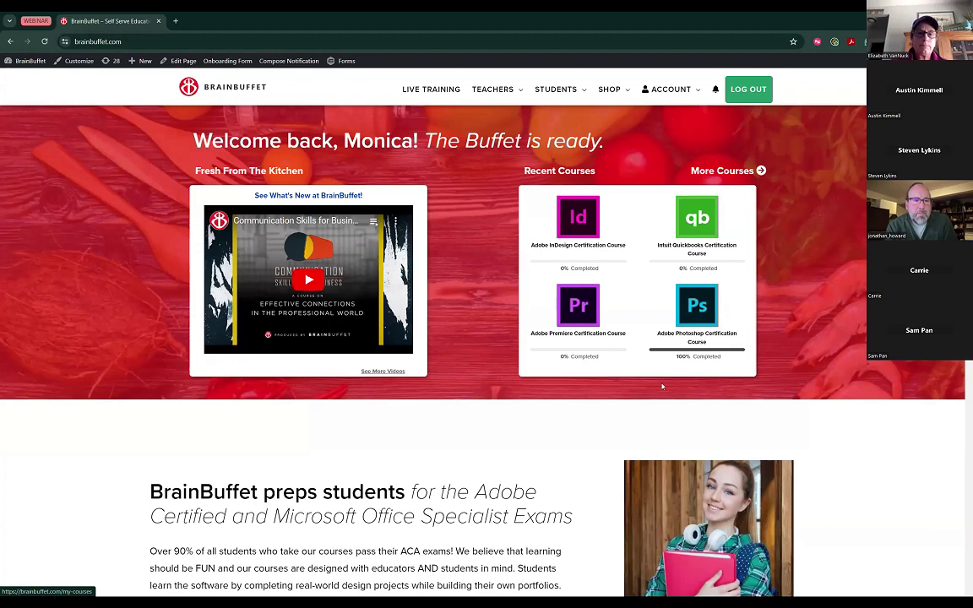
- Open My Class and review the Class Information list of the three existing classrooms
mouse_move(517, 91)
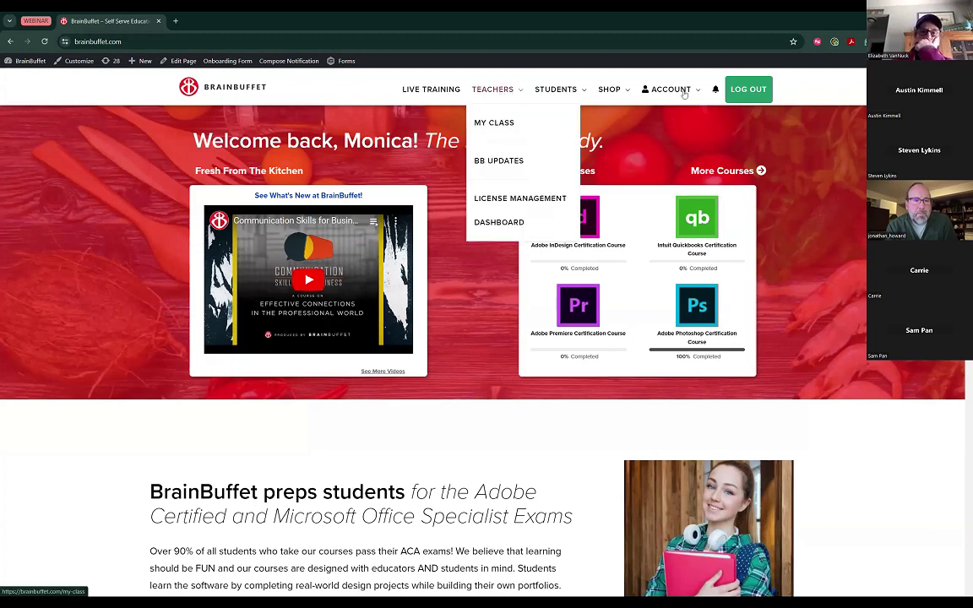
left_click(507, 125)
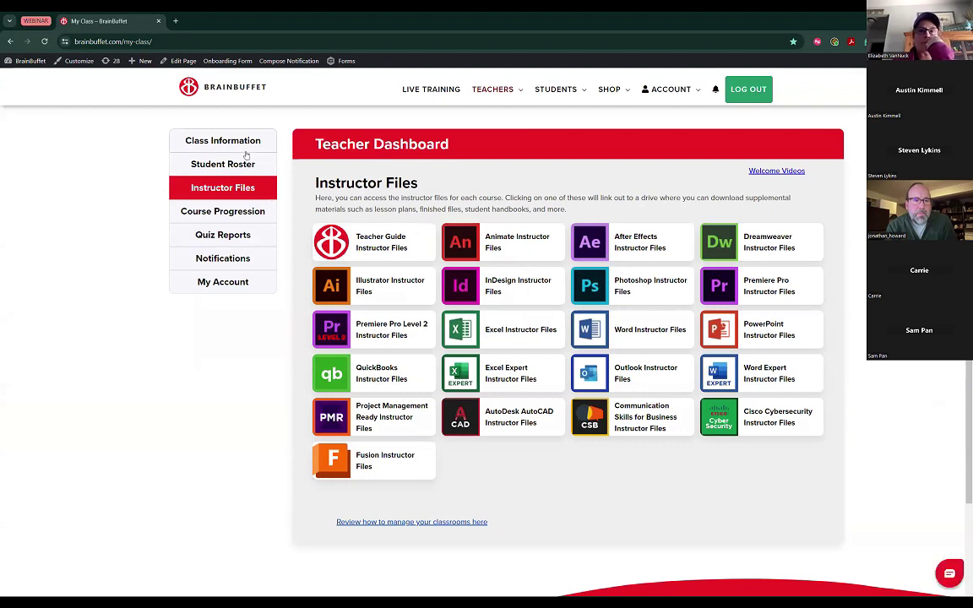
left_click(187, 143)
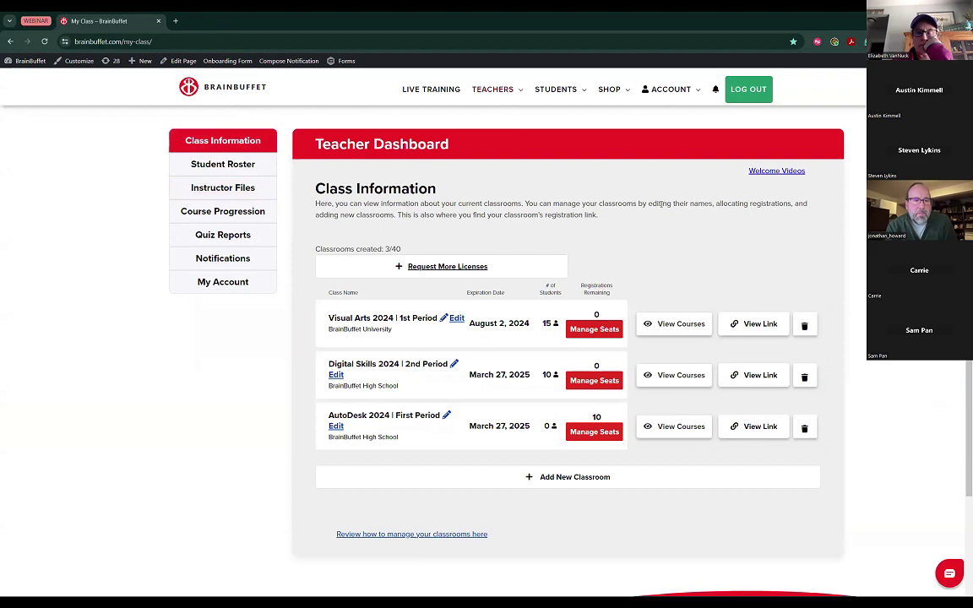
scroll(660, 204, "down", 3)
scroll(639, 376, "up", 3)
scroll(638, 371, "down", 3)
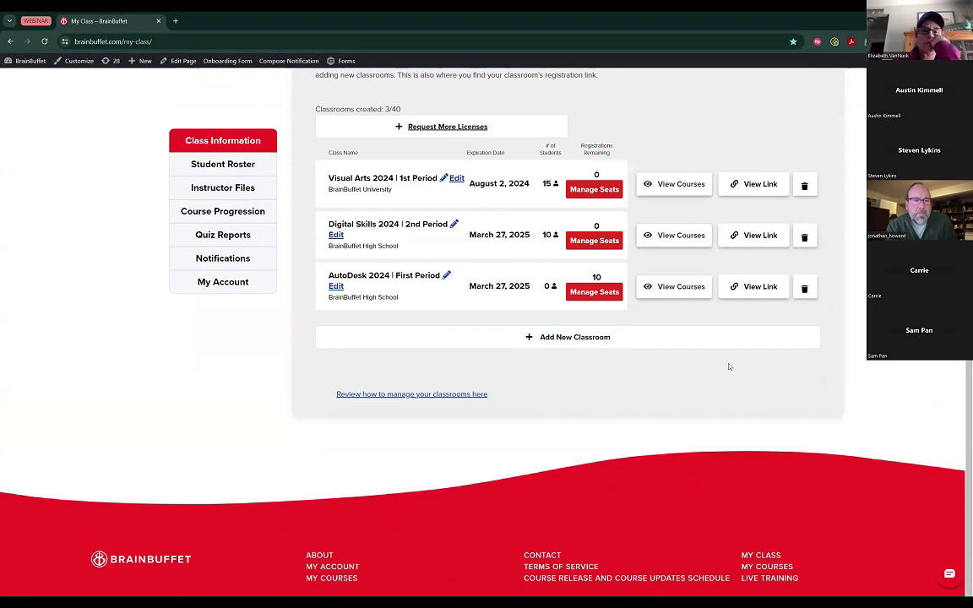
scroll(728, 366, "up", 3)
scroll(735, 360, "down", 2)
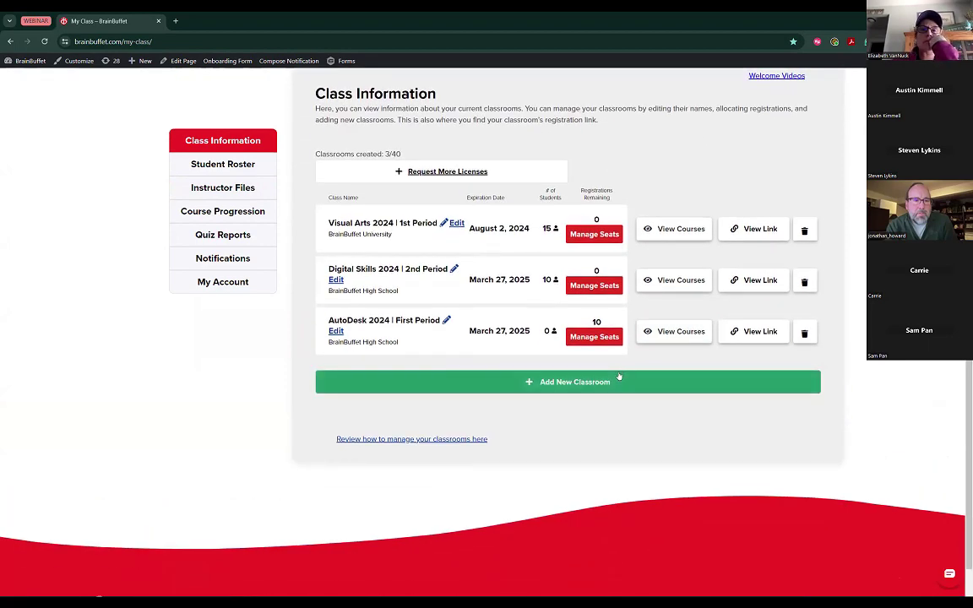
left_click(623, 385)
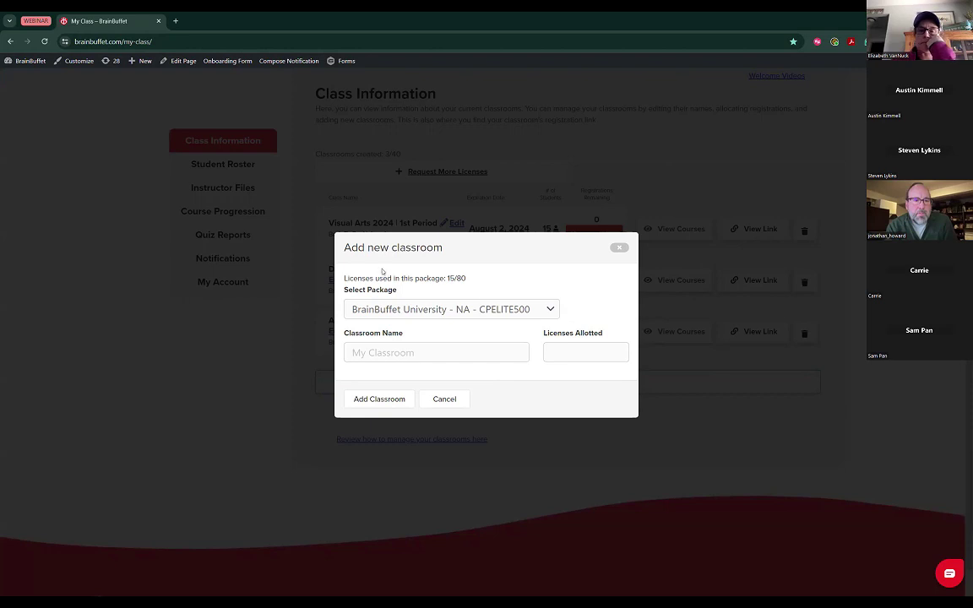
- Highlight the 15/80 licenses-used line in the Add new classroom dialog
triple_click(404, 276)
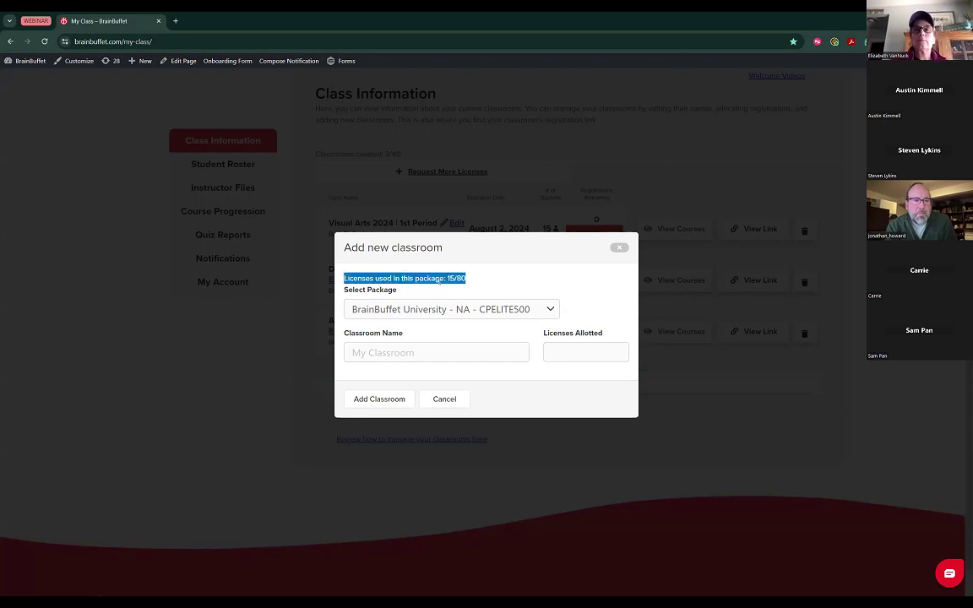
left_click(470, 279)
double_click(460, 278)
left_click(461, 278)
double_click(397, 278)
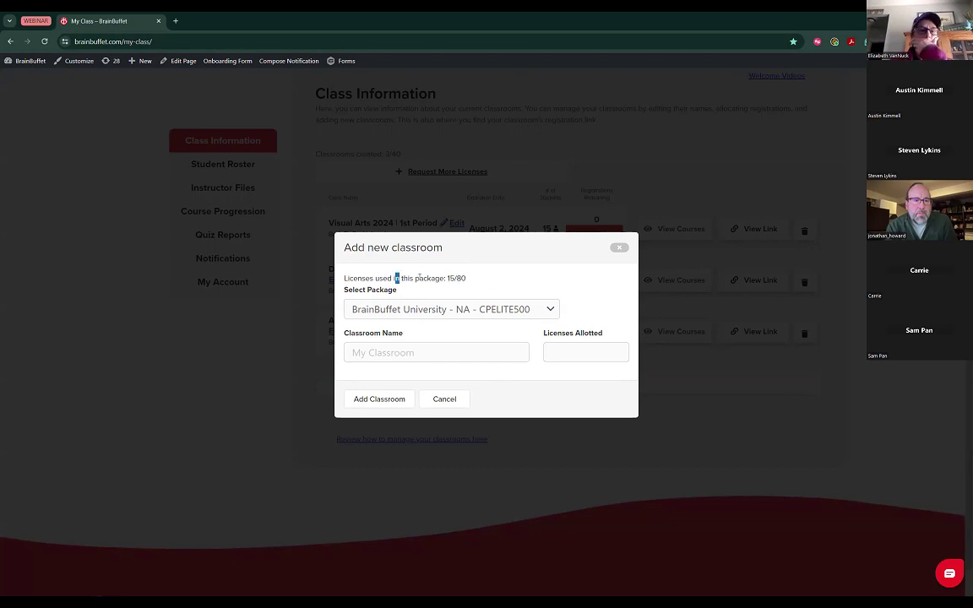
double_click(460, 278)
left_click(461, 278)
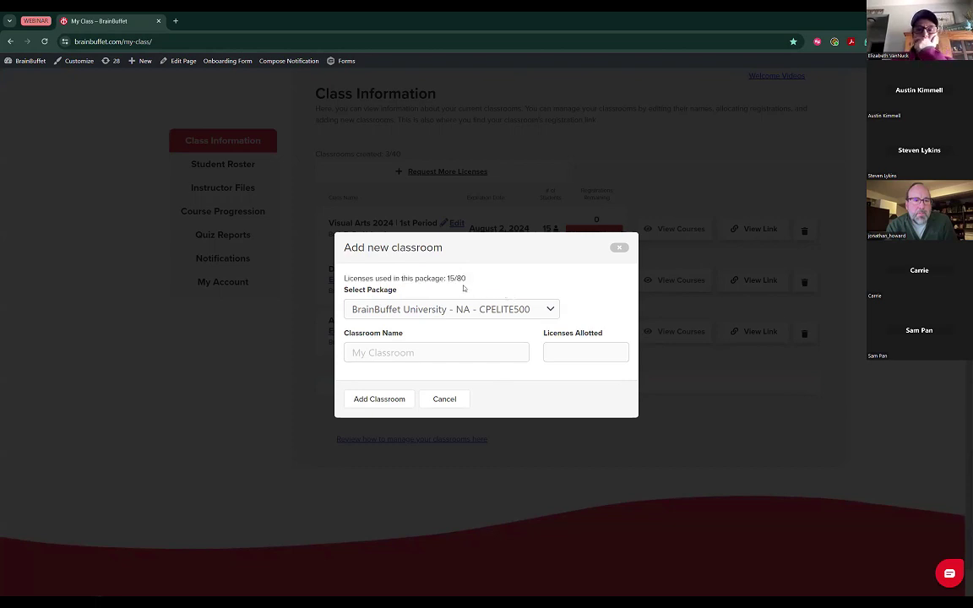
triple_click(482, 279)
left_click(483, 279)
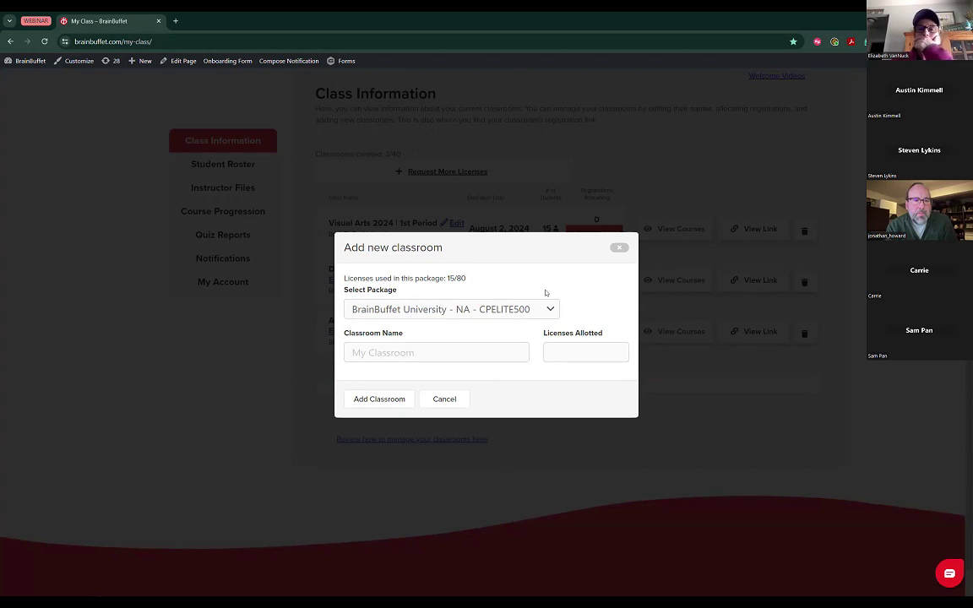
- Choose the BrainBuffet University - NA - CPELITE500 package from the package list
left_click(539, 312)
left_click(549, 311)
left_click(549, 311)
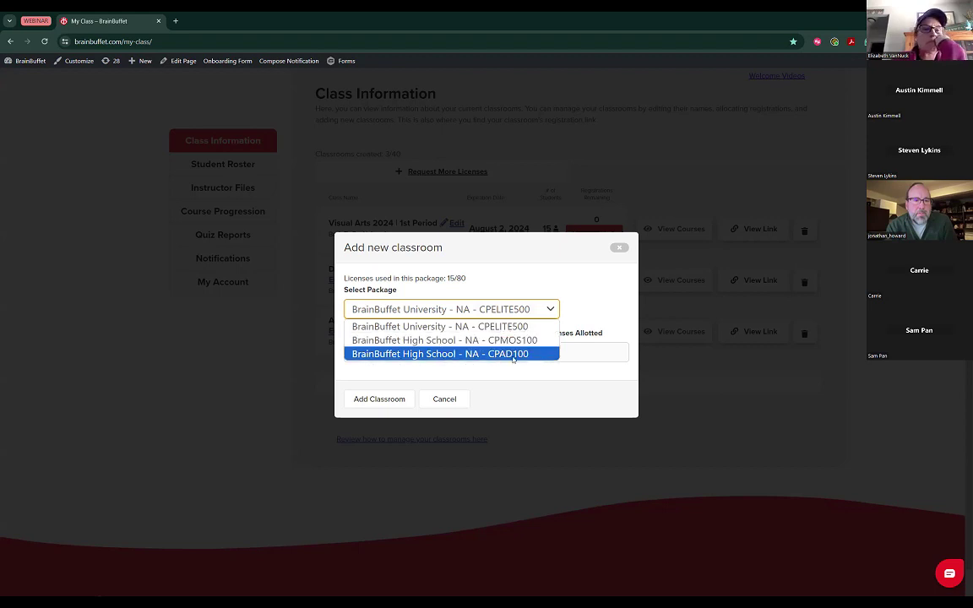
left_click(527, 283)
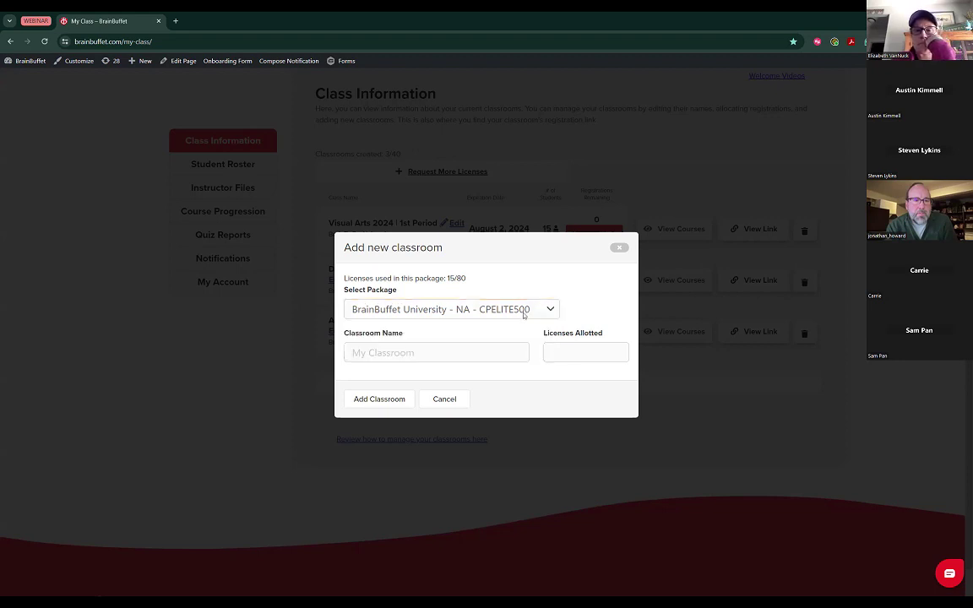
left_click(524, 313)
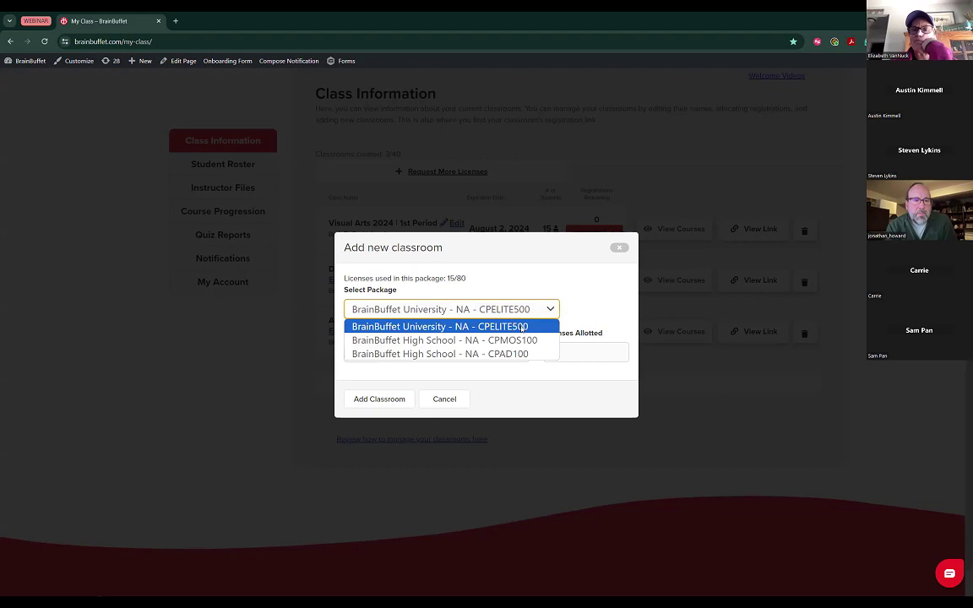
left_click(523, 327)
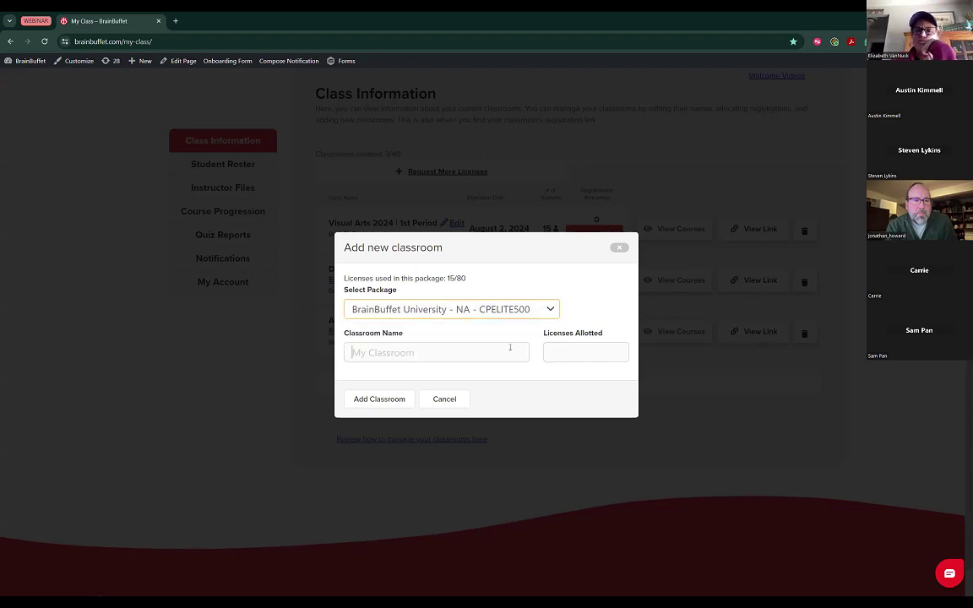
- Name the new classroom 'BrainBuffet Testing', set Licenses Allotted to 12, and add it
left_click(511, 347)
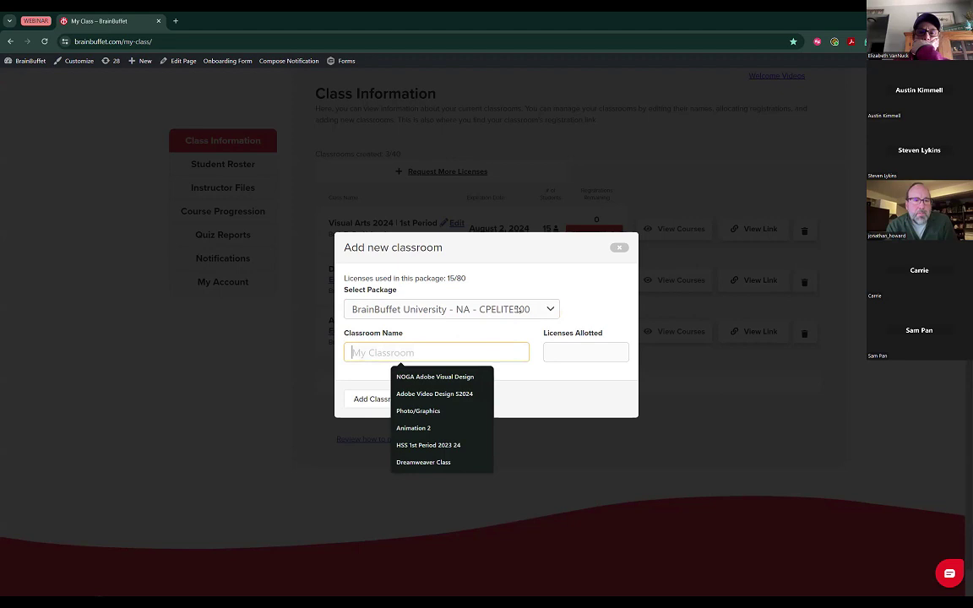
left_click(472, 352)
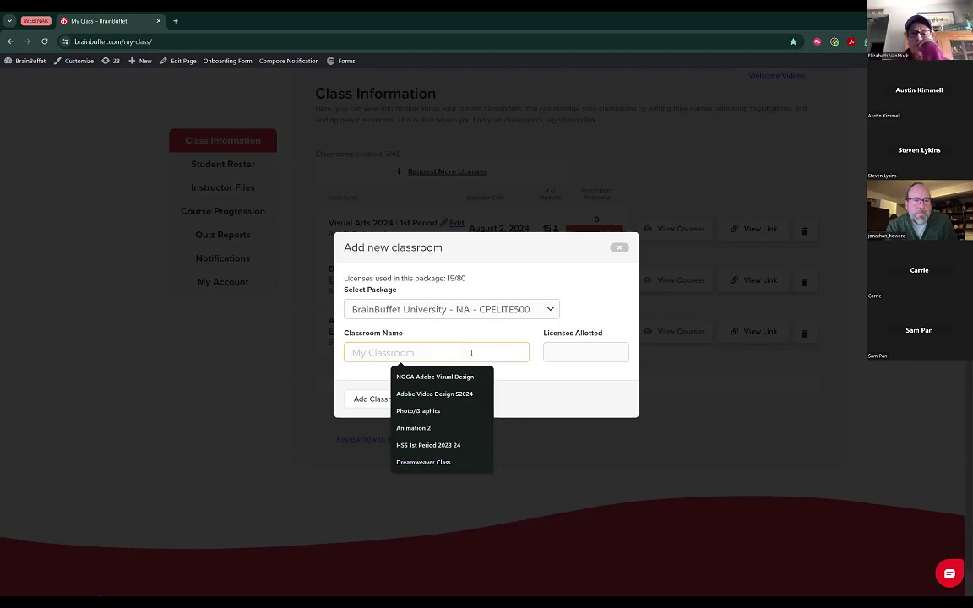
type("Brai")
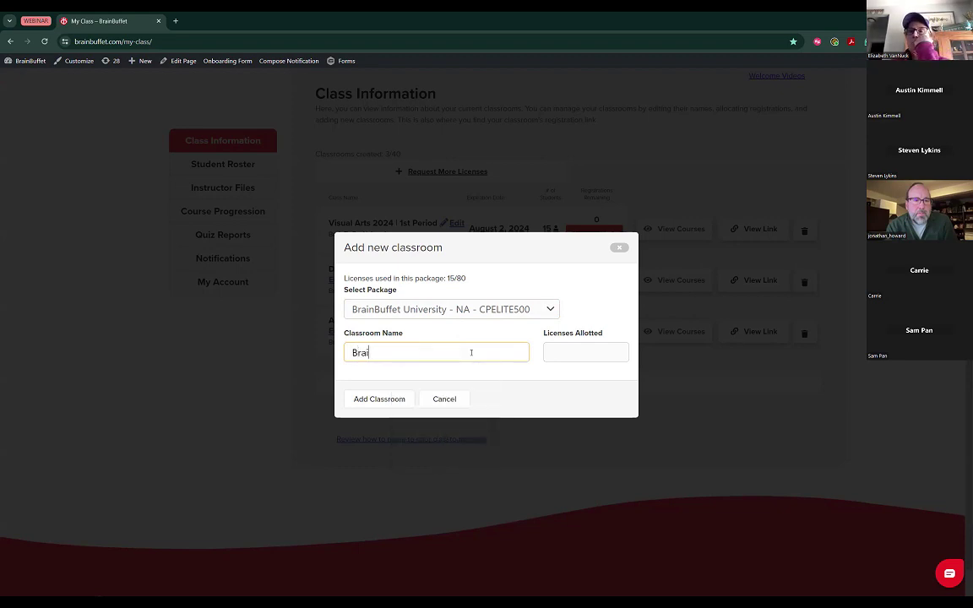
type("nBuffe")
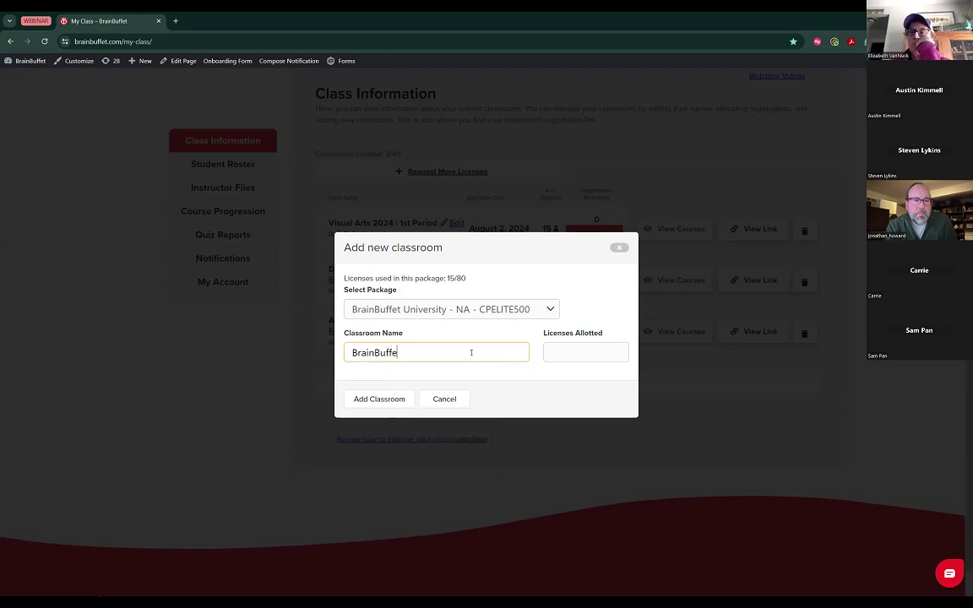
type("t Testing")
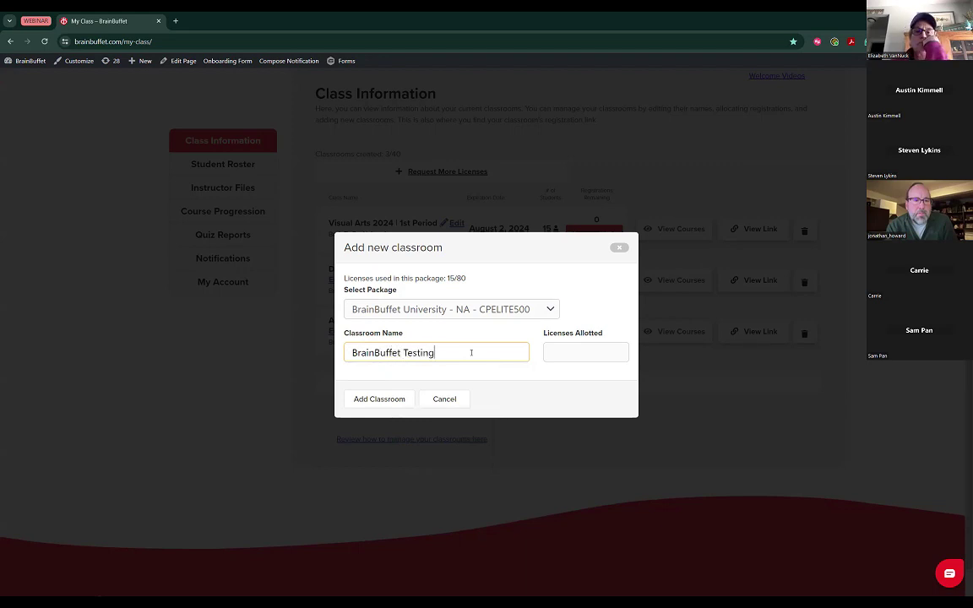
left_click(587, 352)
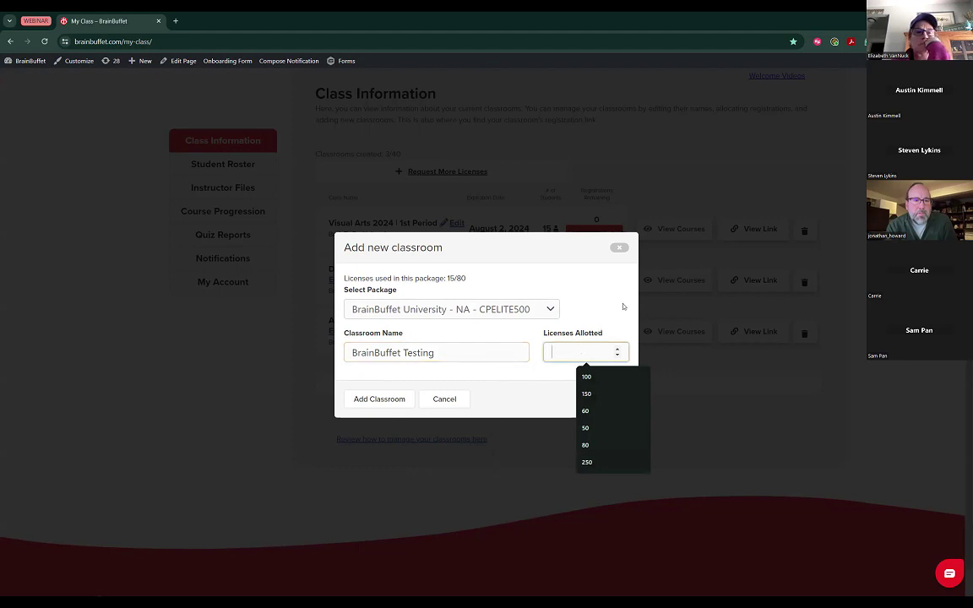
type("10")
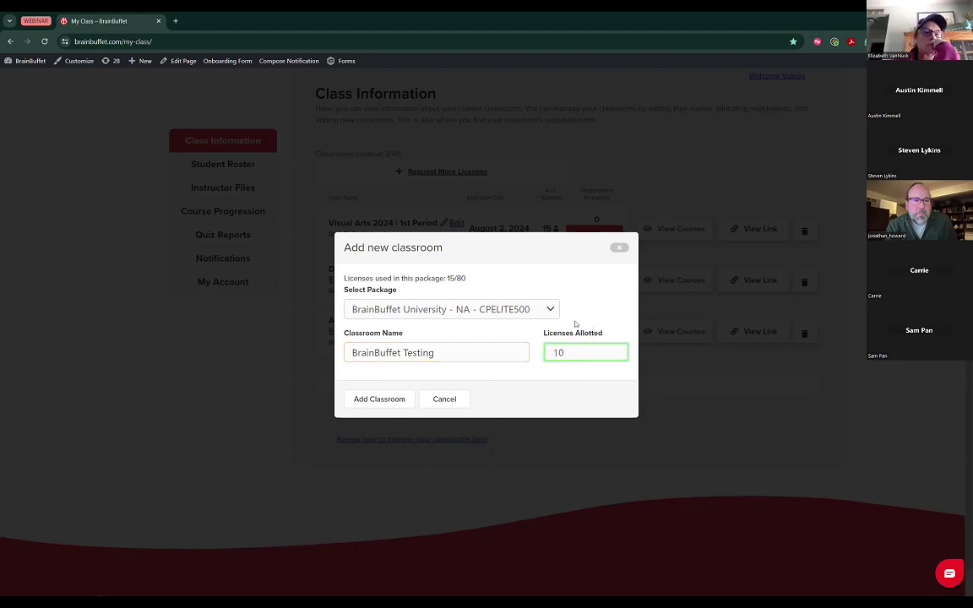
triple_click(580, 335)
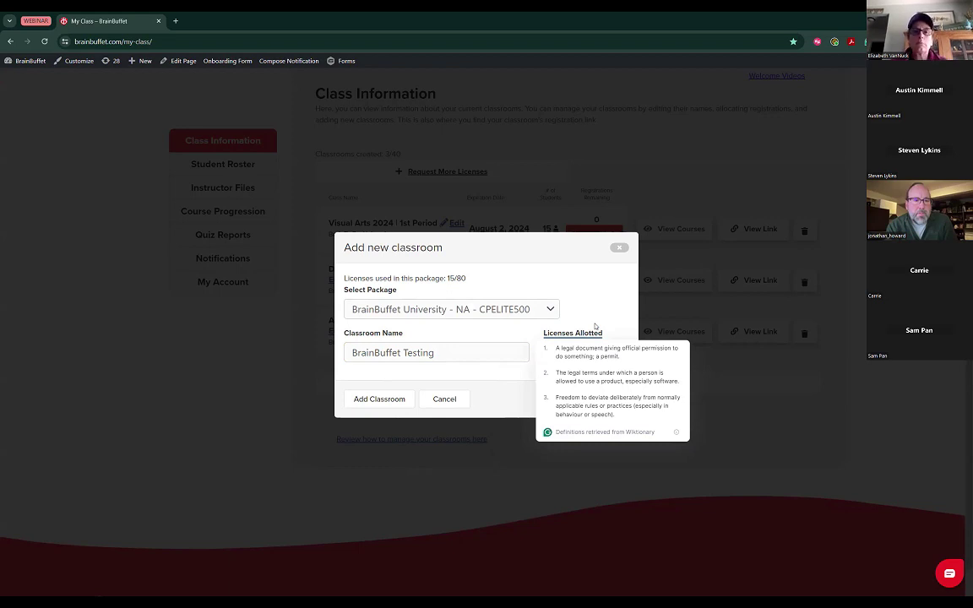
left_click(591, 353)
type("10")
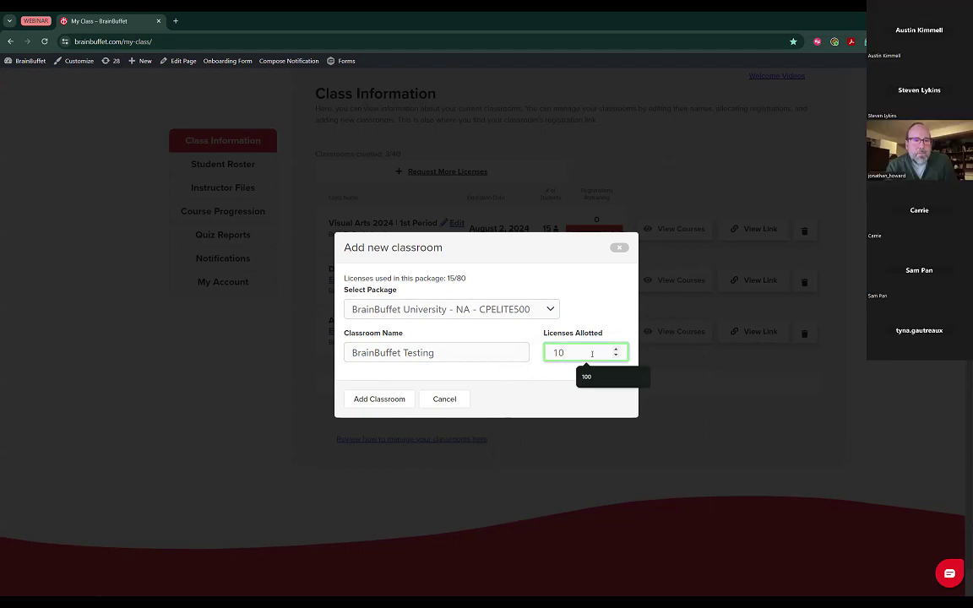
double_click(592, 354)
type("12")
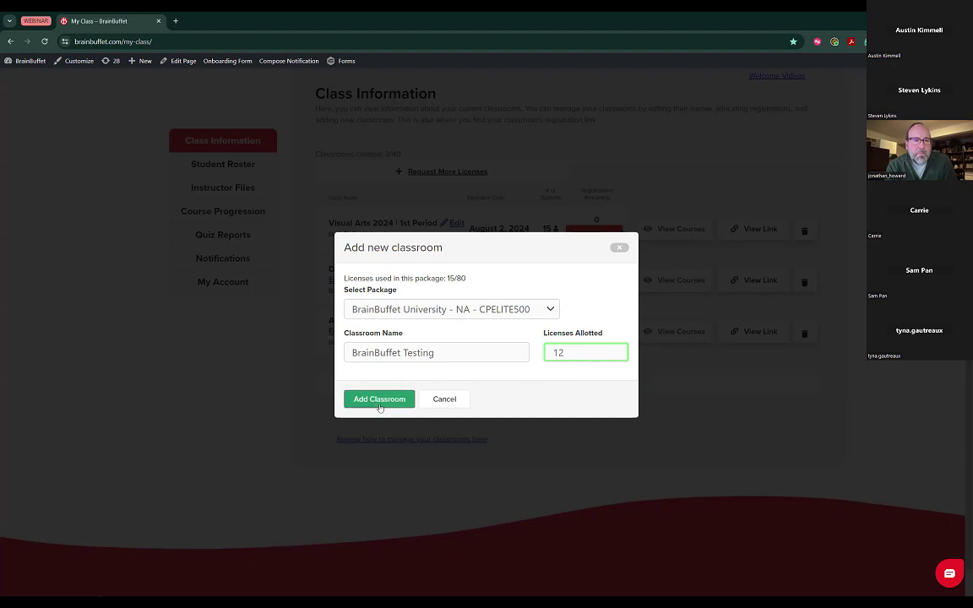
left_click(380, 407)
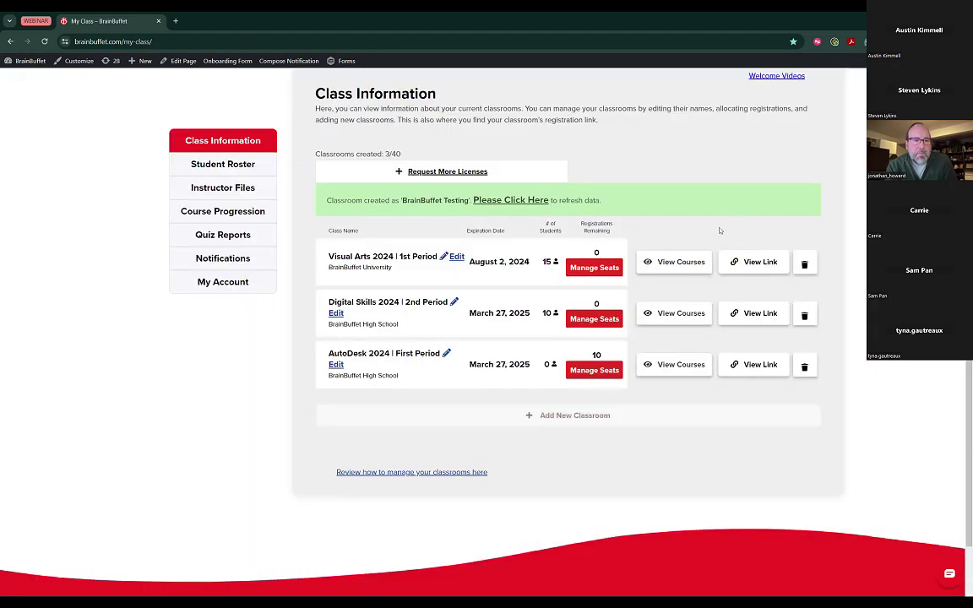
left_click(503, 200)
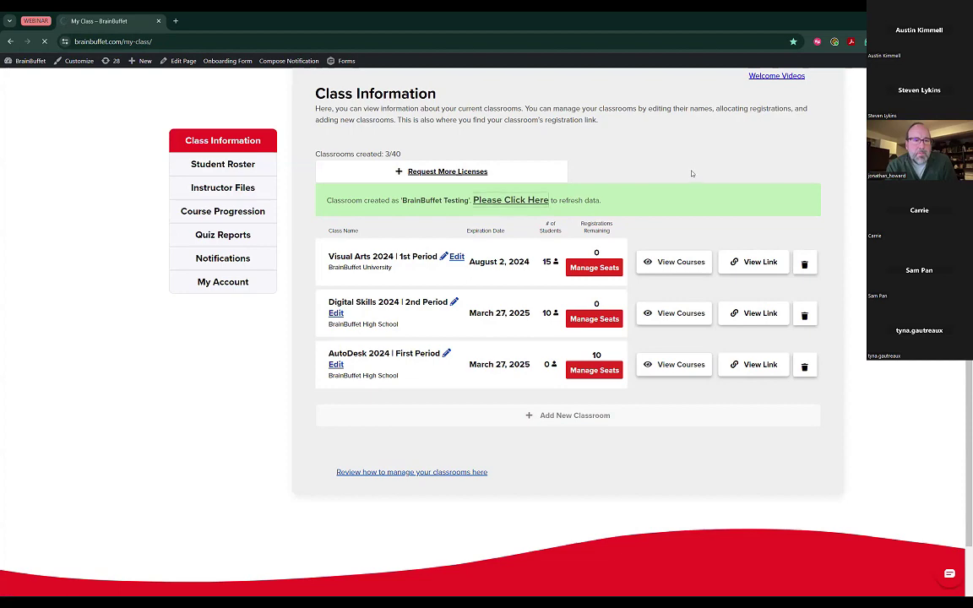
scroll(694, 166, "down", 1)
scroll(694, 167, "down", 3)
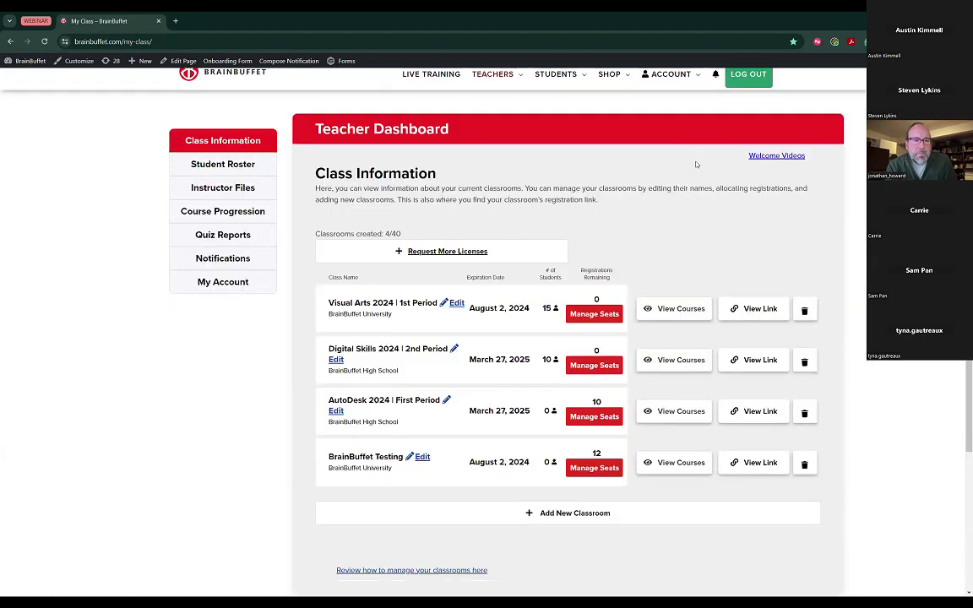
scroll(693, 167, "up", 1)
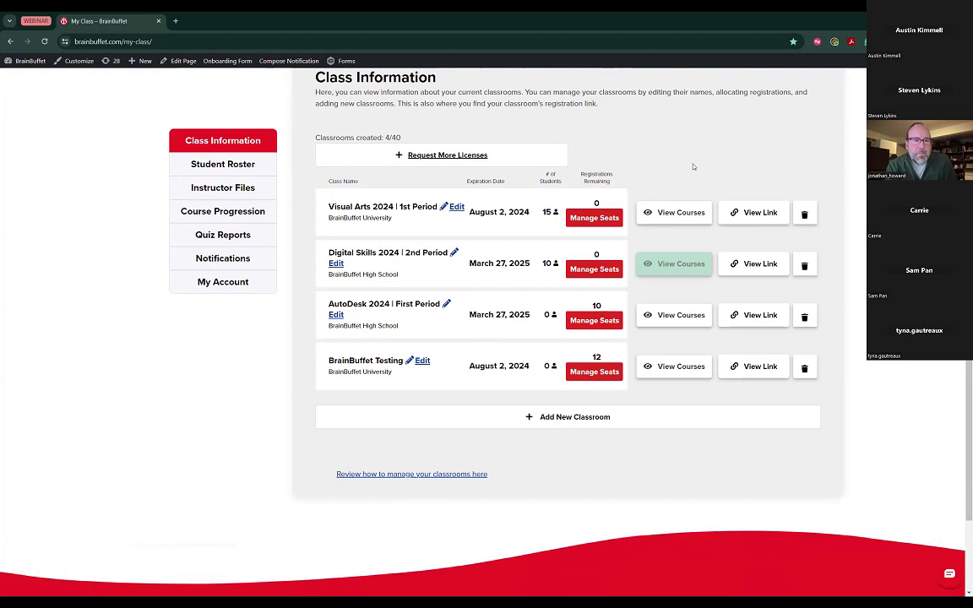
triple_click(347, 368)
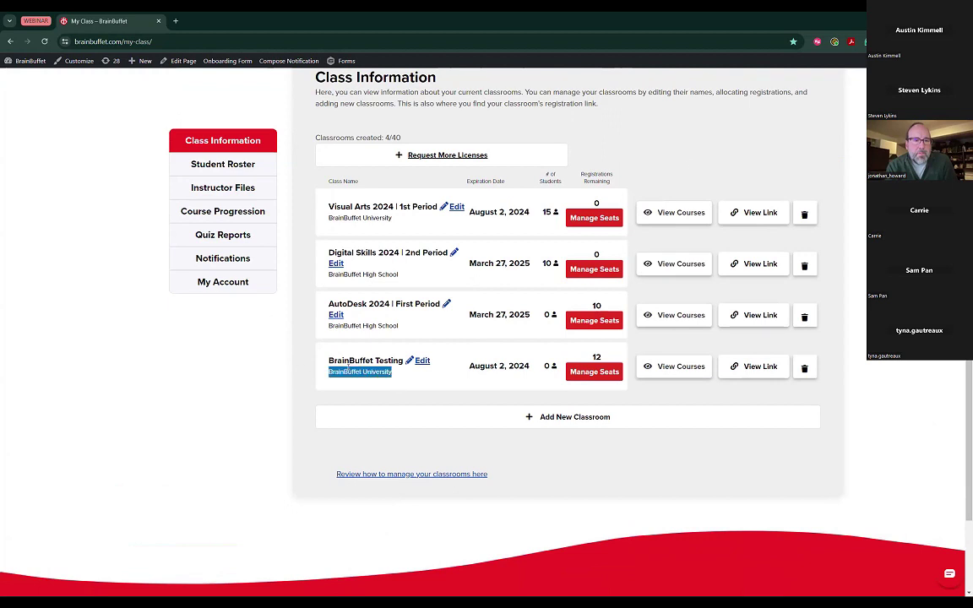
triple_click(350, 361)
left_click(355, 374)
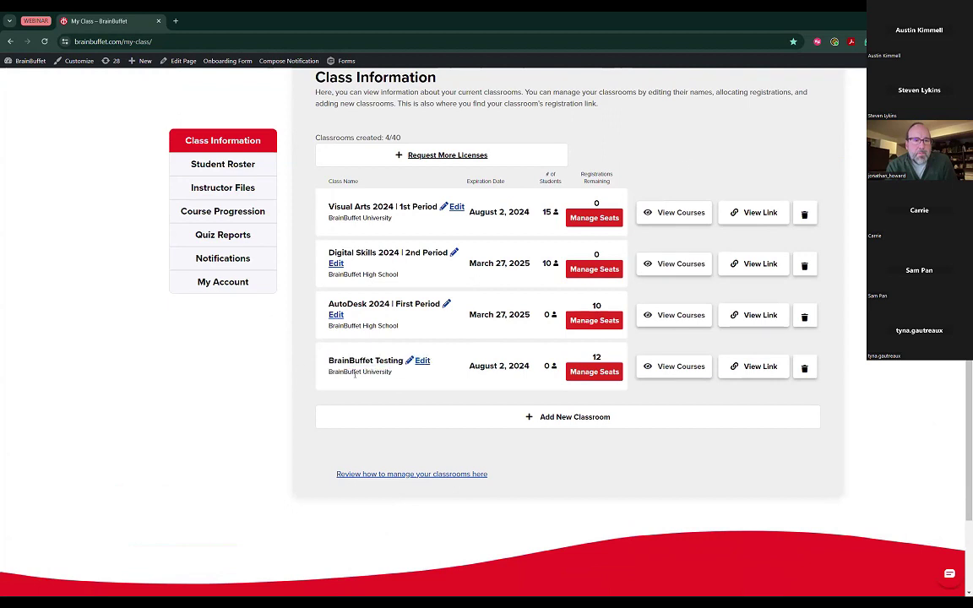
left_click_drag(327, 202, 436, 376)
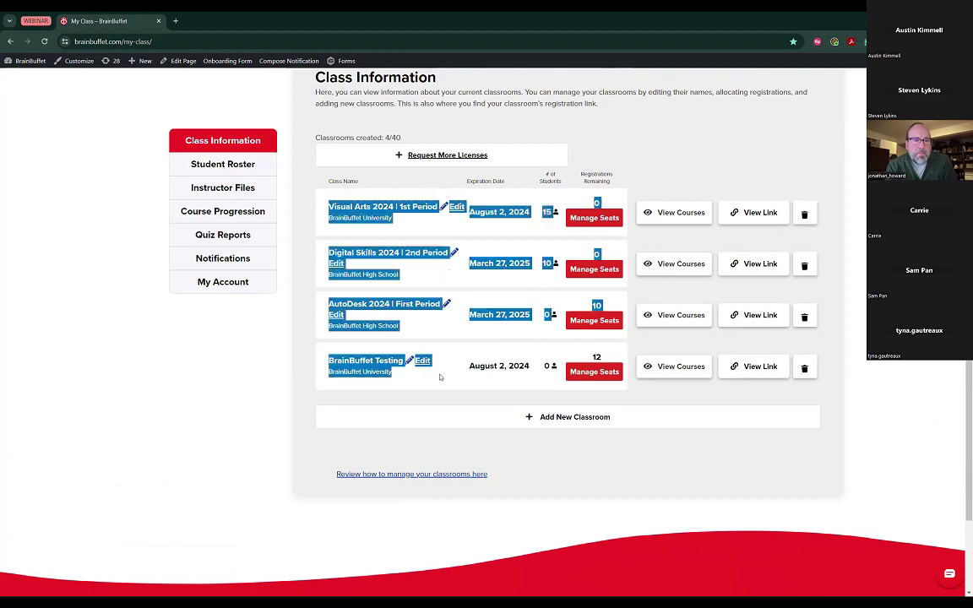
left_click(440, 376)
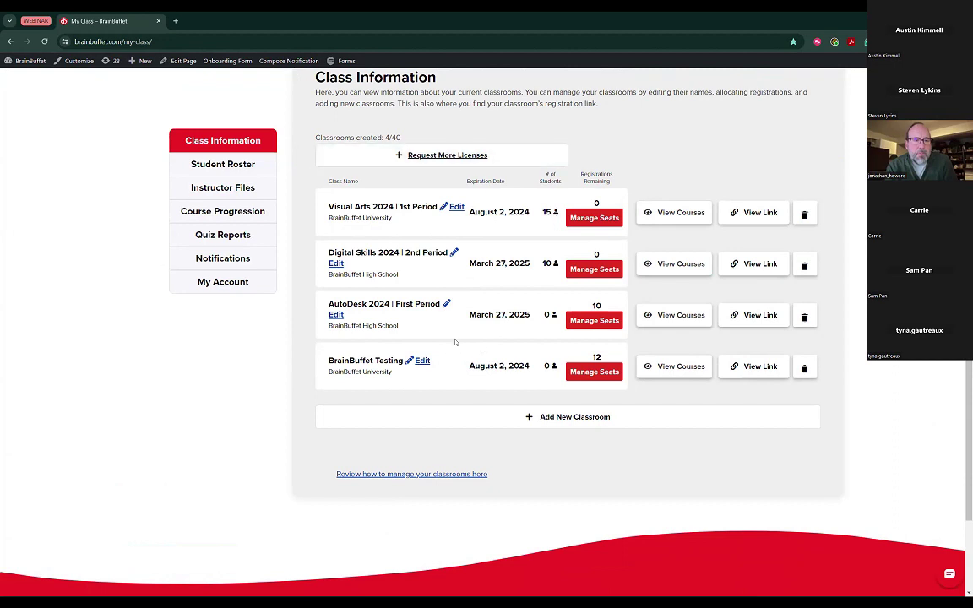
left_click_drag(446, 172, 513, 344)
left_click(510, 378)
triple_click(507, 366)
triple_click(503, 315)
left_click(507, 277)
triple_click(504, 211)
triple_click(500, 264)
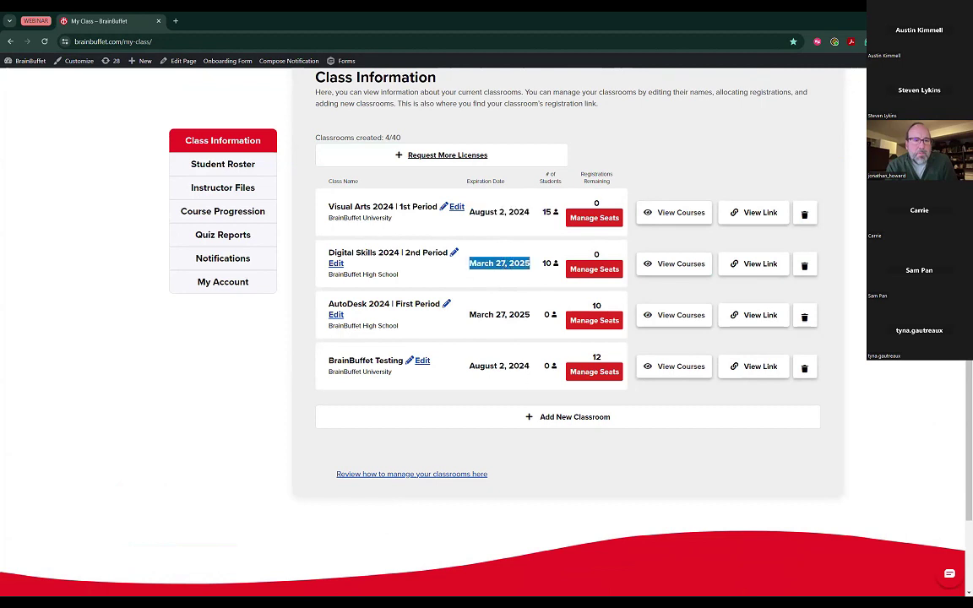
left_click(470, 347)
triple_click(500, 366)
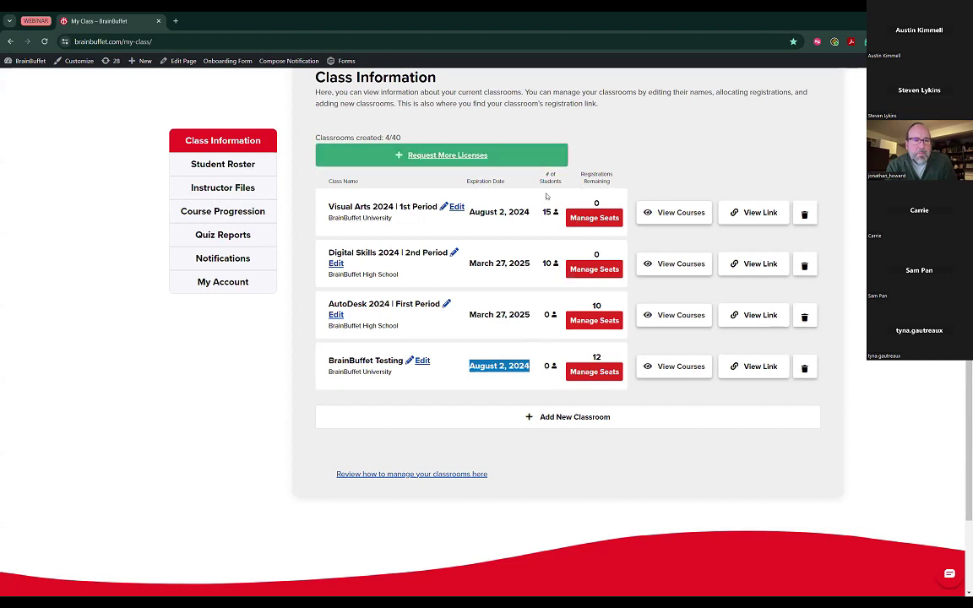
left_click_drag(548, 211, 494, 305)
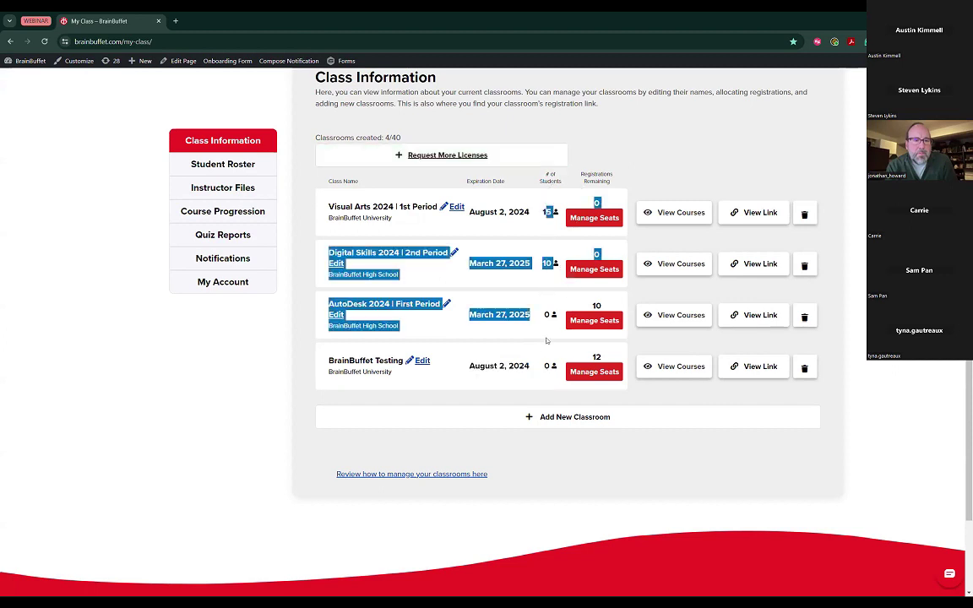
left_click(493, 315)
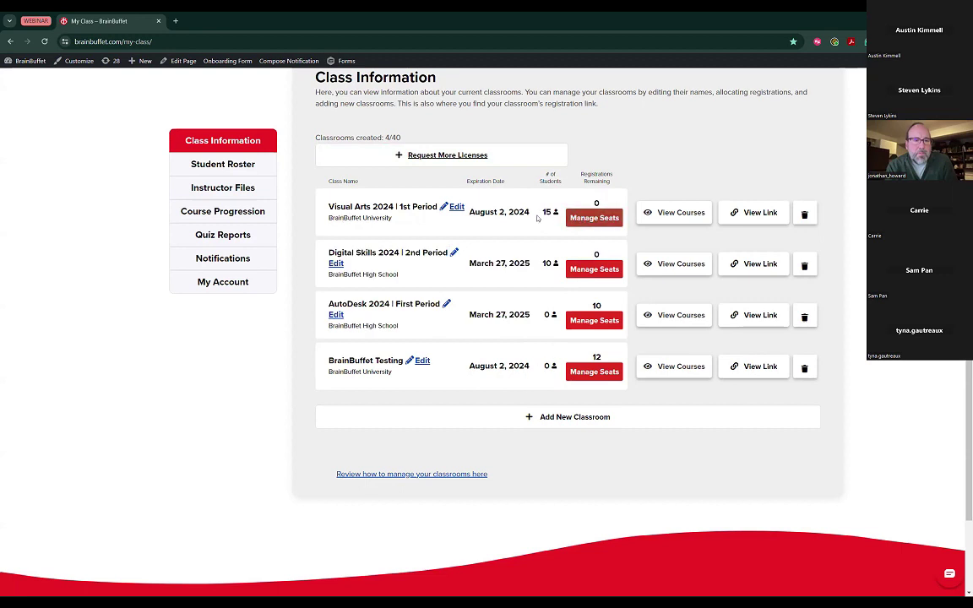
double_click(546, 264)
left_click(548, 313)
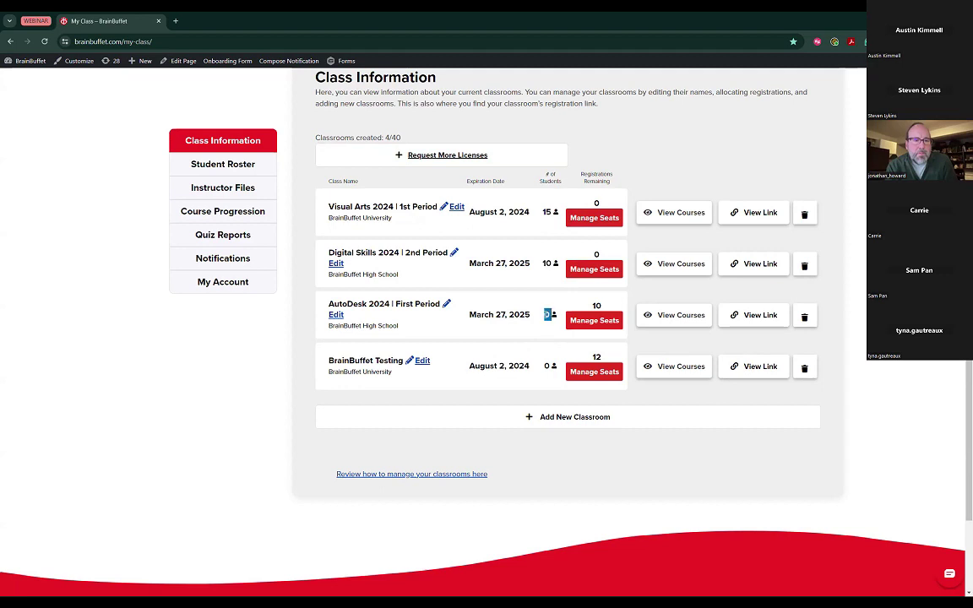
triple_click(546, 351)
left_click(541, 317)
left_click(806, 317)
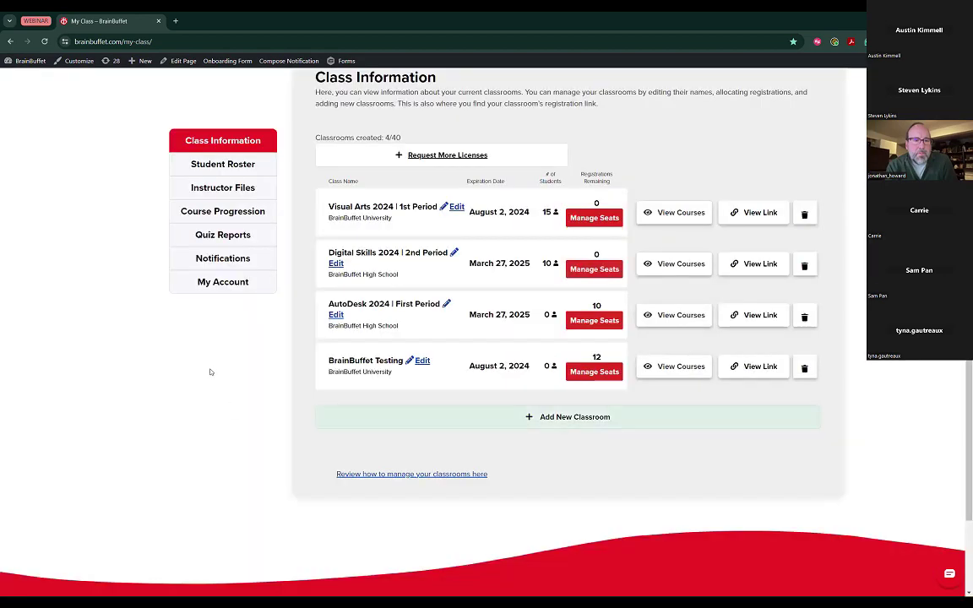
left_click(619, 260)
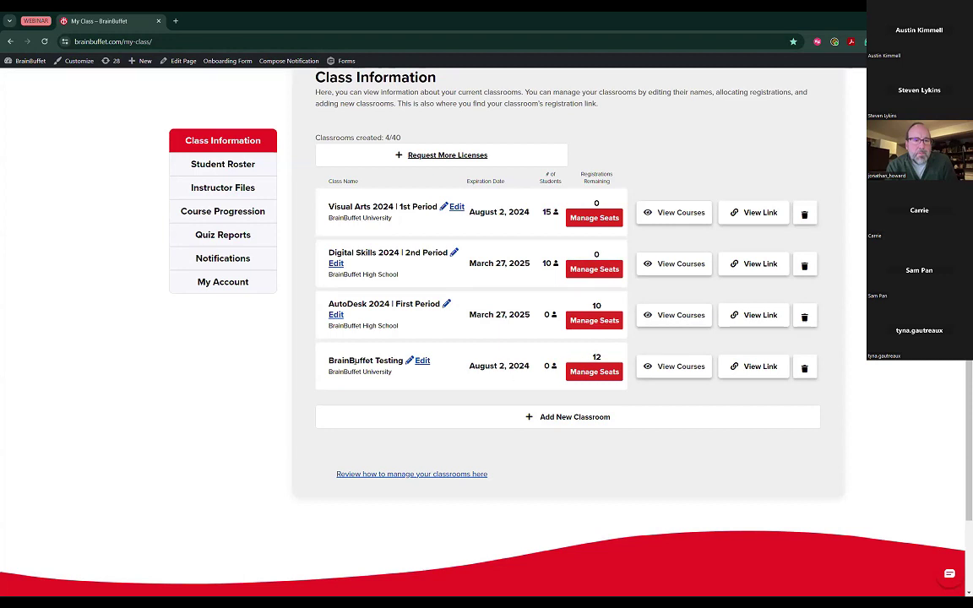
left_click_drag(354, 361, 548, 366)
left_click(547, 366)
double_click(547, 366)
double_click(597, 357)
left_click_drag(587, 174, 609, 181)
double_click(597, 357)
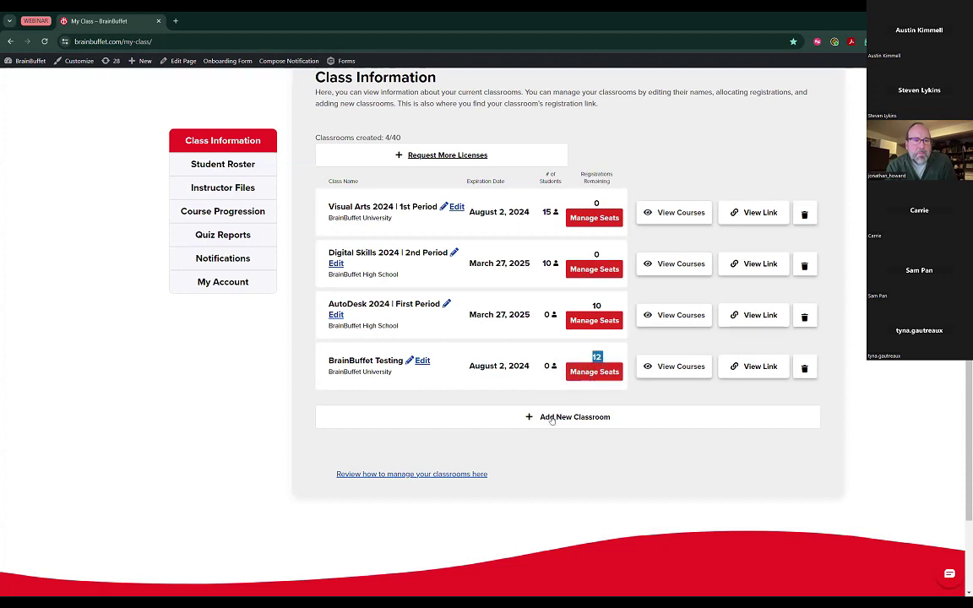
left_click(549, 366)
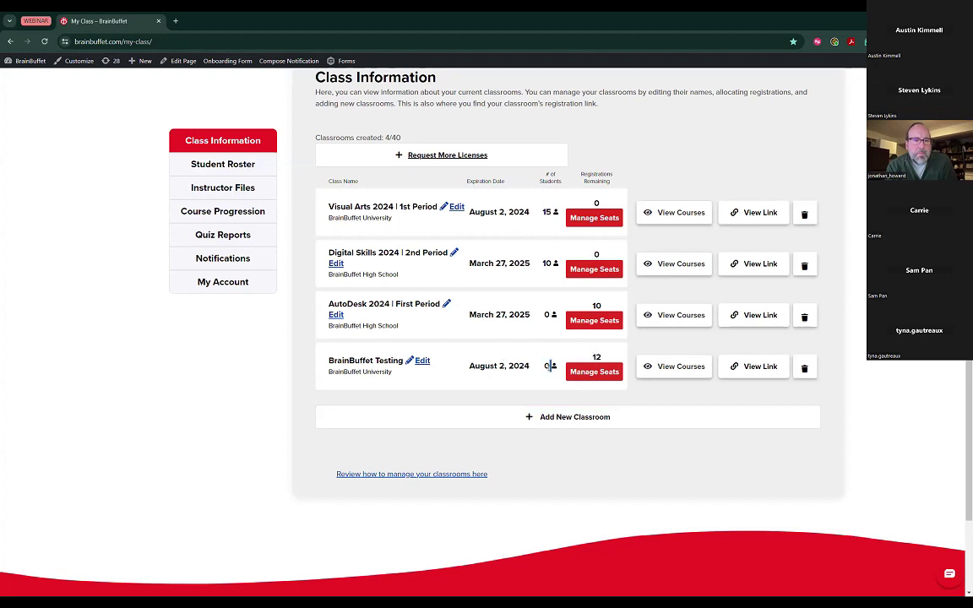
double_click(596, 357)
left_click(539, 322)
left_click(668, 368)
scroll(600, 352, "down", 3)
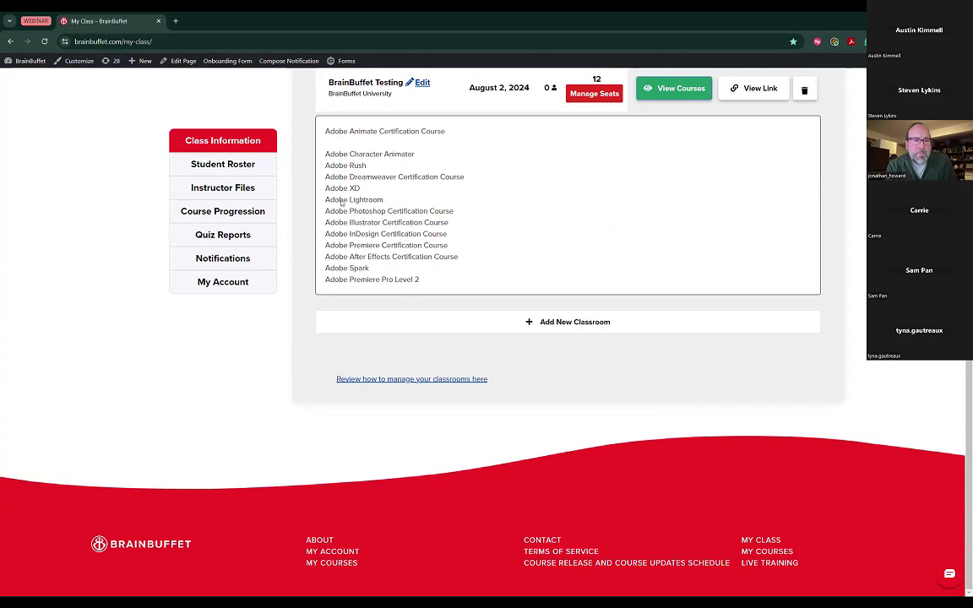
scroll(678, 273, "up", 2)
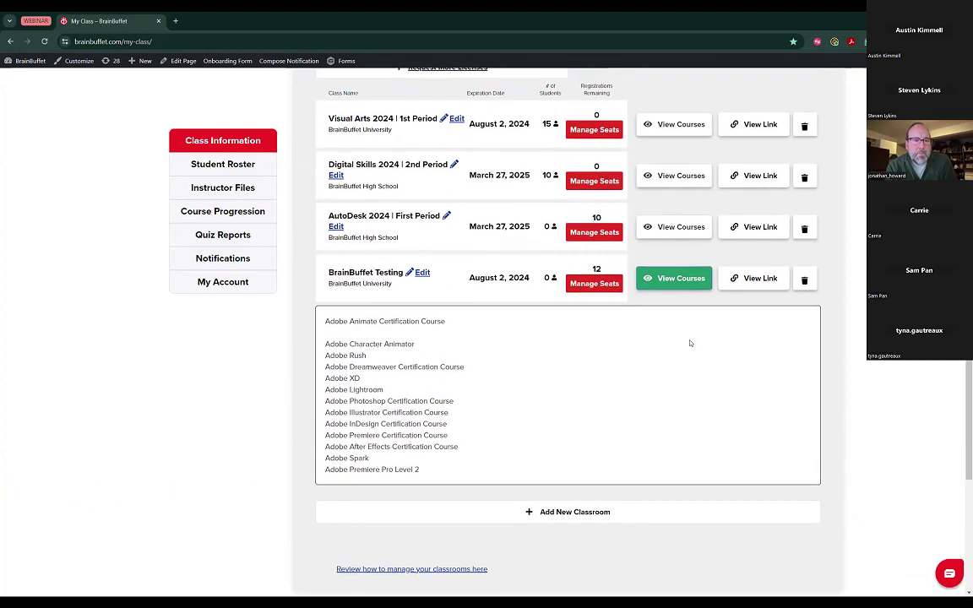
scroll(642, 353, "down", 1)
scroll(631, 357, "up", 1)
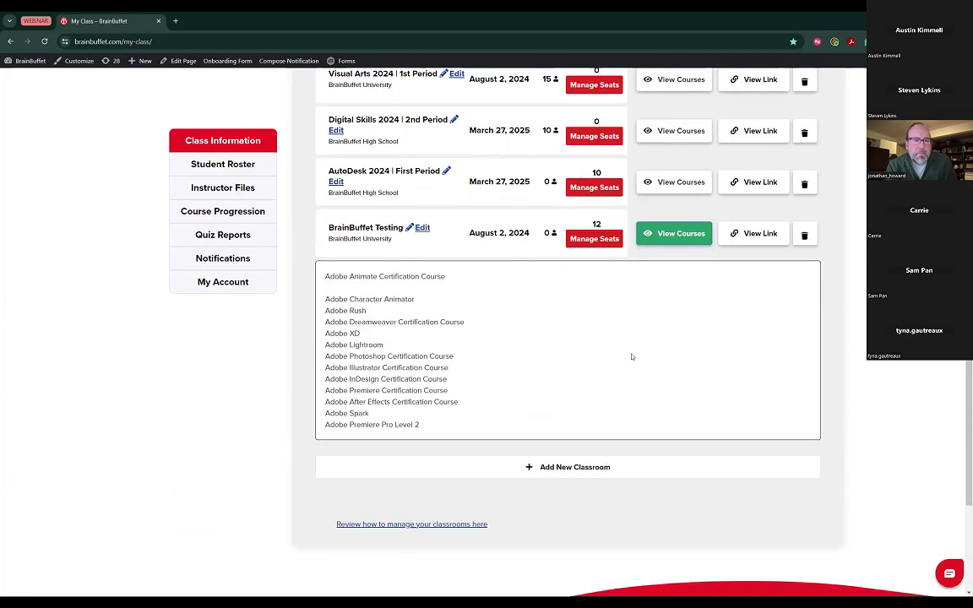
scroll(631, 356, "up", 1)
scroll(419, 365, "down", 1)
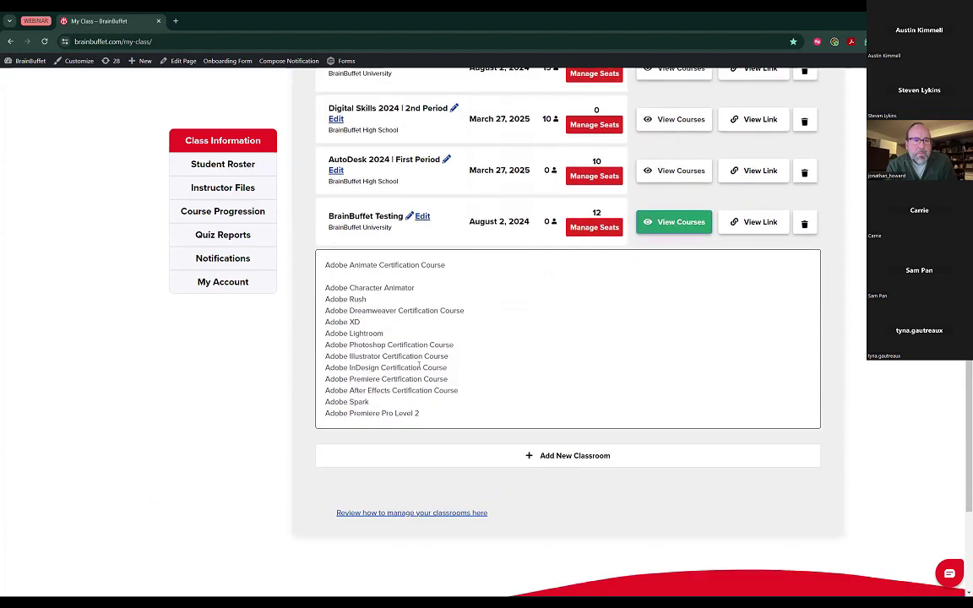
scroll(419, 365, "down", 1)
left_click_drag(376, 227, 374, 329)
left_click(374, 335)
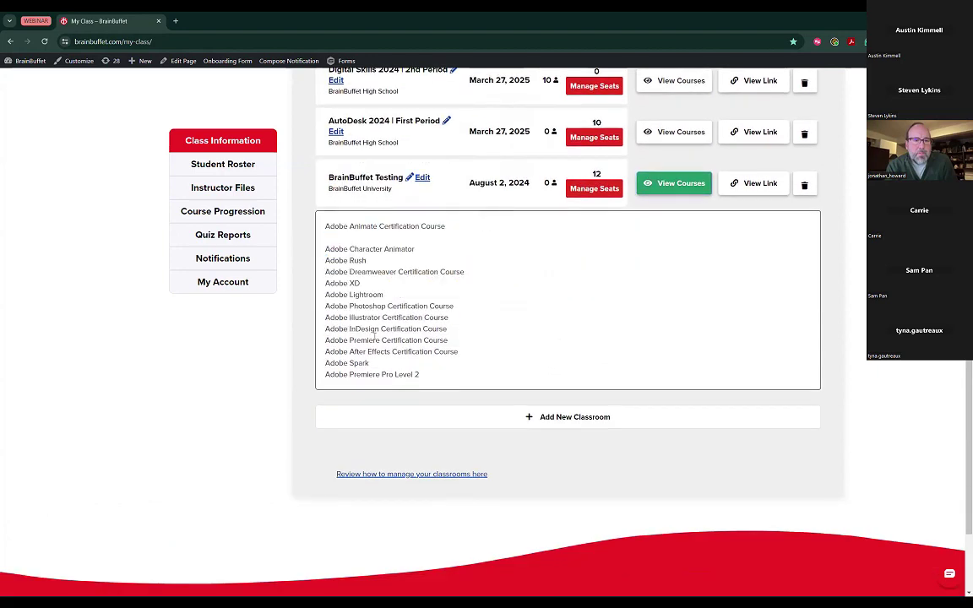
triple_click(380, 330)
left_click(395, 307)
triple_click(395, 307)
left_click_drag(349, 306, 359, 250)
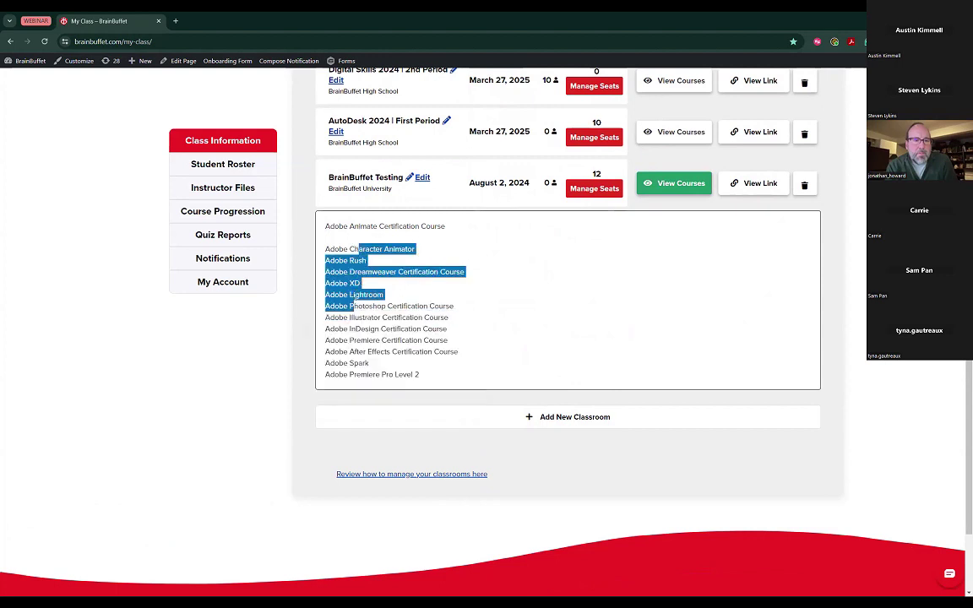
left_click(359, 261)
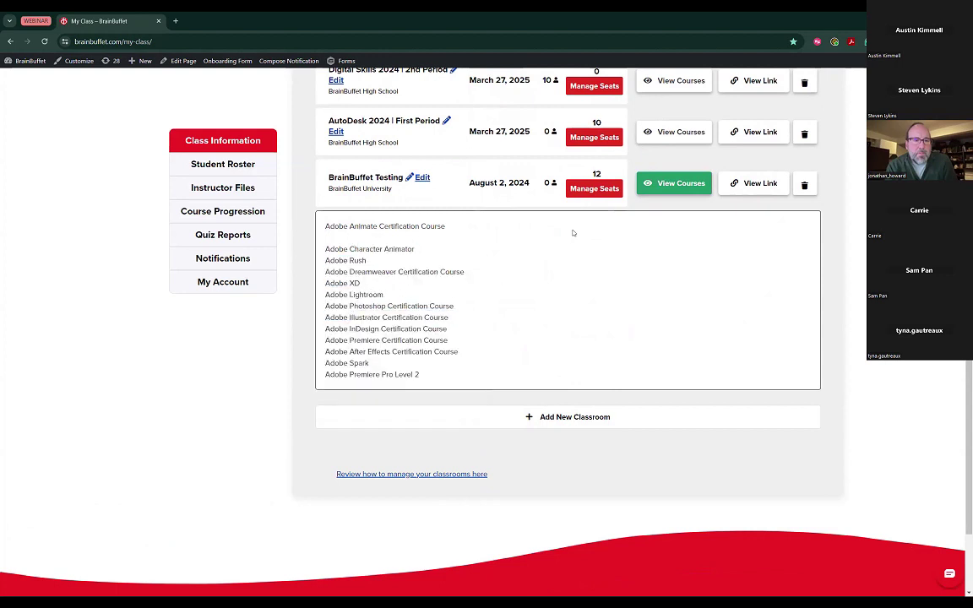
left_click(675, 186)
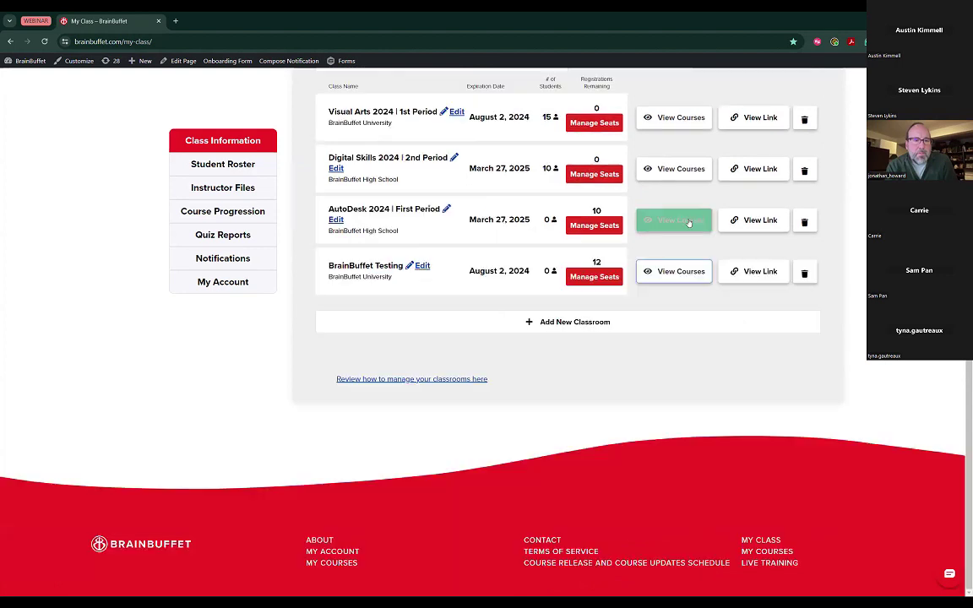
- Copy the BrainBuffet Testing sign-up link and switch to the window showing its sign-up page
left_click(770, 273)
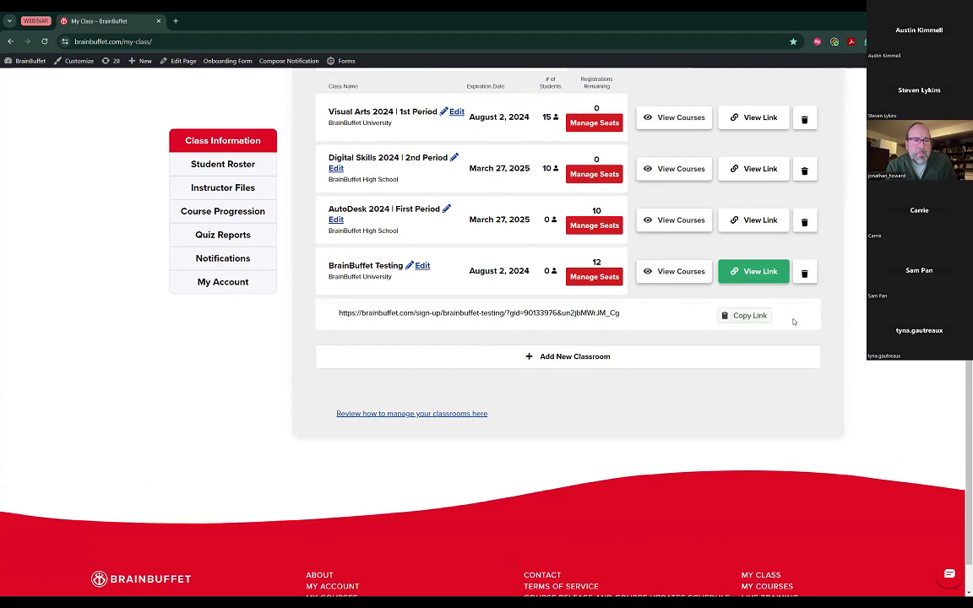
left_click(744, 315)
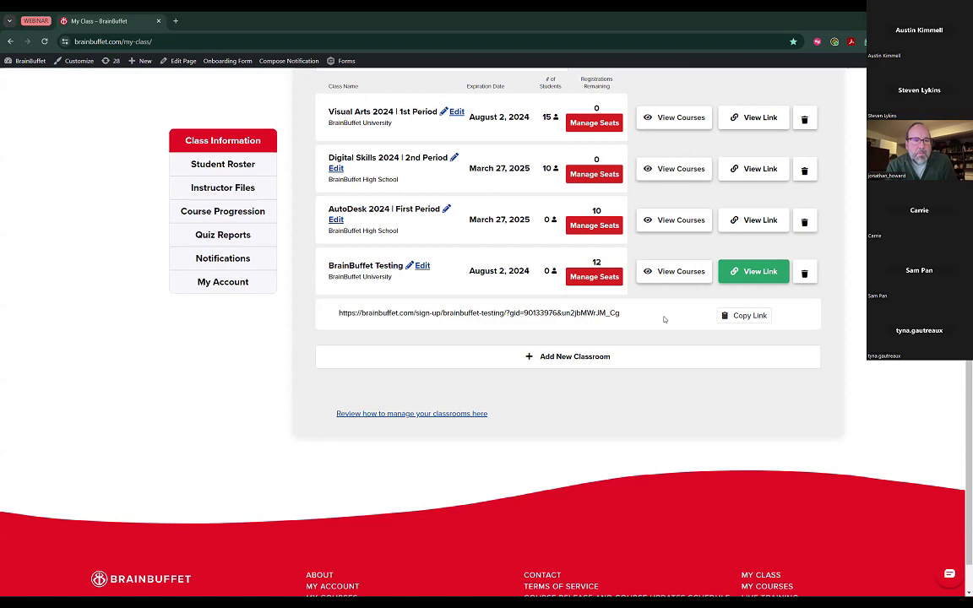
key("alt+Tab")
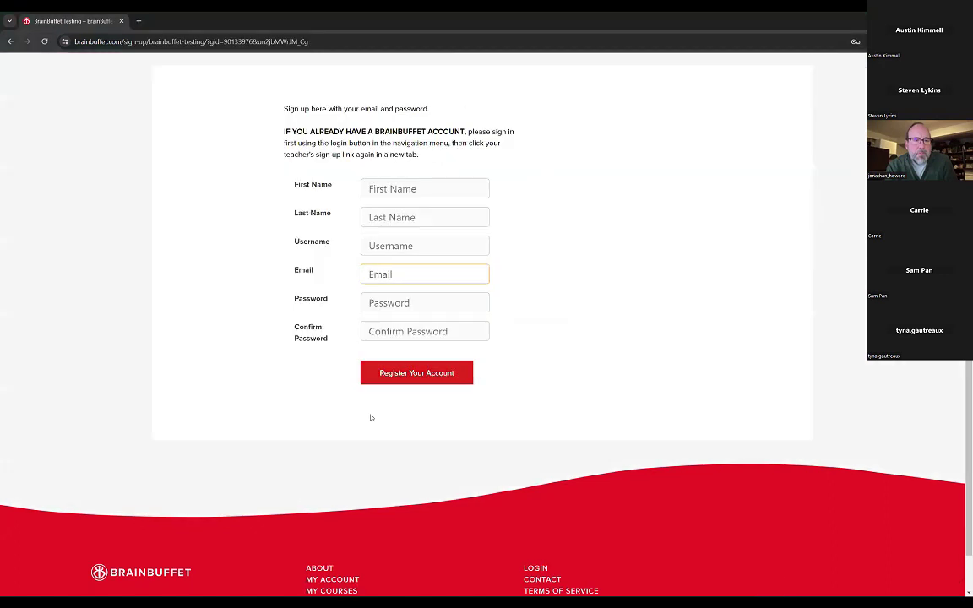
- Step through the empty First Name, Last Name and Username fields, then close the sign-up tab
left_click(595, 225)
scroll(600, 226, "up", 1)
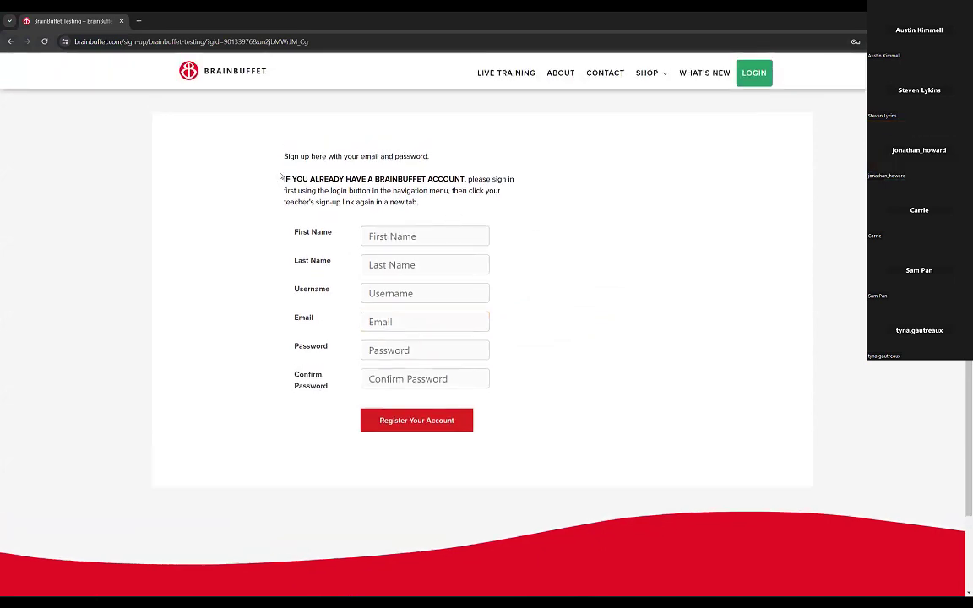
left_click(404, 239)
left_click(412, 264)
key("Tab")
scroll(419, 276, "down", 2)
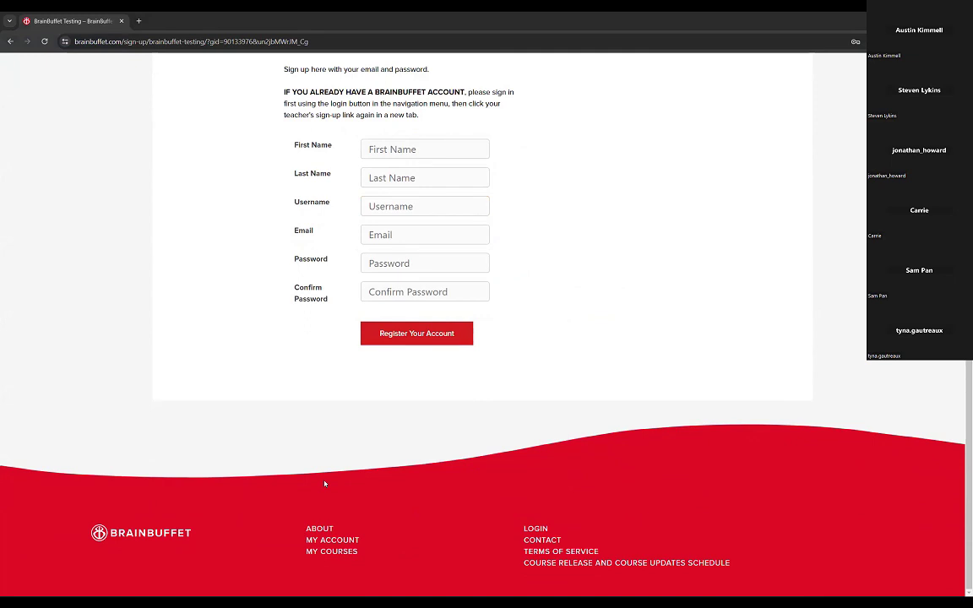
key("ctrl+w")
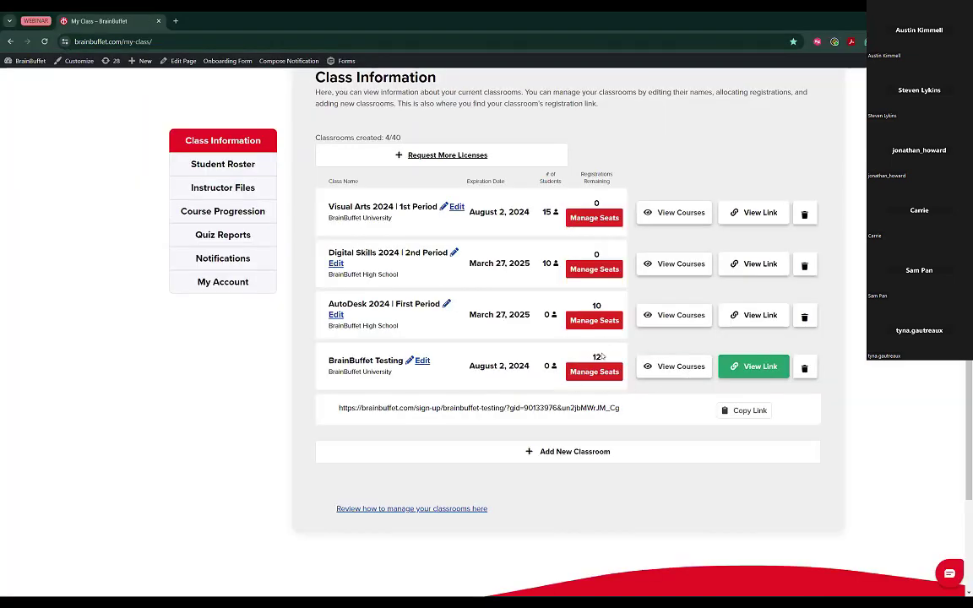
- Highlight BrainBuffet Testing's 12 remaining registrations and Digital Skills 2024's 0 seats left
double_click(596, 356)
left_click(449, 266)
left_click_drag(328, 253, 518, 267)
left_click(518, 267)
double_click(597, 253)
- Copy the Digital Skills 2024 | 2nd Period sign-up link and load it in a private window
left_click(753, 263)
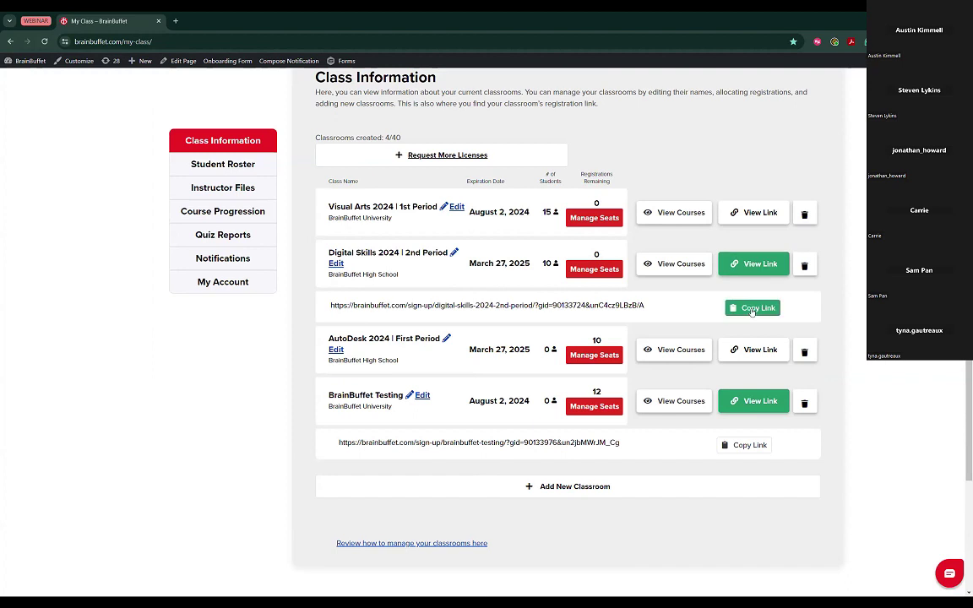
left_click(754, 307)
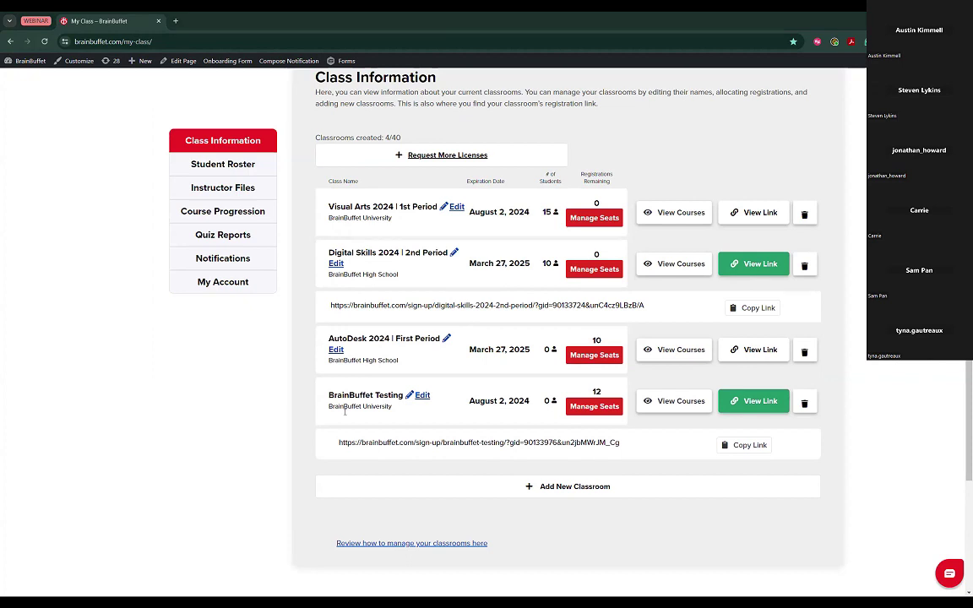
key("alt+Tab")
key("Return")
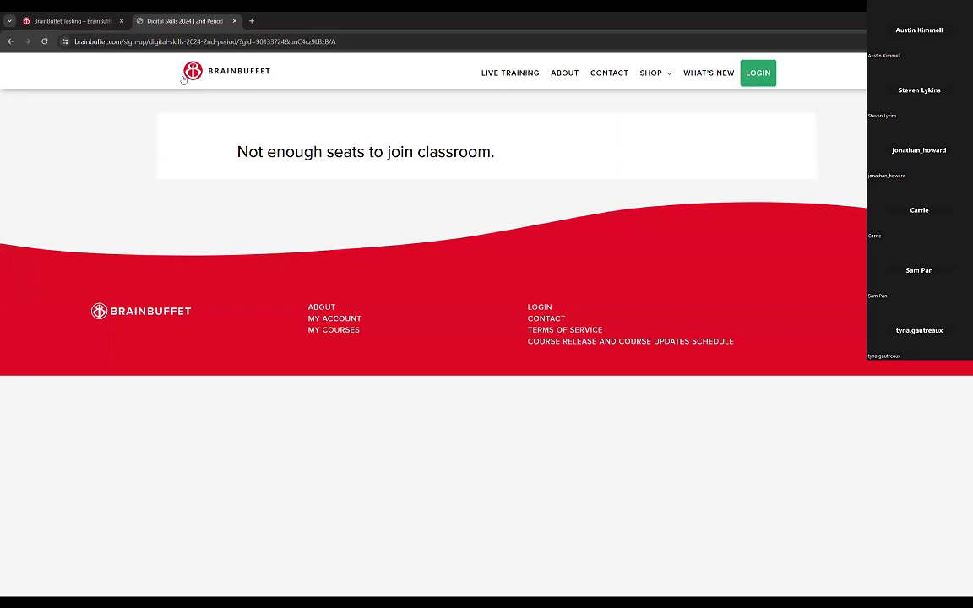
- Highlight the 'Not enough seats to join classroom' message, then return to the teacher dashboard
left_click_drag(238, 150, 545, 152)
left_click(546, 154)
left_click_drag(523, 162, 384, 153)
left_click_drag(314, 153, 230, 152)
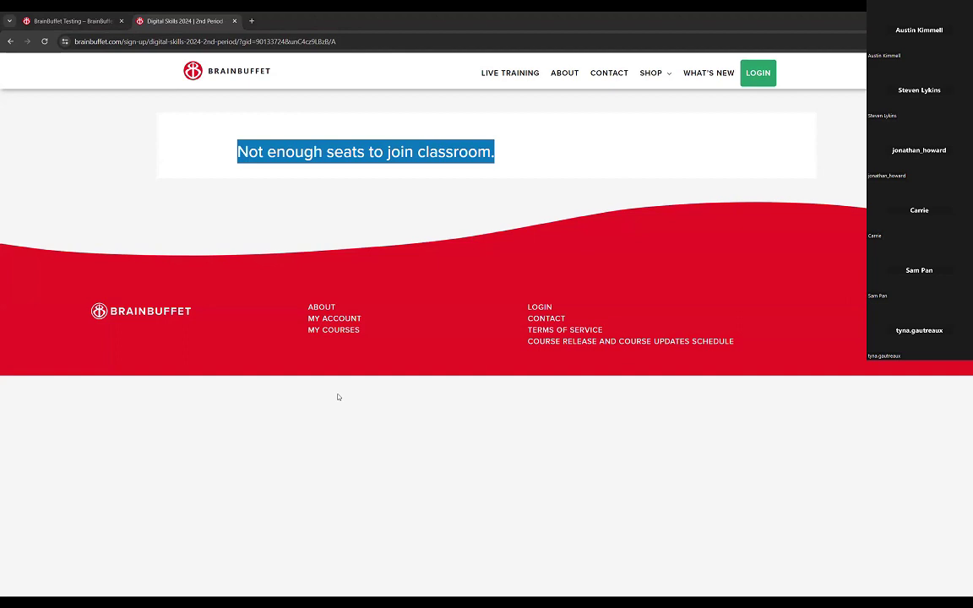
key("alt+Tab")
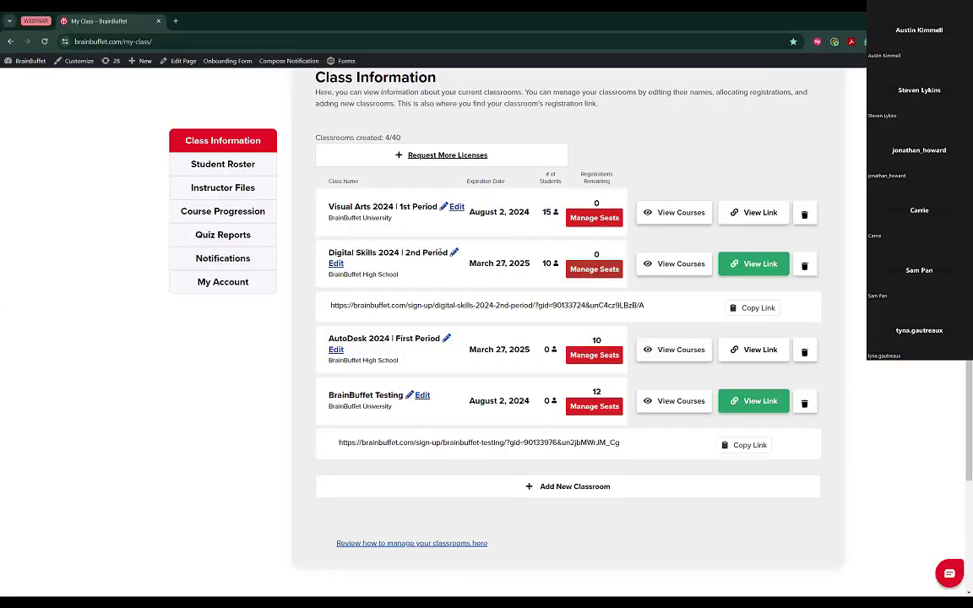
- Open Manage Seats for Digital Skills 2024 | 2nd Period and enter 11 maximum registrations
left_click(593, 270)
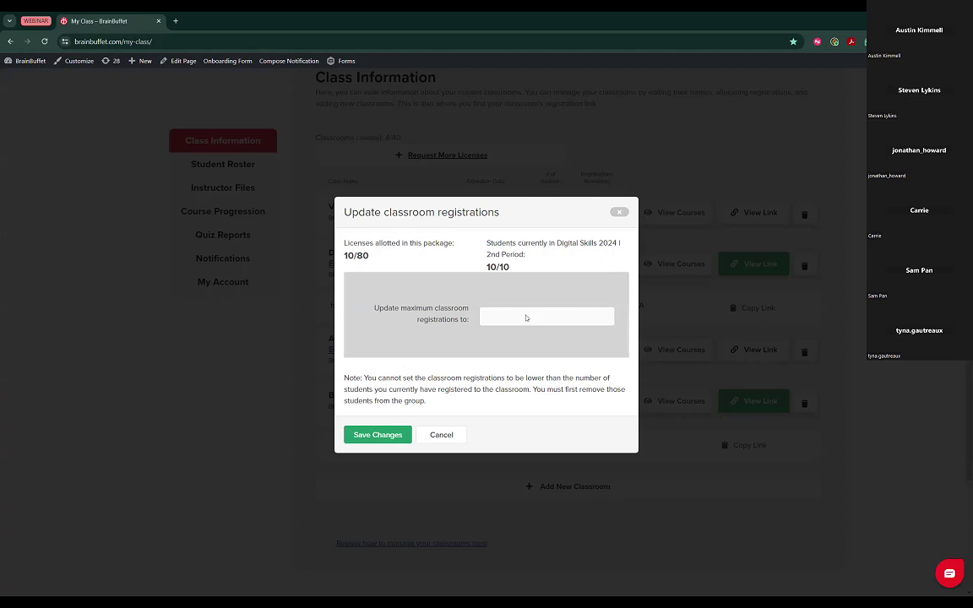
triple_click(488, 302)
left_click(496, 265)
left_click(535, 315)
type("11")
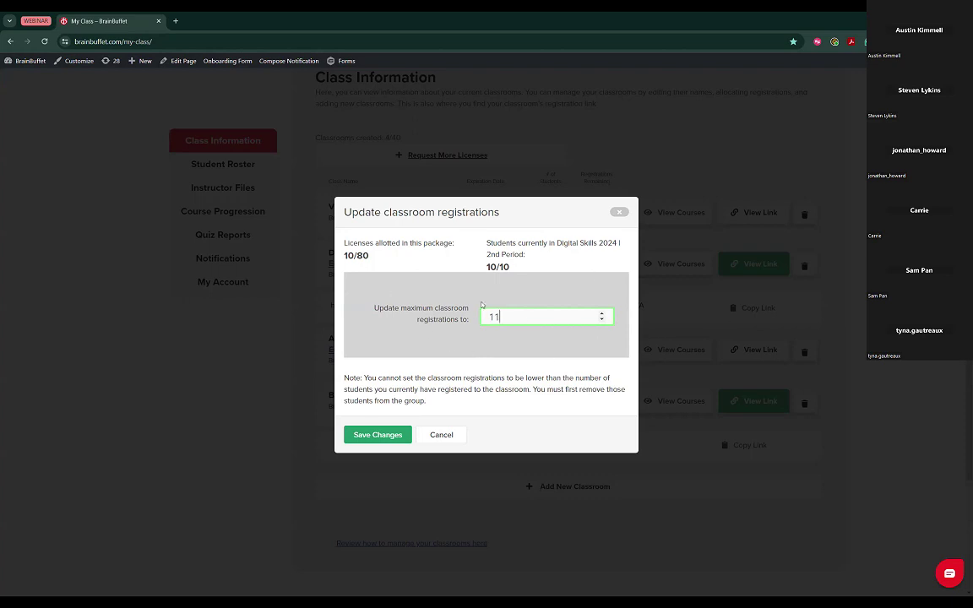
- Adjust the registration limit field and save the maximum registrations of 11
left_click_drag(395, 308, 475, 321)
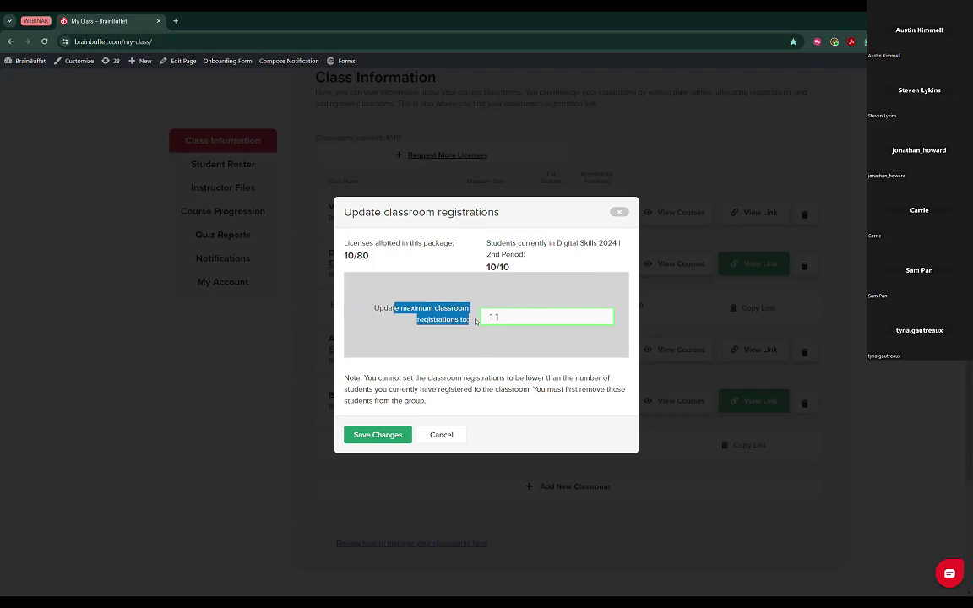
left_click(476, 321)
key("ctrl+a")
left_click(526, 355)
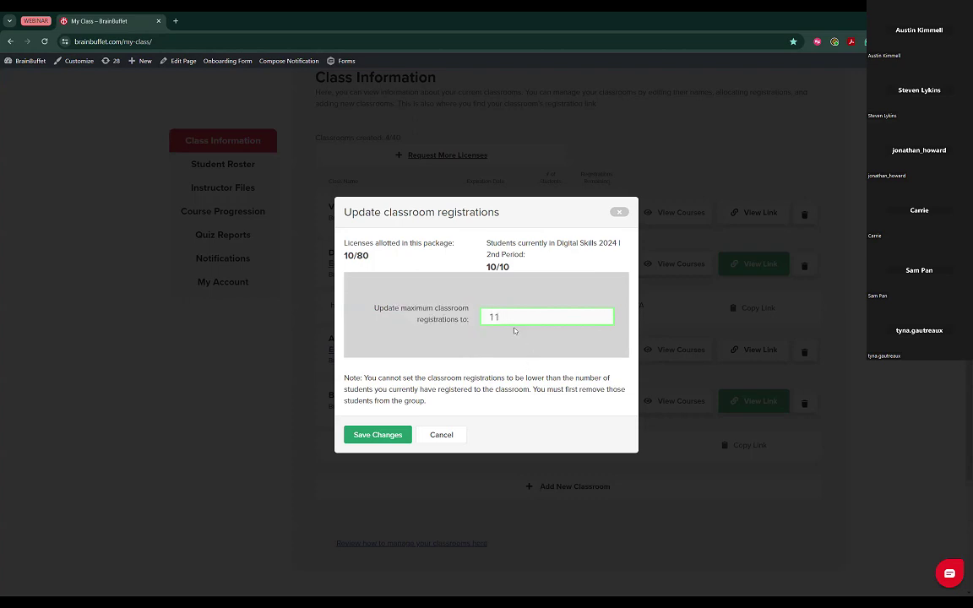
left_click(511, 320)
key("BackSpace")
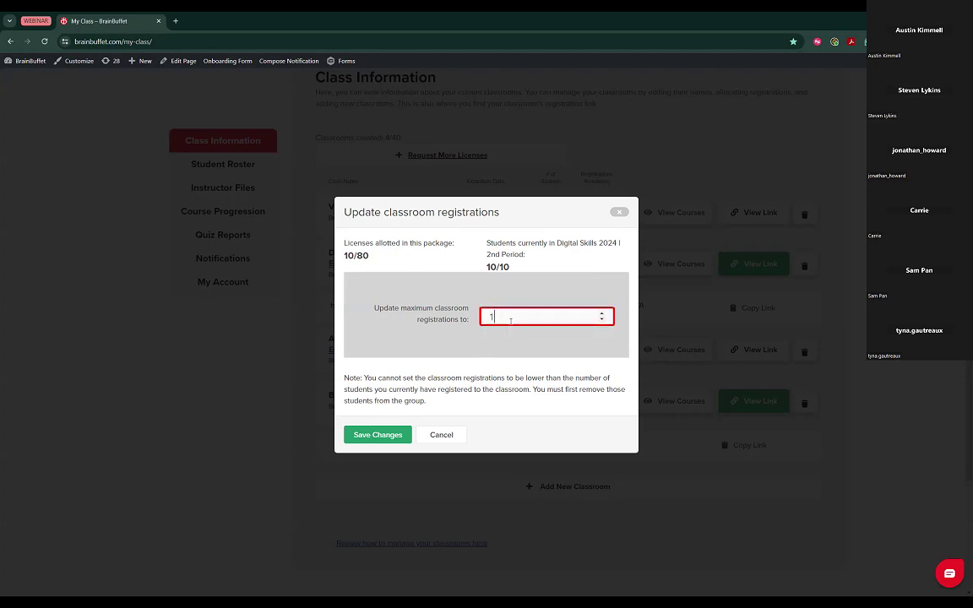
key("BackSpace")
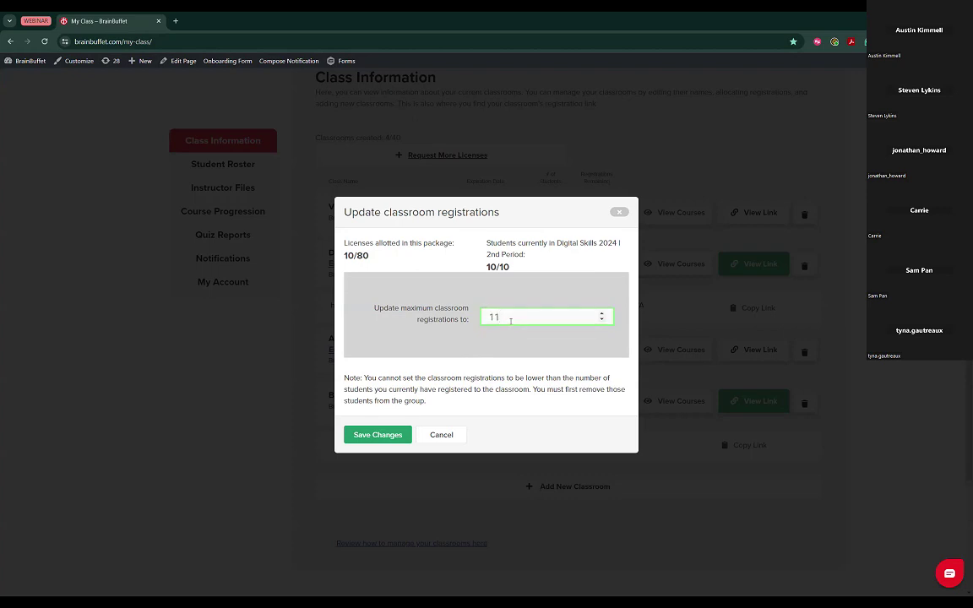
left_click(361, 442)
left_click(392, 436)
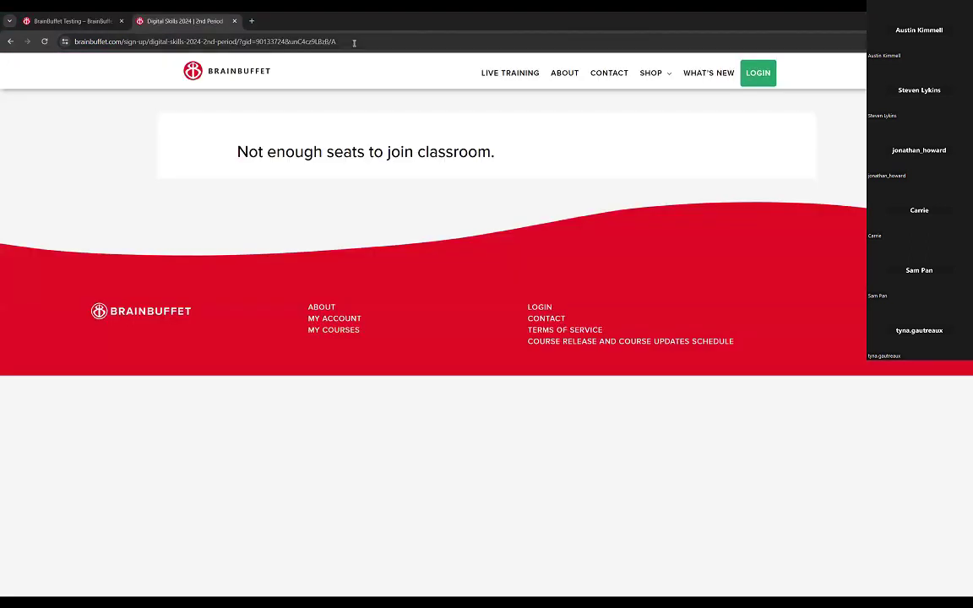
- Reload the Digital Skills sign-up page to show its empty registration form, then return to the dashboard
left_click(354, 43)
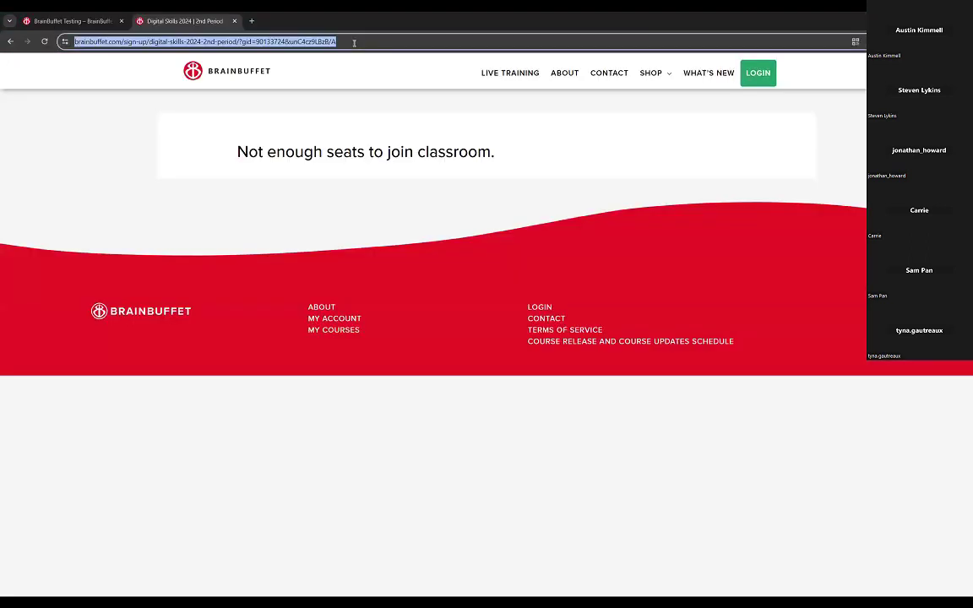
key("Return")
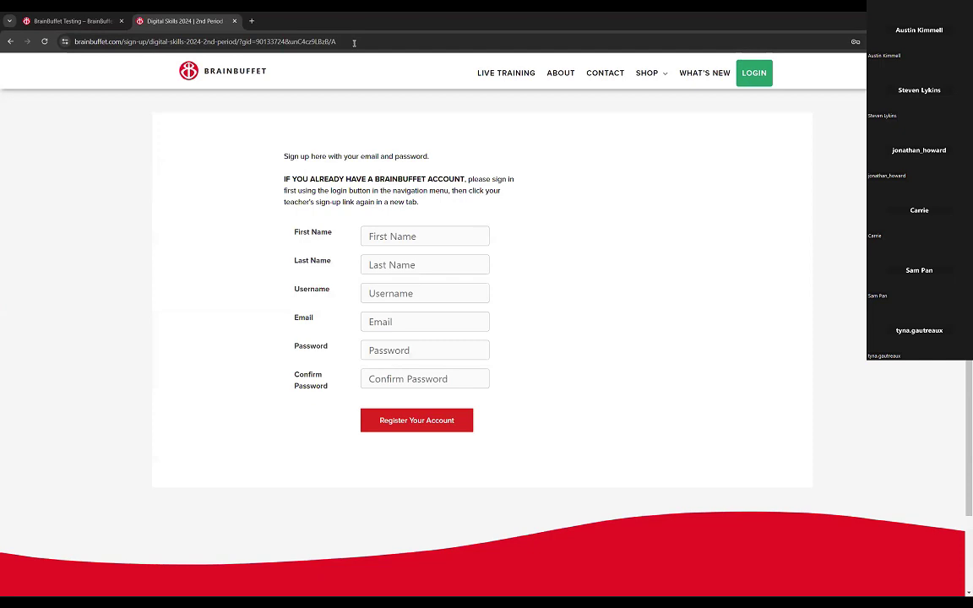
left_click_drag(291, 230, 462, 365)
left_click(463, 365)
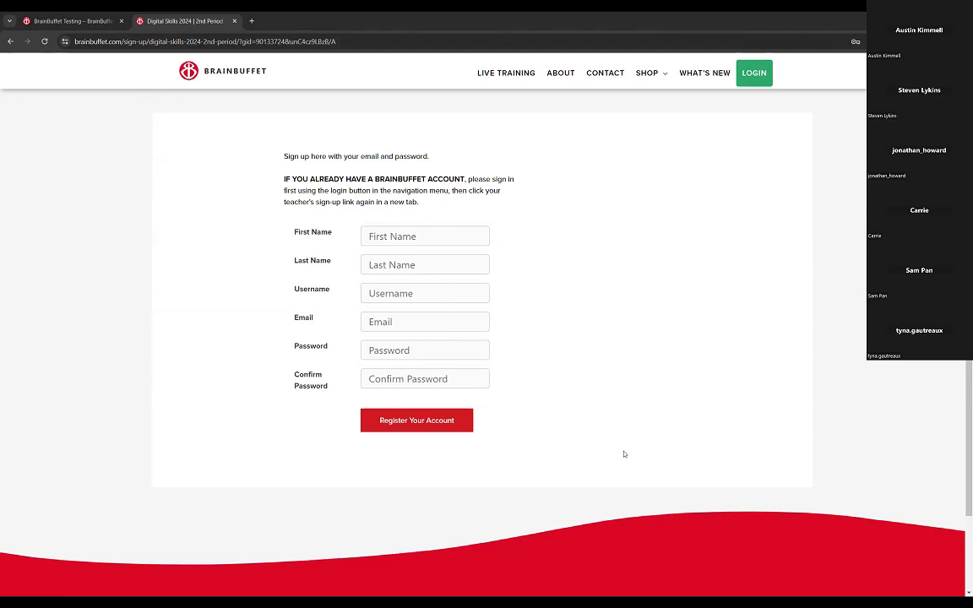
key("alt+Tab")
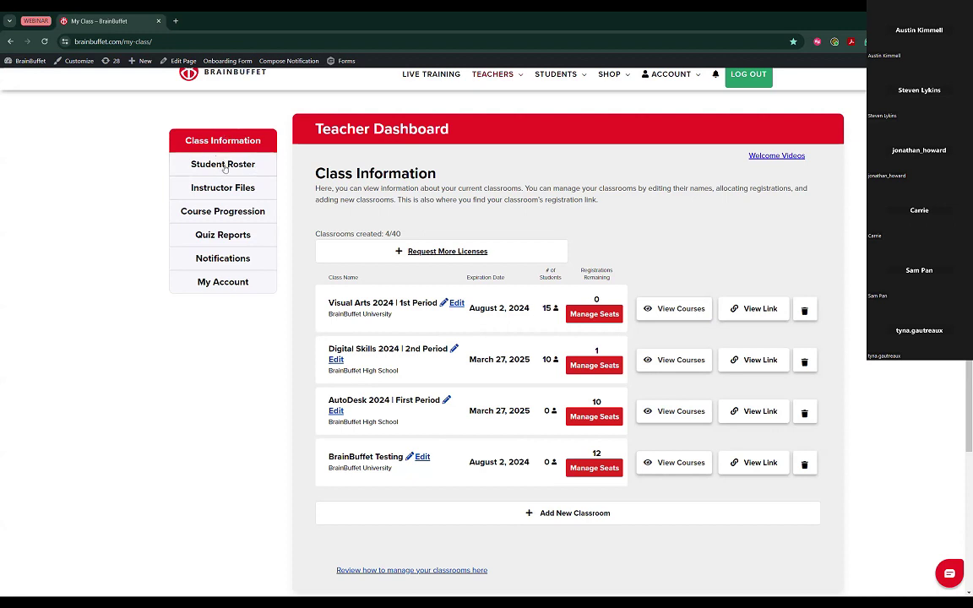
- Open the Student Roster for BrainBuffet Testing and highlight its 12 registrations remaining
left_click(225, 166)
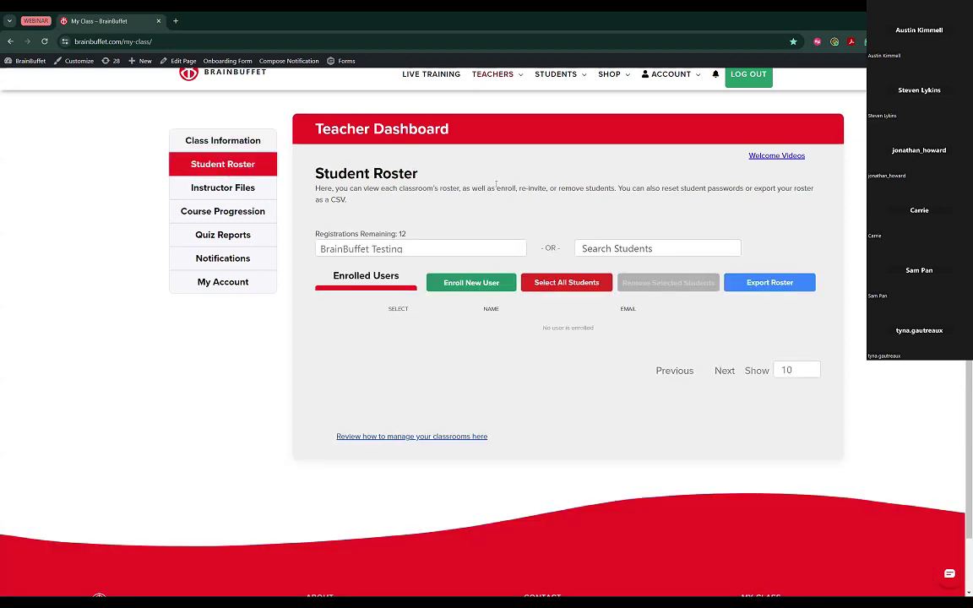
left_click(423, 249)
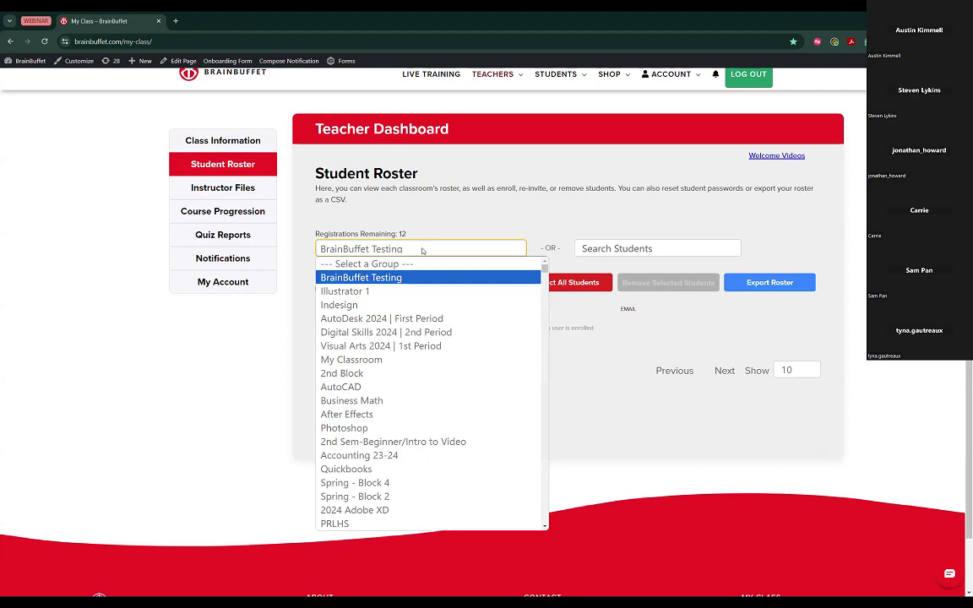
left_click(390, 279)
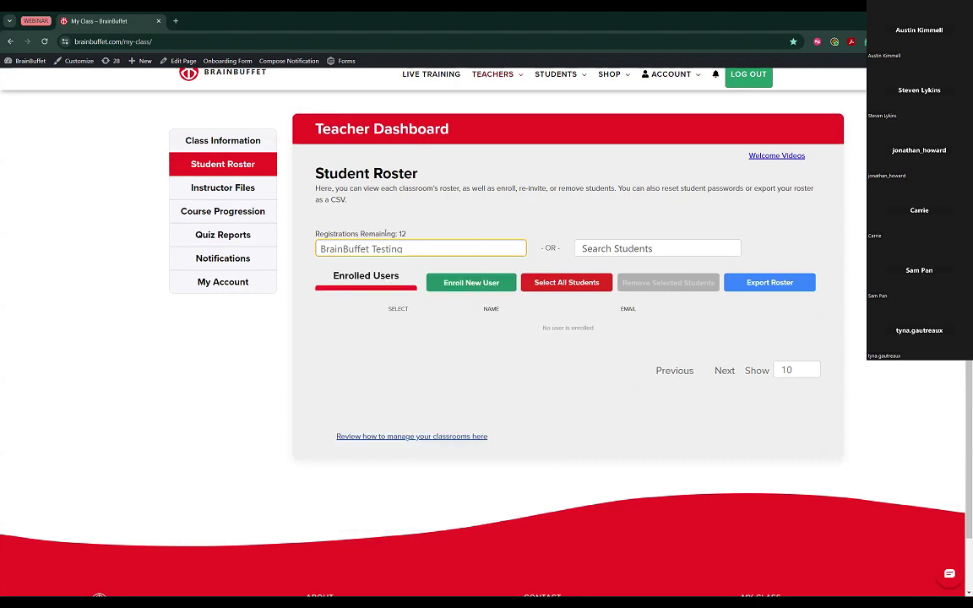
left_click_drag(286, 209, 423, 237)
triple_click(396, 234)
left_click(413, 237)
left_click(474, 228)
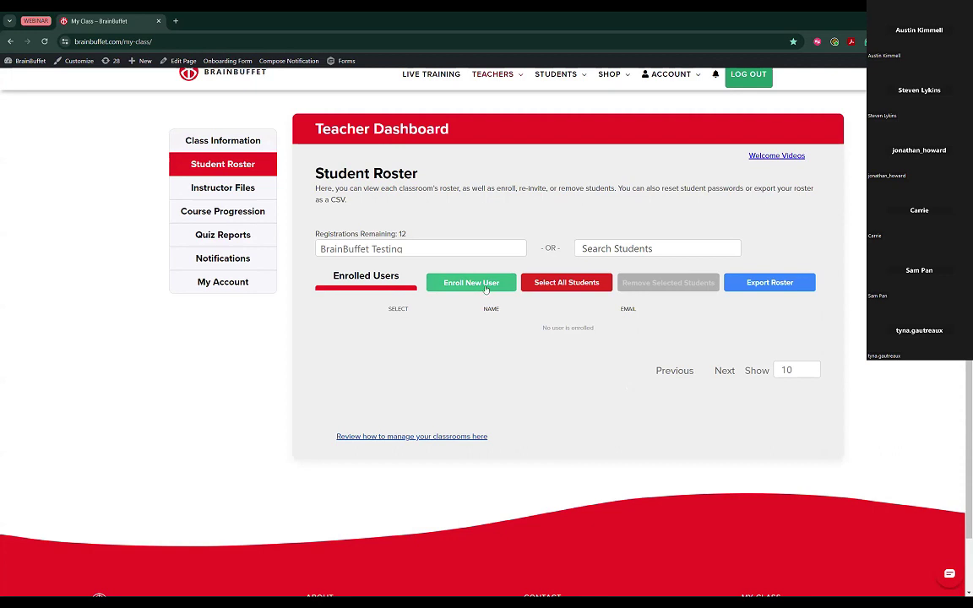
- Start a new user enrollment and autofill the student's first name, last name and e-mail
left_click(478, 285)
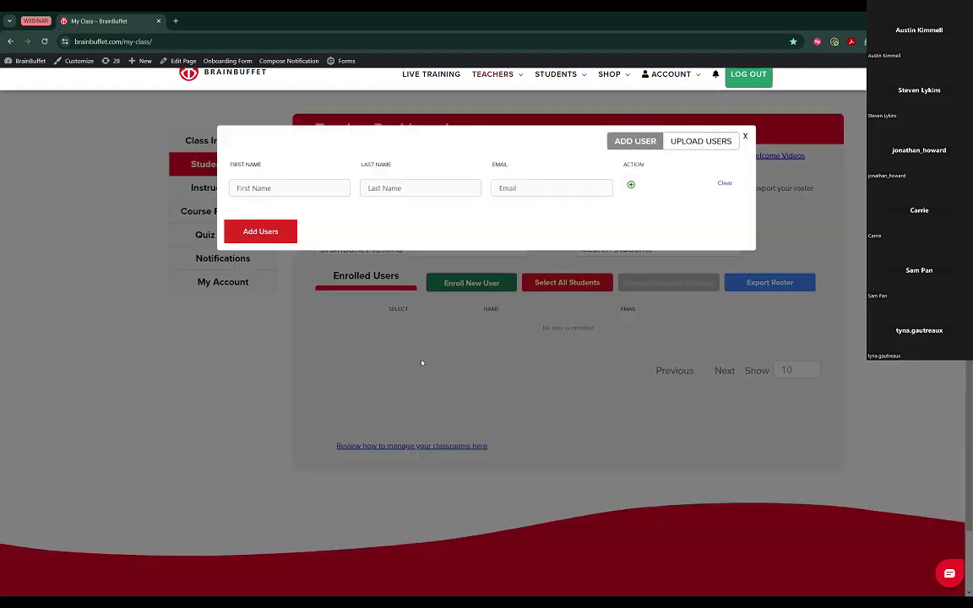
left_click(276, 188)
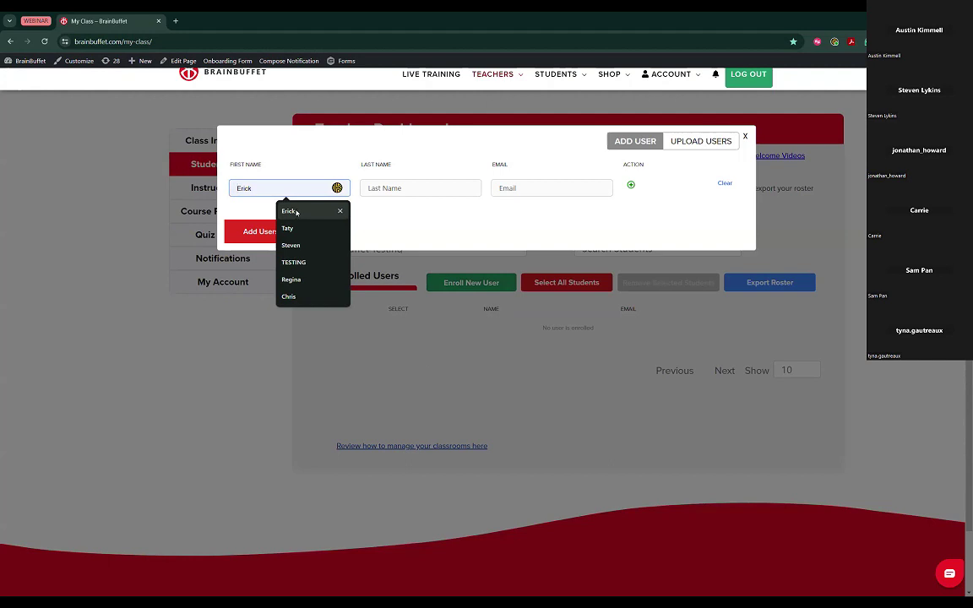
left_click(289, 211)
left_click(420, 192)
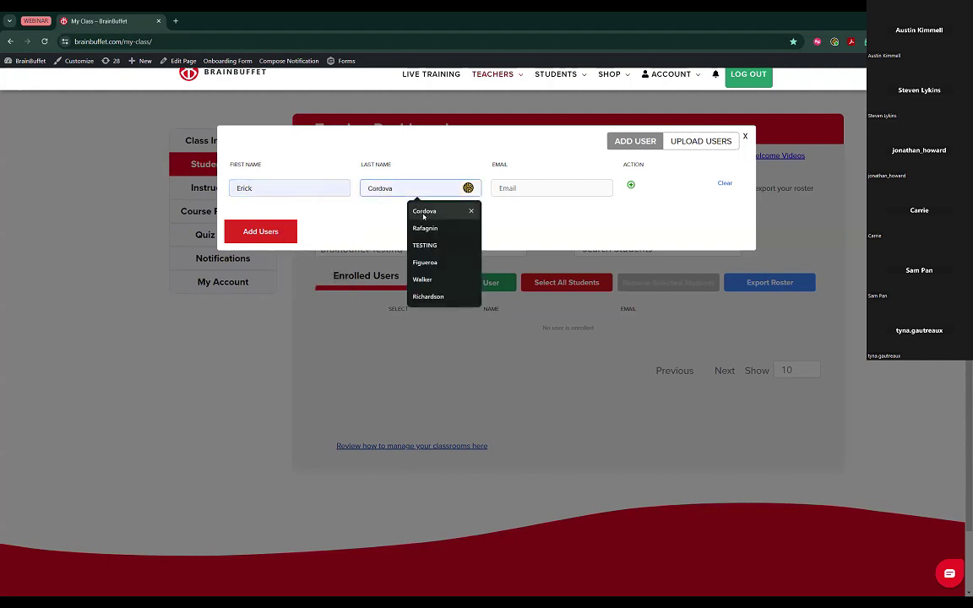
left_click(431, 212)
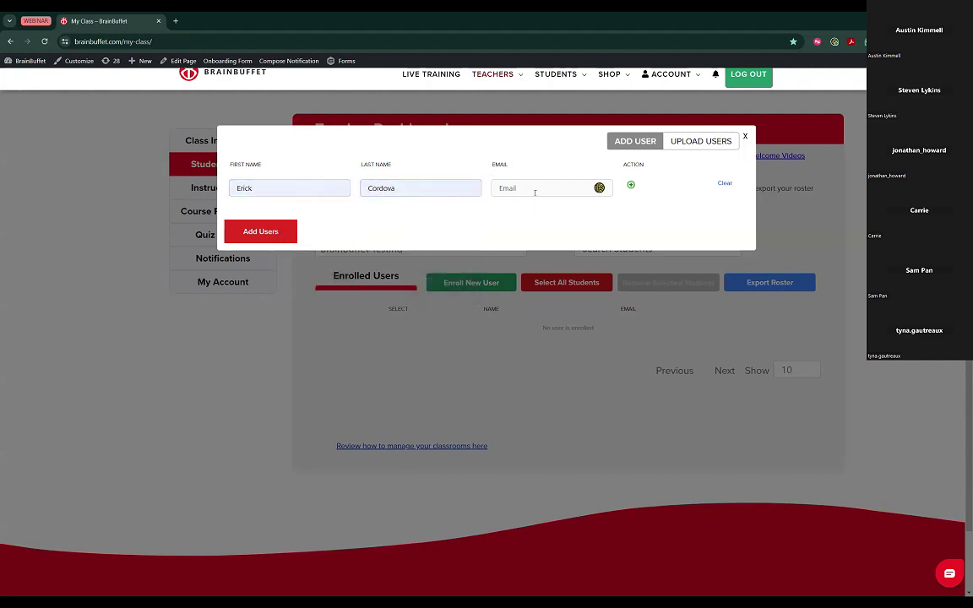
left_click(505, 188)
left_click(565, 211)
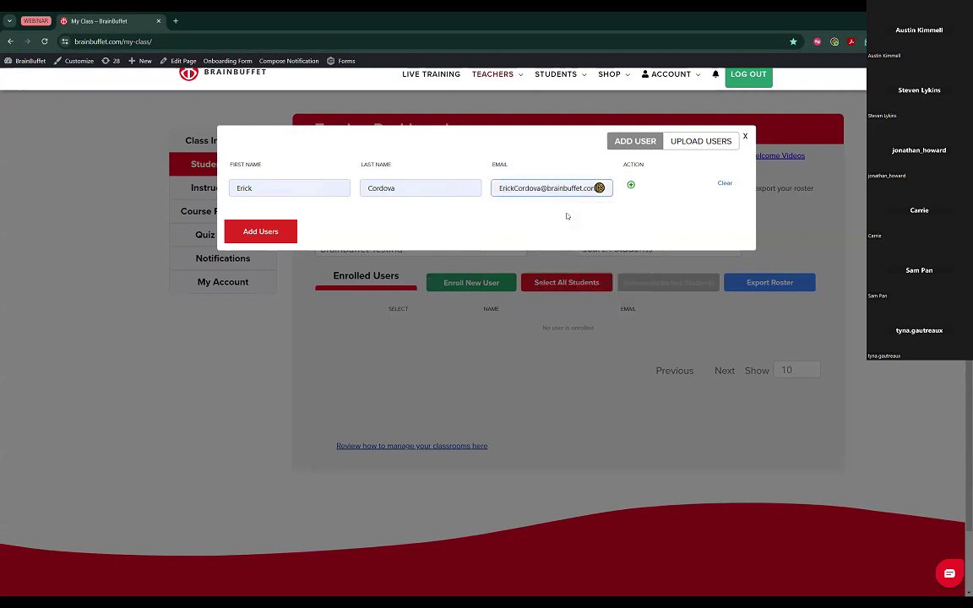
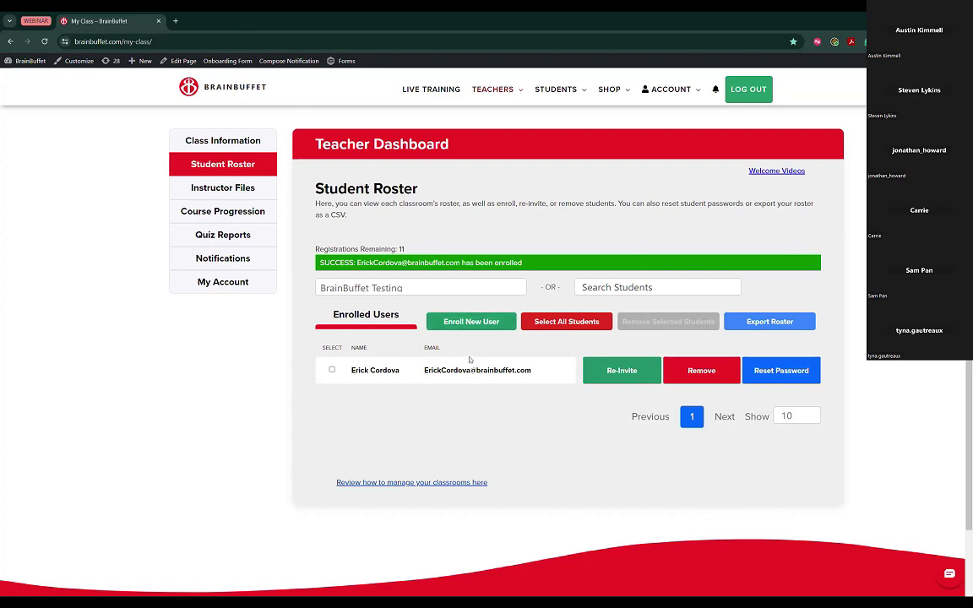
- Download the sample roster CSV from Upload Users, then switch to the BB Roster Import TEMPLATE tab
left_click(470, 322)
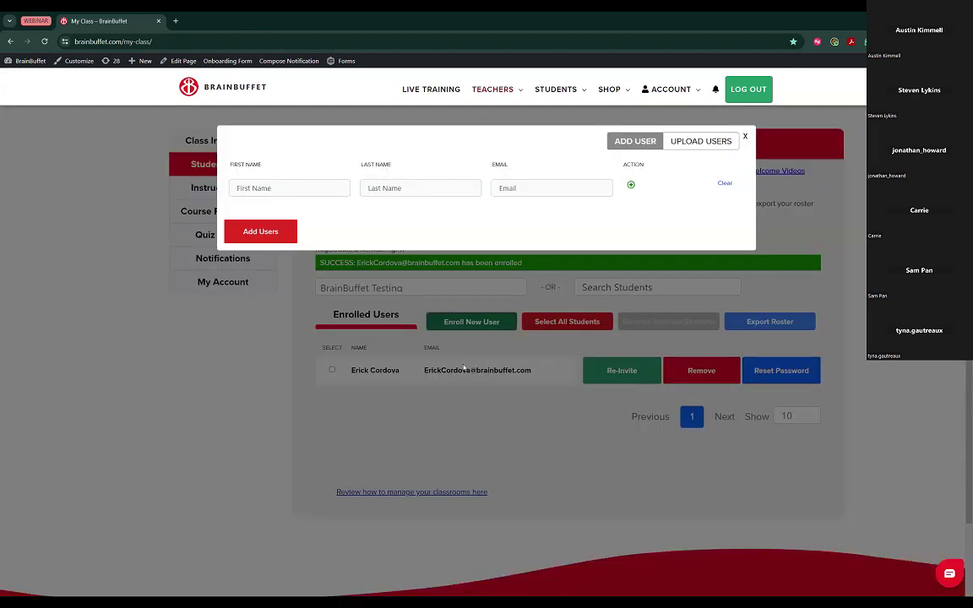
left_click(693, 143)
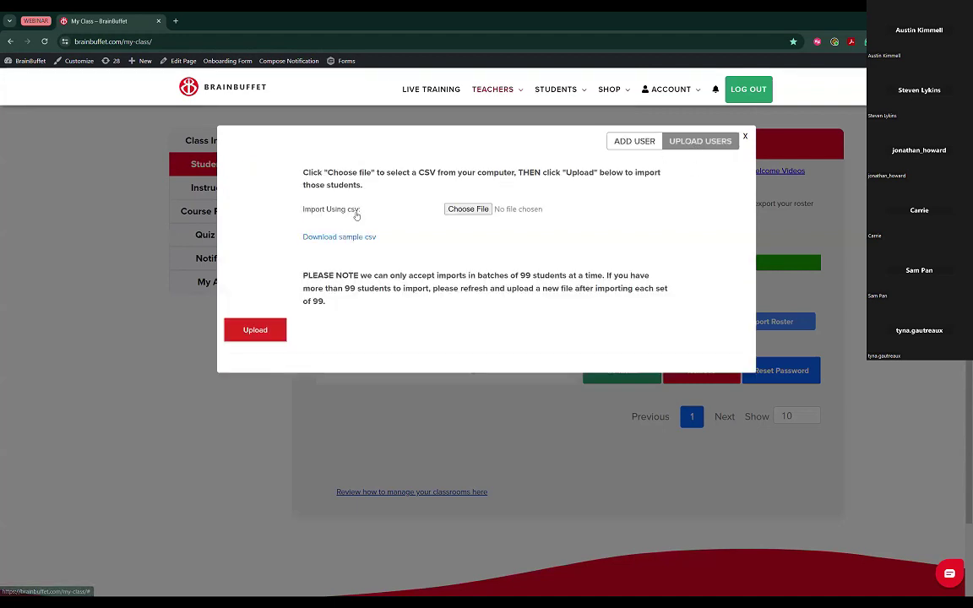
left_click_drag(412, 172, 436, 173)
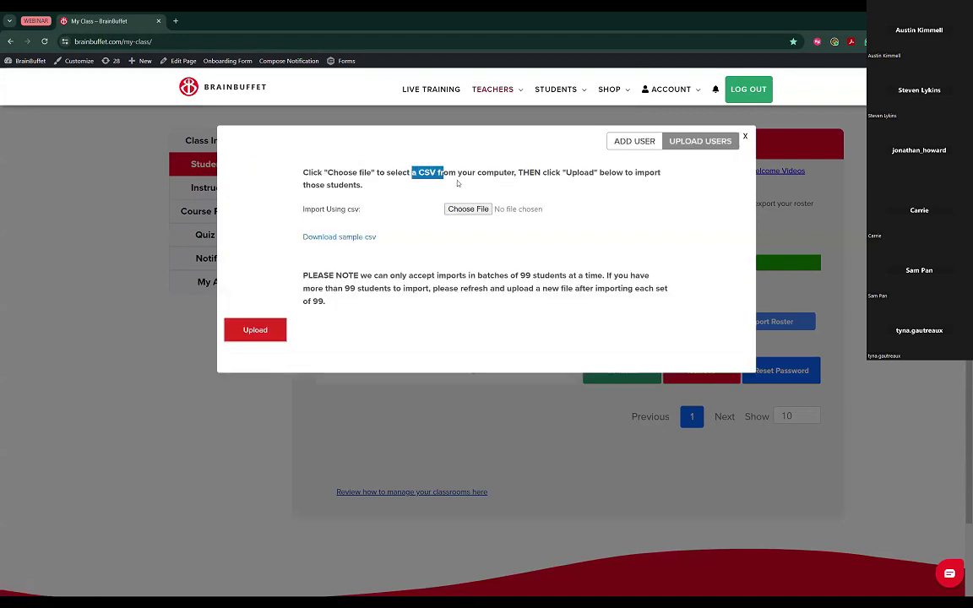
left_click(456, 182)
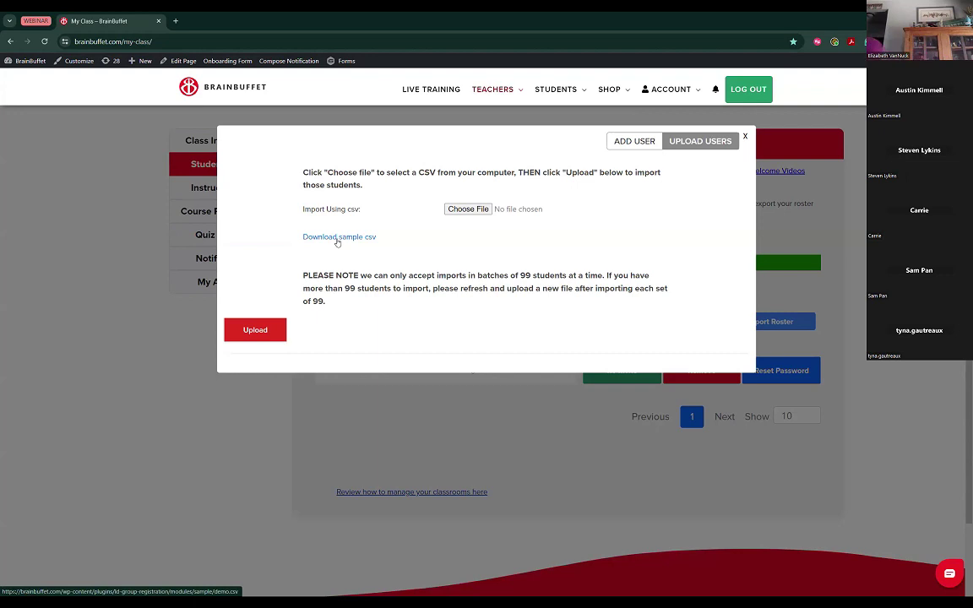
left_click(337, 239)
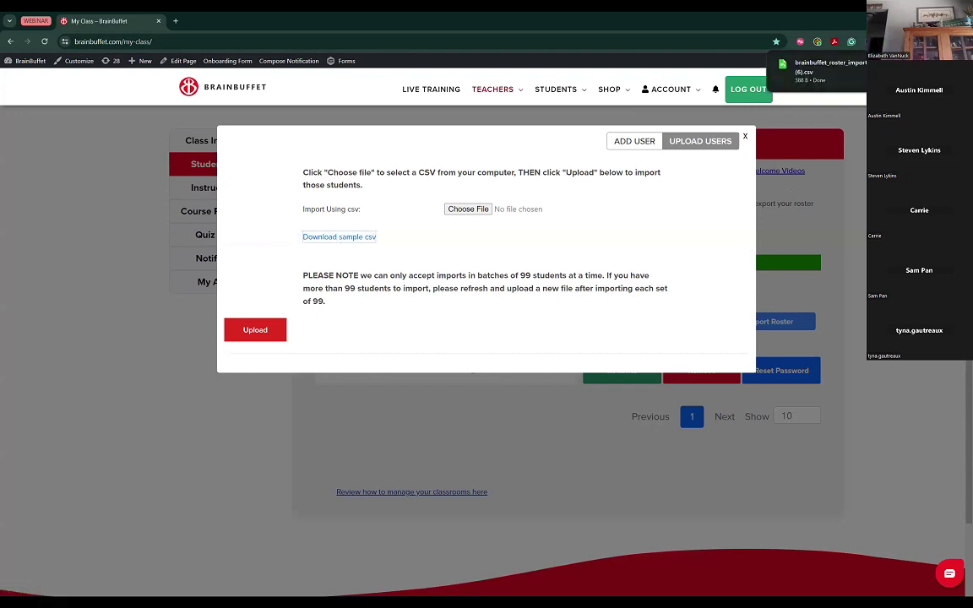
left_click(34, 19)
left_click(109, 22)
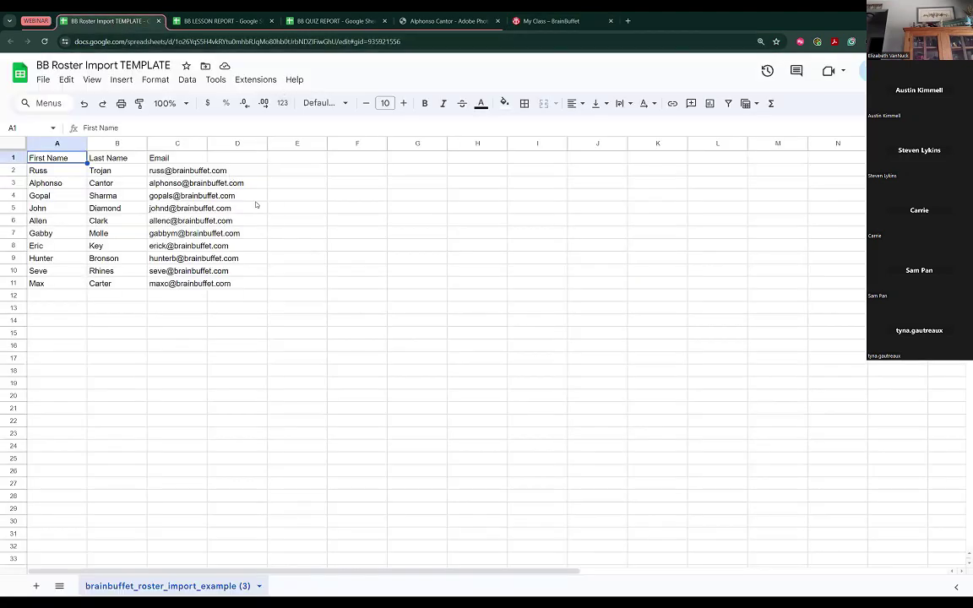
- Inspect the template's Last Name and Email columns and the ten student rows A2:D11, then return to BrainBuffet
scroll(220, 202, "down", 3)
scroll(169, 202, "up", 3)
left_click(90, 155)
left_click(169, 158)
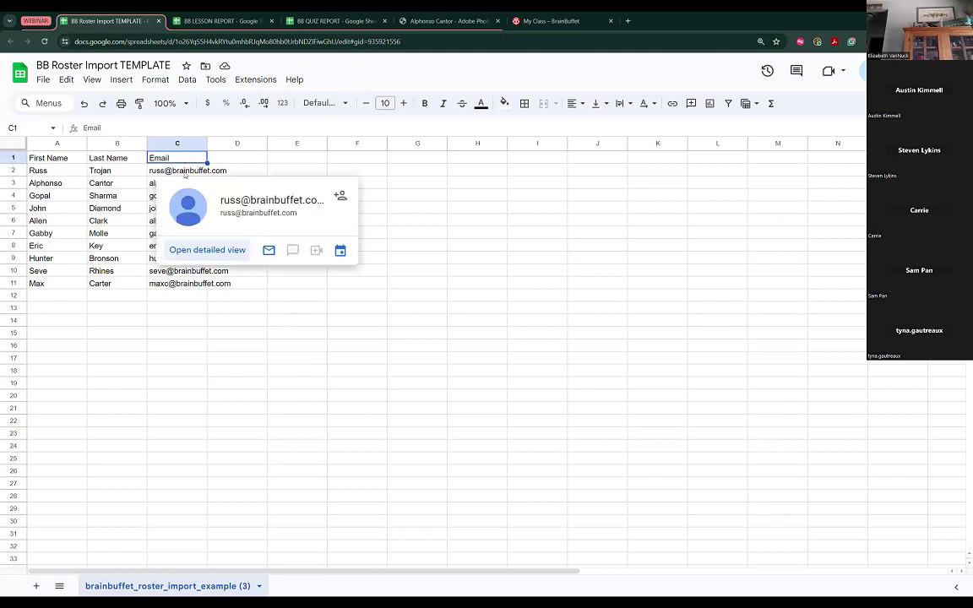
left_click(117, 223)
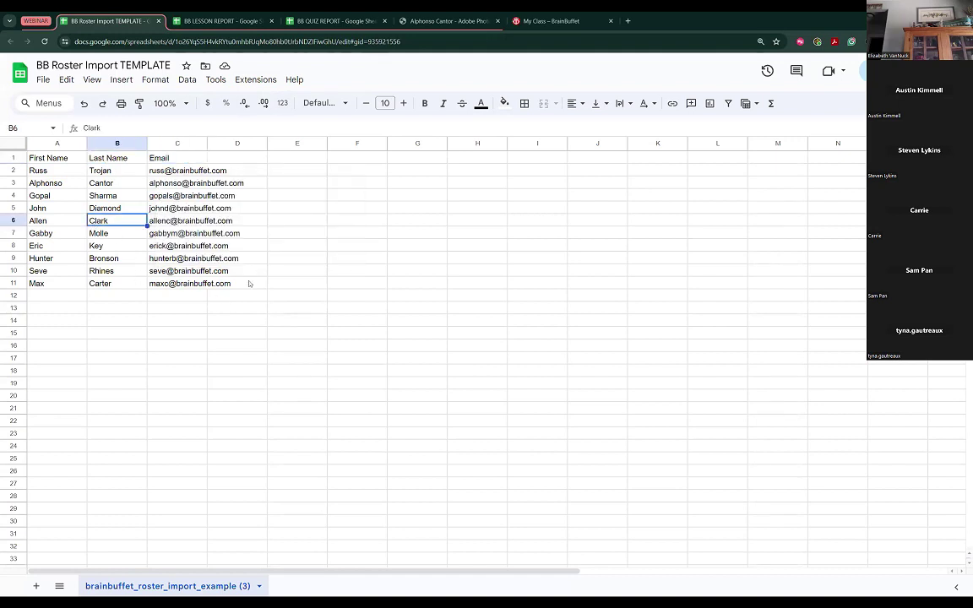
left_click_drag(213, 283, 37, 171)
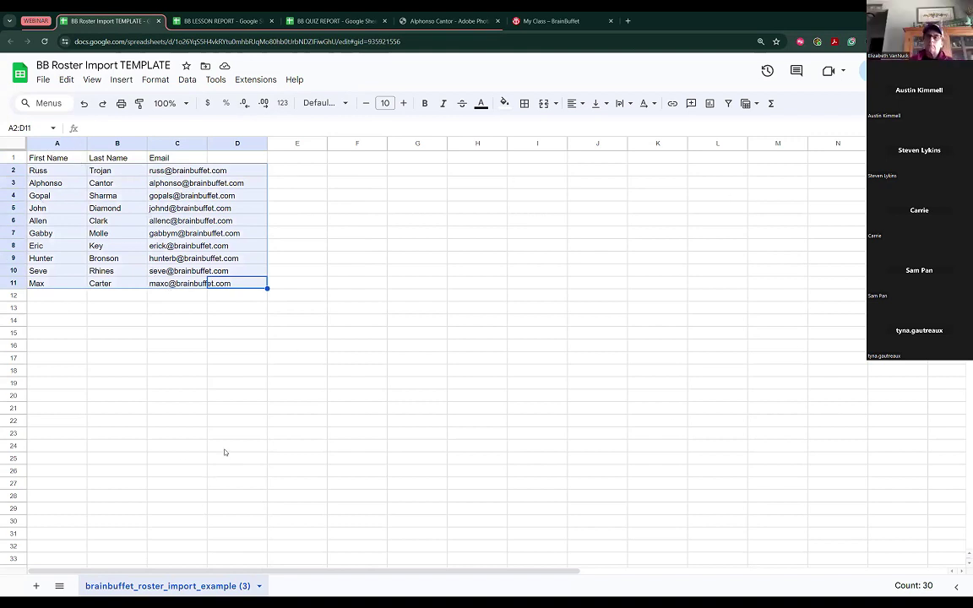
left_click(176, 308)
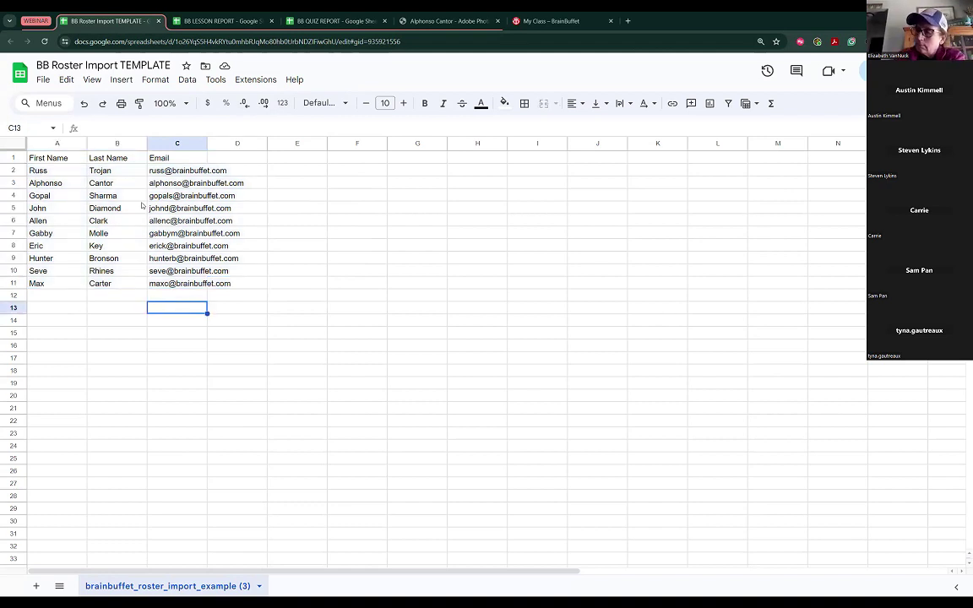
left_click(539, 20)
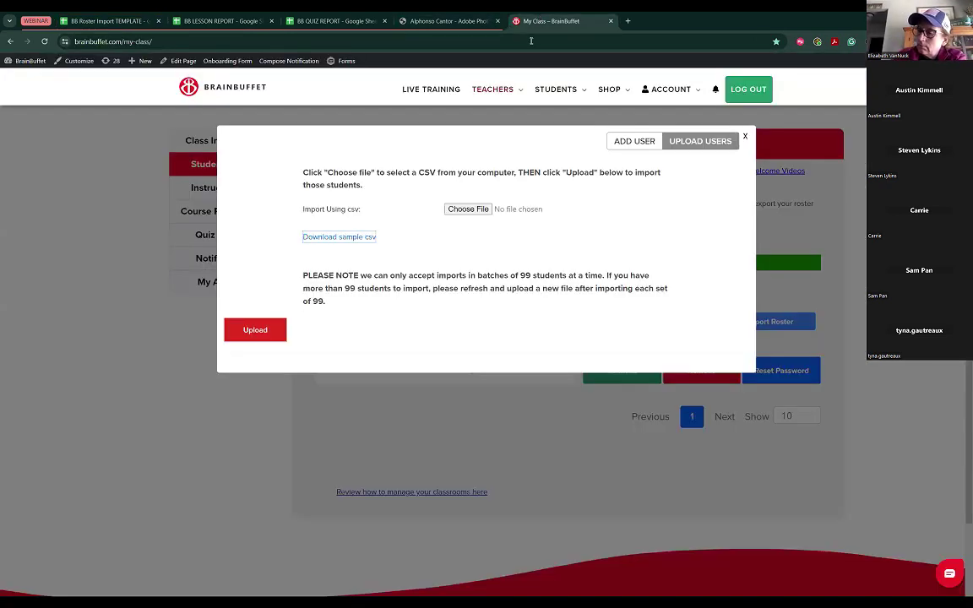
- Upload the BB Roster Import TEMPLATE CSV to enroll its students in BrainBuffet Testing
left_click(469, 209)
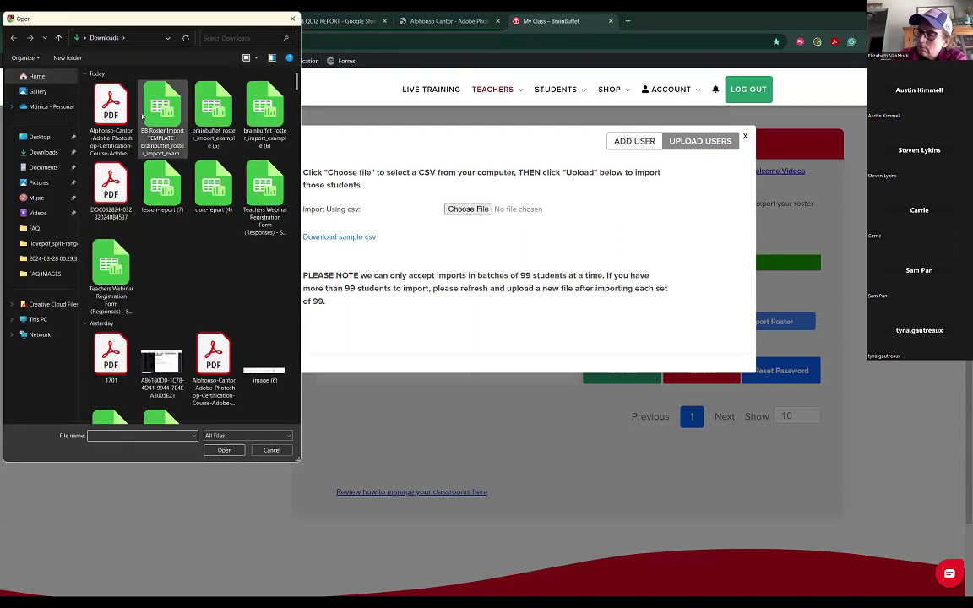
left_click(166, 119)
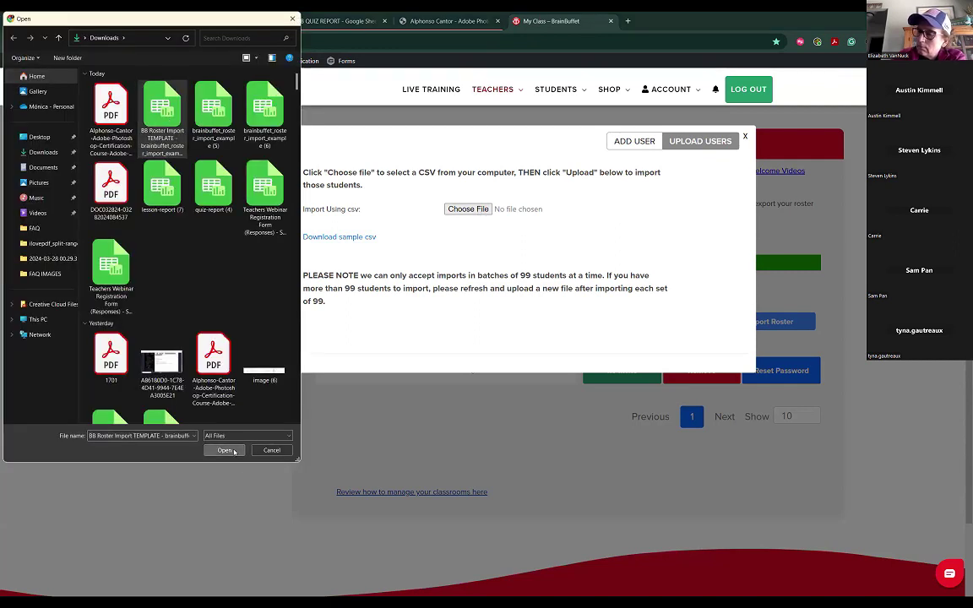
key("Return")
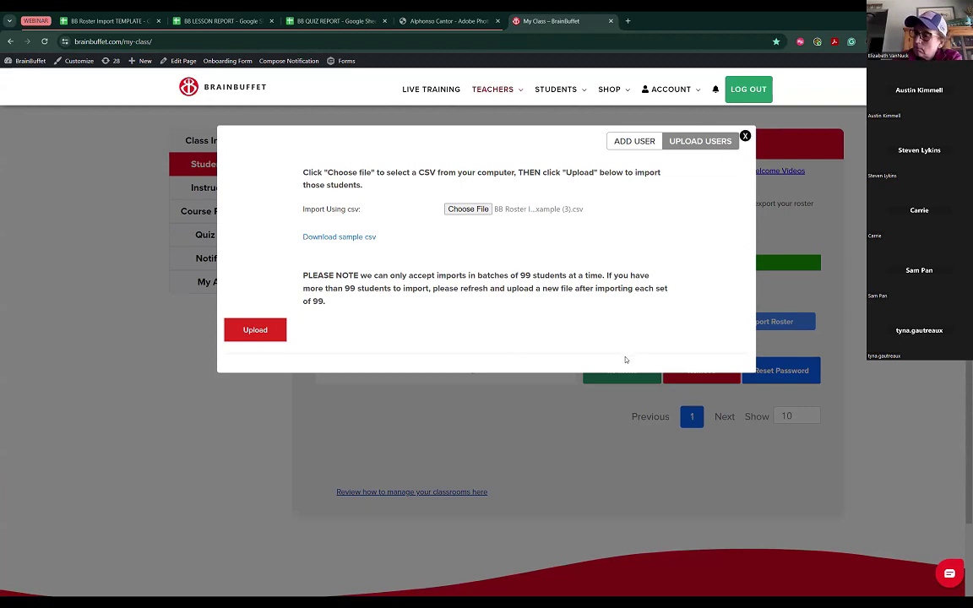
left_click(240, 332)
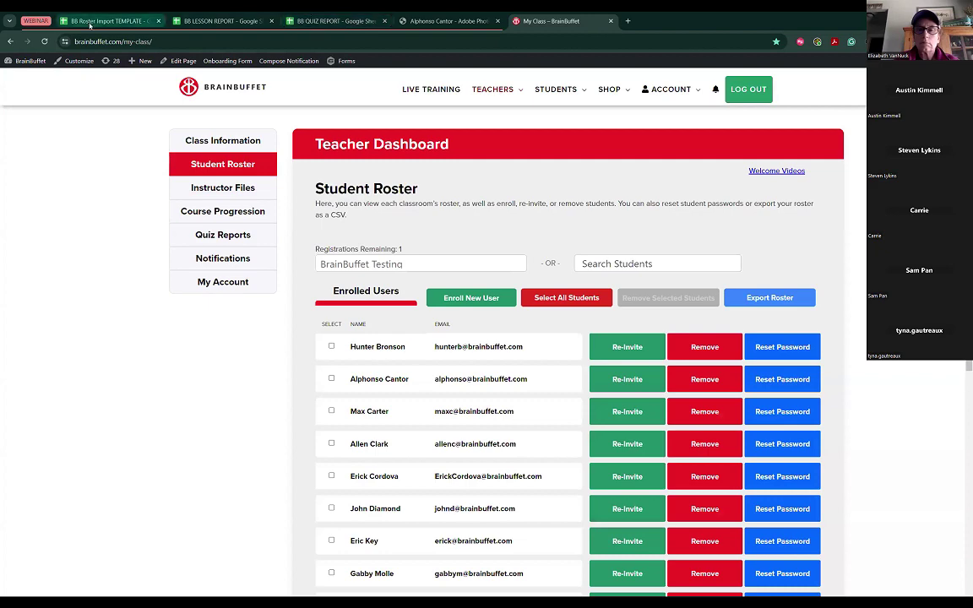
- Return to the class roster and point out the 'Registrations Remaining: 1' line
left_click(90, 23)
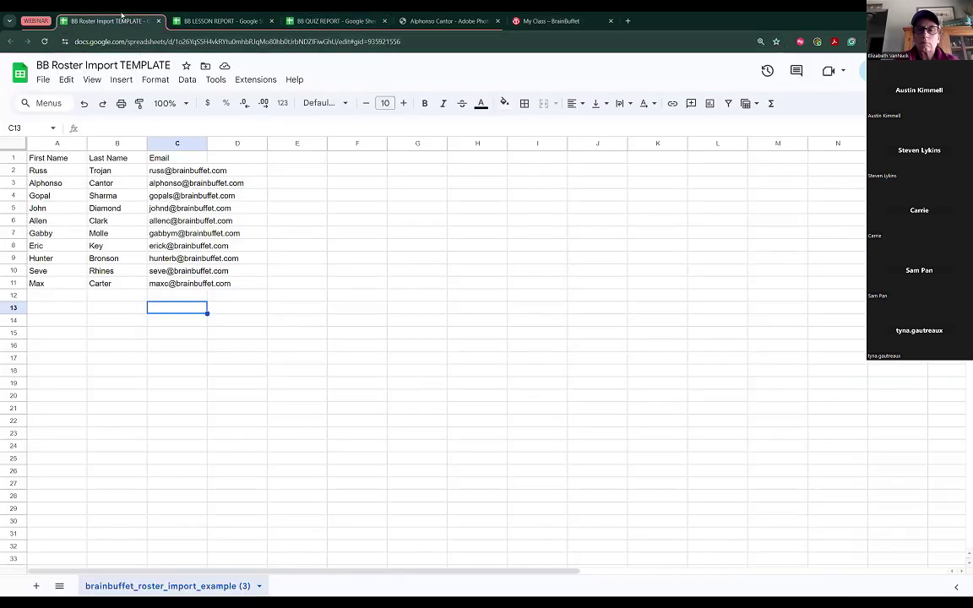
left_click(36, 20)
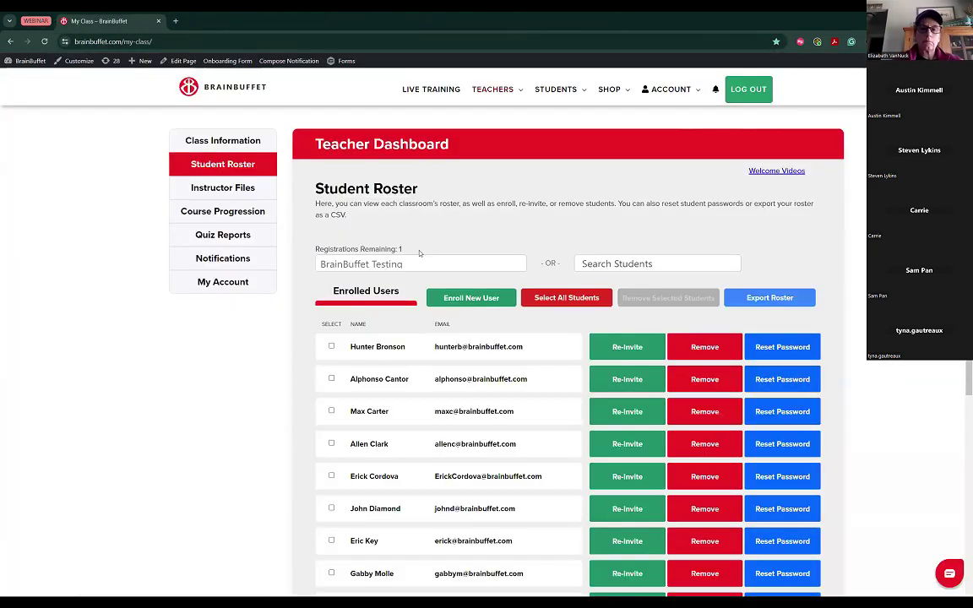
triple_click(386, 249)
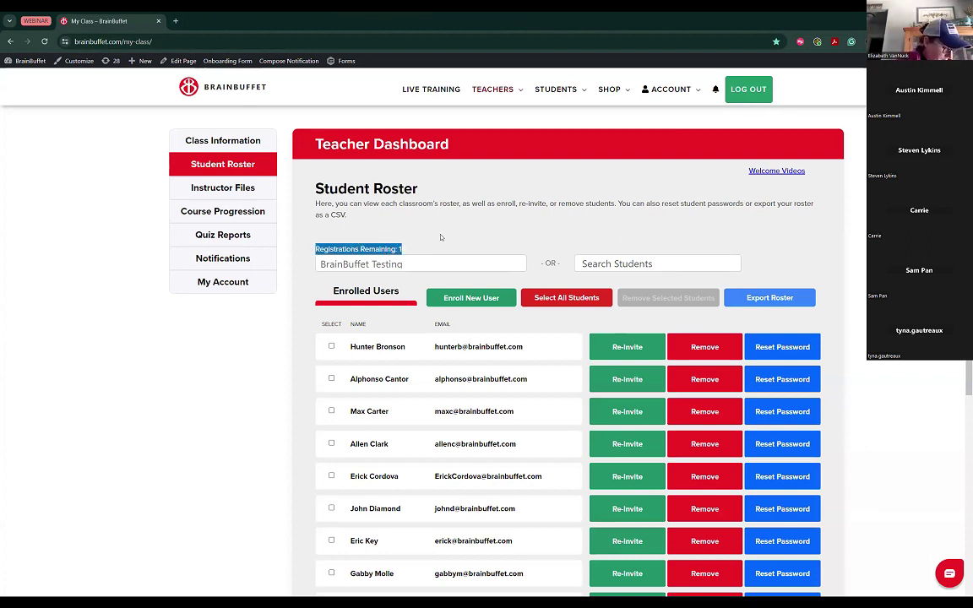
left_click(443, 235)
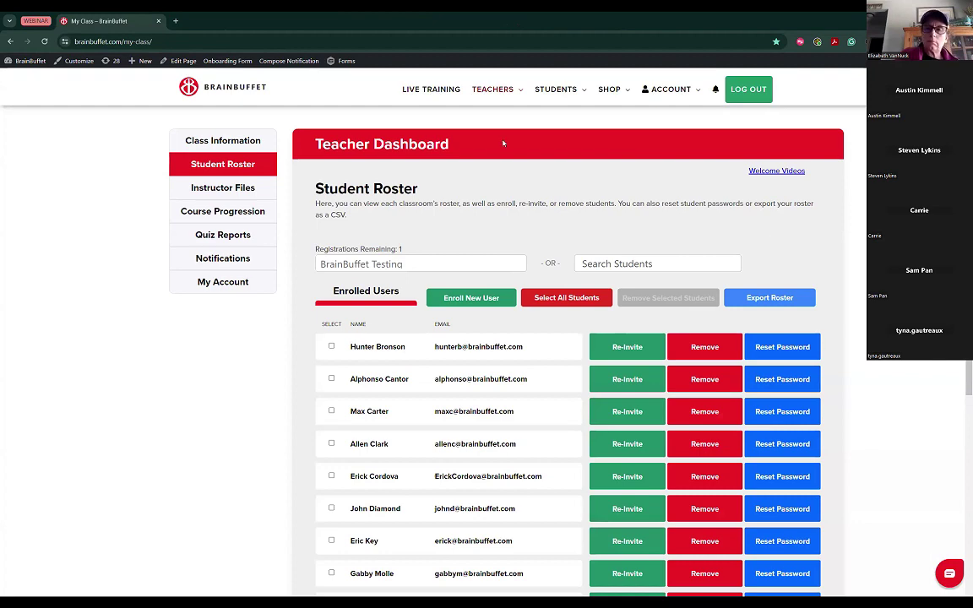
scroll(552, 343, "down", 5)
scroll(562, 317, "up", 5)
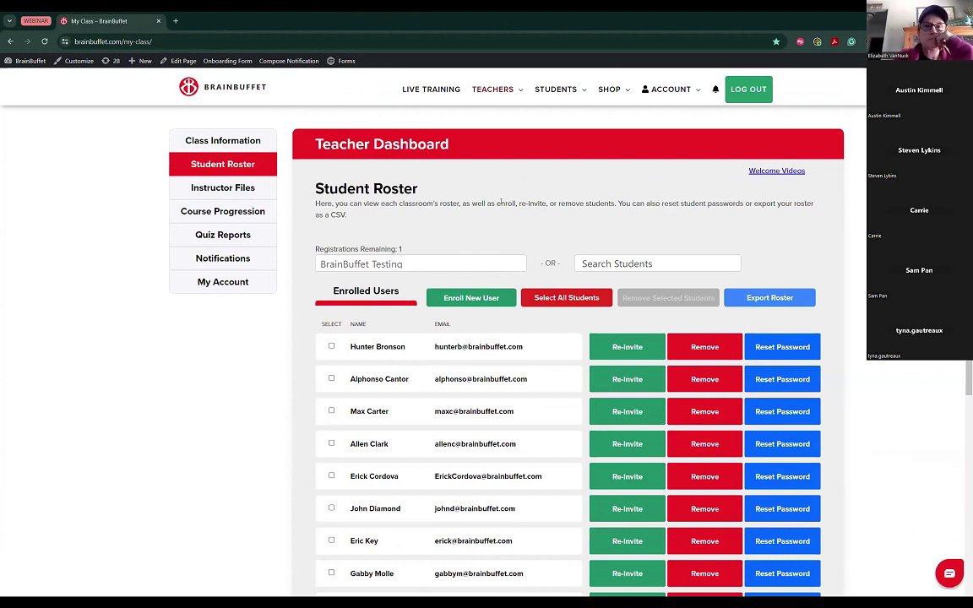
left_click_drag(316, 249, 427, 241)
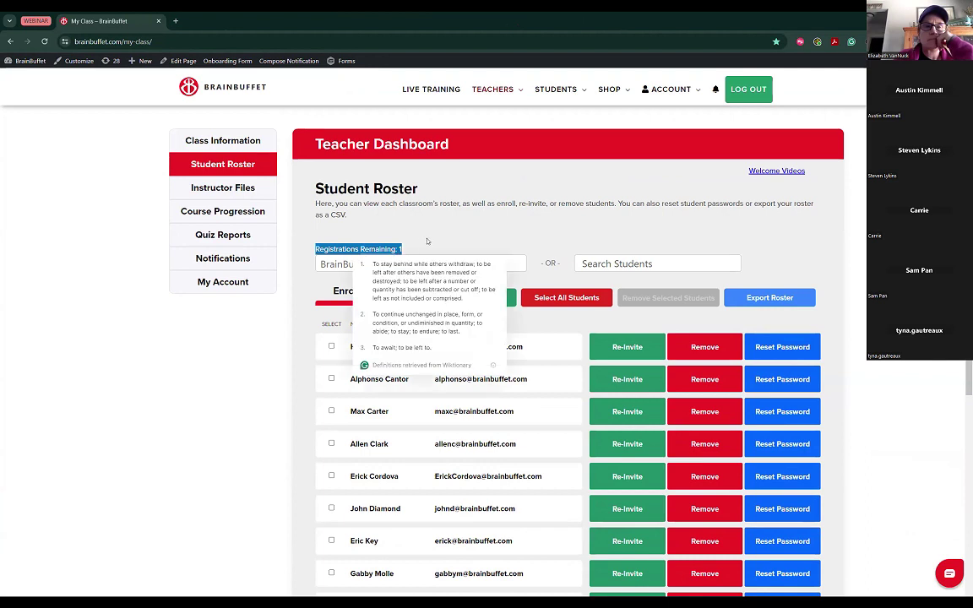
left_click(428, 242)
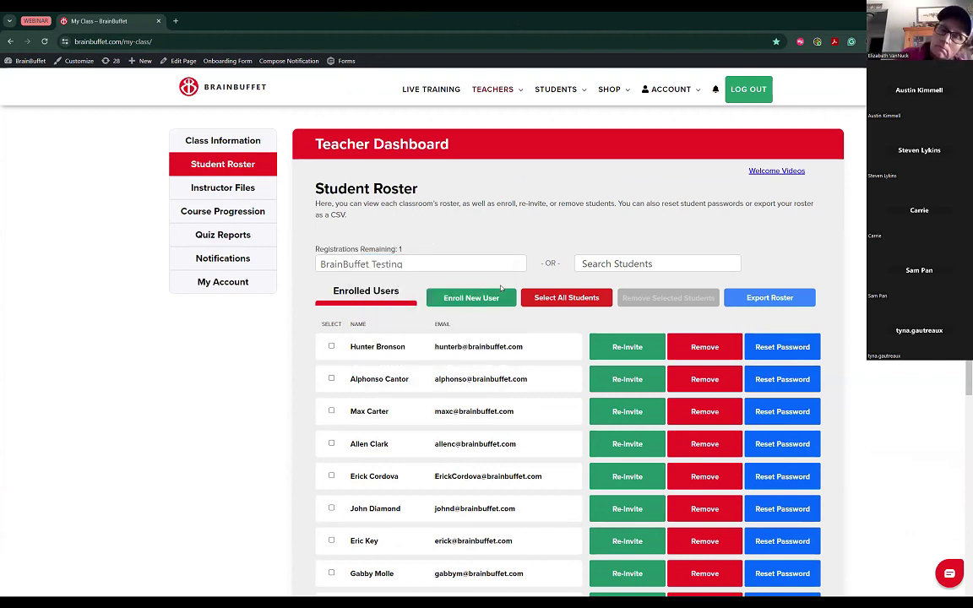
triple_click(537, 246)
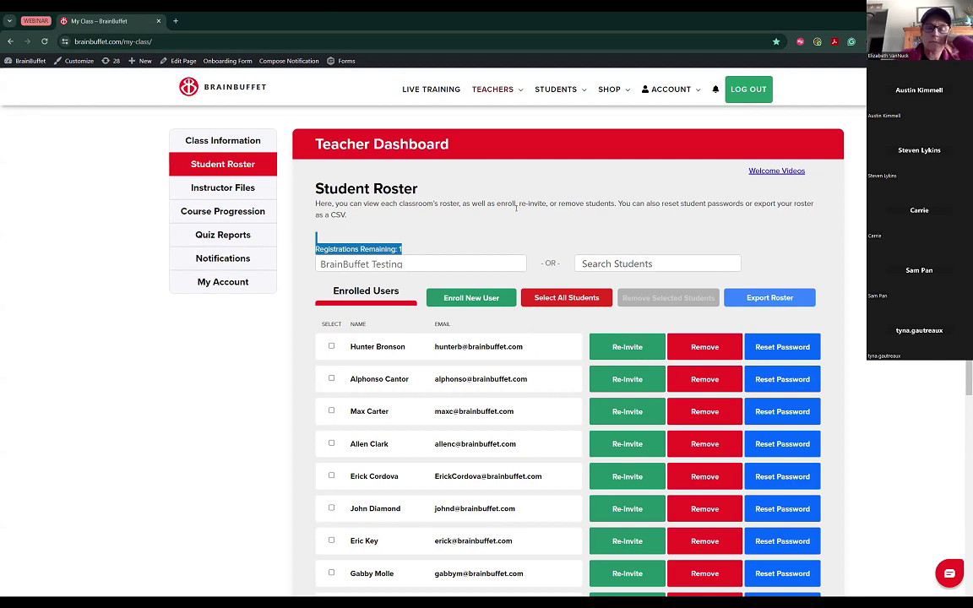
left_click(530, 231)
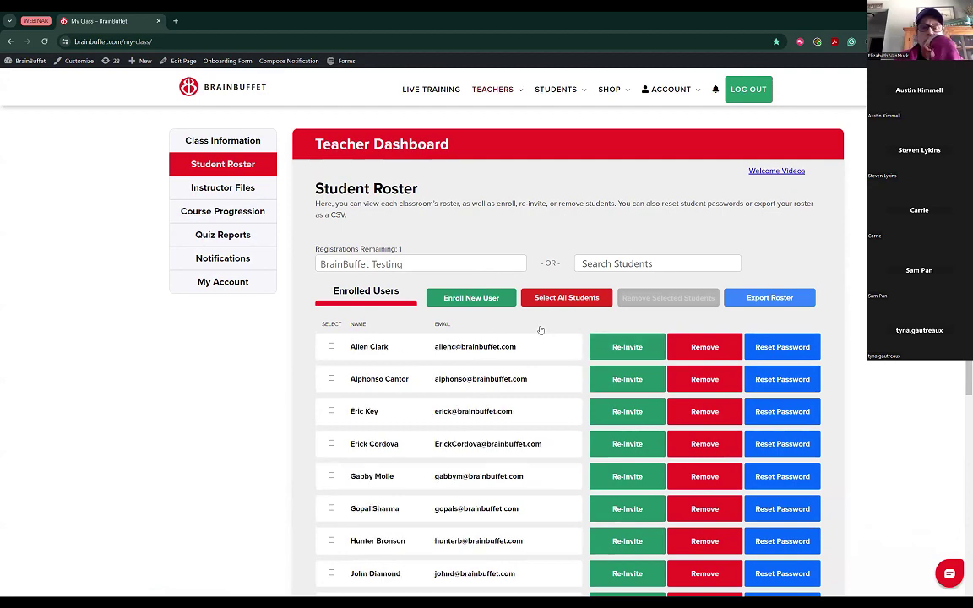
scroll(539, 330, "down", 1)
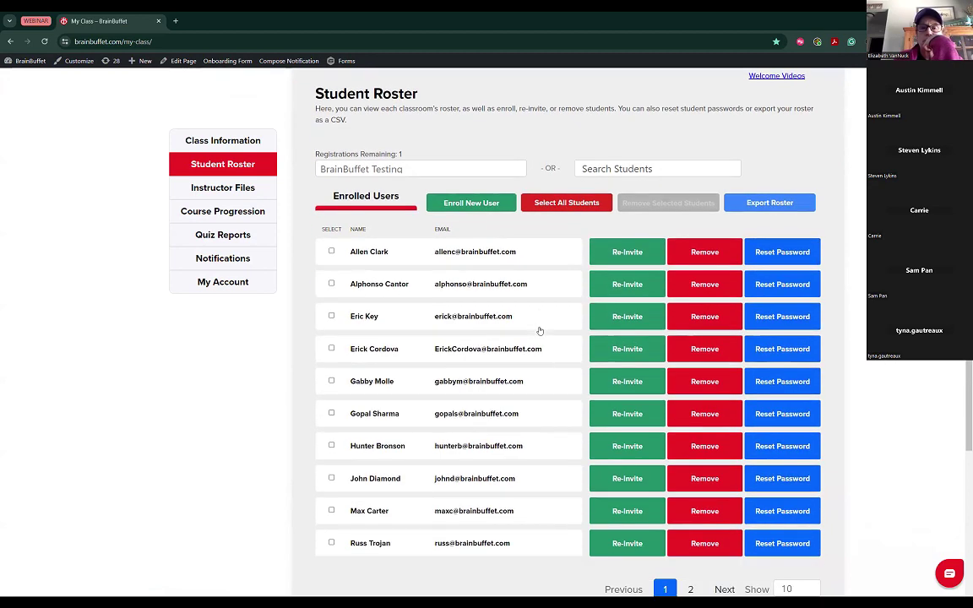
- Sort the roster by name ascending, resend the first student's invitation, and remove that student
left_click(359, 228)
left_click(457, 230)
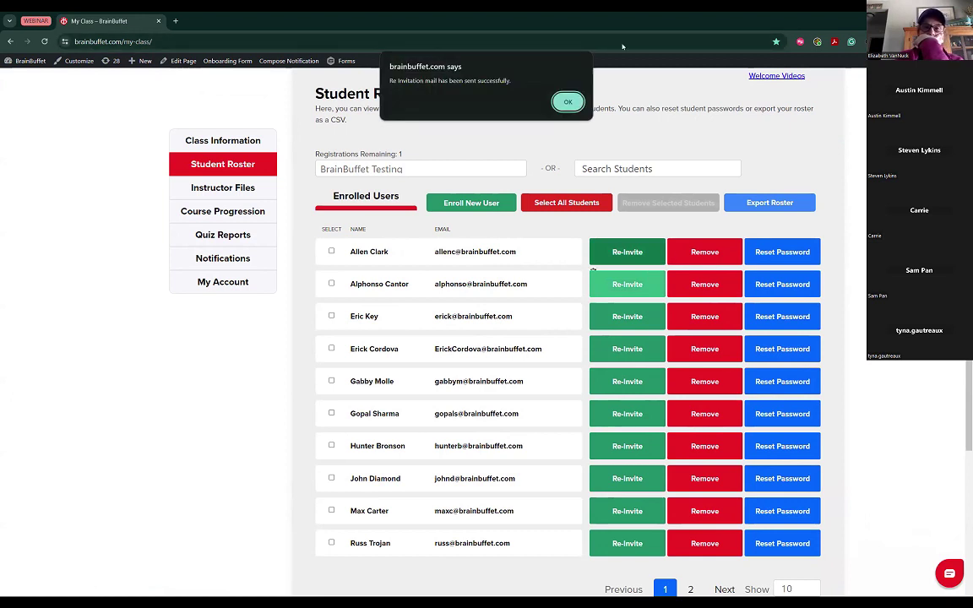
left_click(570, 106)
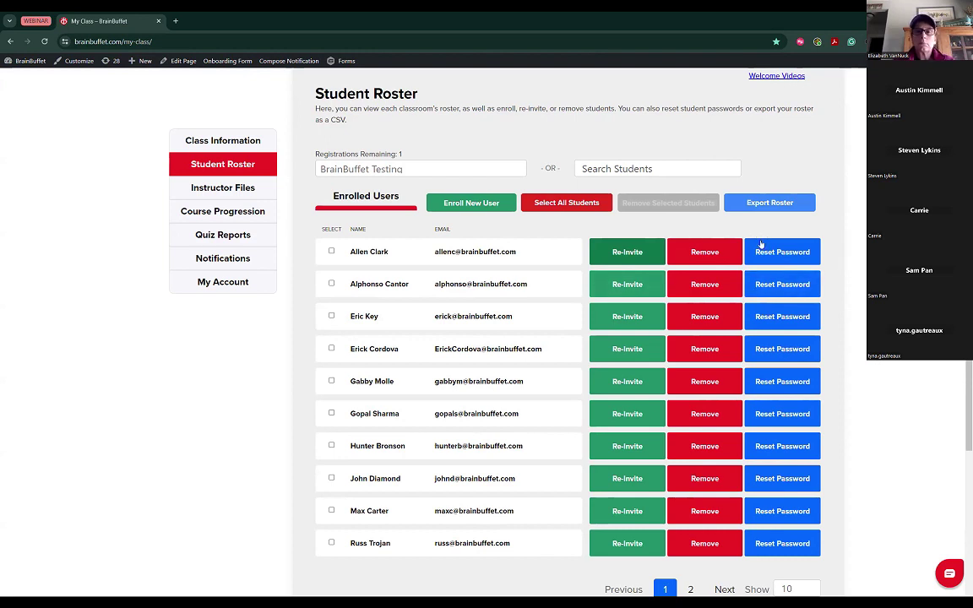
left_click(717, 253)
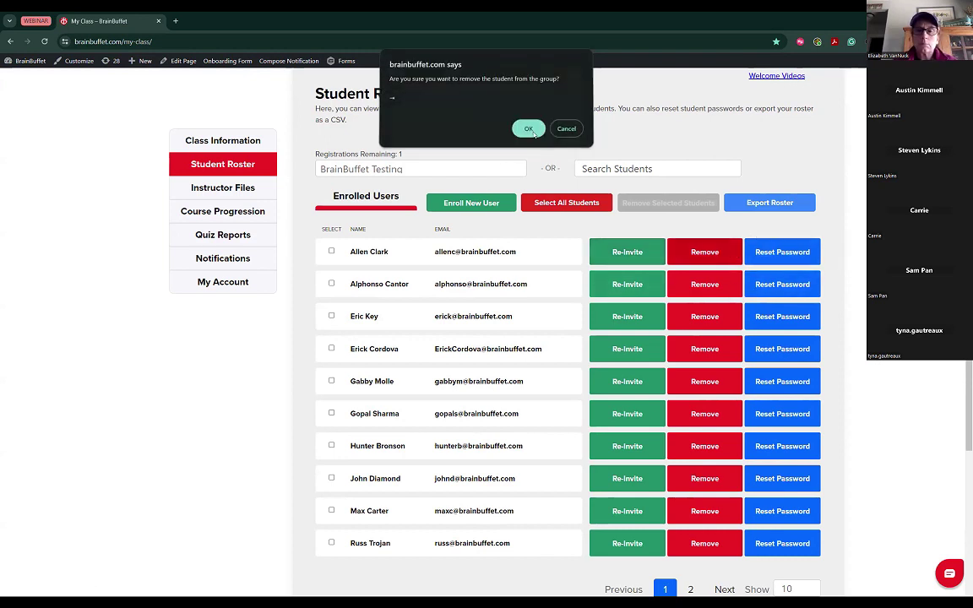
key("Return")
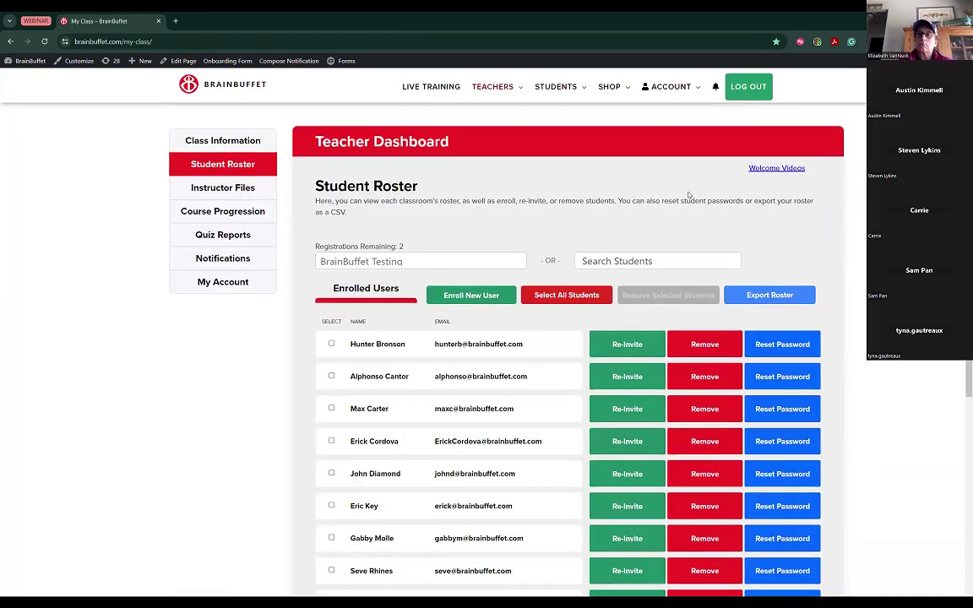
- Enter a new password for the first listed student and close the 'User Password Changed.' alert
scroll(689, 194, "down", 2)
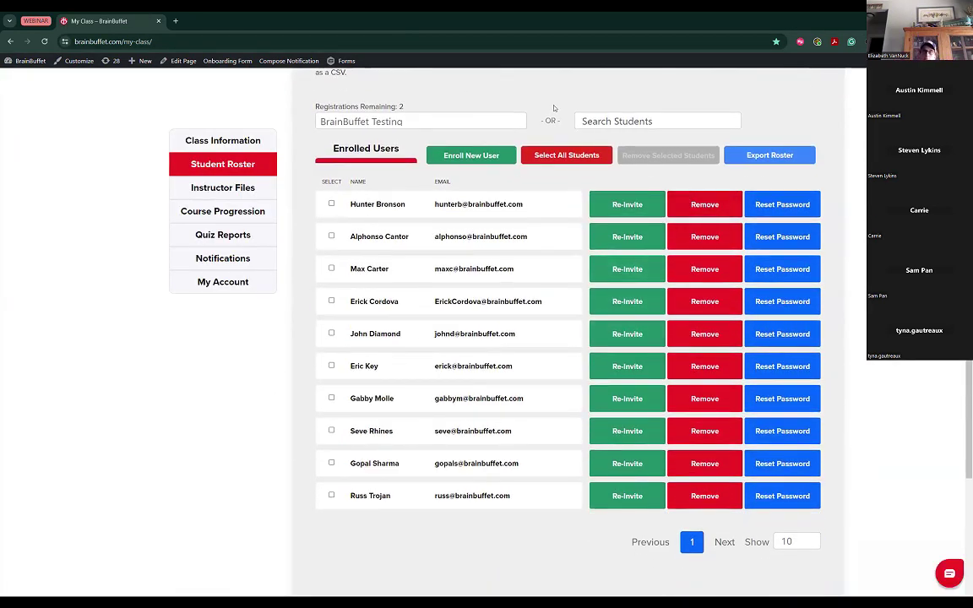
left_click(786, 205)
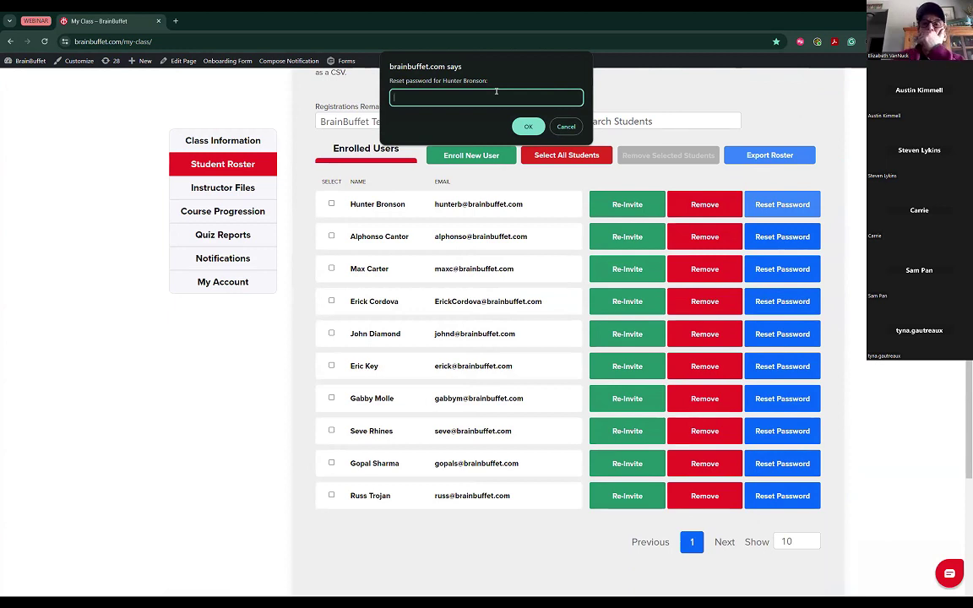
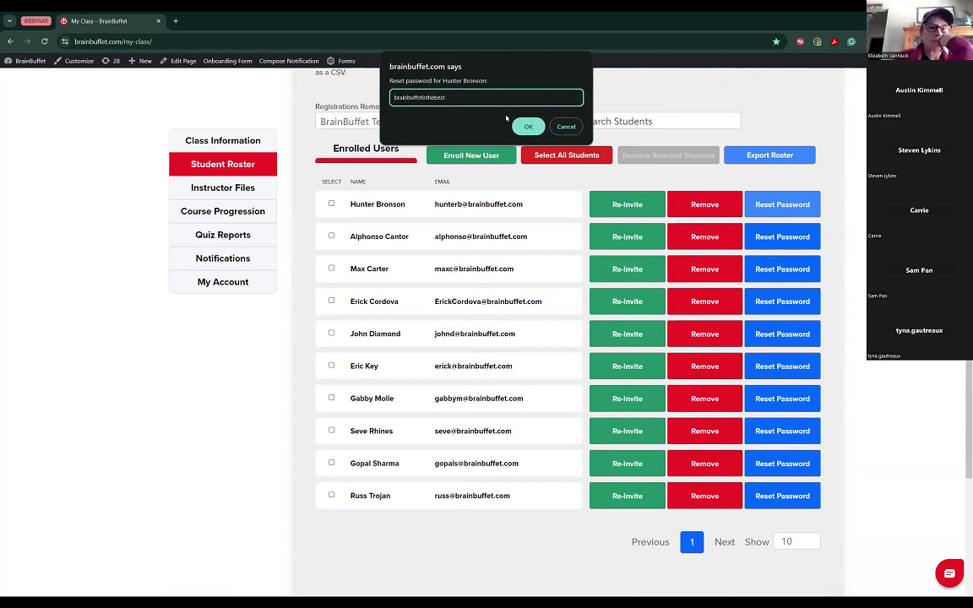
left_click(528, 126)
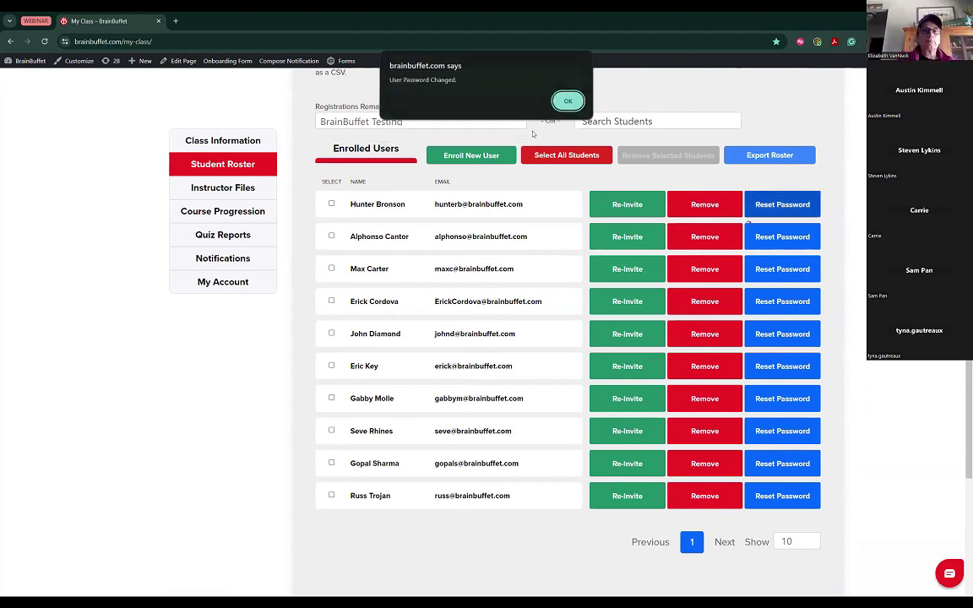
left_click(568, 100)
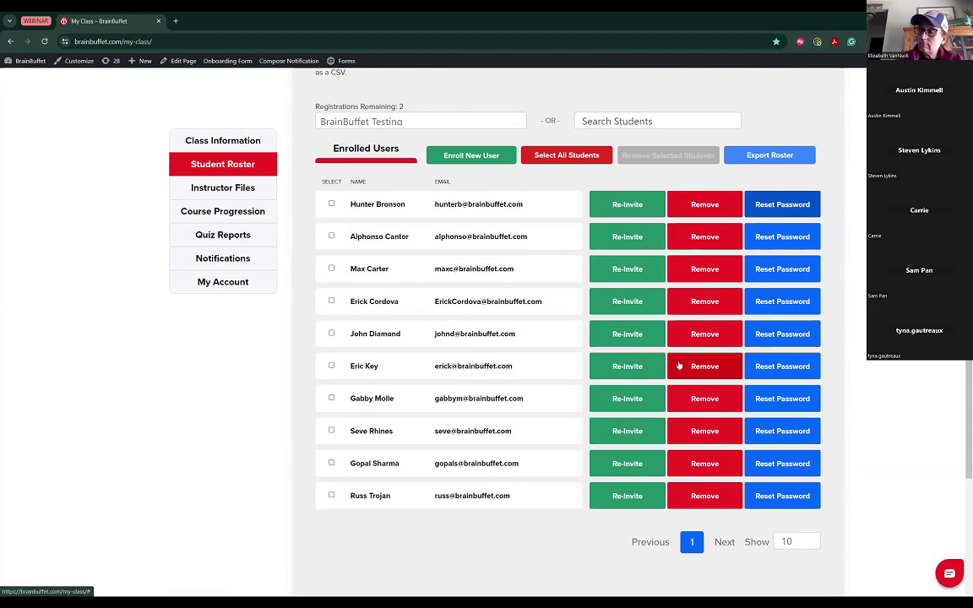
scroll(634, 375, "down", 1)
- Close Upload Users without adding anyone, export the BrainBuffet Testing roster CSV, and go to Class Information
scroll(635, 375, "up", 2)
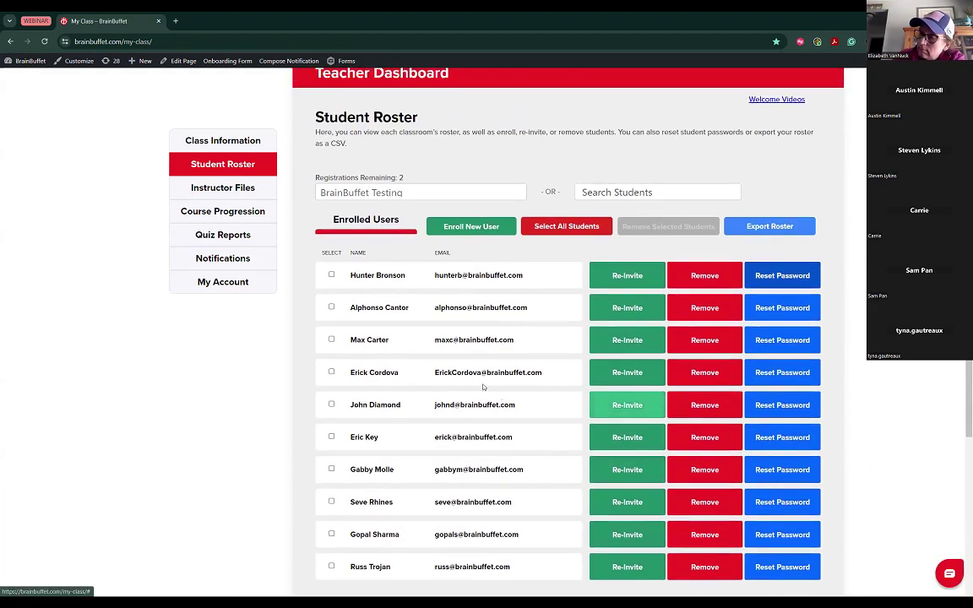
scroll(498, 335, "down", 1)
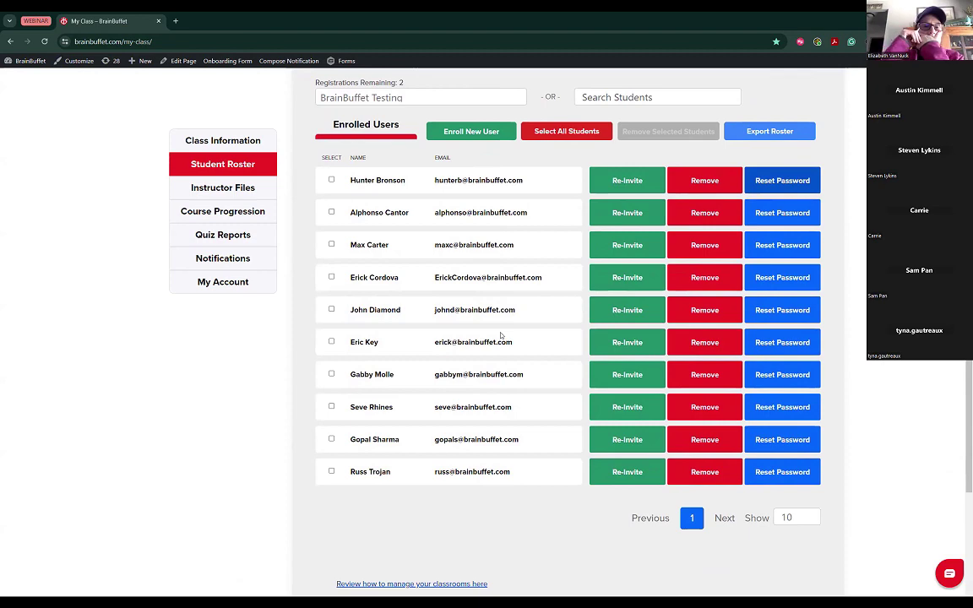
left_click(465, 132)
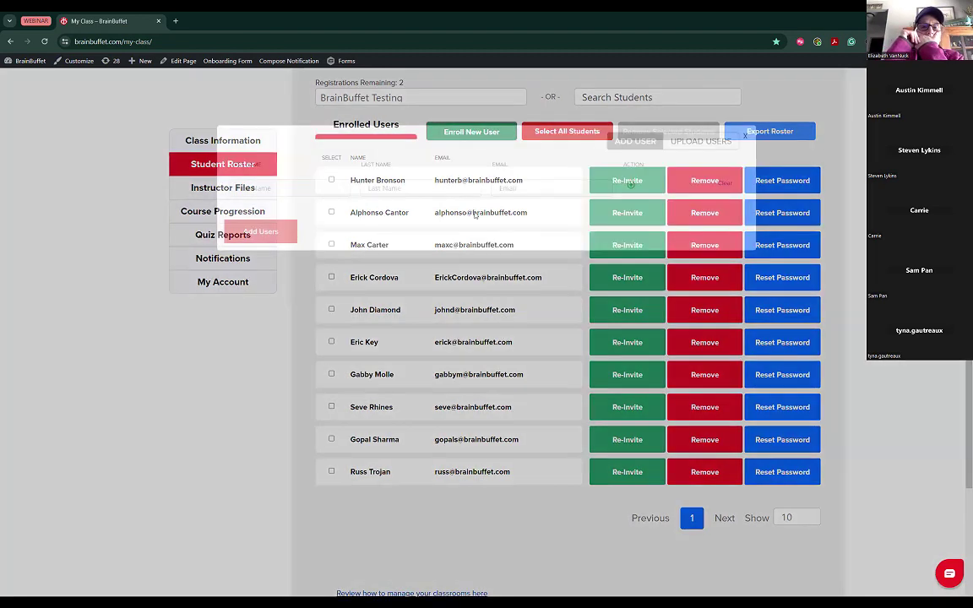
left_click(725, 142)
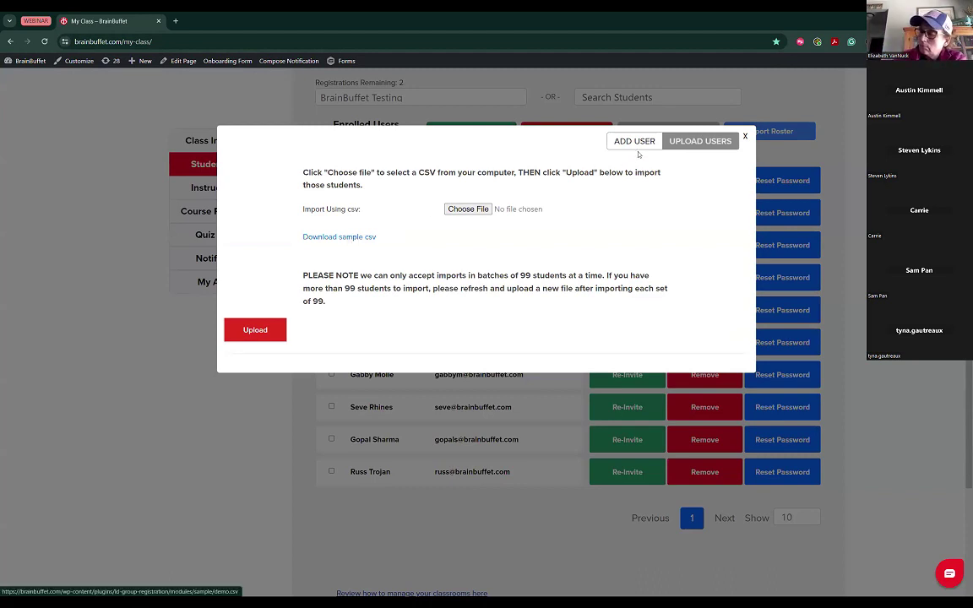
left_click(745, 136)
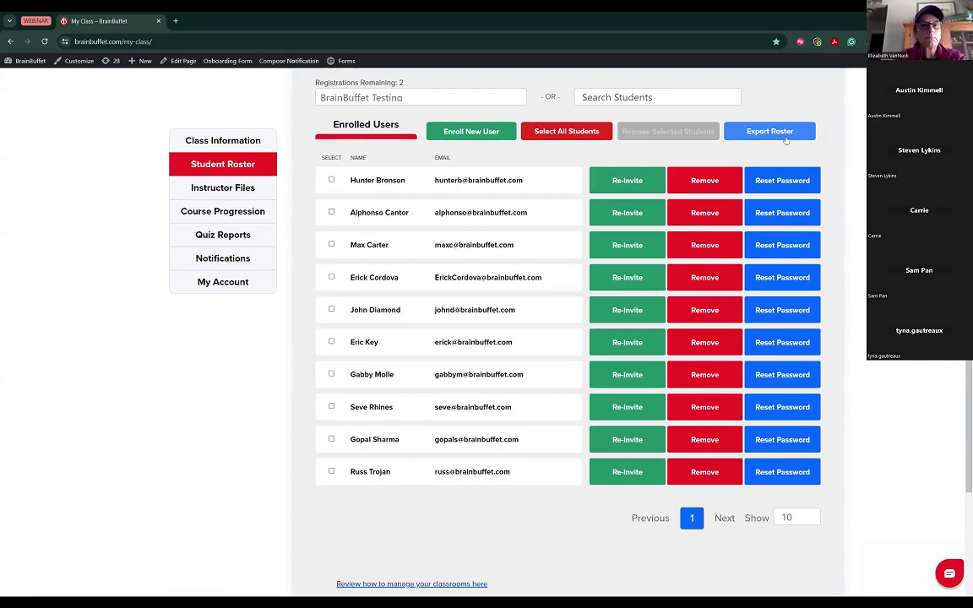
left_click(785, 138)
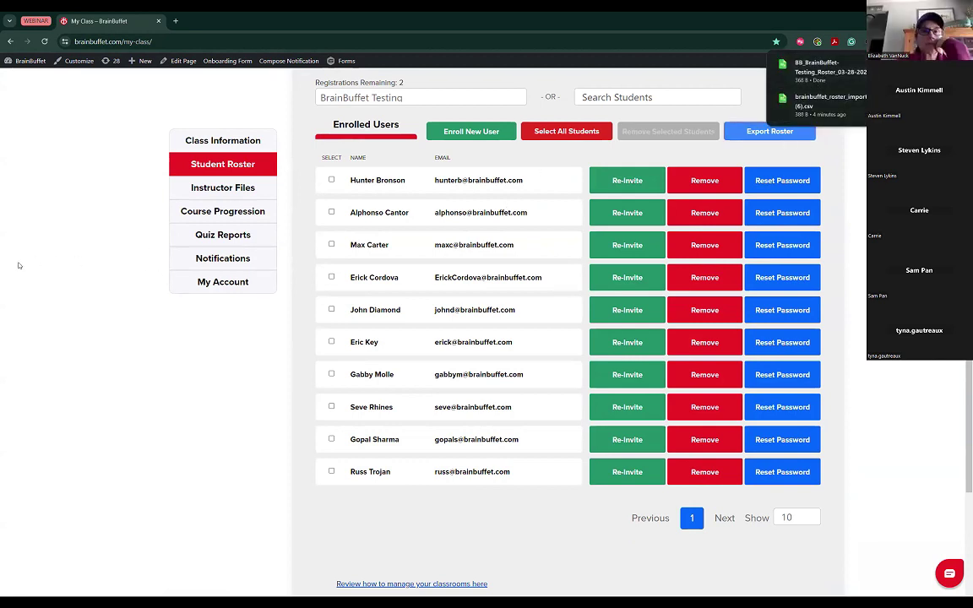
left_click(242, 144)
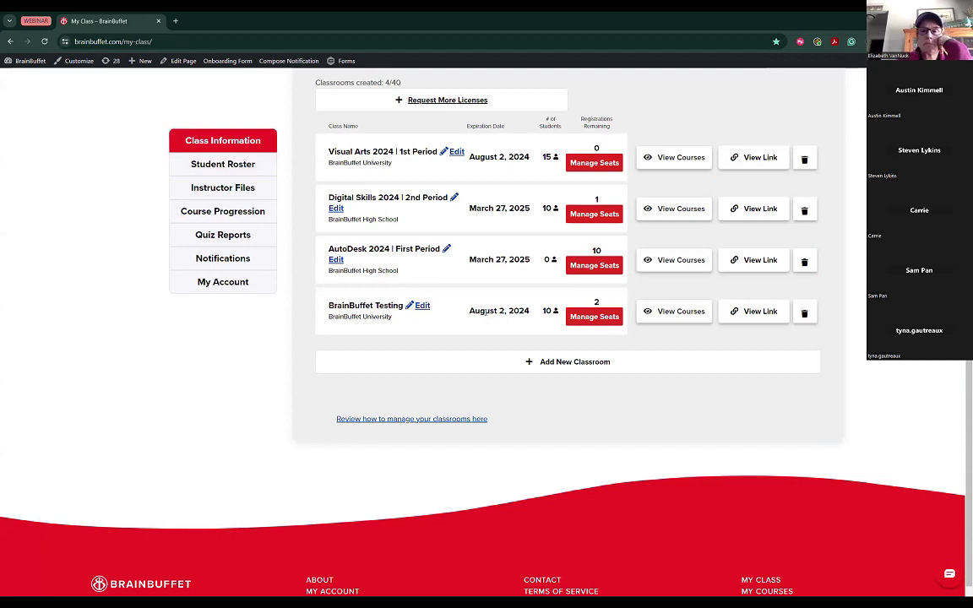
- Point out the BrainBuffet Testing and AutoDesk expiration dates and AutoDesk's 10 remaining registrations
triple_click(488, 312)
triple_click(507, 260)
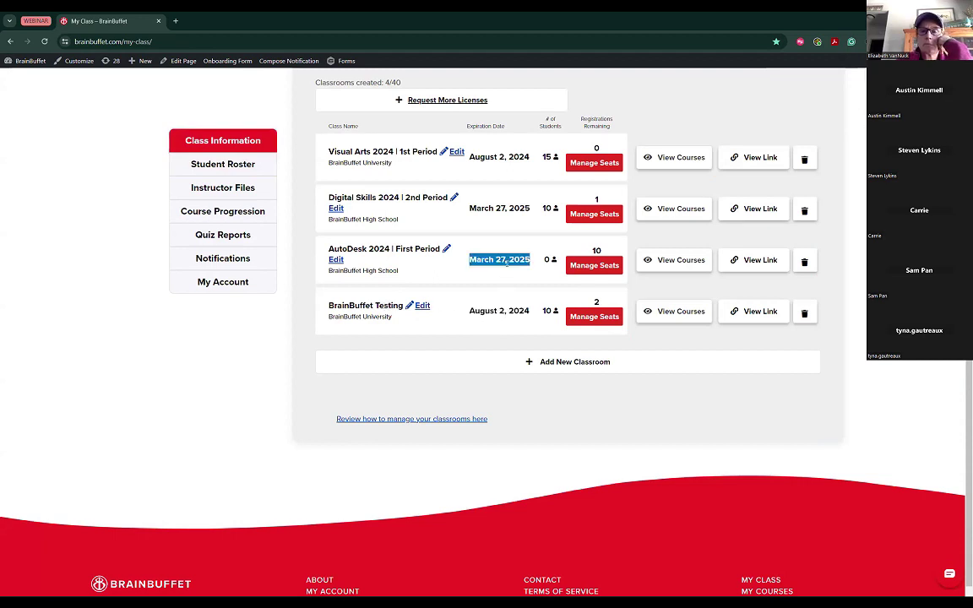
left_click(474, 265)
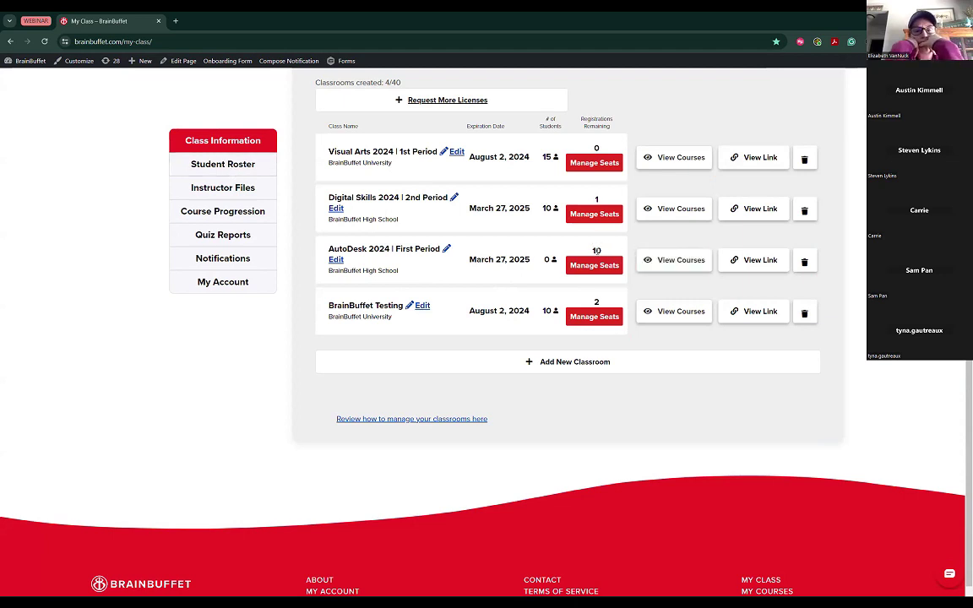
double_click(597, 251)
left_click(471, 228)
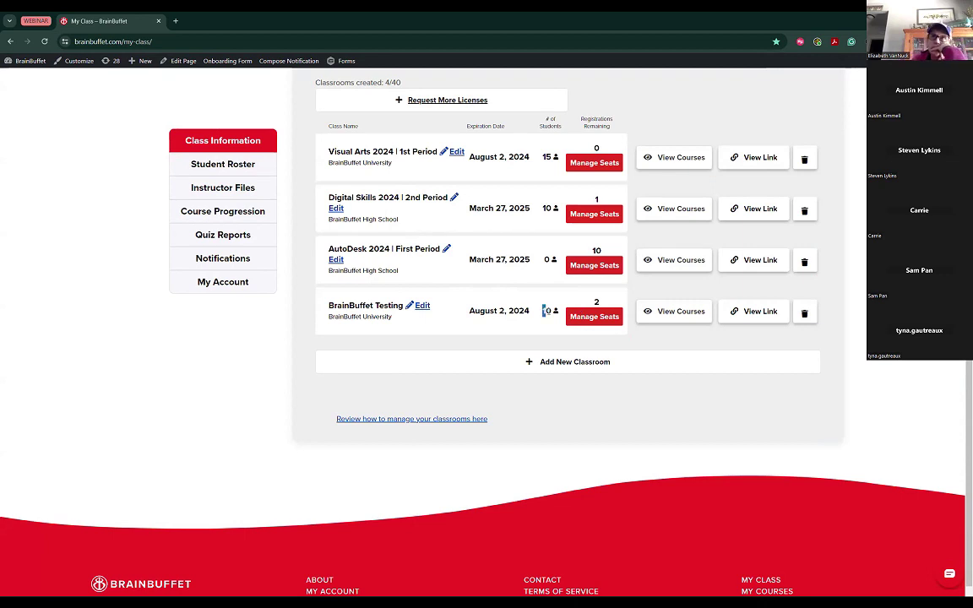
- Switch the Student Roster to the empty AutoDesk 2024 | First Period class with 10 registrations left
left_click(230, 165)
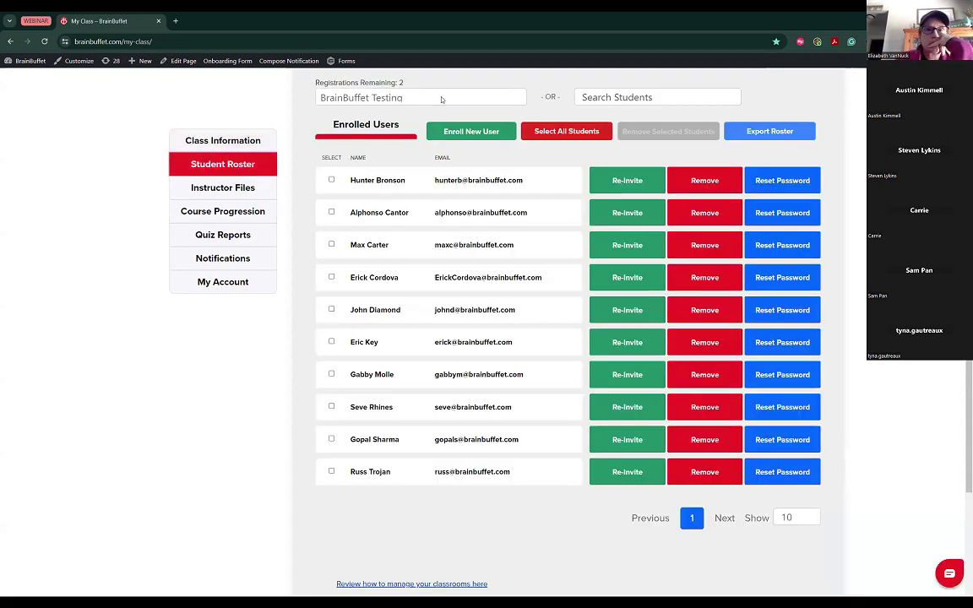
left_click(441, 98)
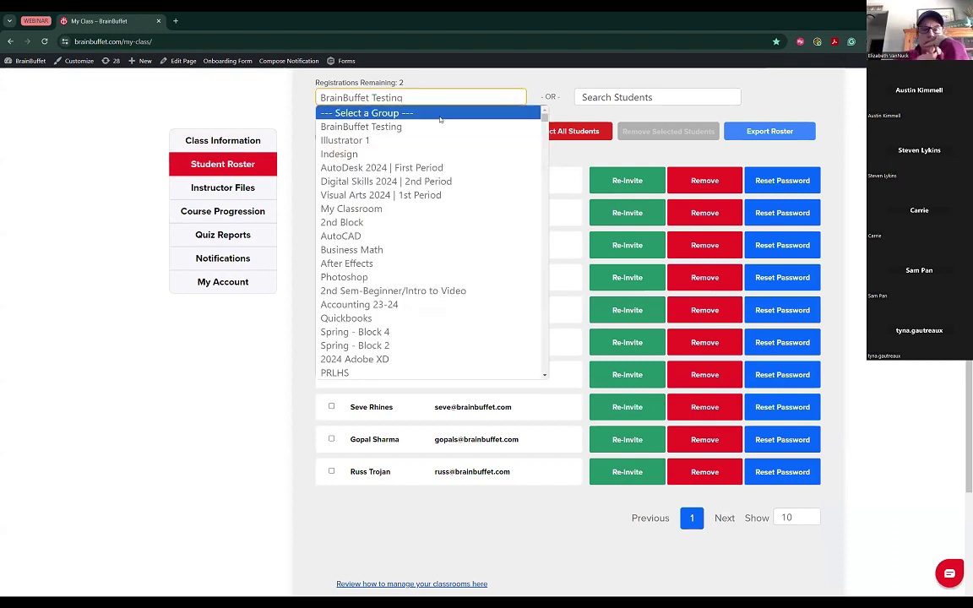
left_click(443, 169)
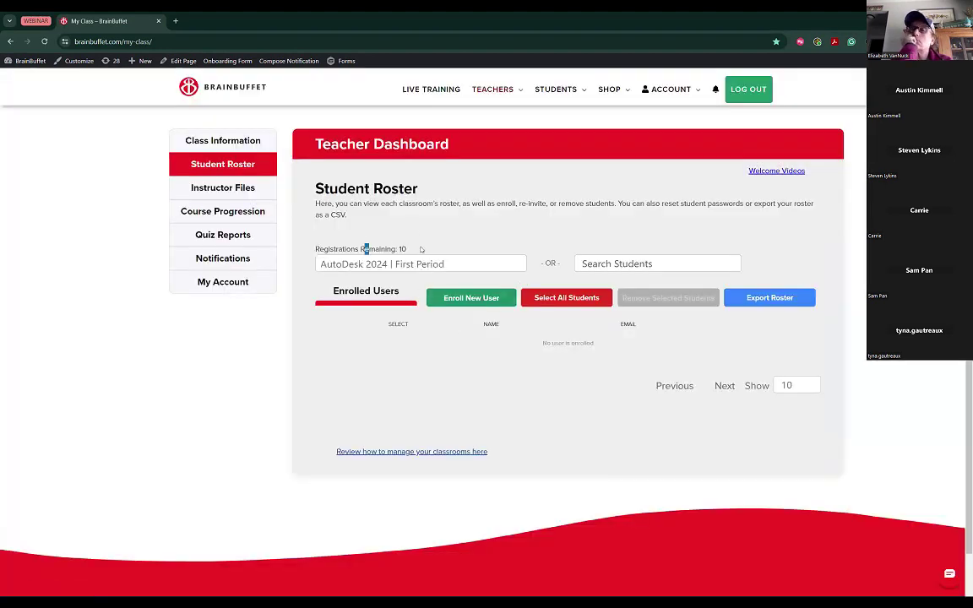
left_click_drag(421, 249, 446, 246)
left_click(474, 298)
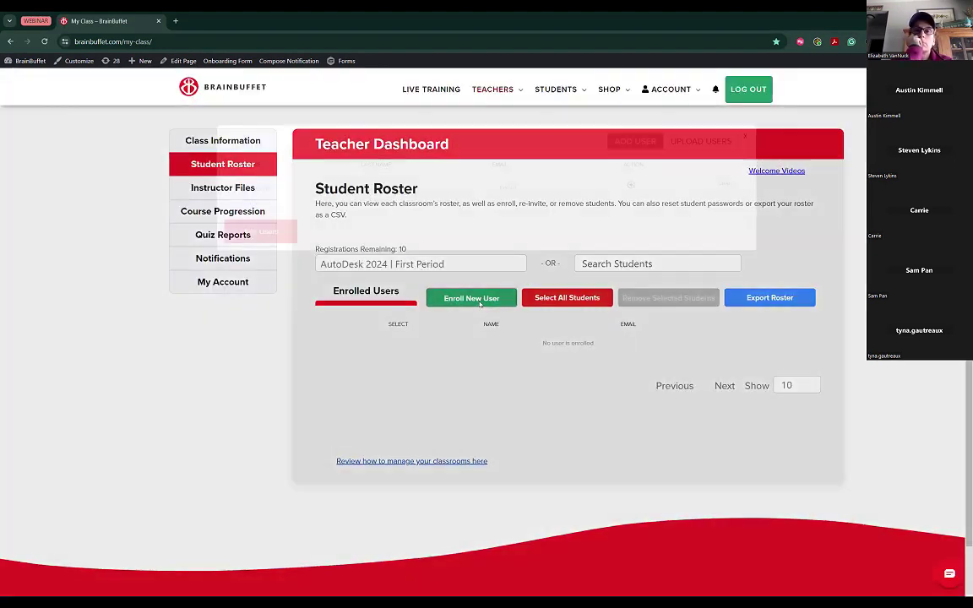
- Upload brainbuffet_roster_import_example (3).csv to enroll ten students in AutoDesk 2024 | First Period
left_click(698, 138)
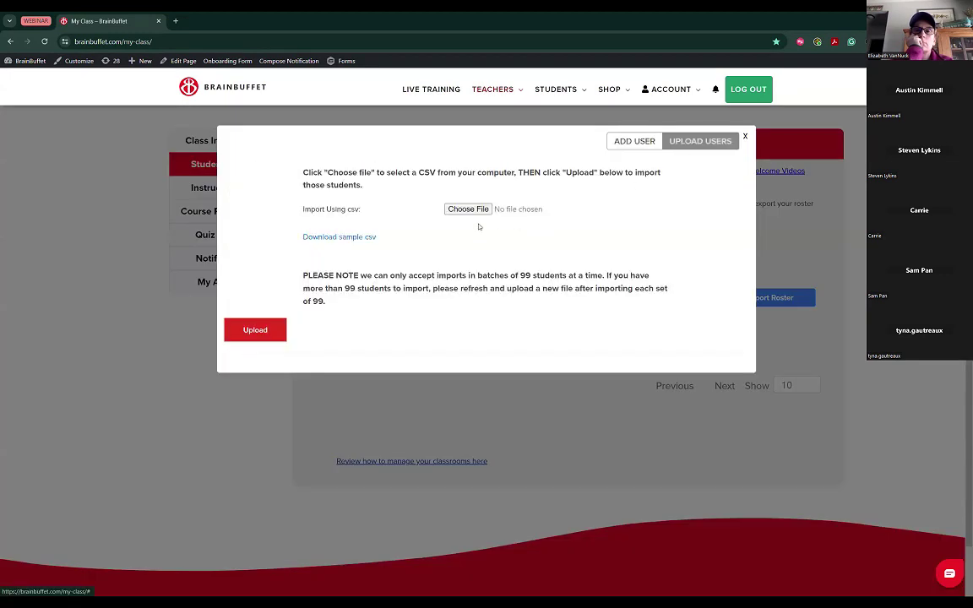
left_click(468, 209)
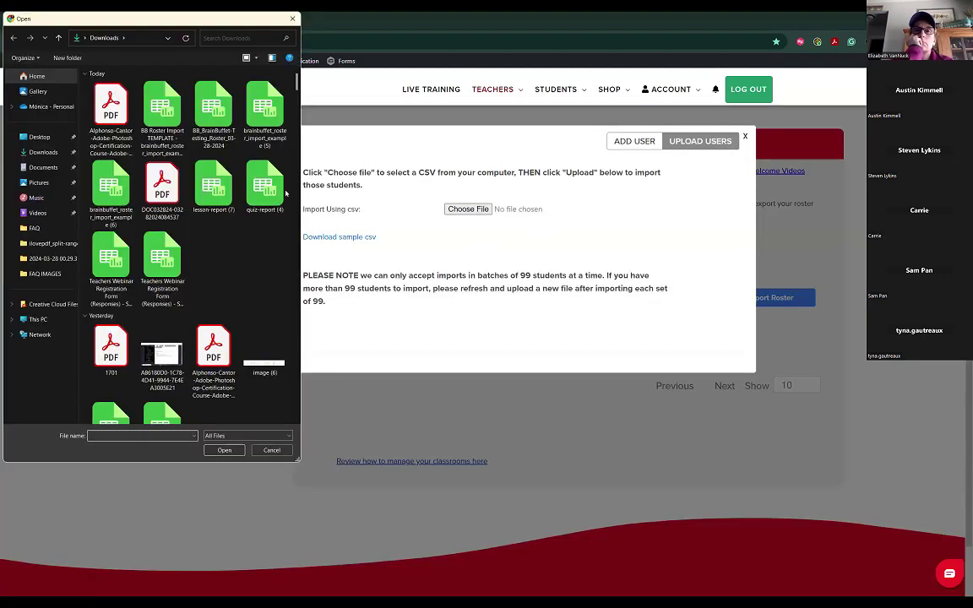
left_click(162, 114)
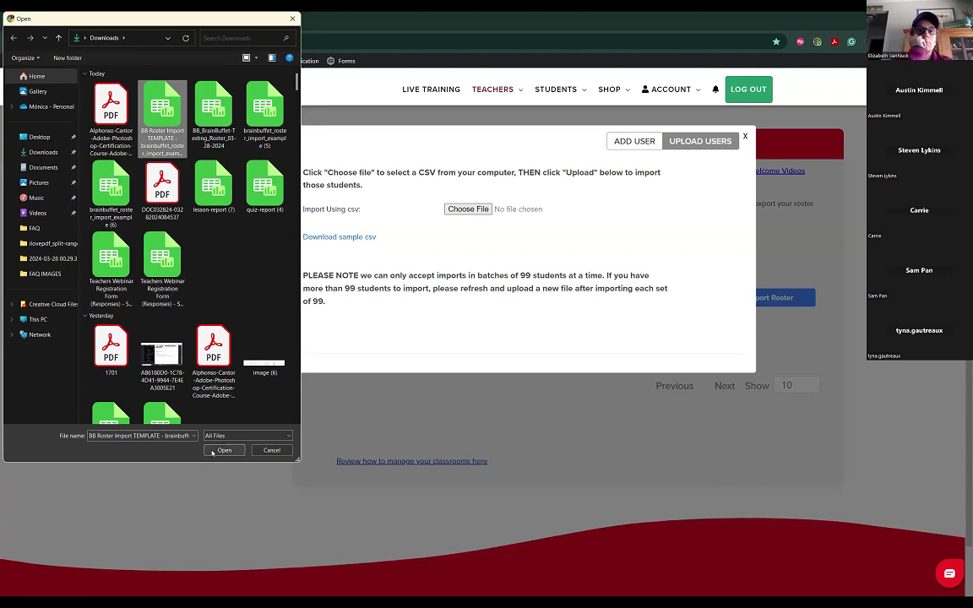
left_click(162, 414)
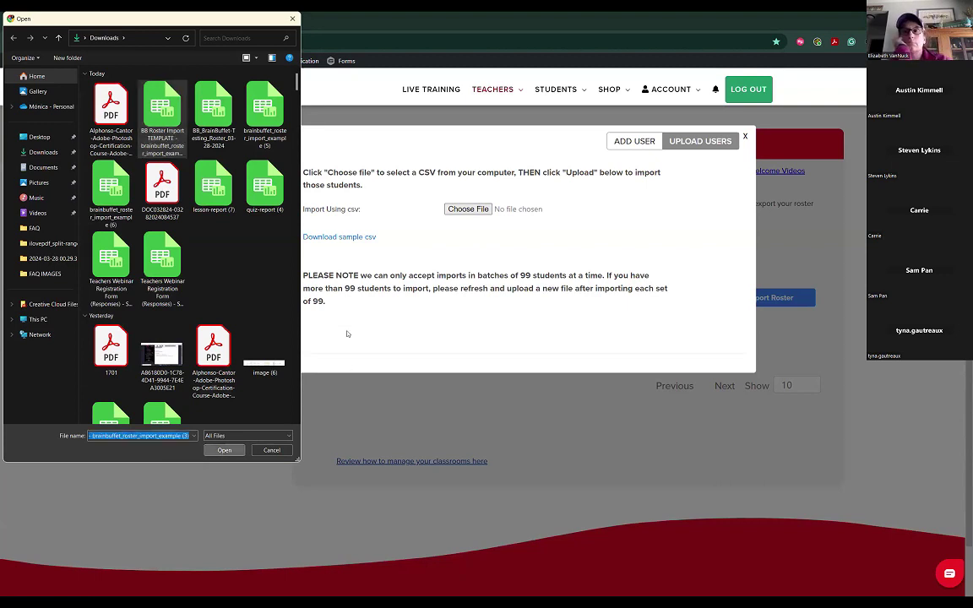
key("Return")
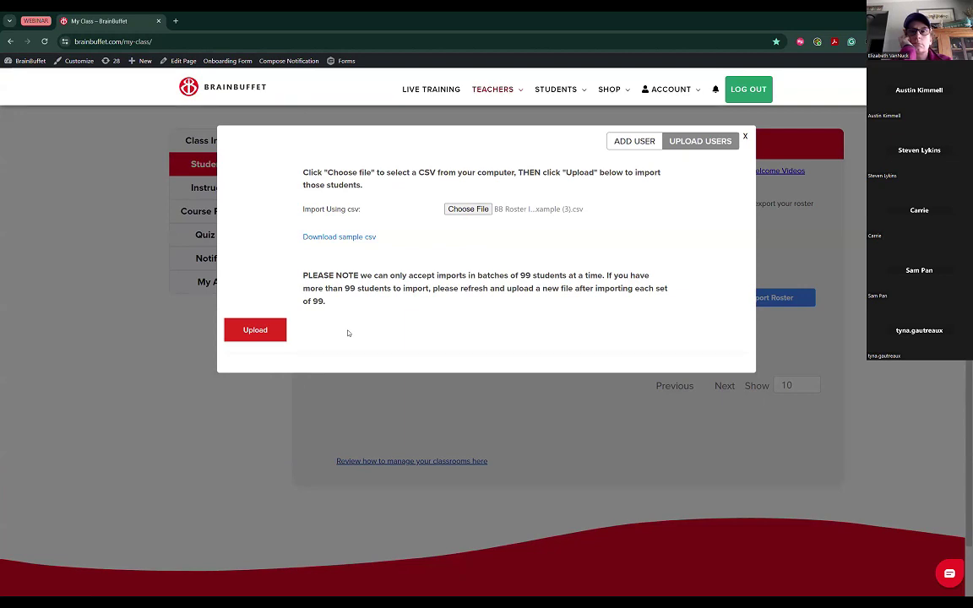
left_click(267, 330)
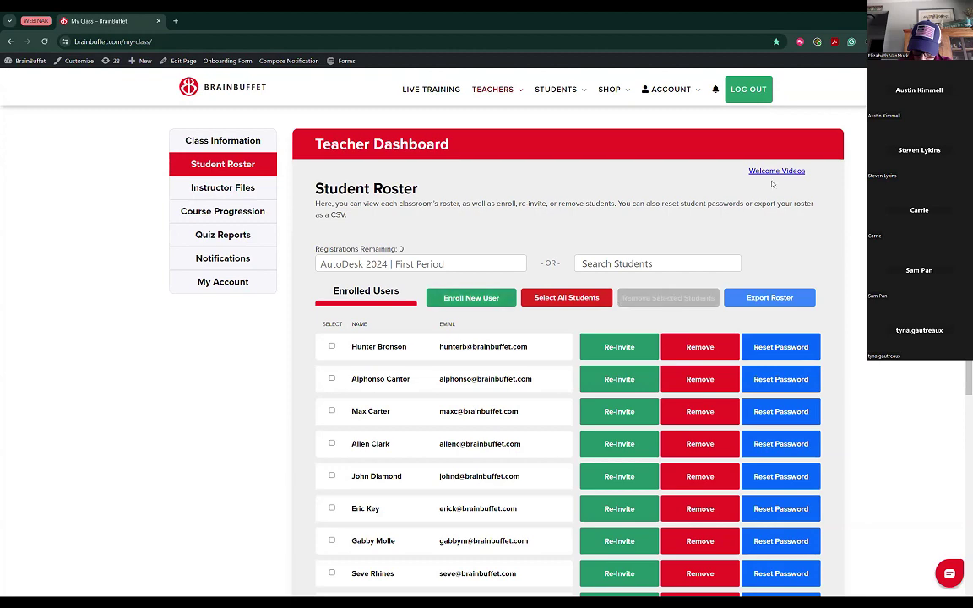
- Scroll through the ten-student AutoDesk roster, then go back to Class Information
scroll(676, 224, "down", 5)
scroll(544, 398, "up", 4)
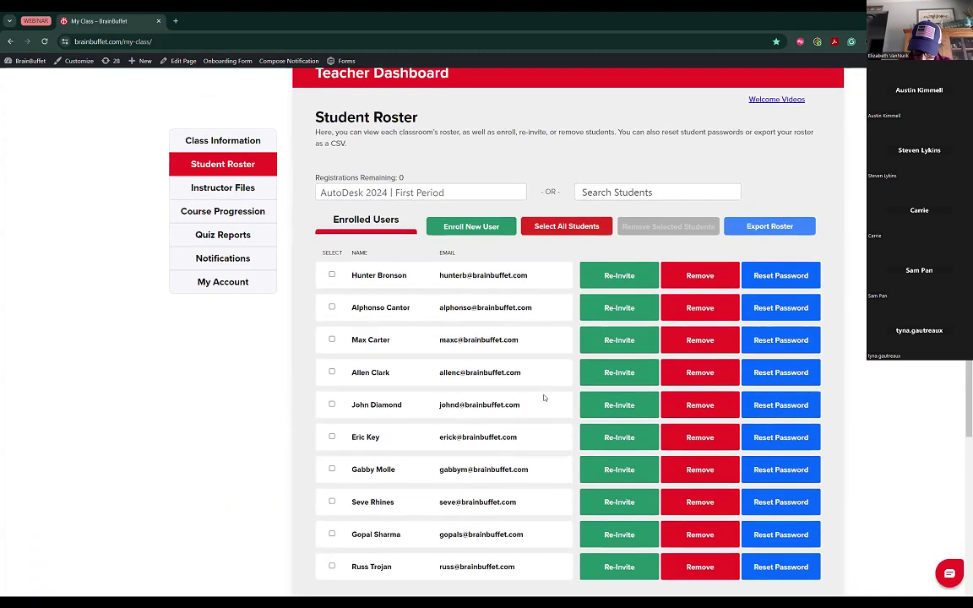
scroll(544, 397, "down", 2)
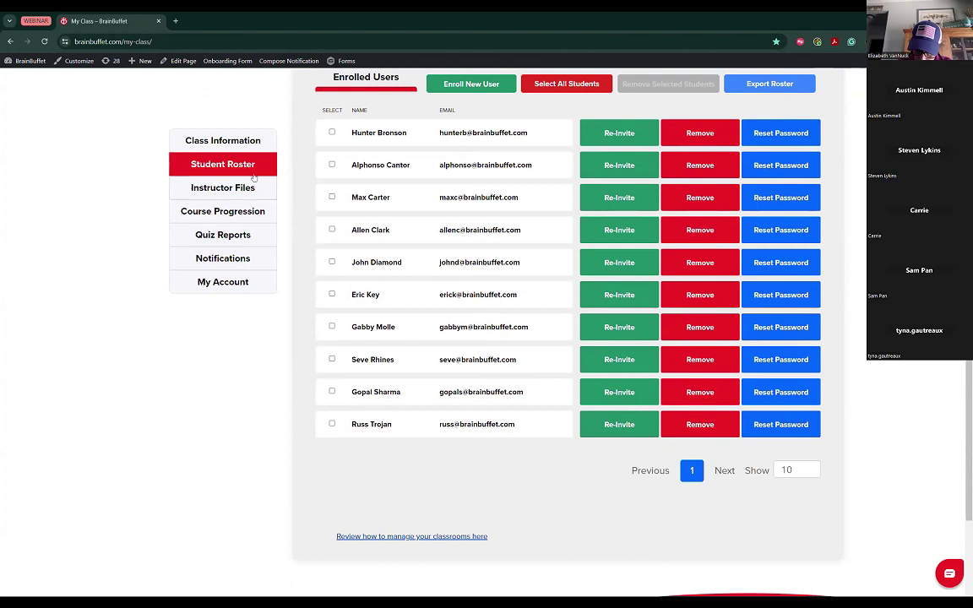
left_click(246, 149)
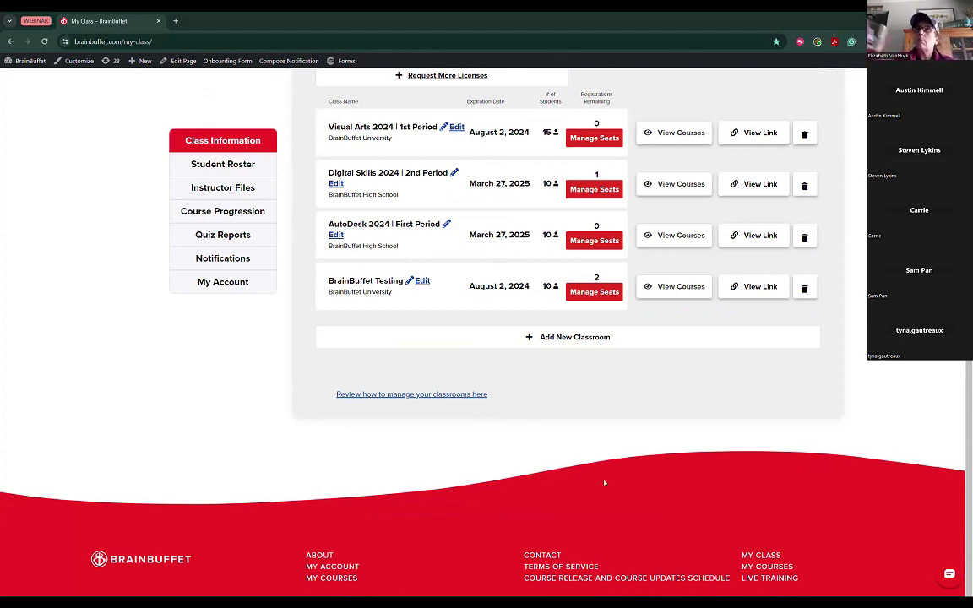
scroll(585, 364, "up", 3)
mouse_move(563, 96)
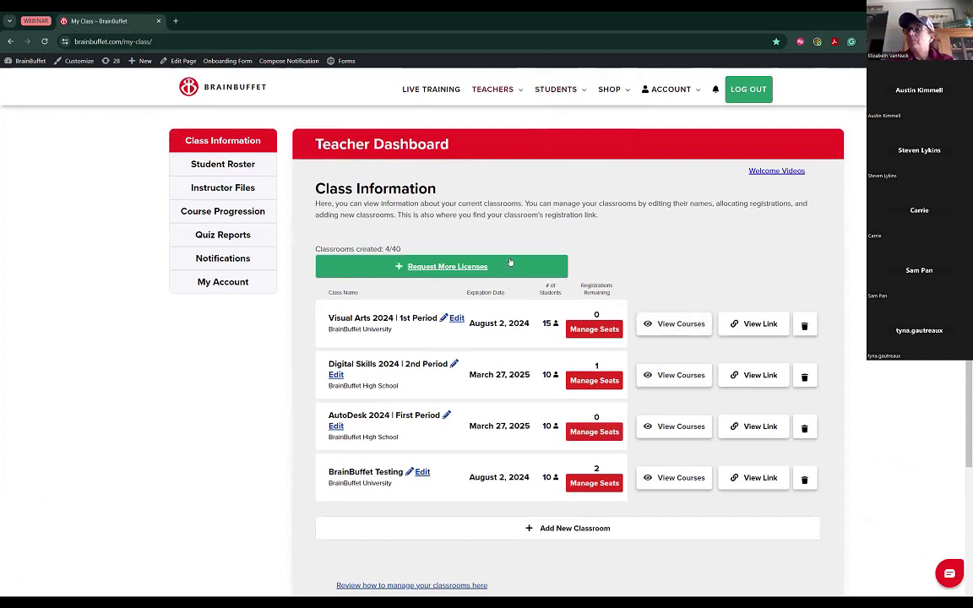
scroll(652, 237, "down", 1)
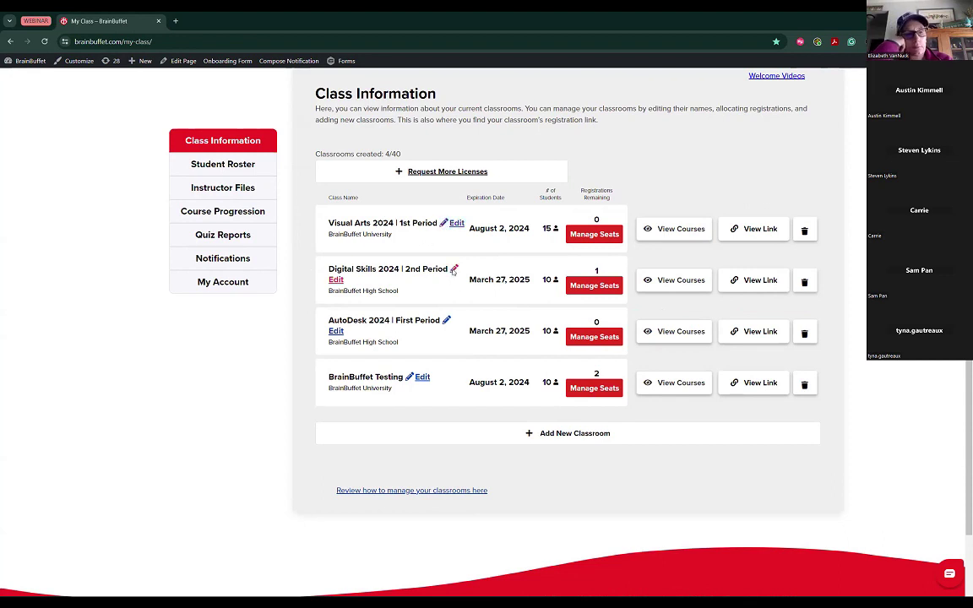
left_click(448, 225)
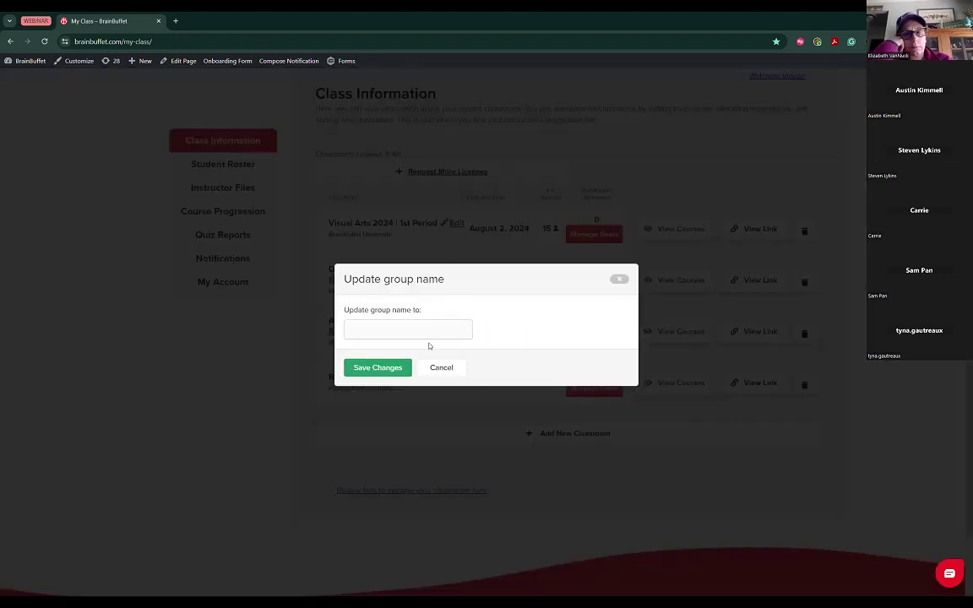
left_click(620, 279)
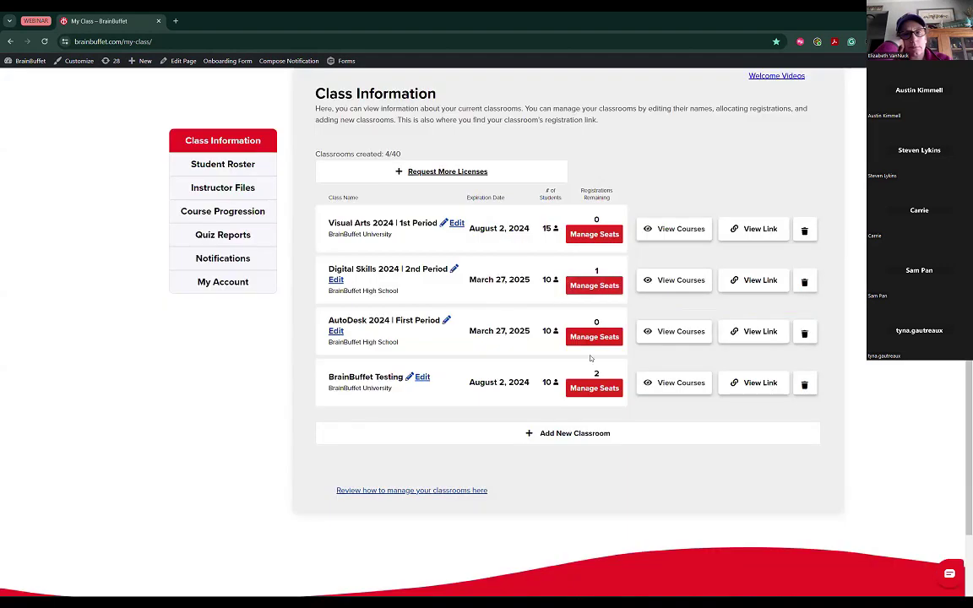
- Remove the AutoDesk 2024 | First Period class and reload the list so three classrooms remain
left_click(805, 333)
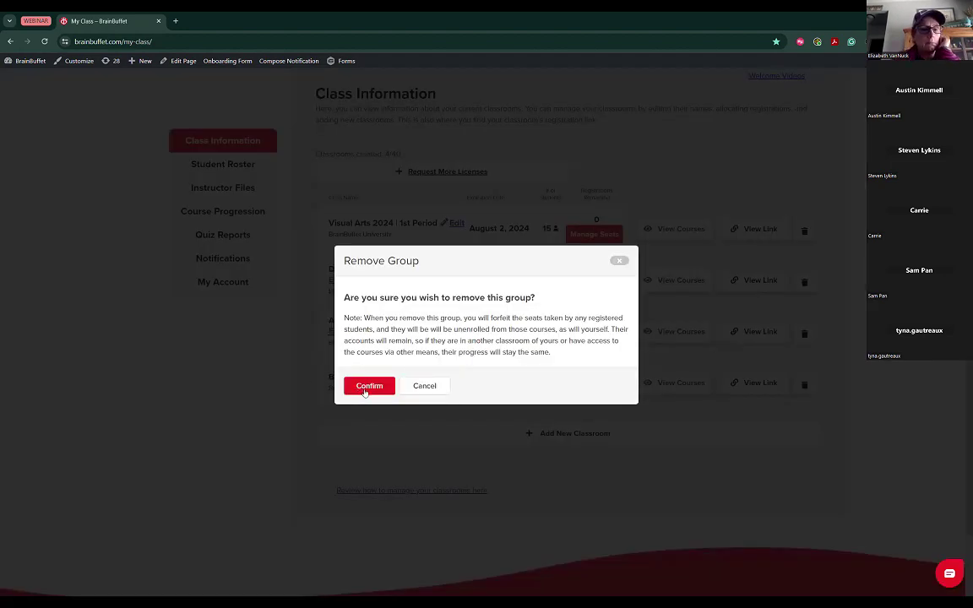
left_click(366, 389)
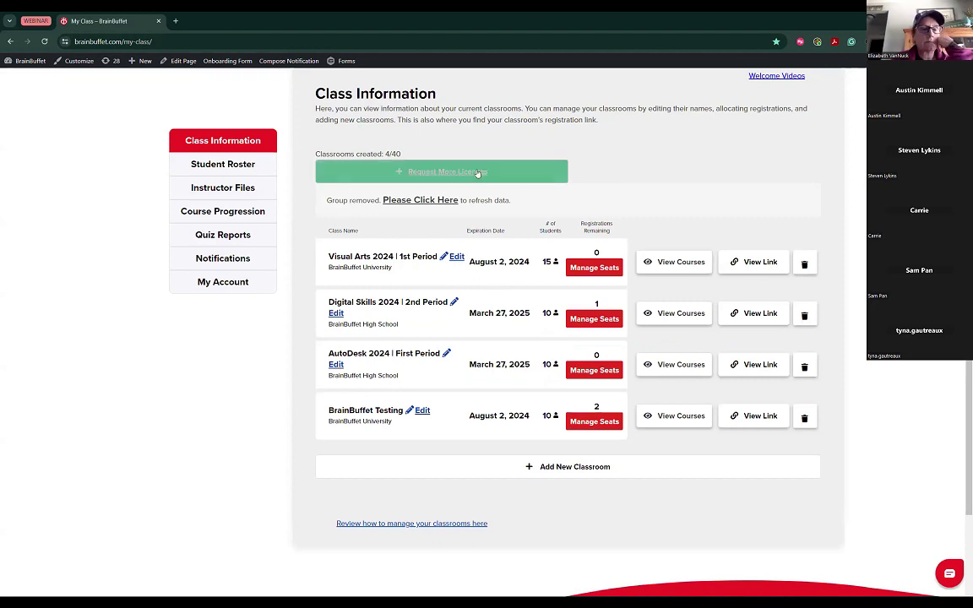
left_click(425, 203)
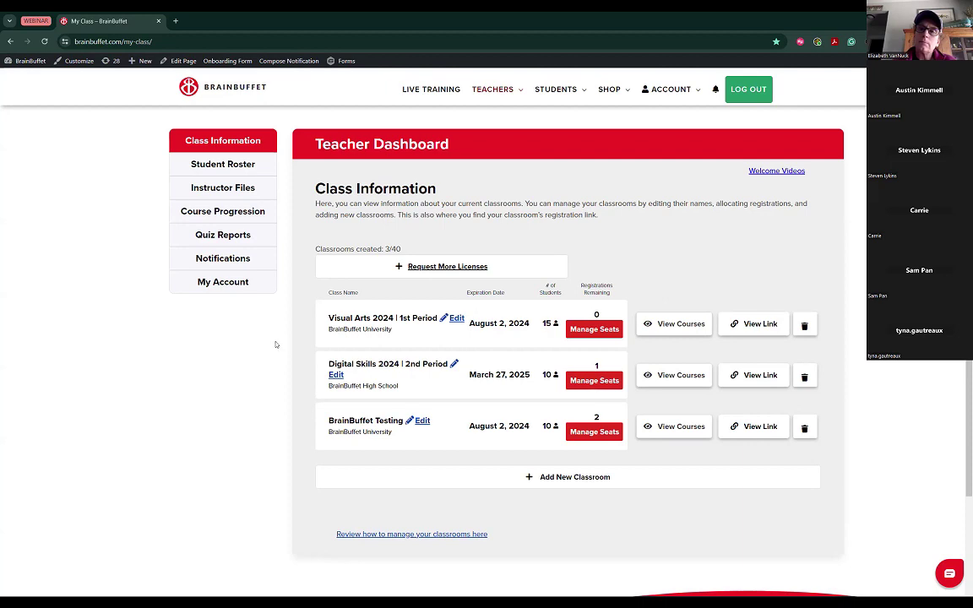
scroll(275, 344, "down", 2)
scroll(276, 345, "up", 2)
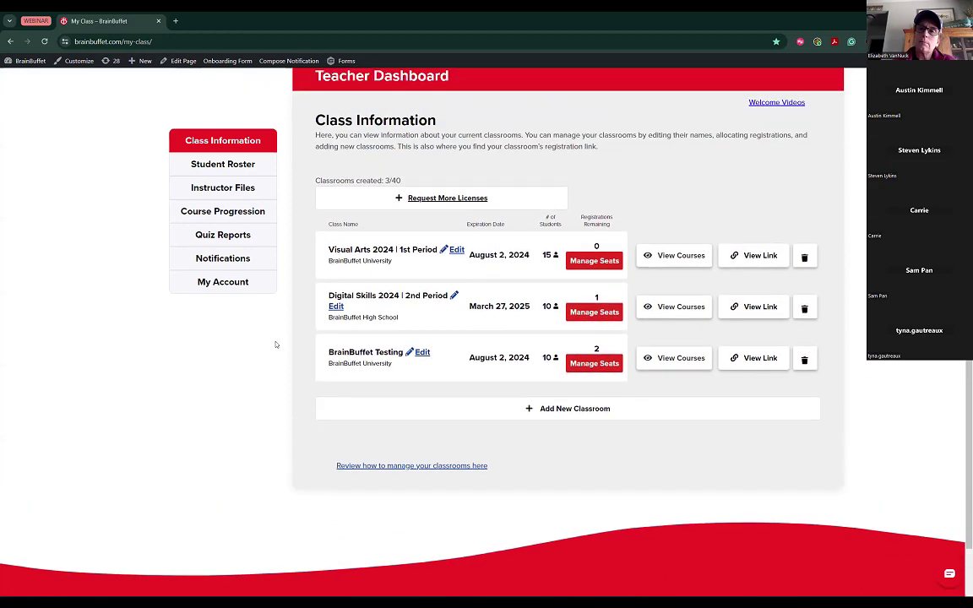
scroll(274, 345, "down", 1)
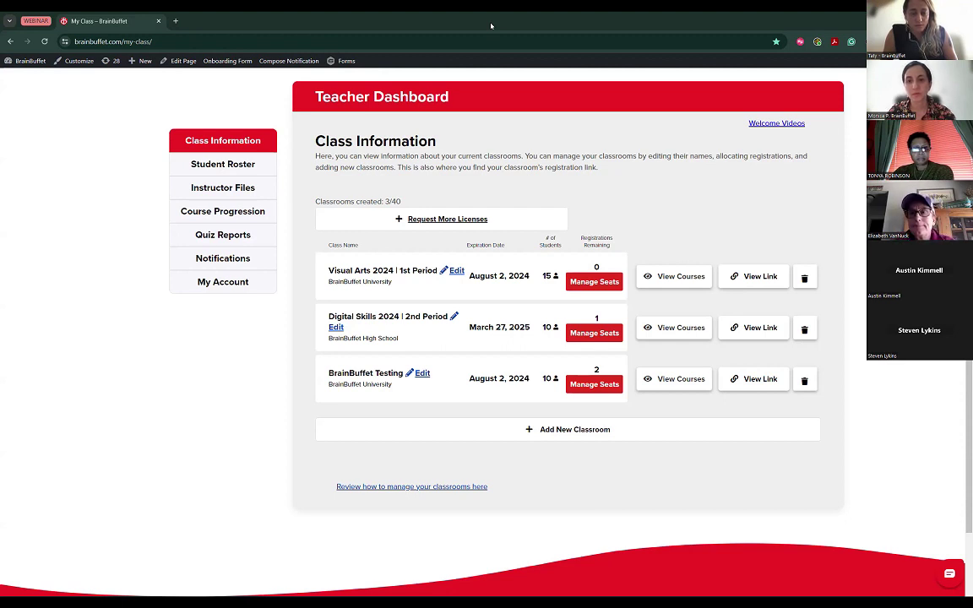
mouse_move(340, 59)
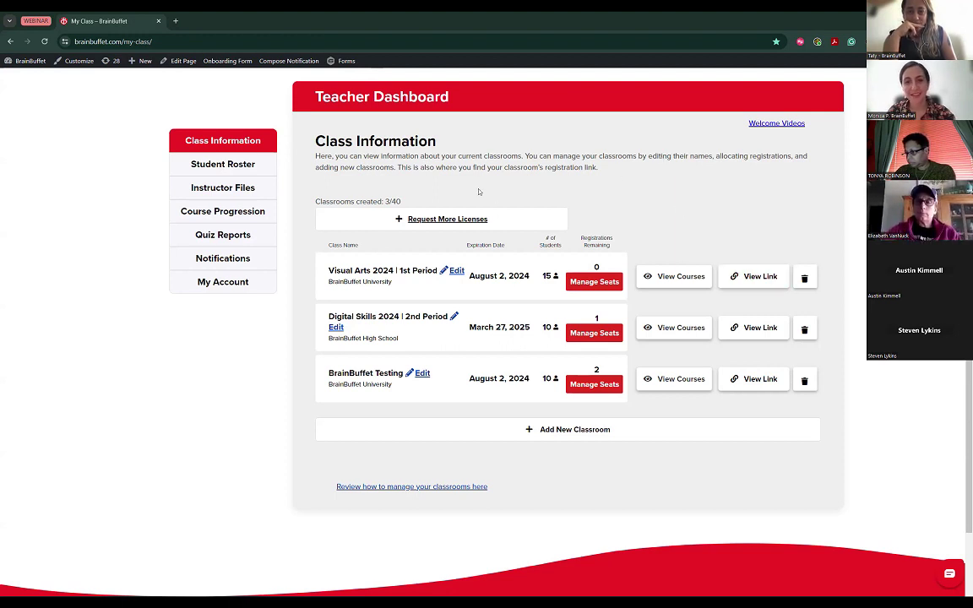
left_click_drag(311, 139, 674, 223)
left_click(629, 184)
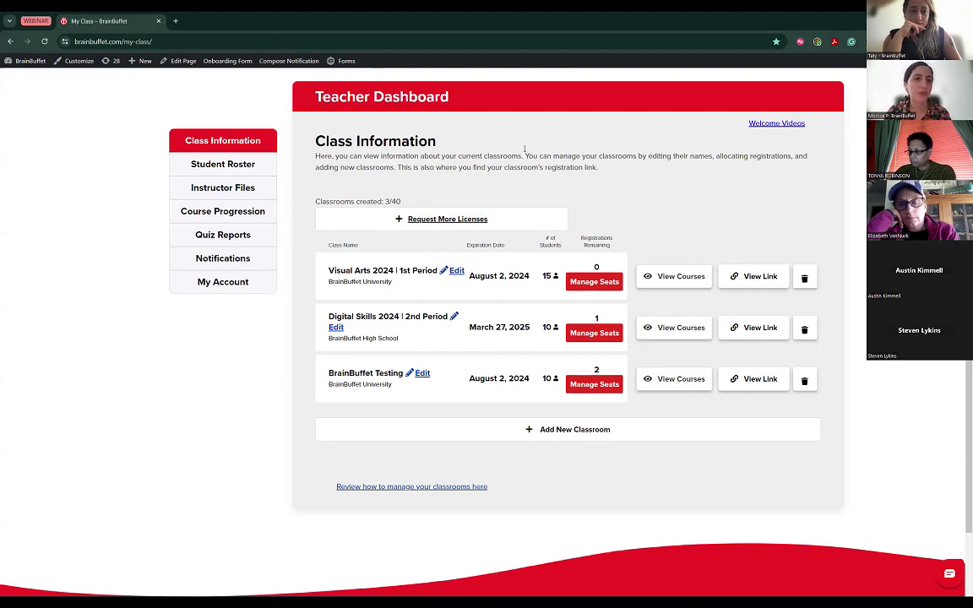
left_click(230, 213)
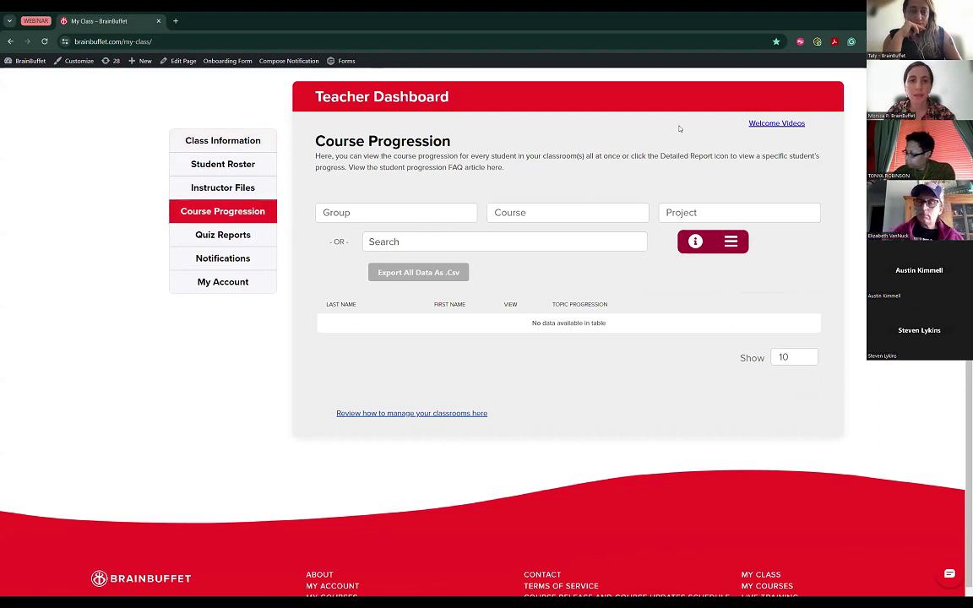
- Filter Course Progression to the BrainBuffet Testing class, showing its After Effects Certification Course
scroll(454, 176, "up", 1)
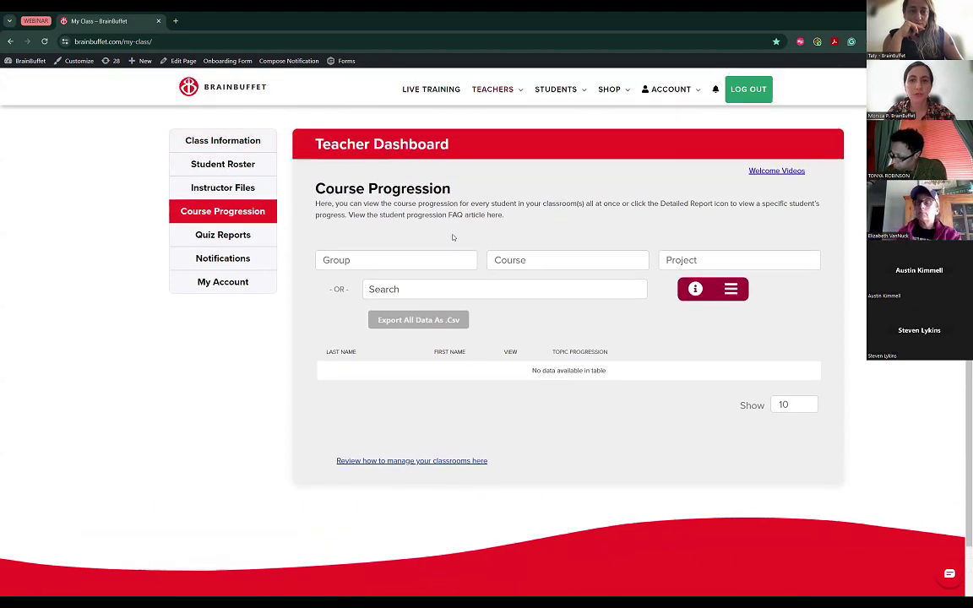
left_click(414, 260)
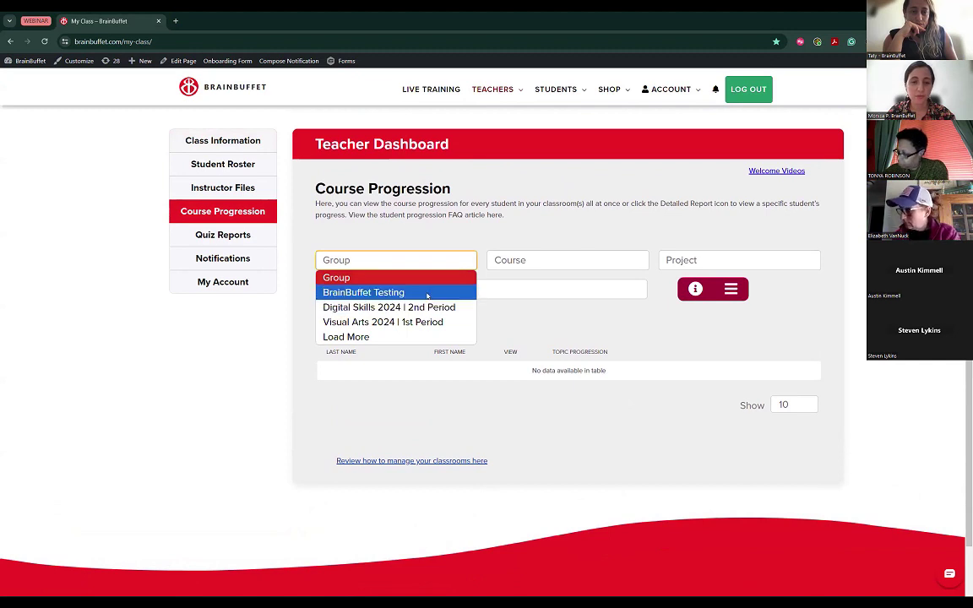
left_click(429, 296)
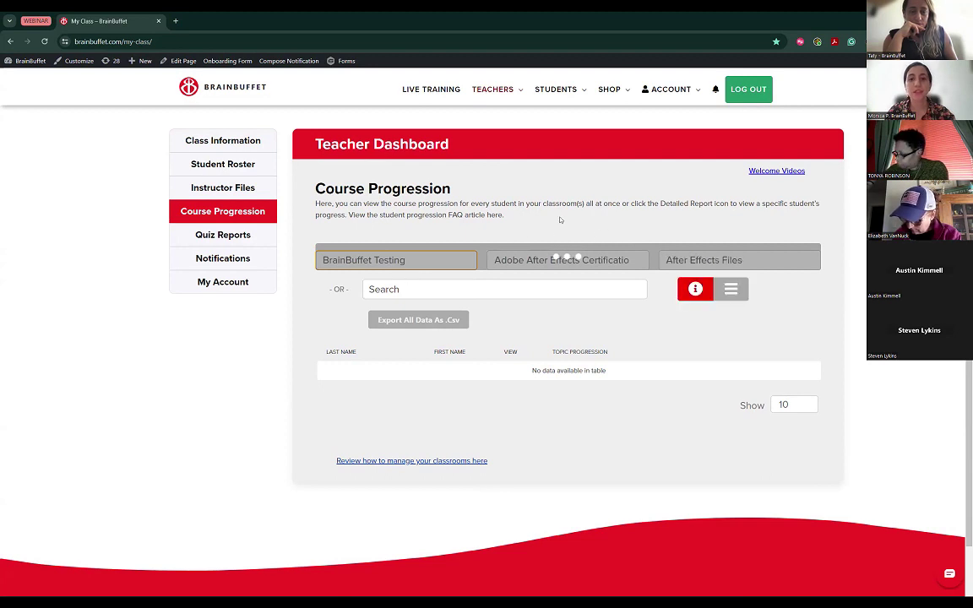
left_click(568, 260)
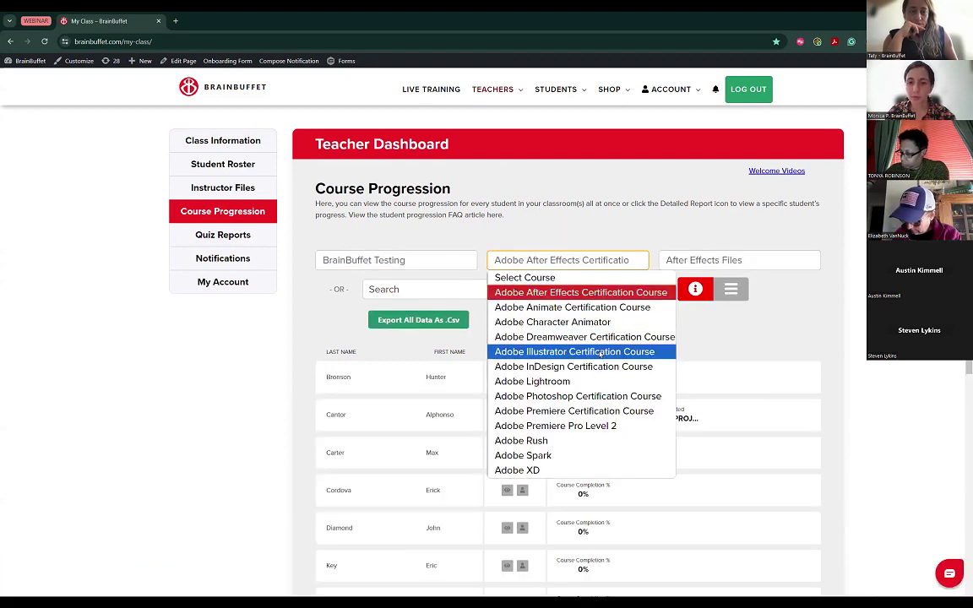
- Review Cantor's row, then switch the report to Adobe Photoshop Certification Course
left_click(738, 348)
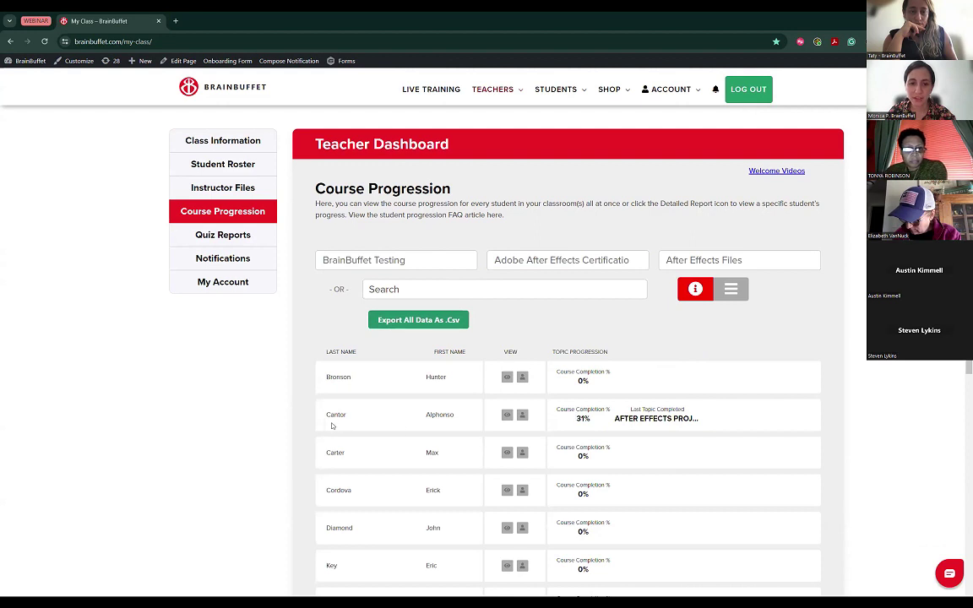
left_click_drag(328, 414, 452, 426)
left_click(452, 425)
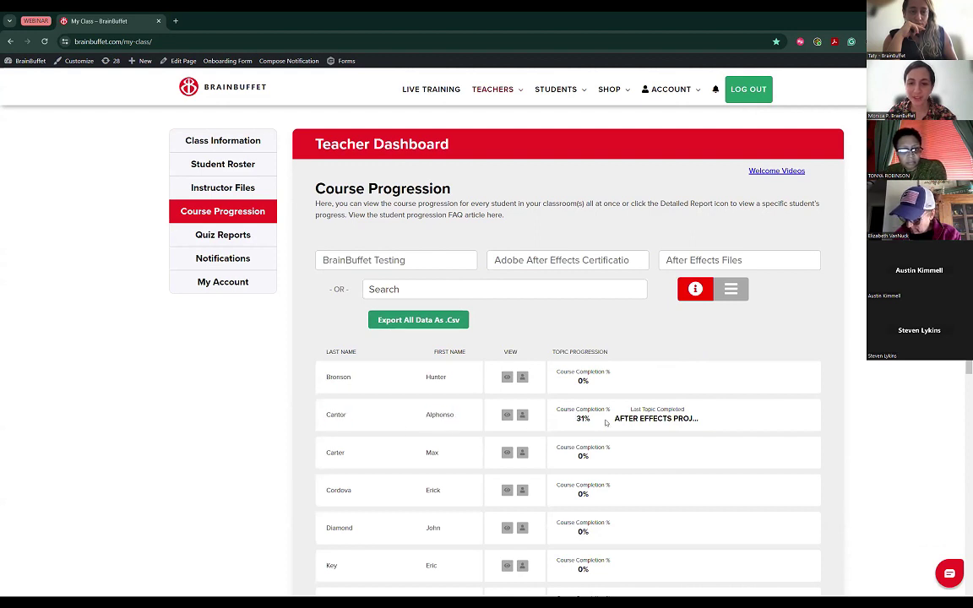
left_click_drag(625, 414, 676, 420)
left_click(649, 329)
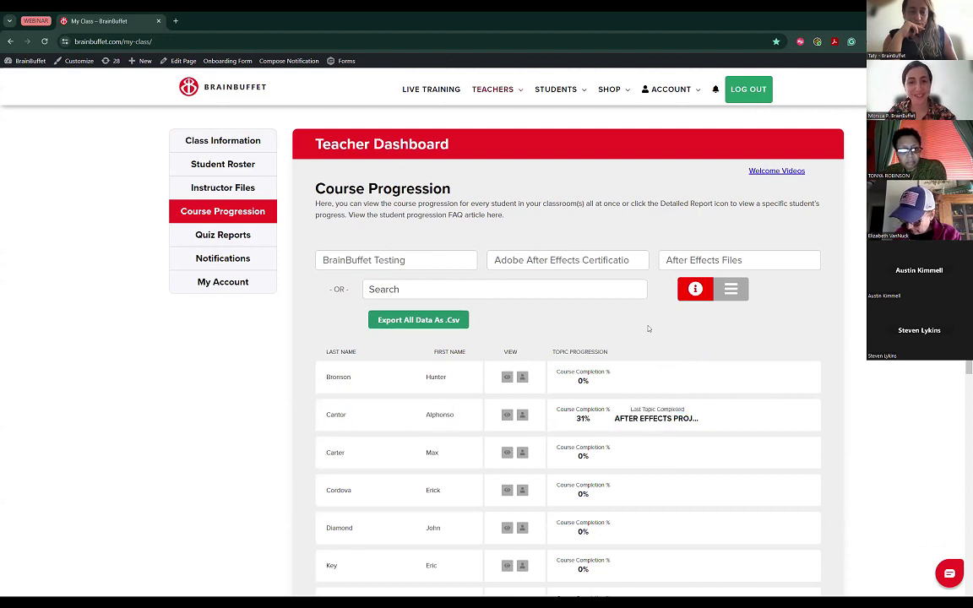
left_click(559, 265)
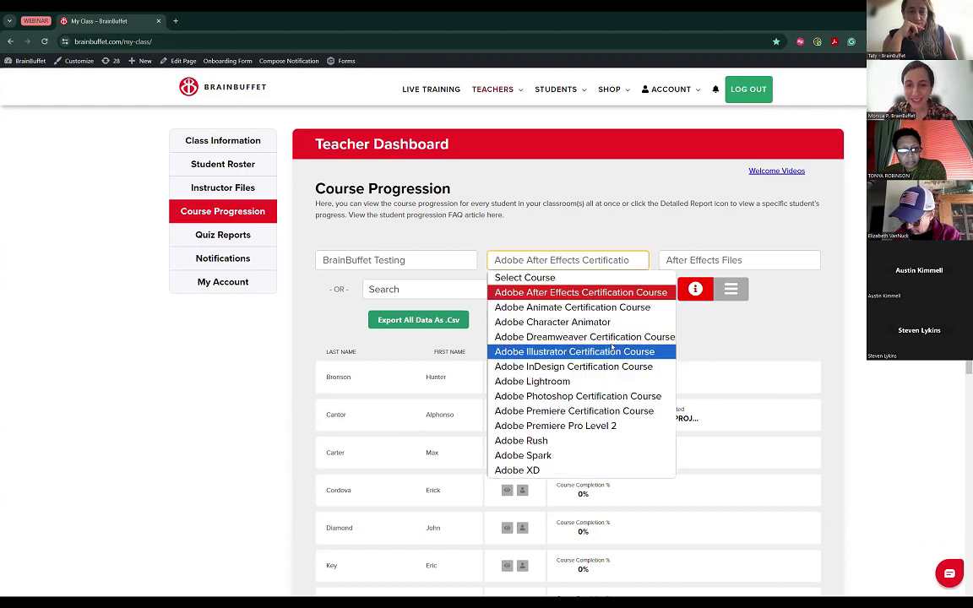
left_click(613, 395)
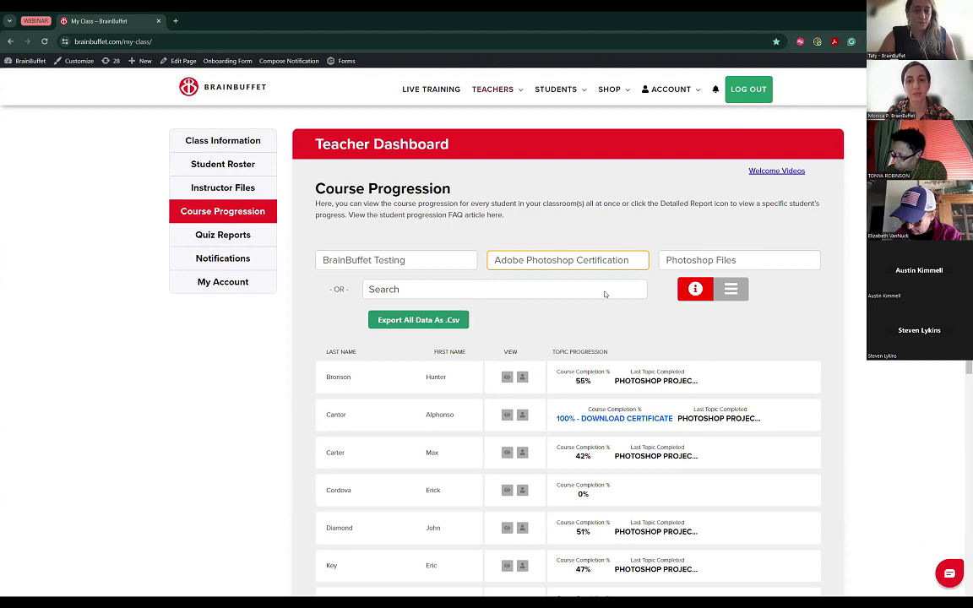
- Scroll the ten-student Photoshop report, then switch it from percentages to per-topic check marks
scroll(625, 266, "down", 3)
scroll(625, 270, "down", 2)
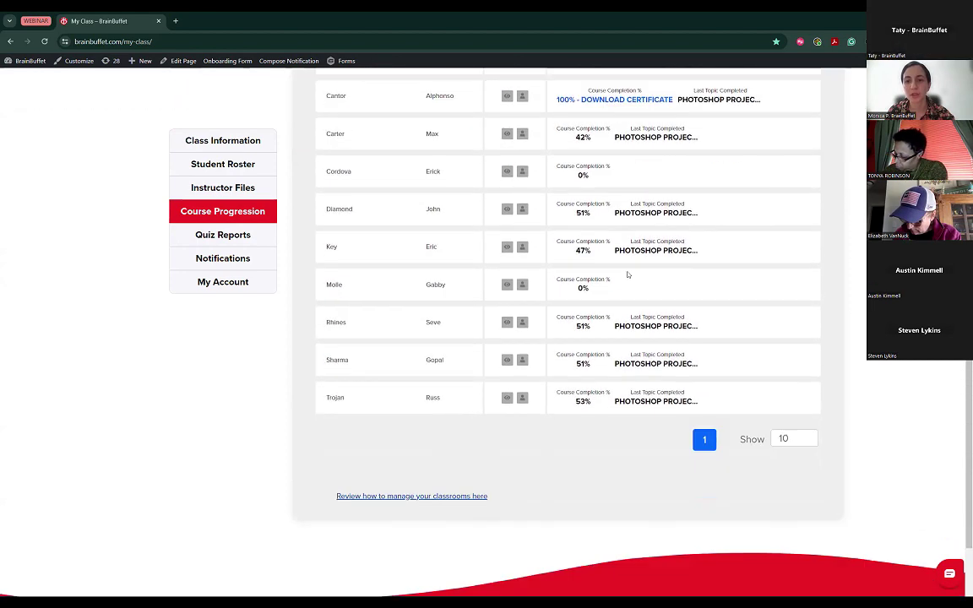
scroll(630, 270, "up", 4)
scroll(639, 223, "down", 3)
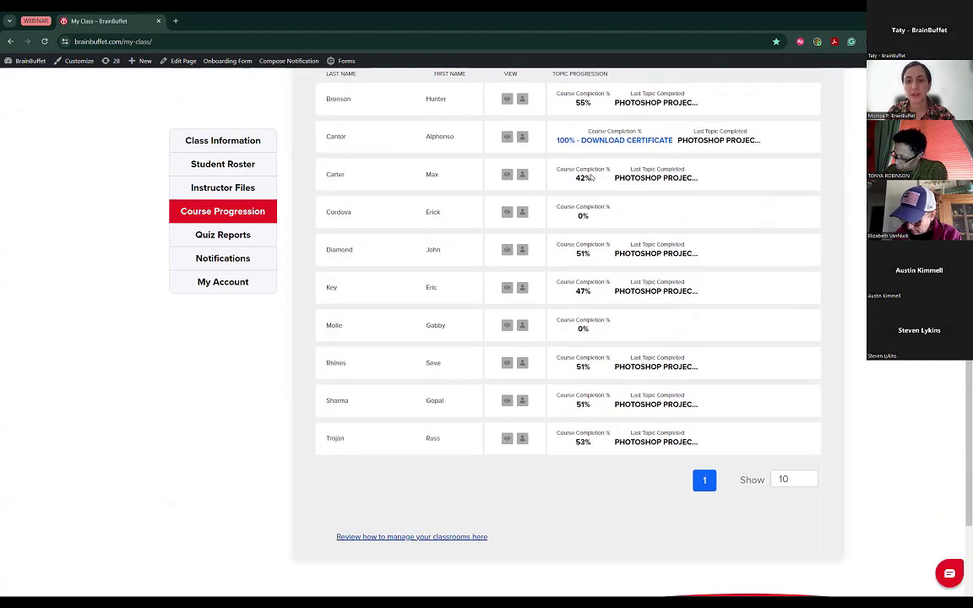
scroll(644, 285, "up", 4)
scroll(529, 208, "down", 2)
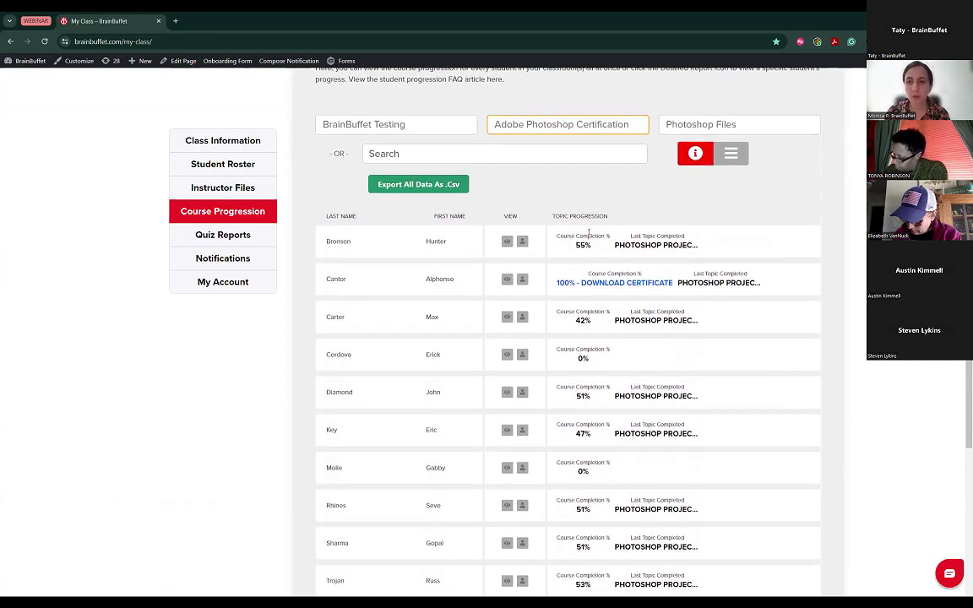
left_click(704, 158)
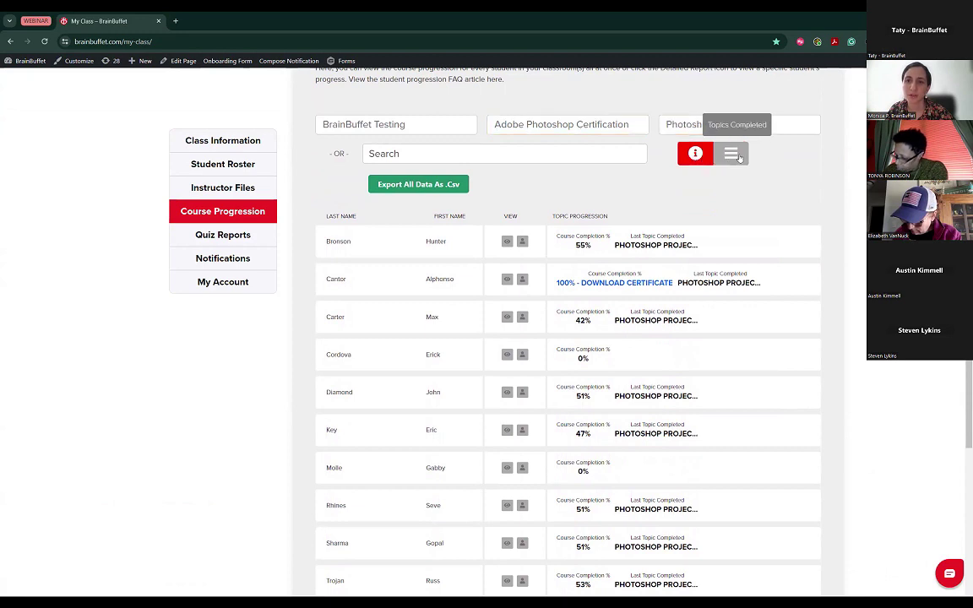
left_click(731, 154)
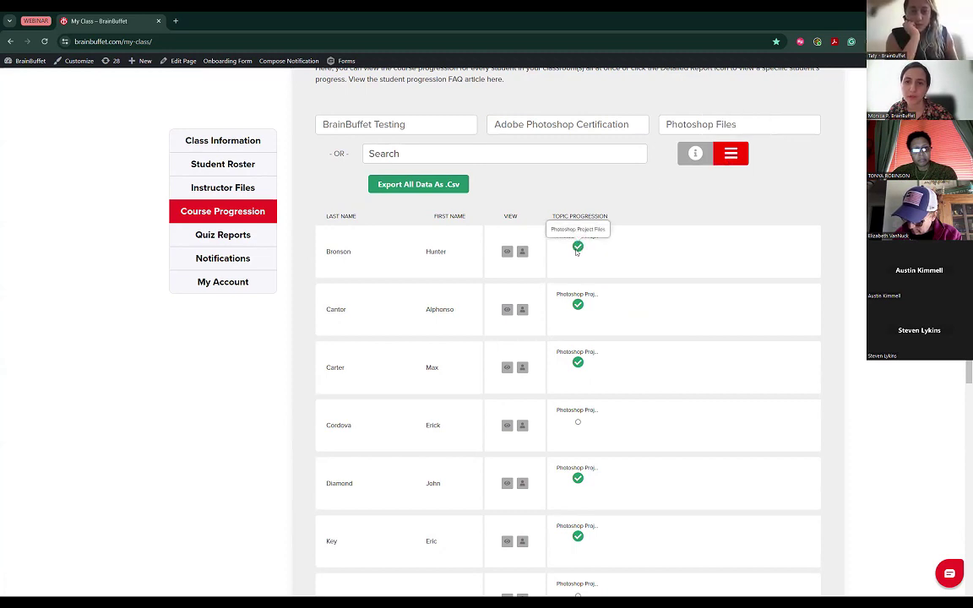
- Filter the Photoshop report to P2 - Ena the Ballerina and show completed topics as check marks
left_click(724, 125)
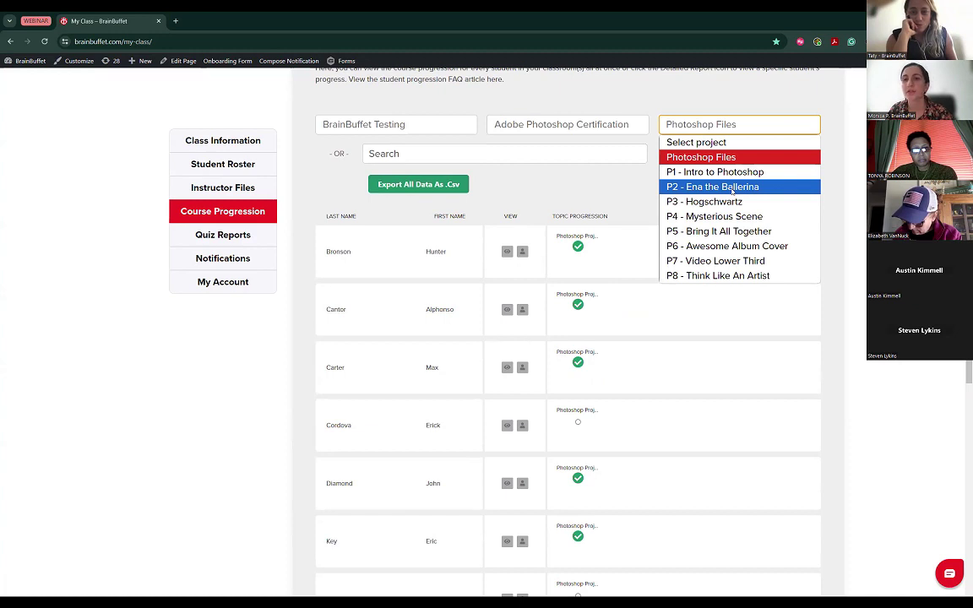
left_click(732, 188)
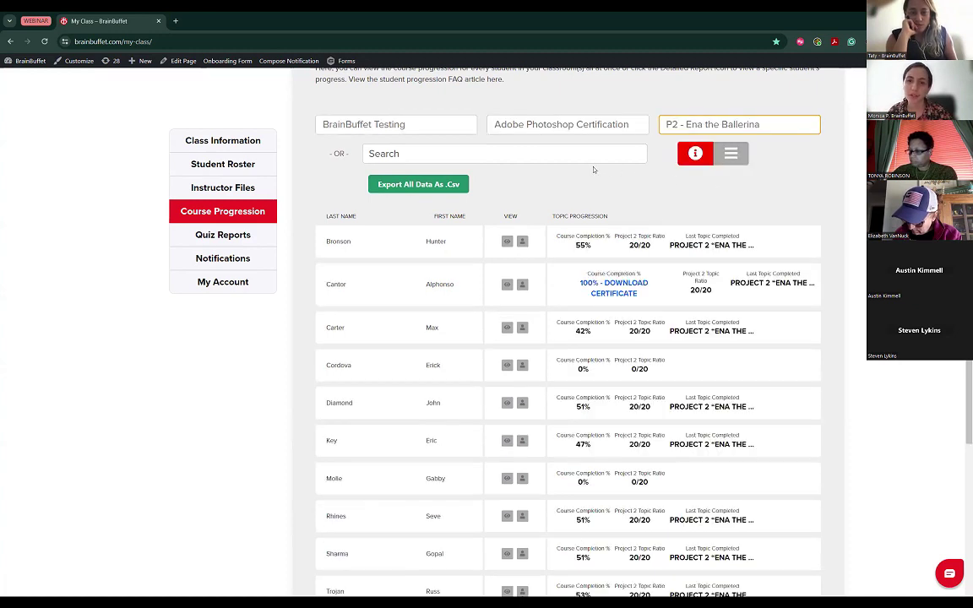
left_click(731, 155)
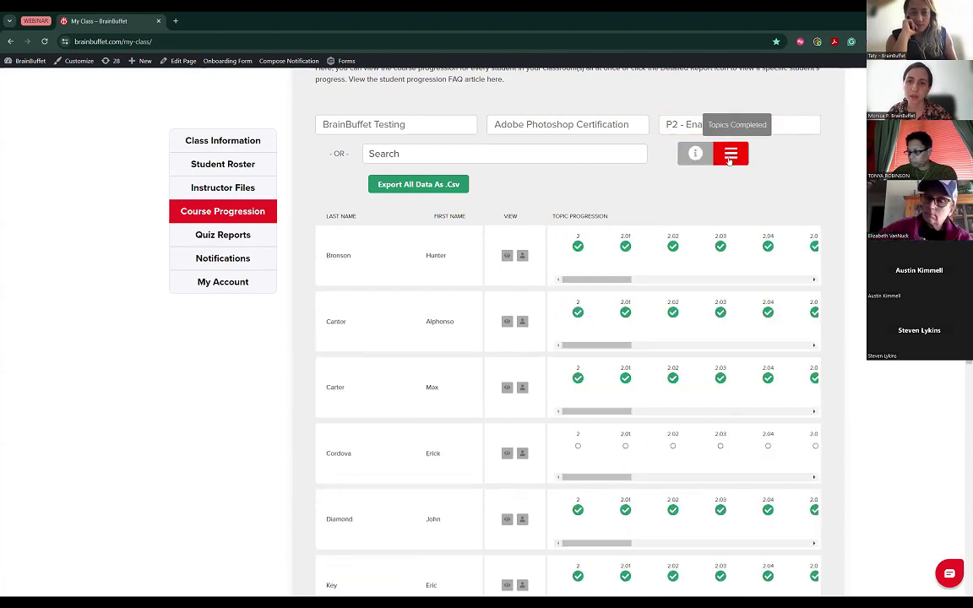
scroll(691, 224, "down", 5)
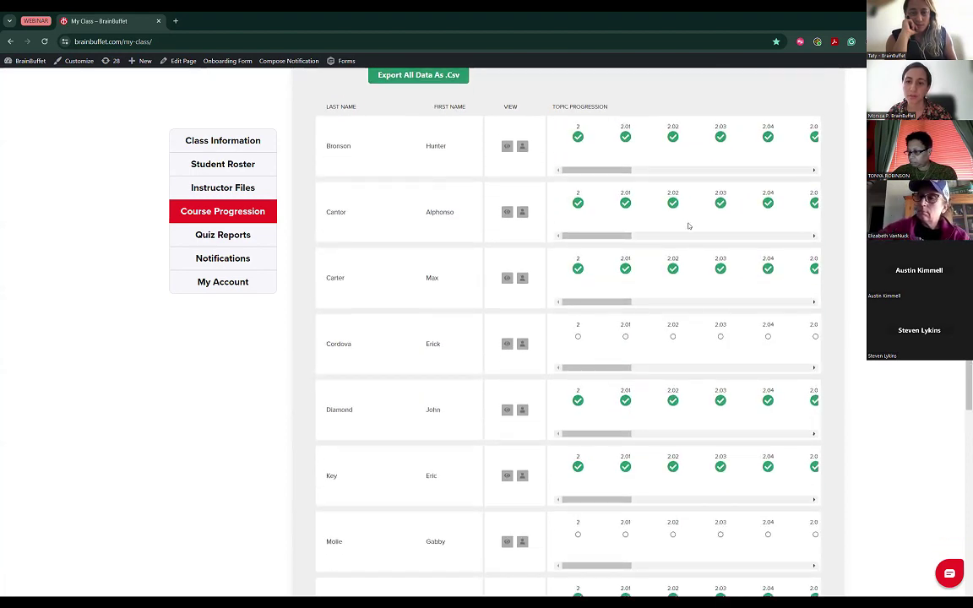
scroll(689, 227, "up", 3)
scroll(689, 229, "up", 2)
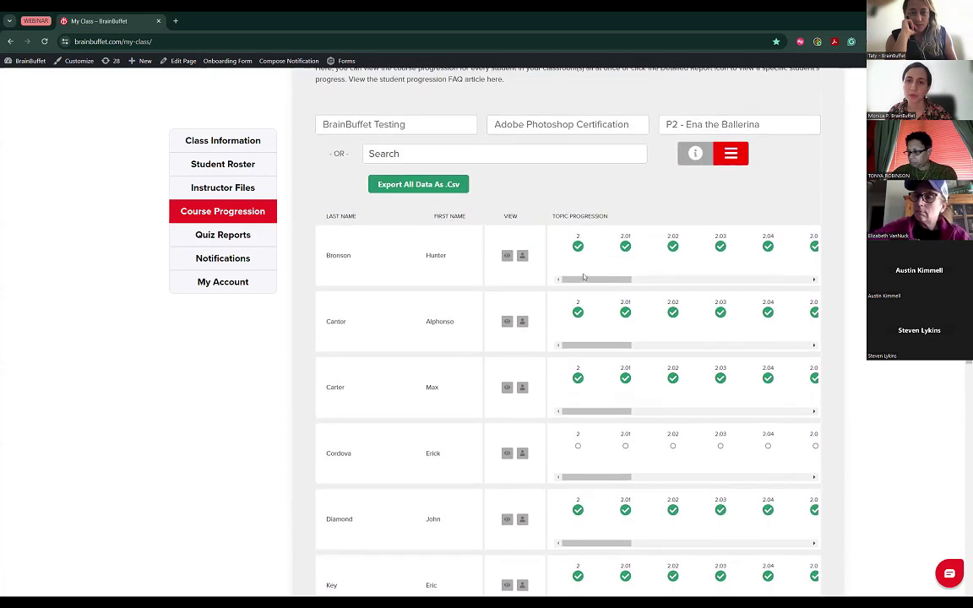
left_click_drag(593, 280, 571, 289)
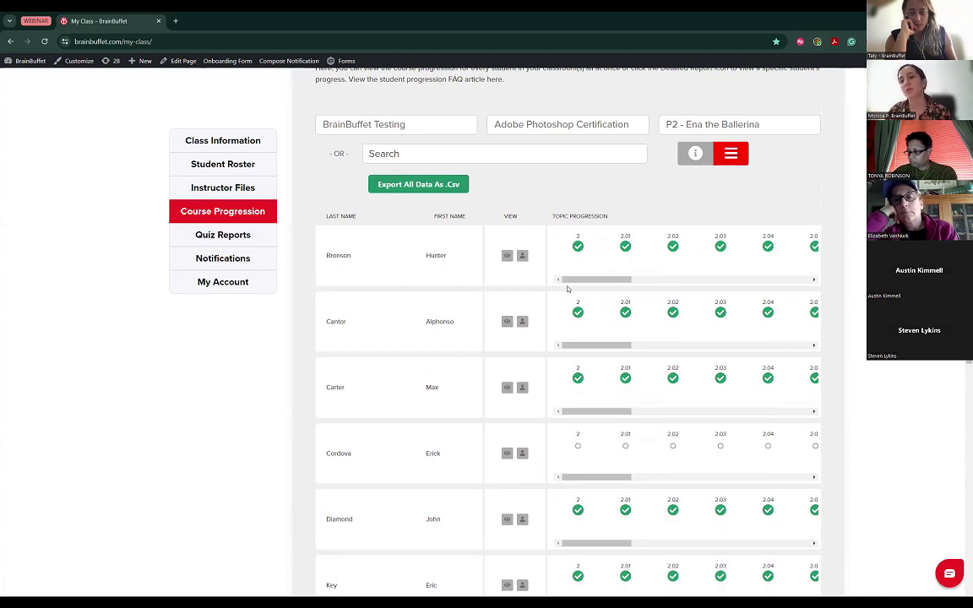
left_click(714, 124)
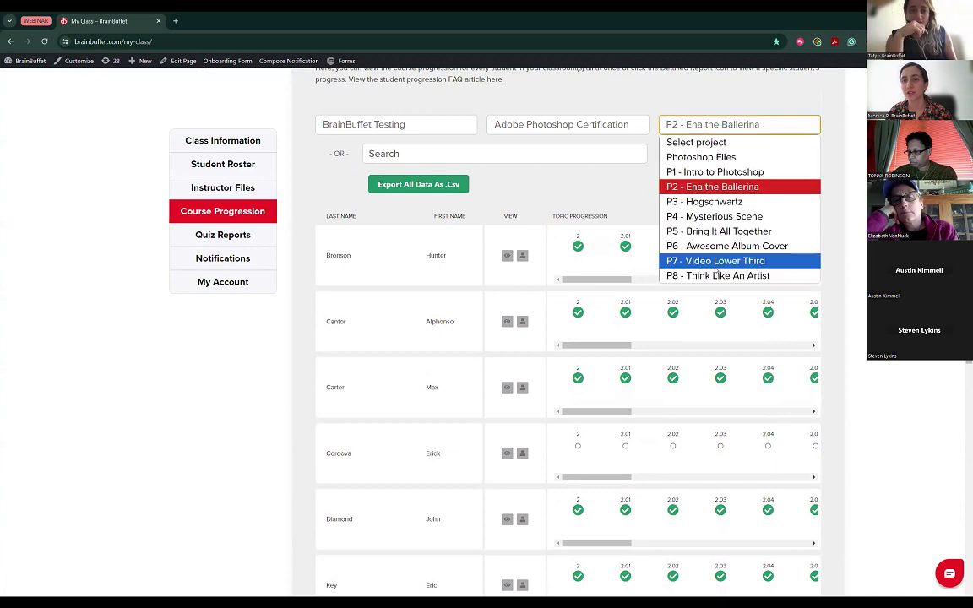
left_click(617, 186)
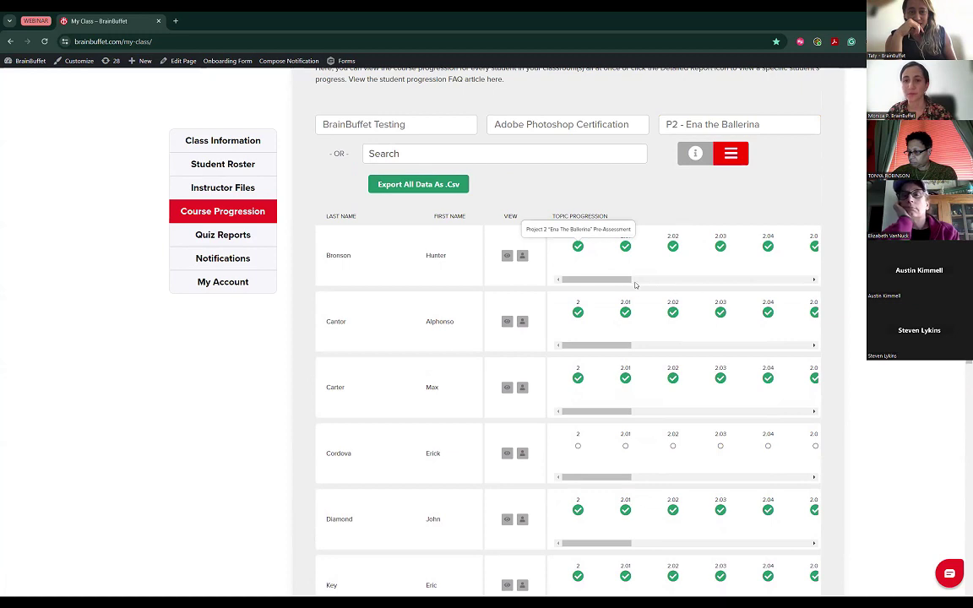
left_click_drag(620, 279, 803, 282)
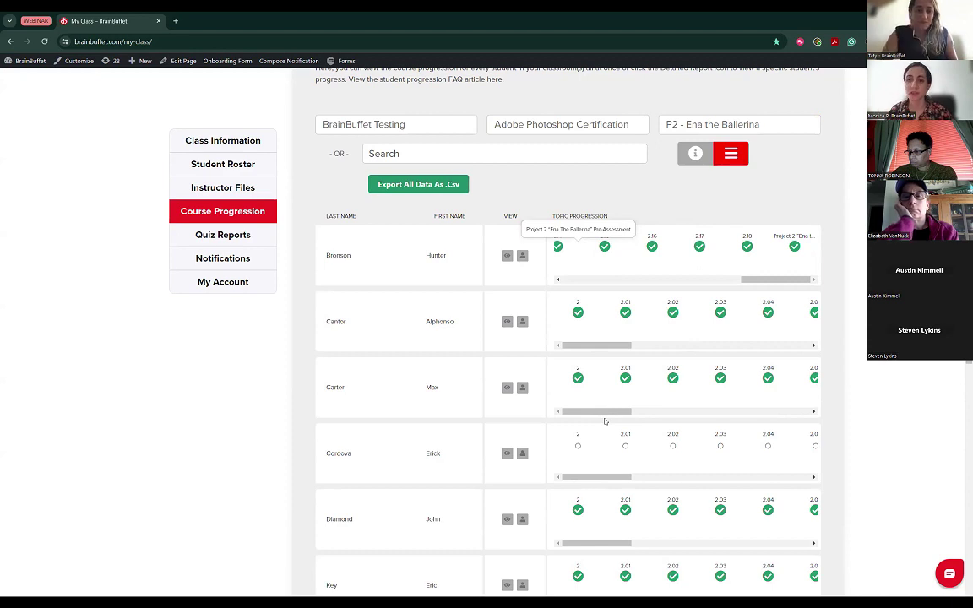
left_click_drag(600, 410, 711, 411)
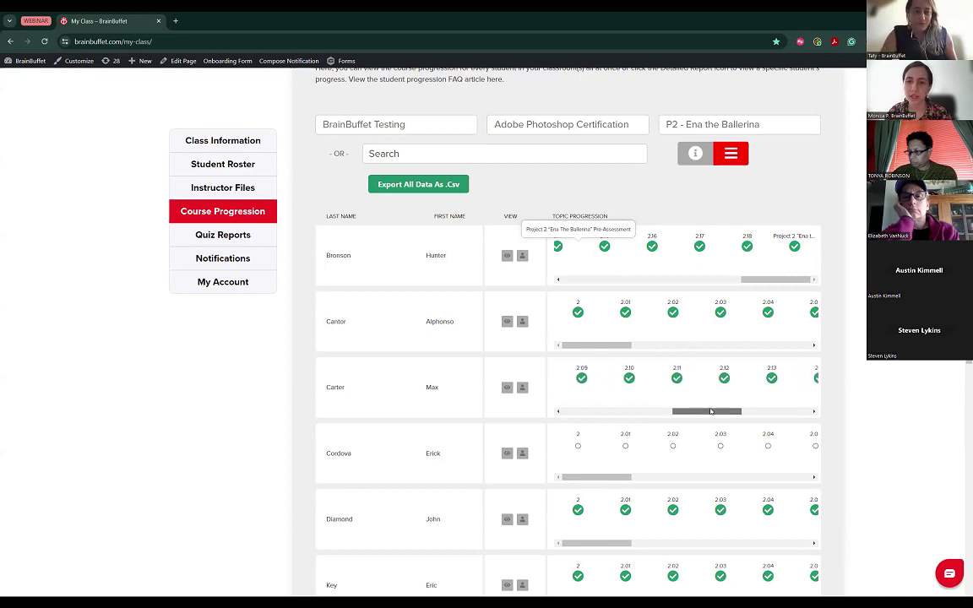
scroll(694, 363, "down", 1)
scroll(694, 363, "down", 2)
scroll(625, 377, "right", 3)
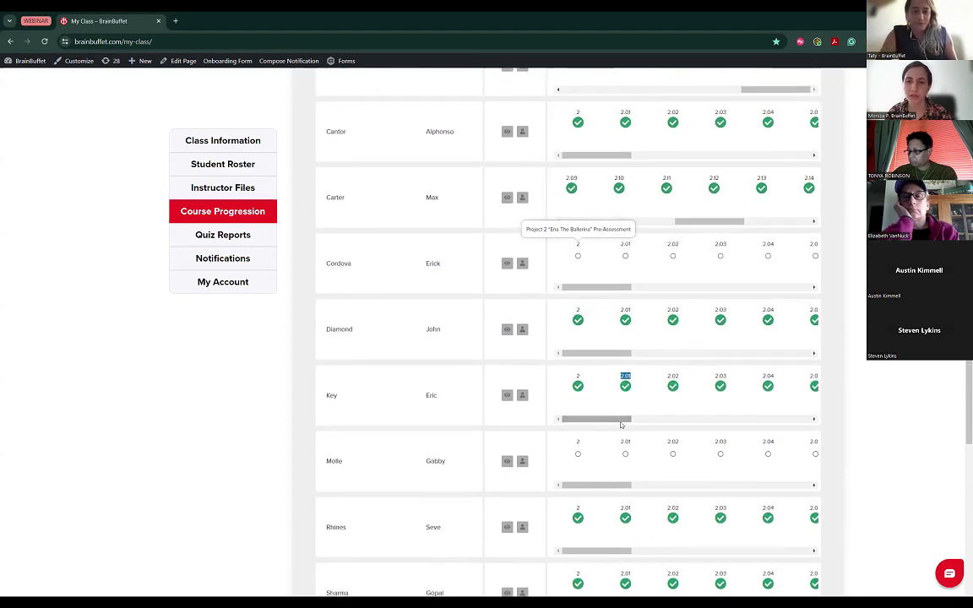
scroll(684, 393, "down", 4)
scroll(676, 393, "up", 2)
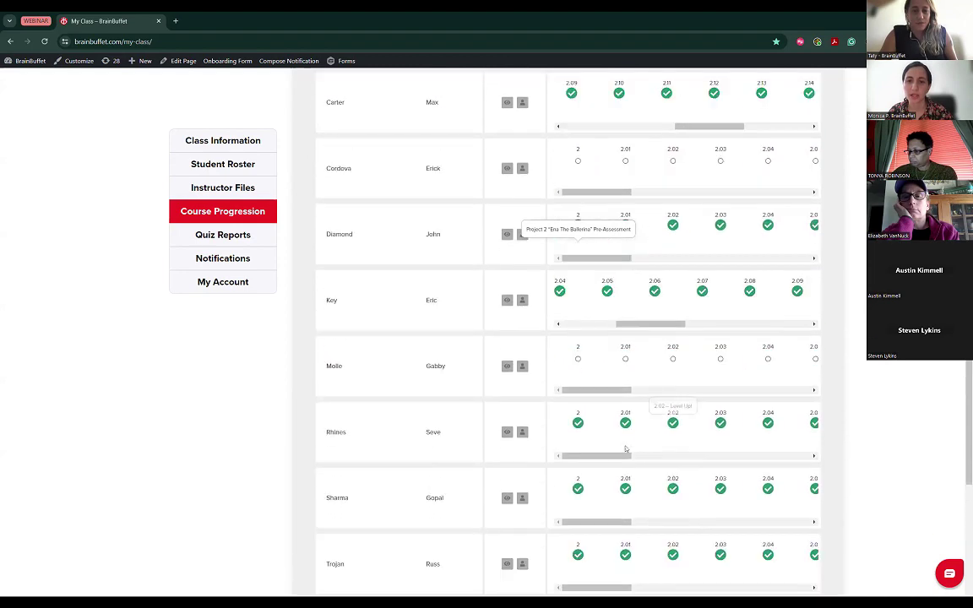
scroll(617, 400, "up", 5)
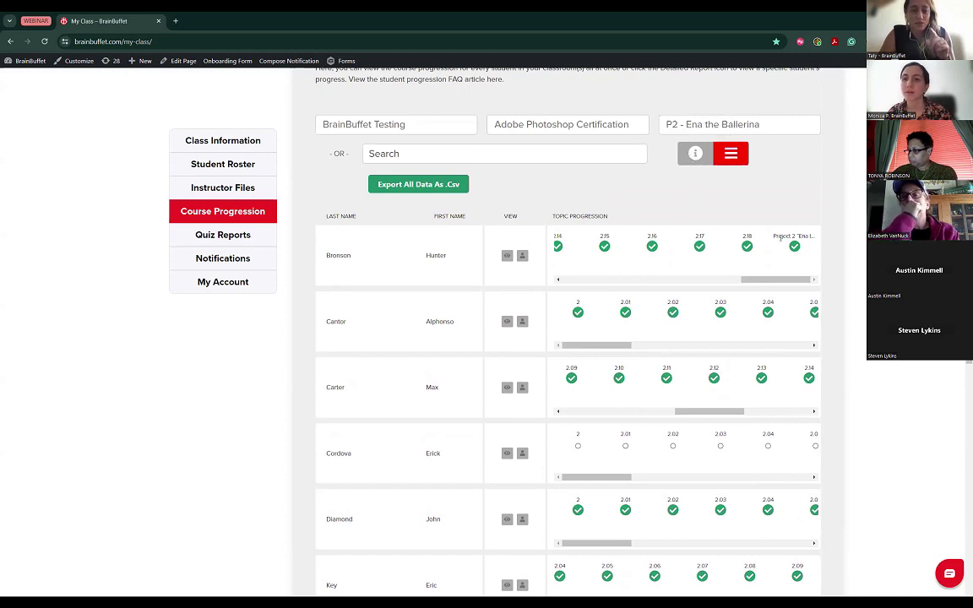
scroll(824, 196, "up", 2)
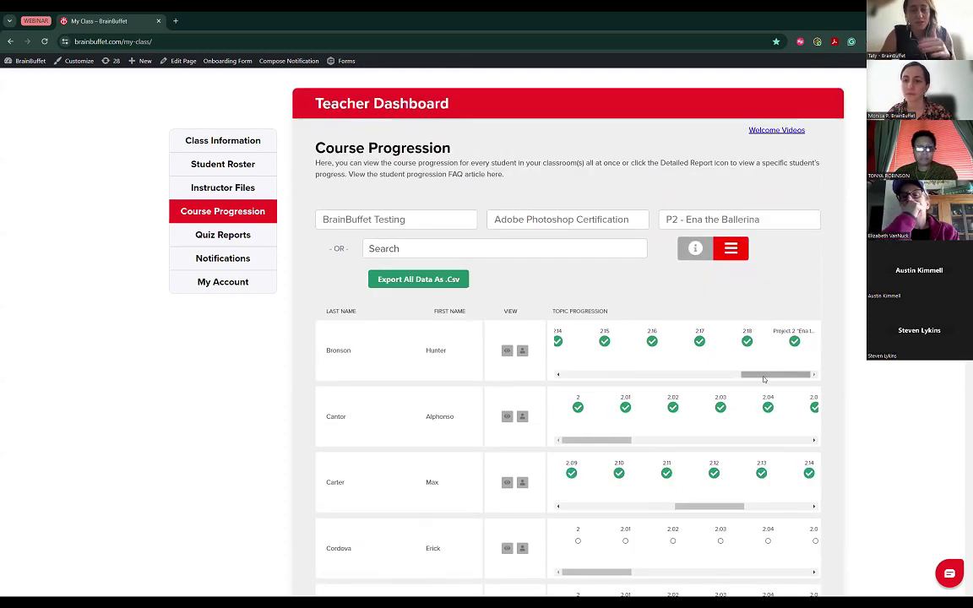
left_click_drag(764, 379, 577, 382)
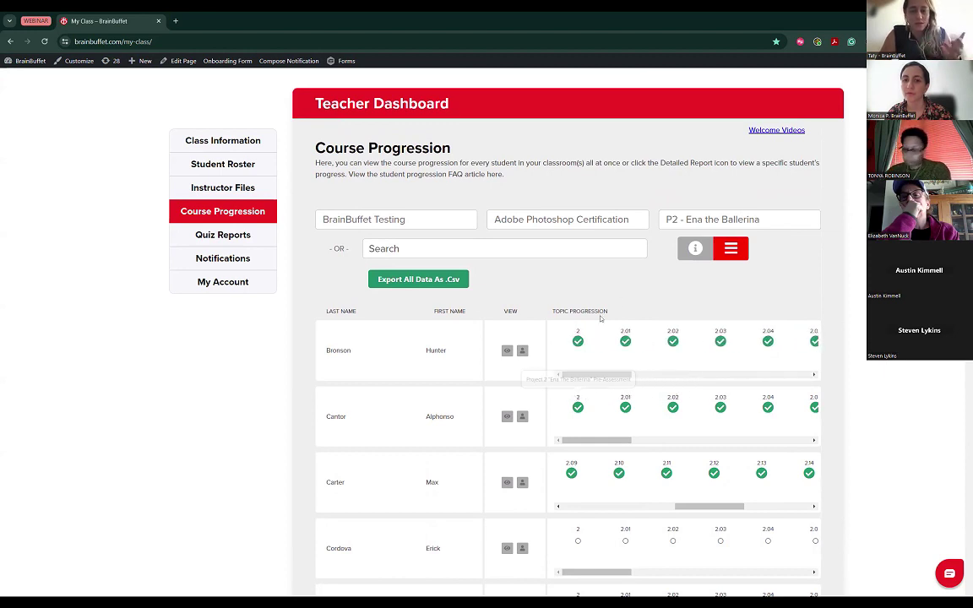
left_click_drag(600, 319, 656, 282)
scroll(686, 275, "down", 1)
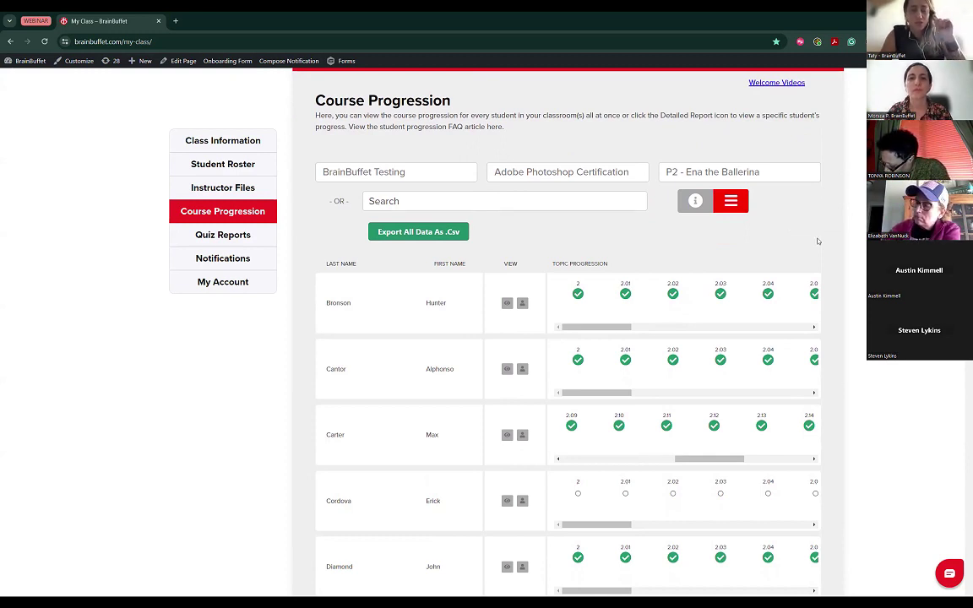
scroll(487, 252, "up", 1)
mouse_move(555, 109)
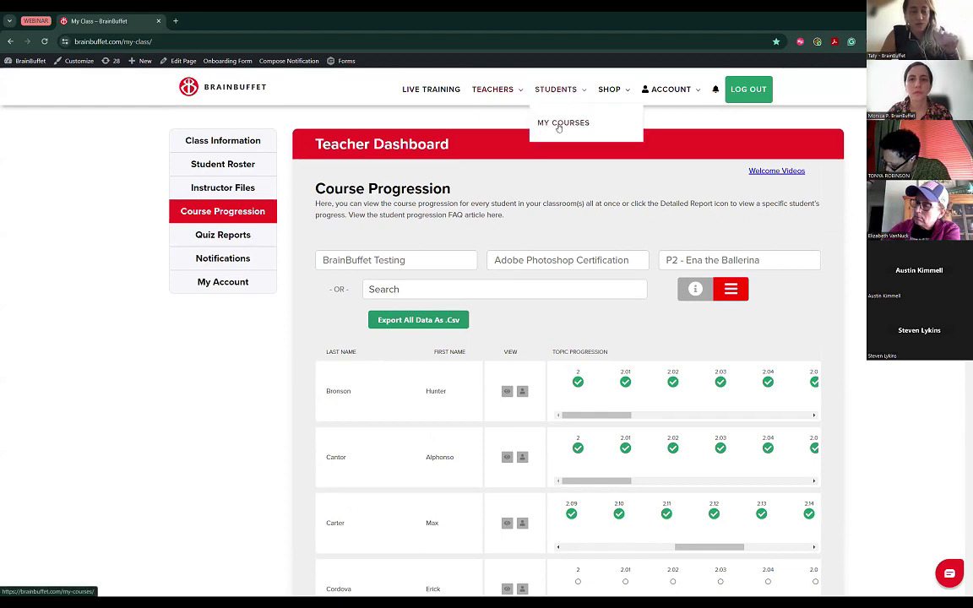
- Load the Adobe Photoshop Certification Course page from the pasted address in a new tab
left_click(175, 21)
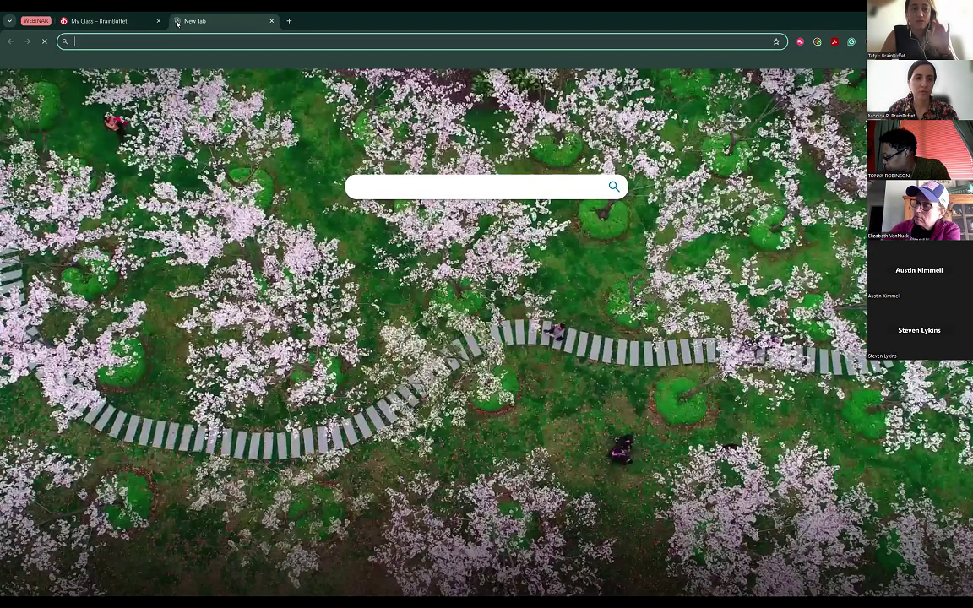
type("brainbuffet.com/courses/adobe-photoshop-certification-course/")
key("Return")
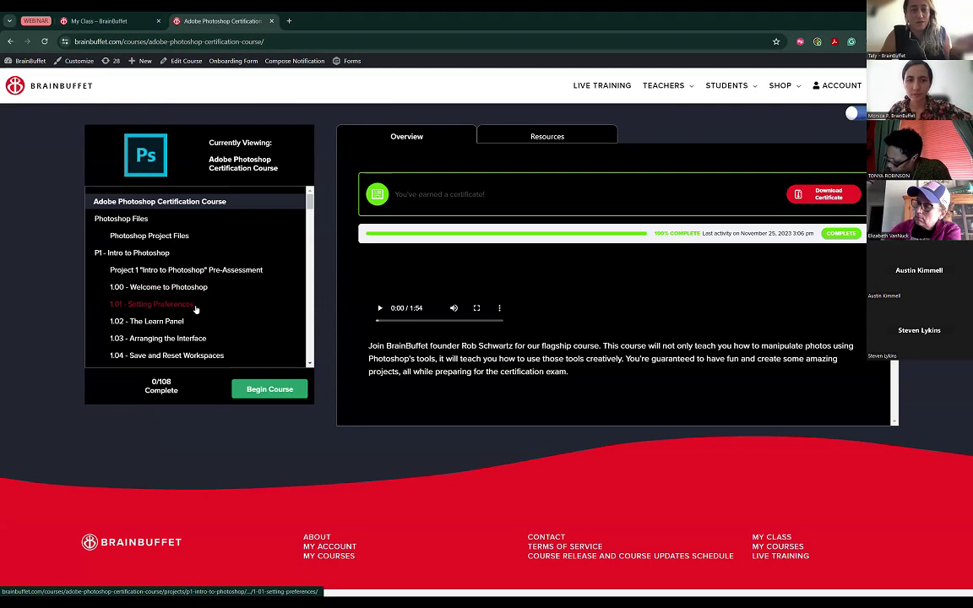
- Play and skip through lessons from 1.01 Setting Preferences onward, then close the course tab
left_click(193, 305)
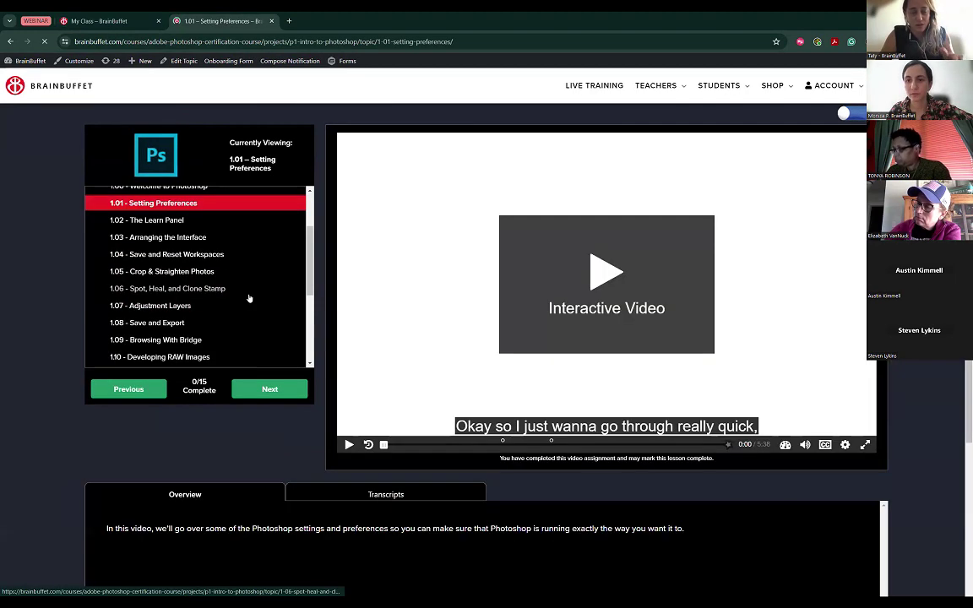
left_click(404, 429)
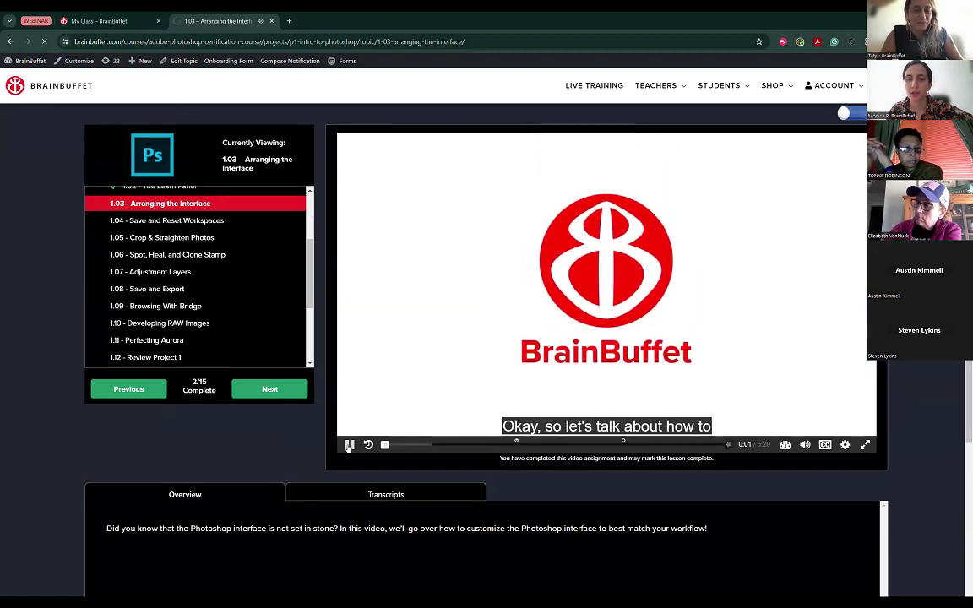
left_click(566, 298)
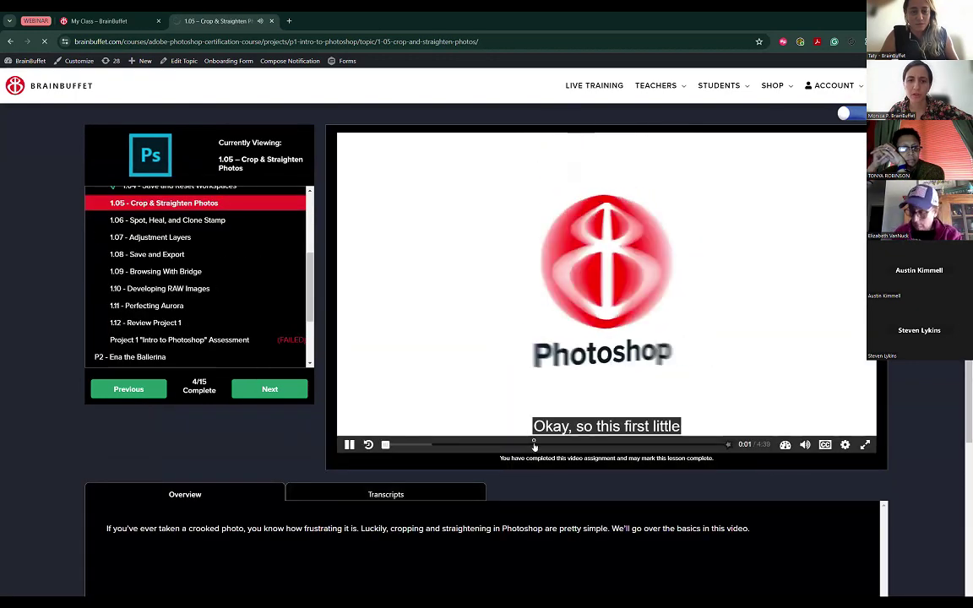
left_click(728, 445)
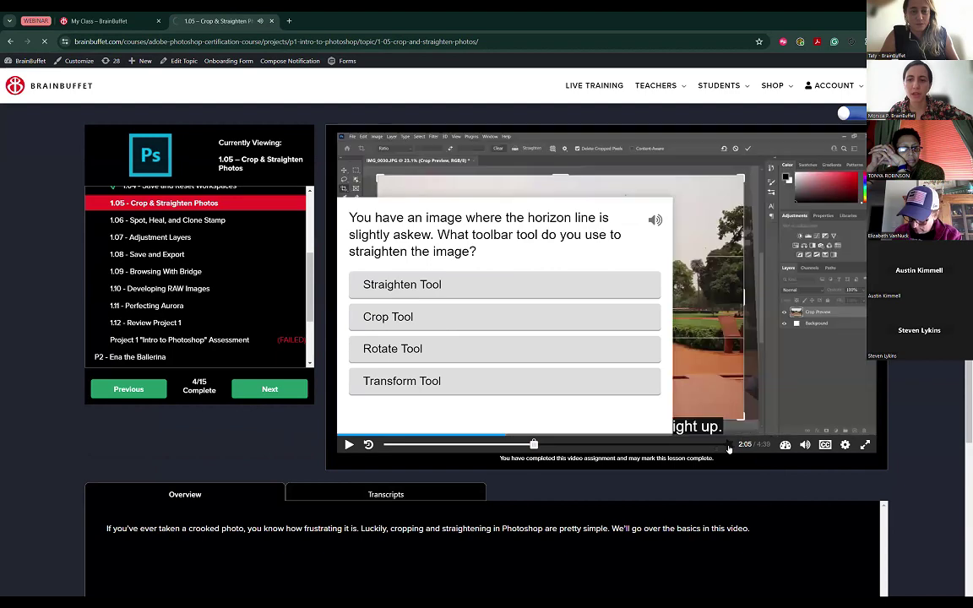
left_click(730, 445)
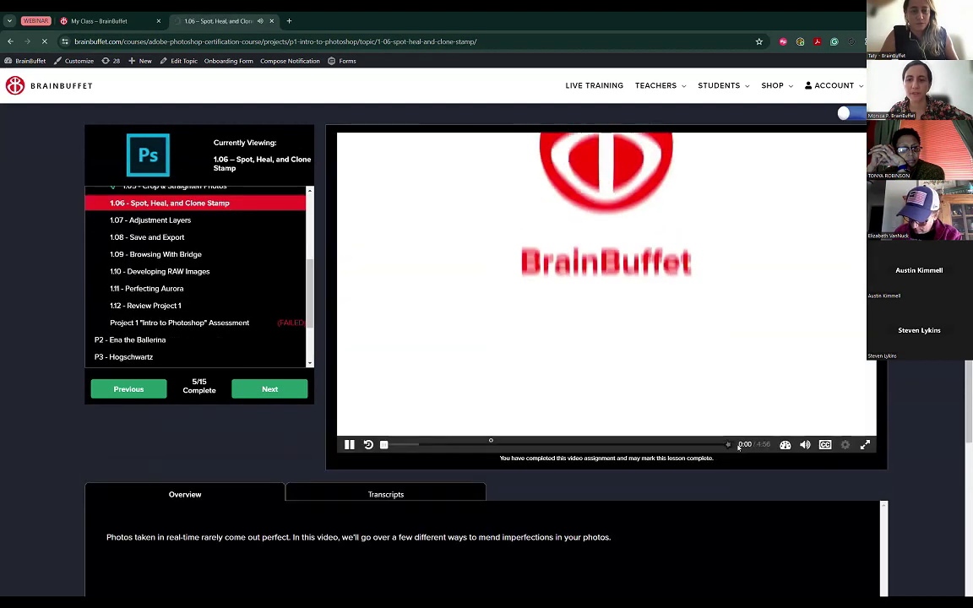
left_click(729, 445)
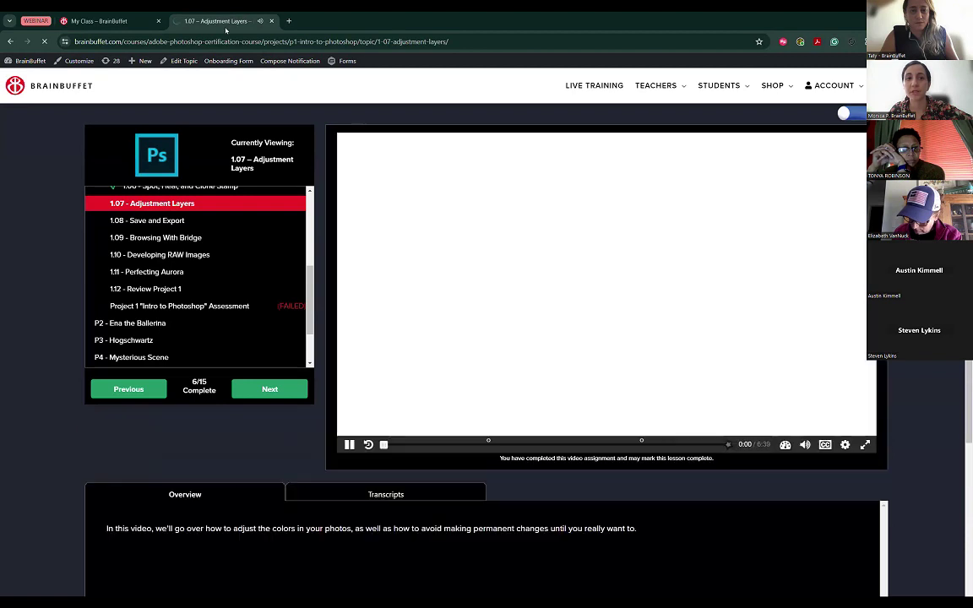
left_click(271, 20)
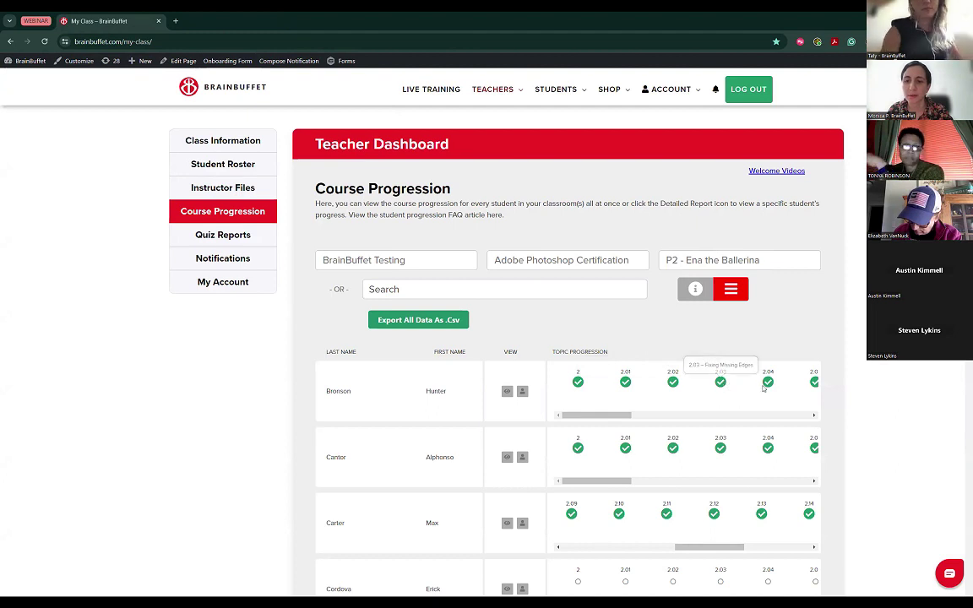
left_click(694, 291)
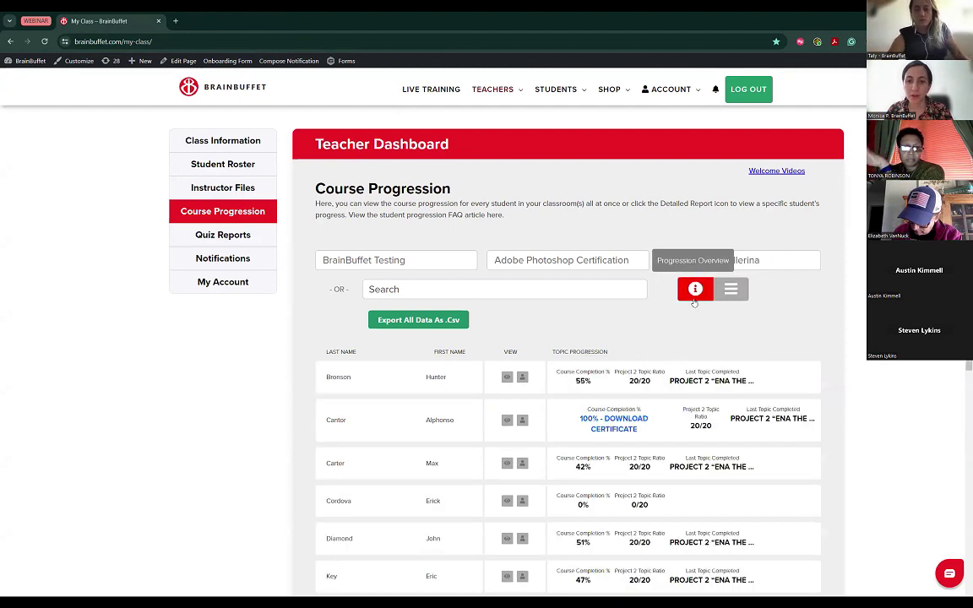
left_click(730, 289)
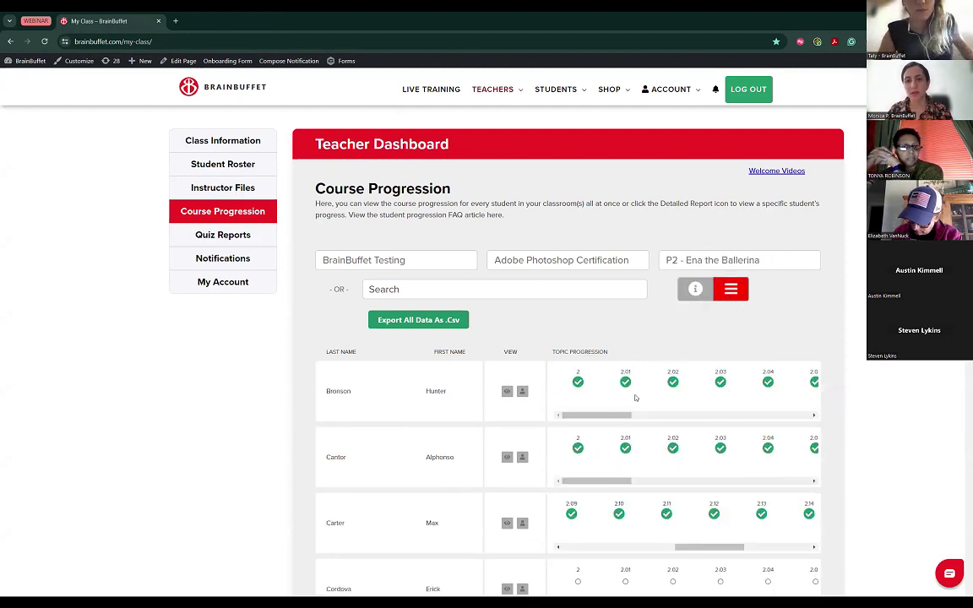
scroll(560, 429, "down", 1)
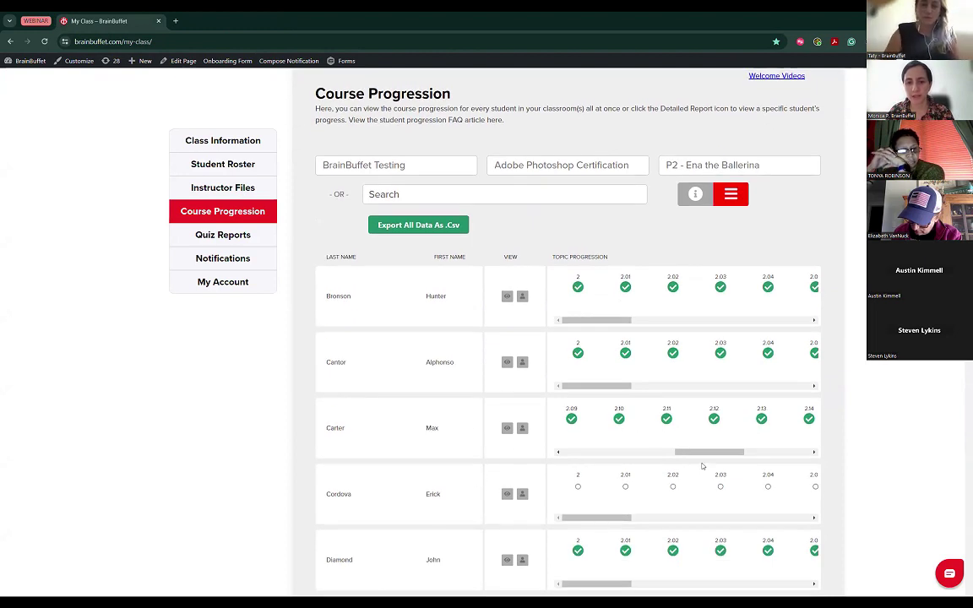
scroll(604, 443, "left", 3)
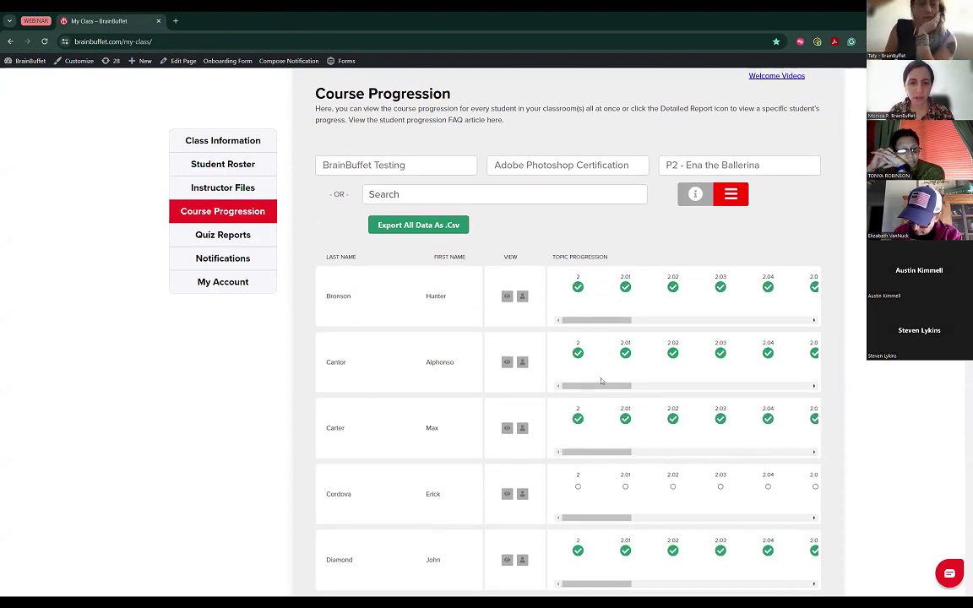
scroll(602, 372, "down", 2)
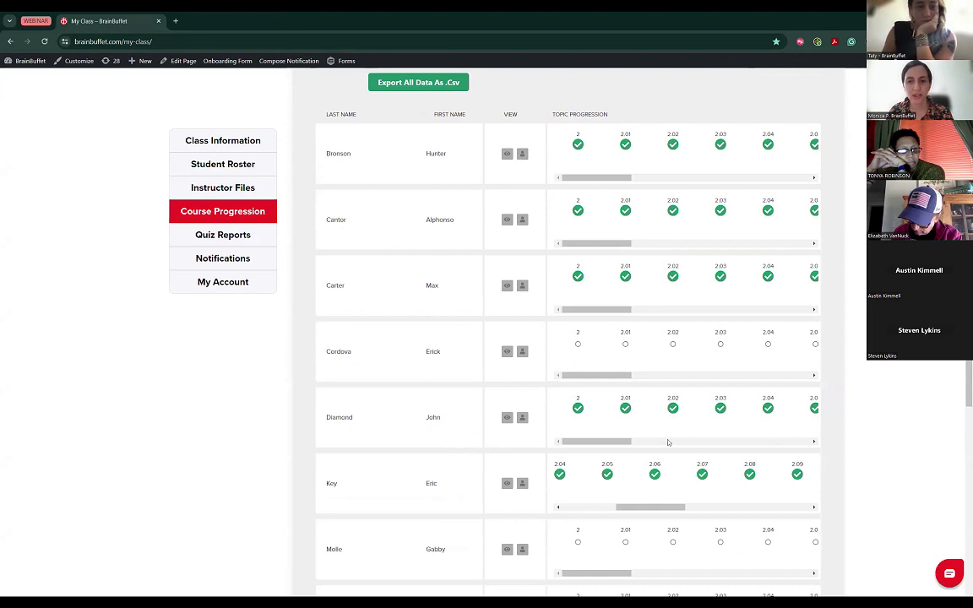
scroll(668, 443, "right", 3)
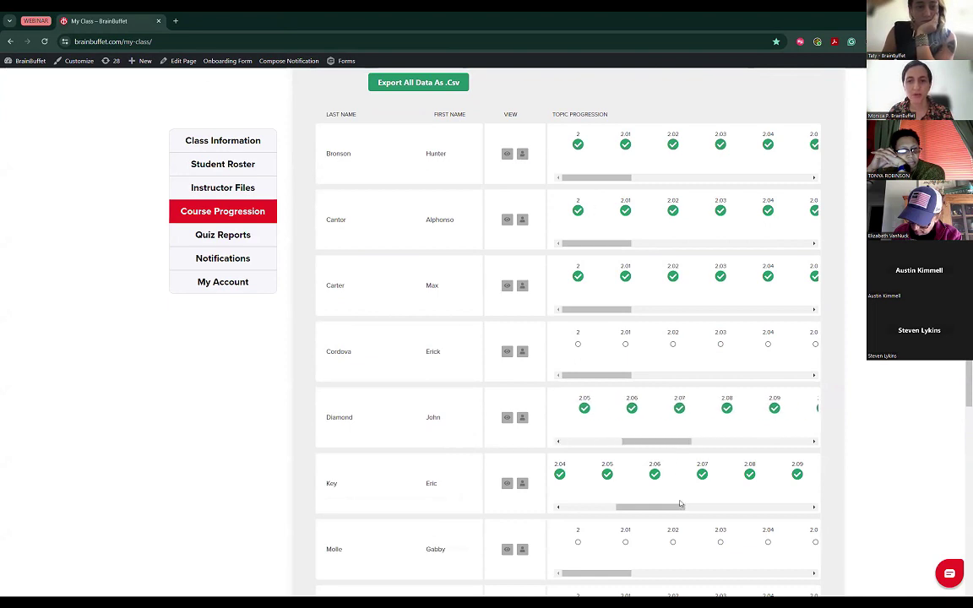
- Hide all other students from the table and open this student's Detailed User Report
left_click(507, 287)
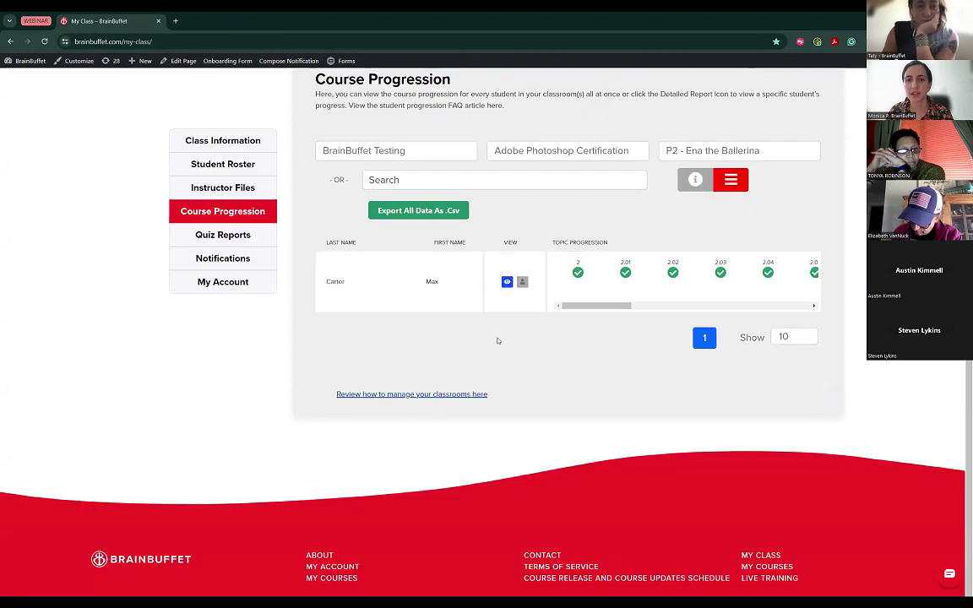
left_click_drag(603, 306, 670, 307)
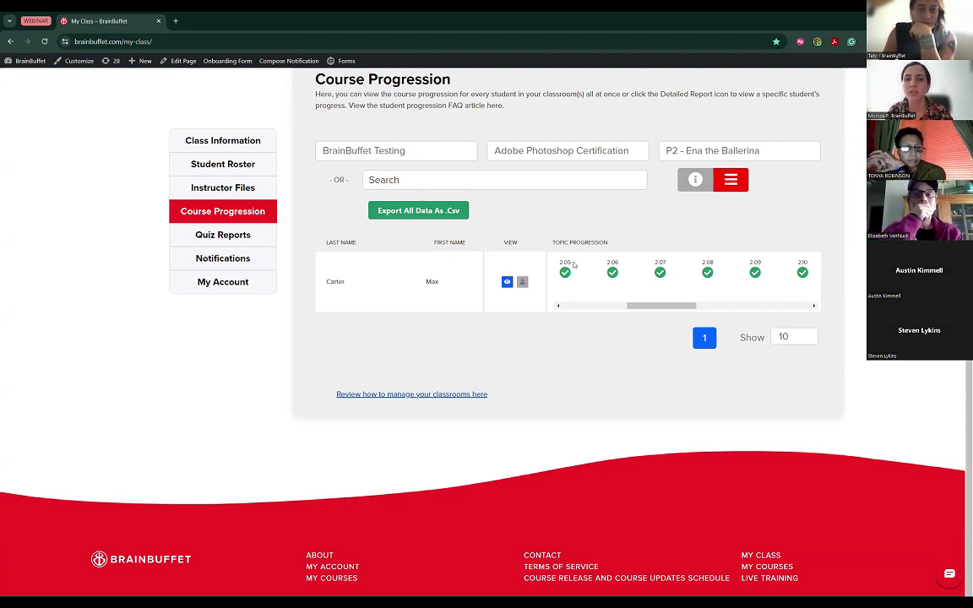
left_click(523, 281)
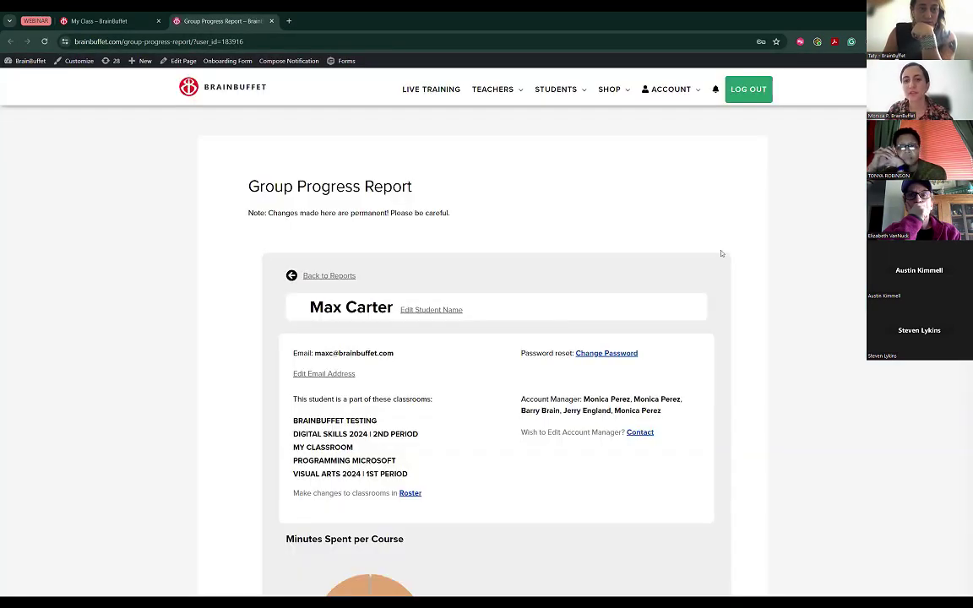
- Review the student's account manager names and list of classrooms
scroll(718, 245, "down", 2)
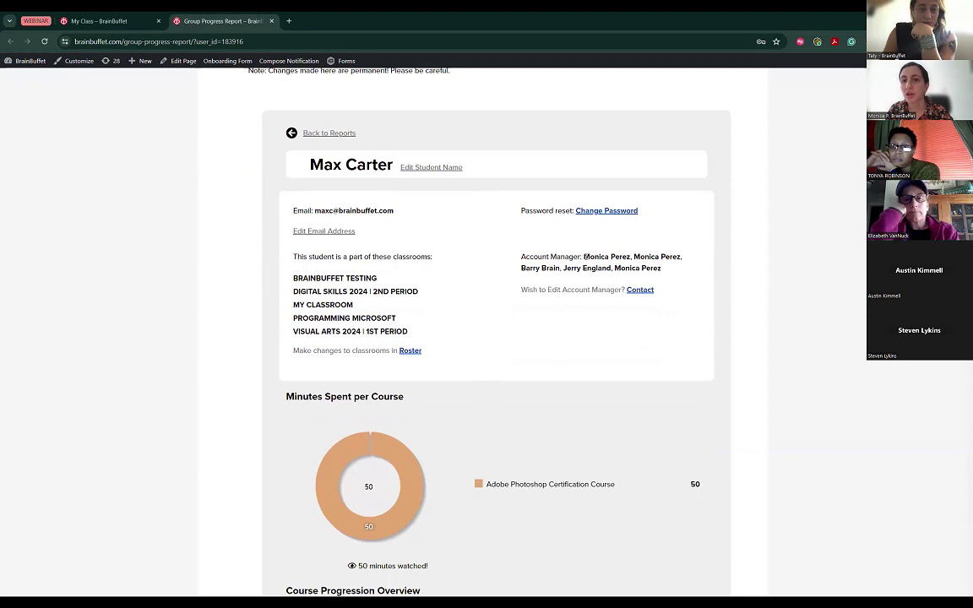
mouse_move(584, 256)
left_mouse_down()
mouse_move(691, 258)
mouse_move(583, 269)
left_mouse_up()
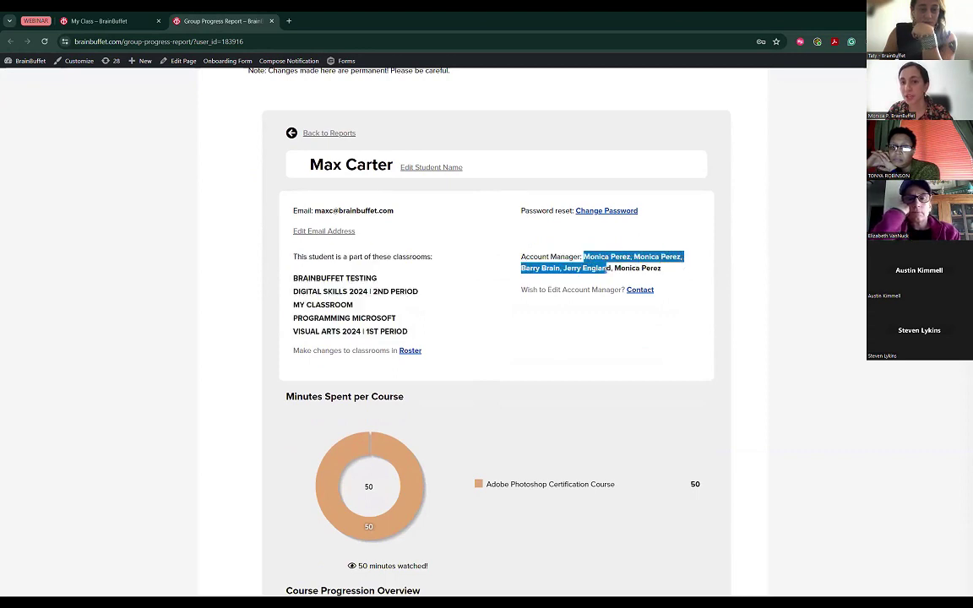
left_click(621, 271)
left_click_drag(664, 269, 575, 257)
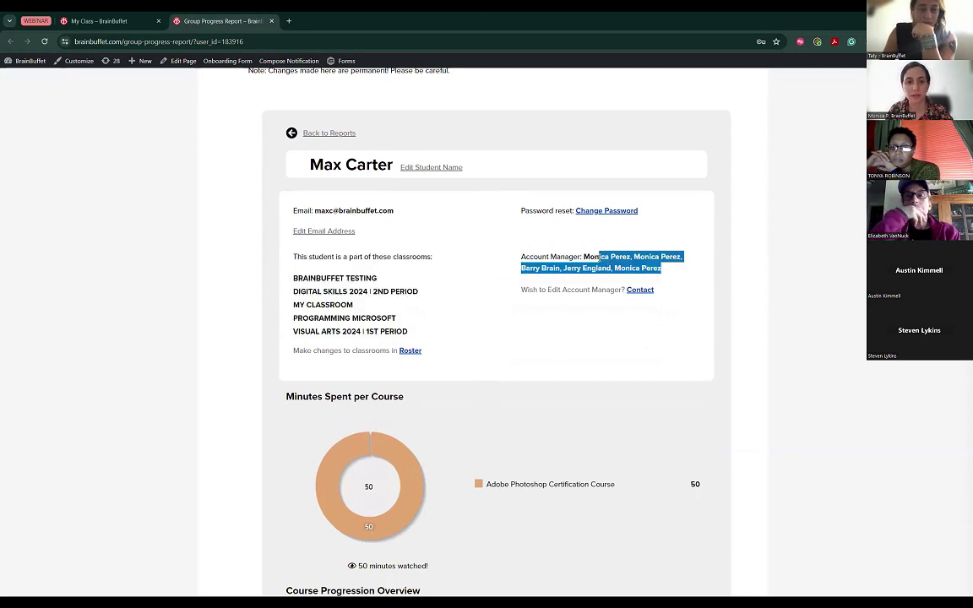
left_click(575, 257)
left_click_drag(298, 278, 330, 278)
left_click(336, 299)
left_click(355, 254)
- Scroll down and check the student's '50 minutes watched!' line
scroll(447, 251, "down", 3)
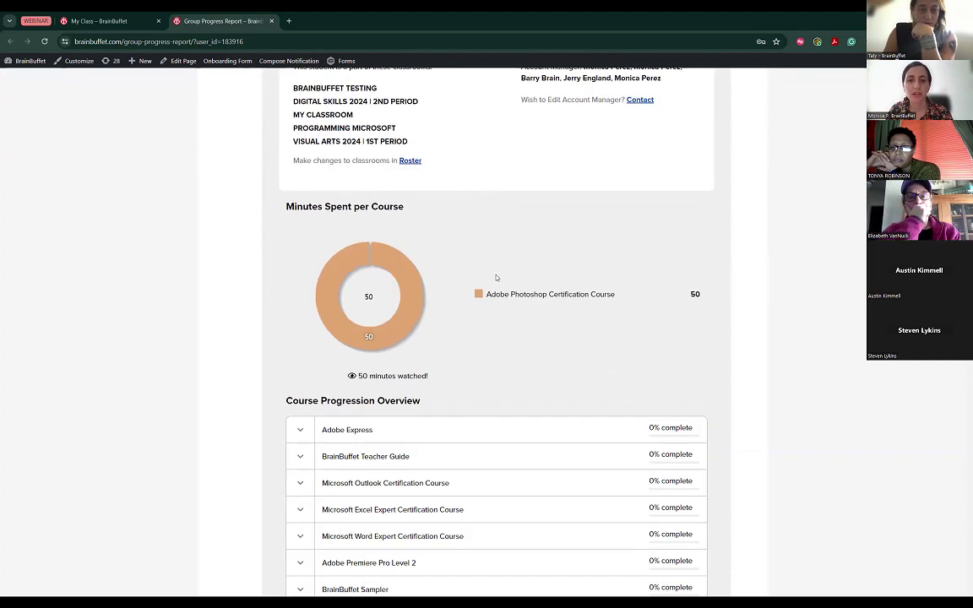
scroll(493, 277, "down", 1)
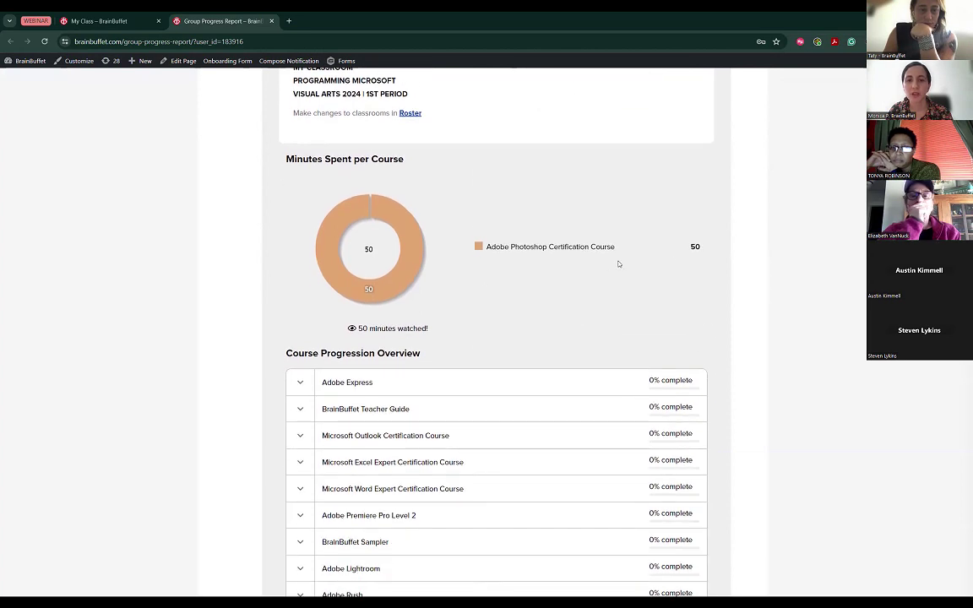
triple_click(374, 331)
left_click(513, 316)
scroll(643, 267, "down", 3)
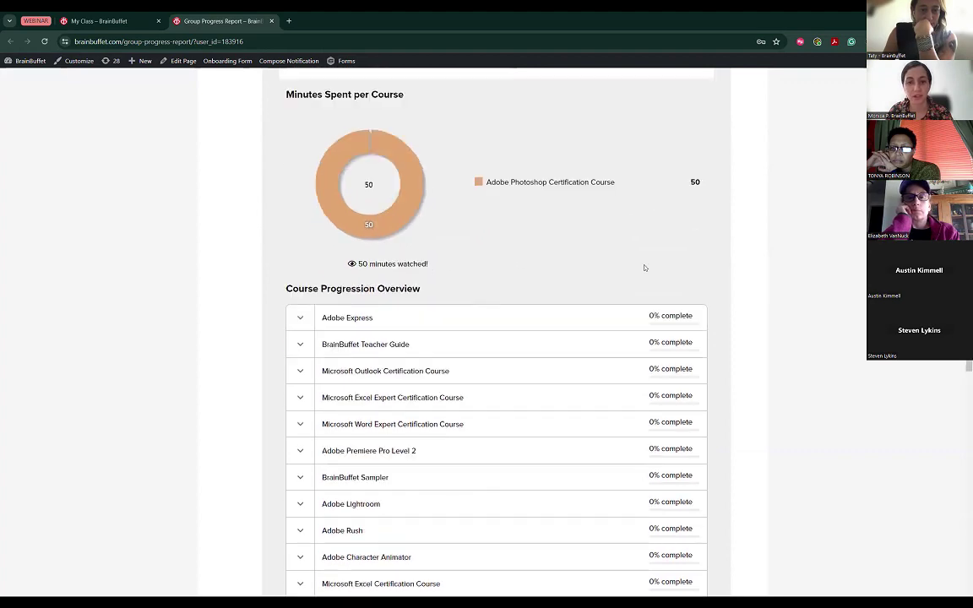
scroll(730, 231, "down", 4)
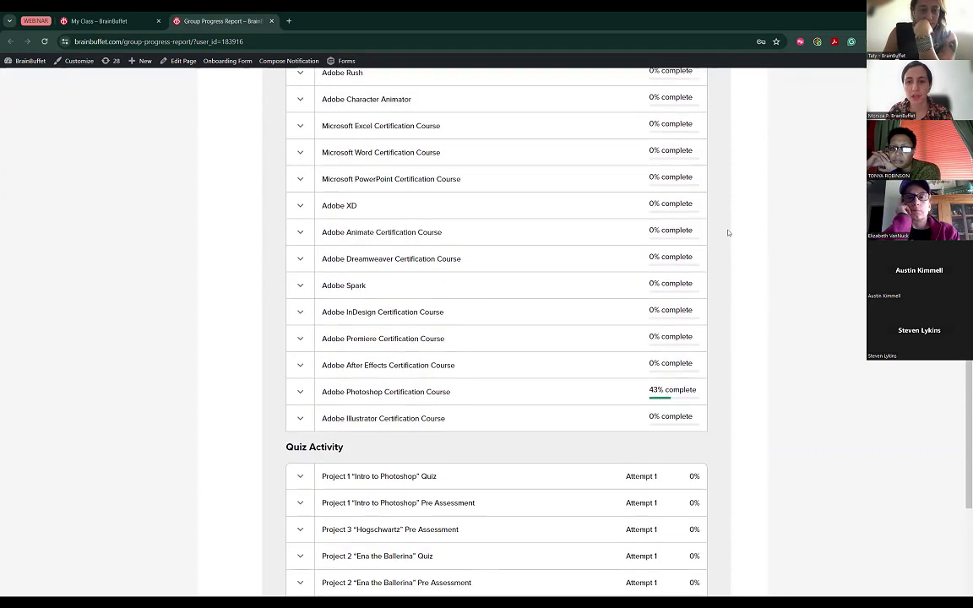
- Expand the Photoshop course, P2 and P3 lessons, and mark 3.10 Bunny Bulls Gives You Wings complete
left_click(300, 391)
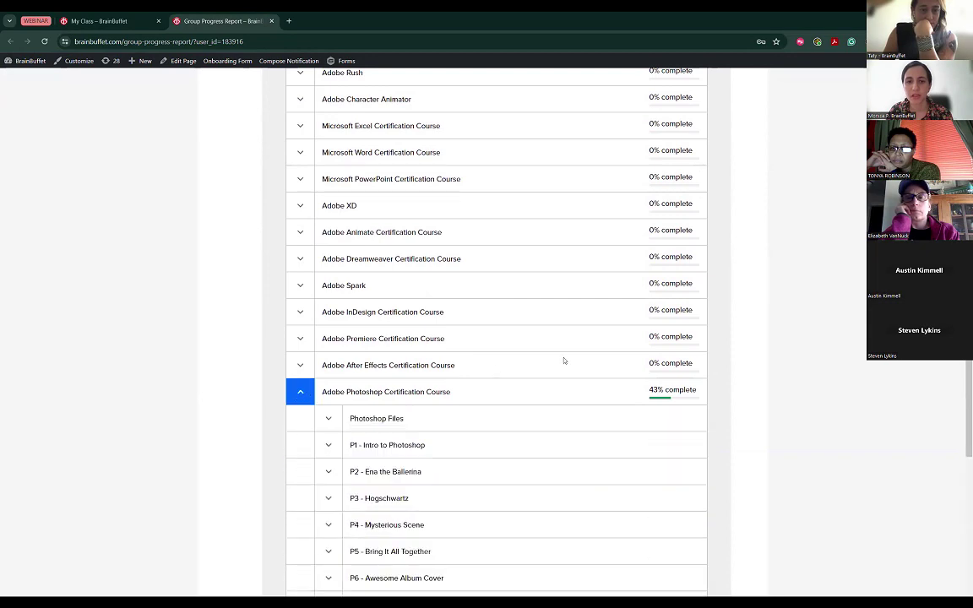
scroll(536, 369, "down", 2)
left_click(329, 329)
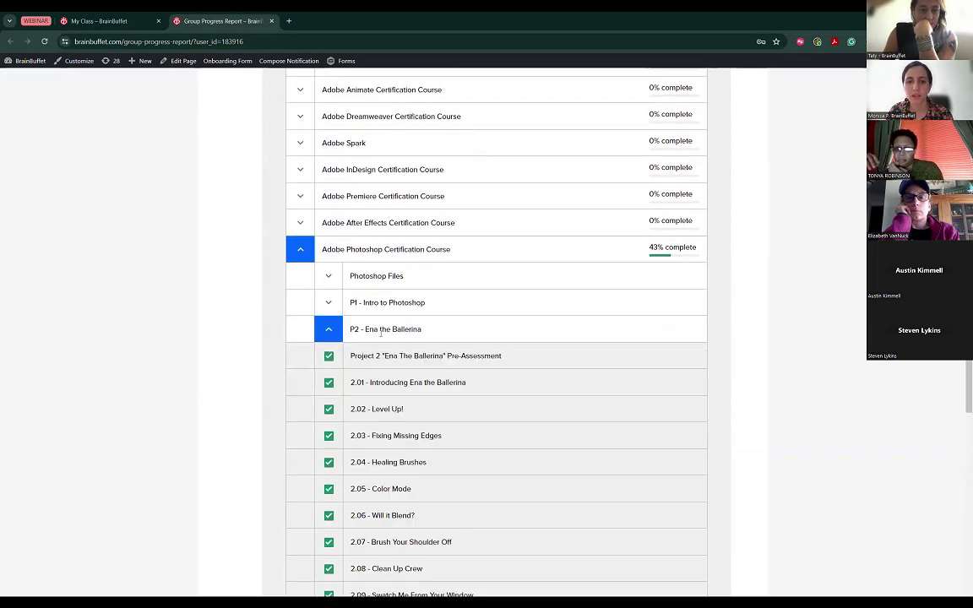
scroll(391, 299, "down", 3)
scroll(391, 299, "down", 3)
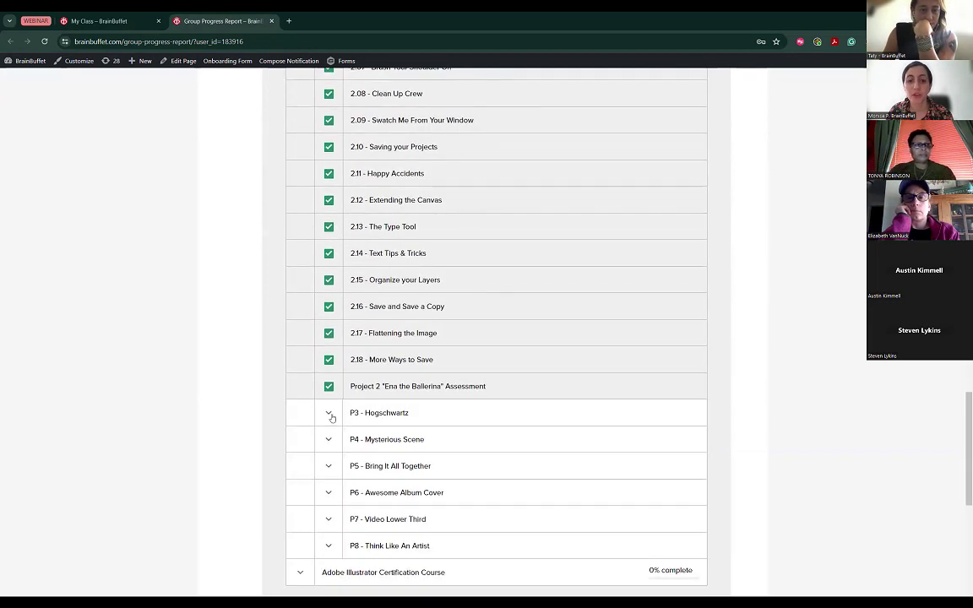
left_click(329, 409)
scroll(346, 407, "down", 4)
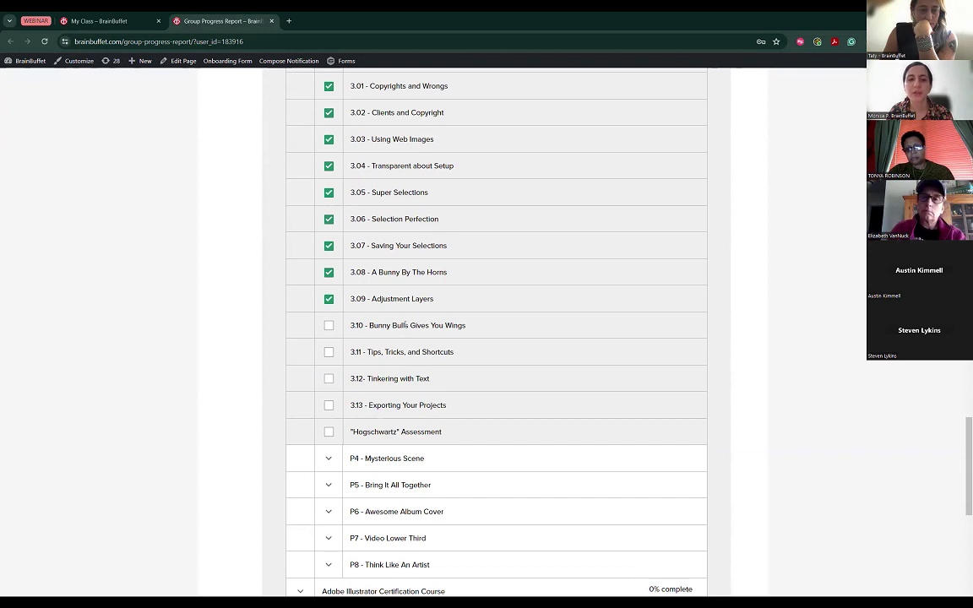
left_click_drag(370, 328, 471, 331)
left_click(469, 335)
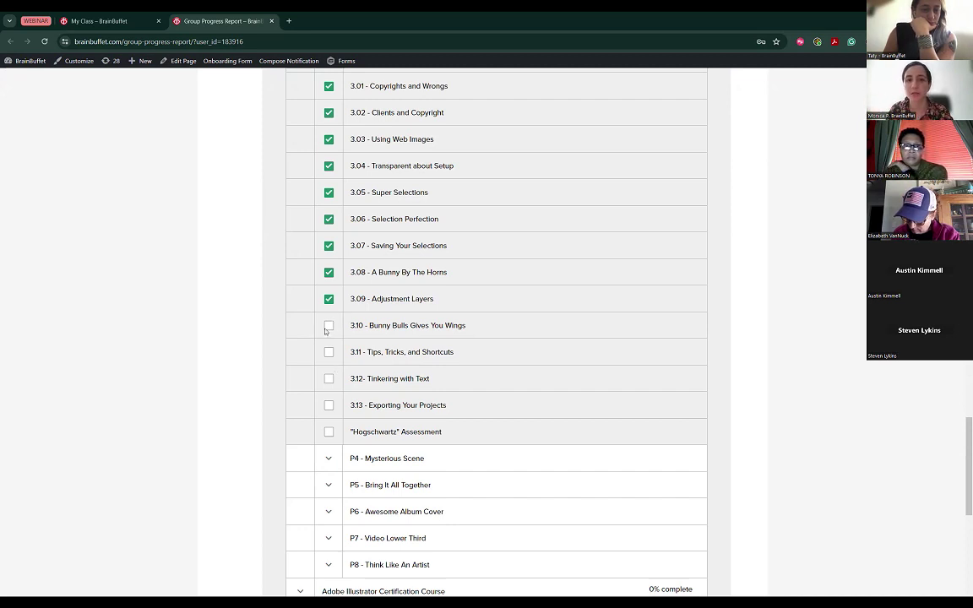
left_click(329, 326)
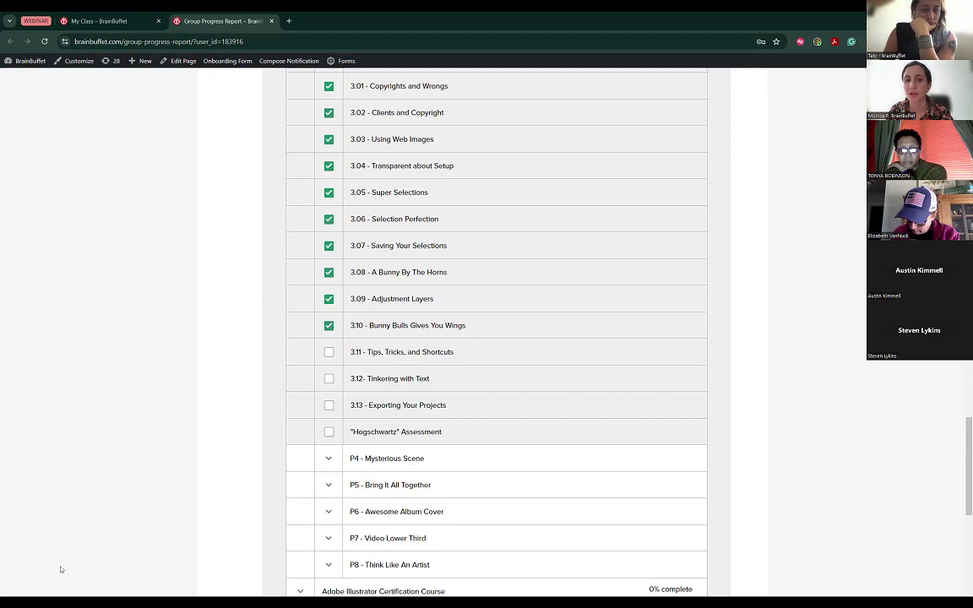
- Expand and collapse the P4 Mysterious Scene lessons, then scroll down to Quiz Activity
scroll(507, 283, "down", 5)
scroll(507, 283, "up", 3)
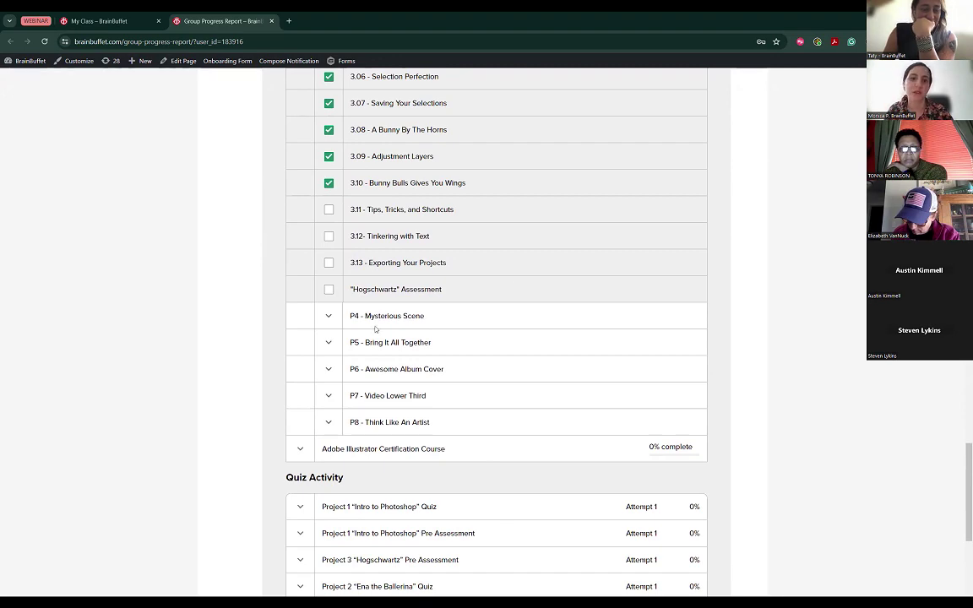
left_click(329, 316)
left_click(330, 326)
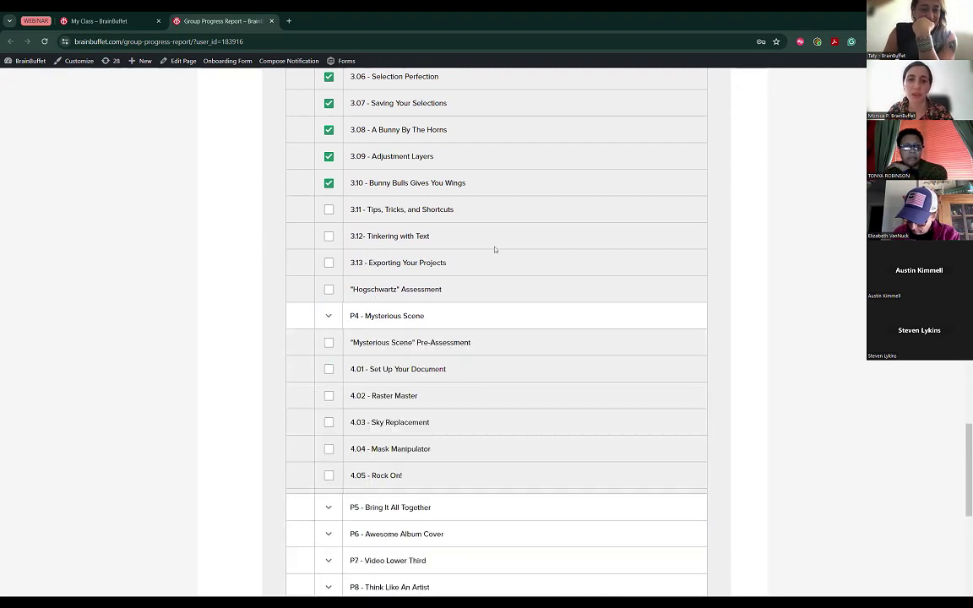
scroll(696, 228, "down", 4)
scroll(696, 242, "down", 1)
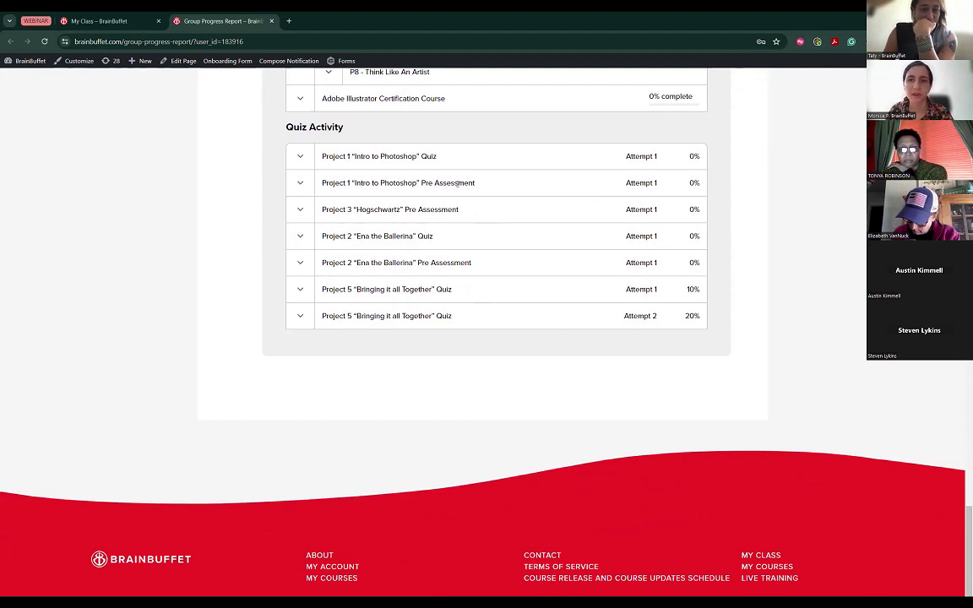
- Look over the quiz attempt rows in Quiz Activity
left_click_drag(387, 172, 400, 345)
left_click(401, 347)
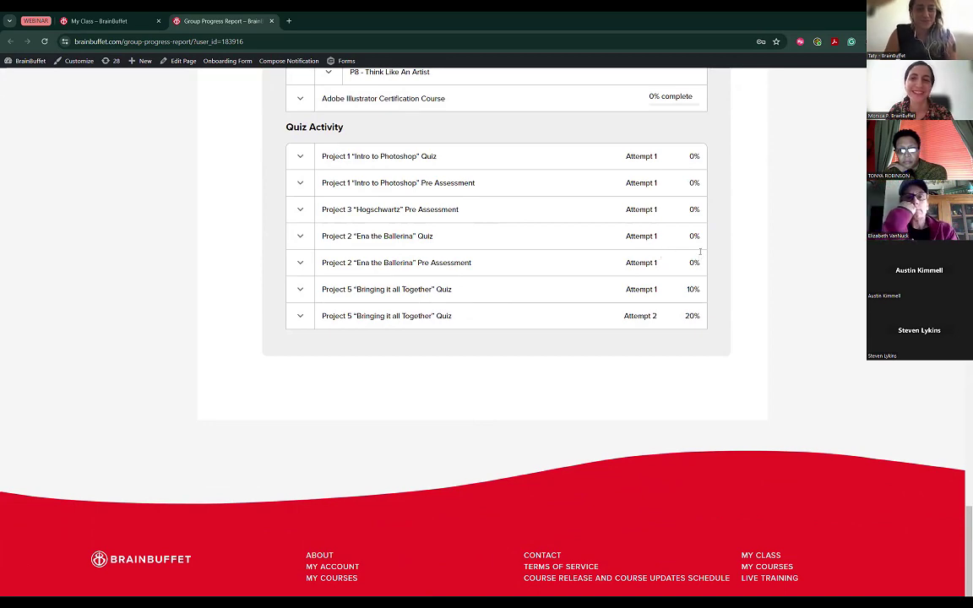
scroll(650, 237, "up", 1)
scroll(641, 199, "down", 1)
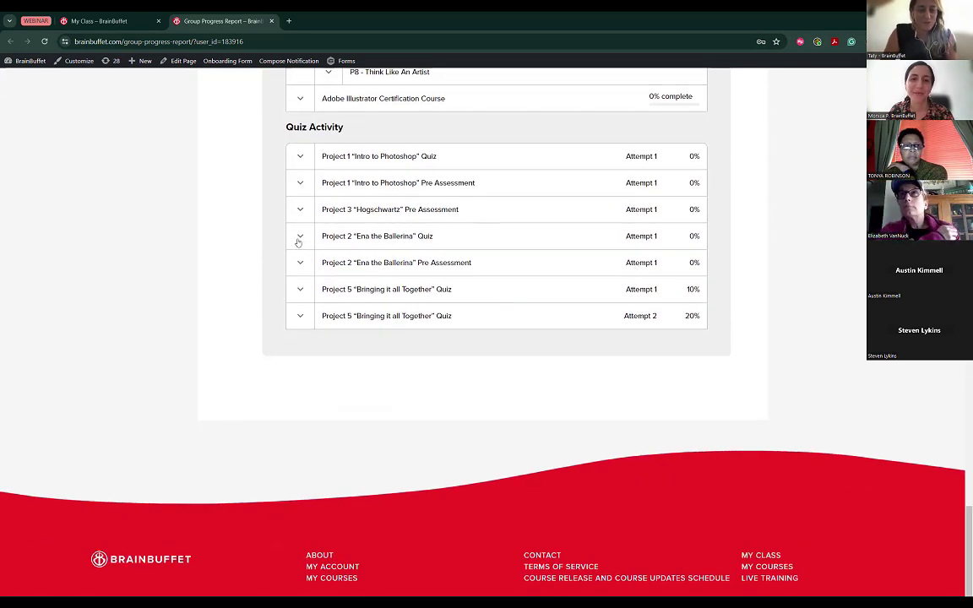
- Expand the Project 2 "Ena the Ballerina" Quiz attempt, submitted March 15, 2024 1:37 pm, then scroll back up
left_click(300, 236)
double_click(369, 263)
triple_click(369, 263)
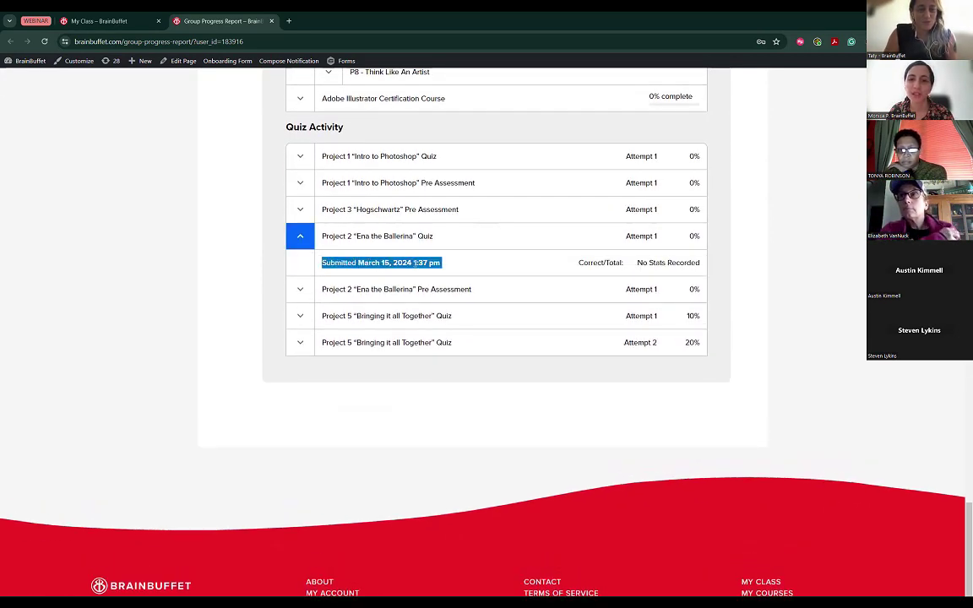
left_click(468, 267)
left_click_drag(578, 262, 699, 263)
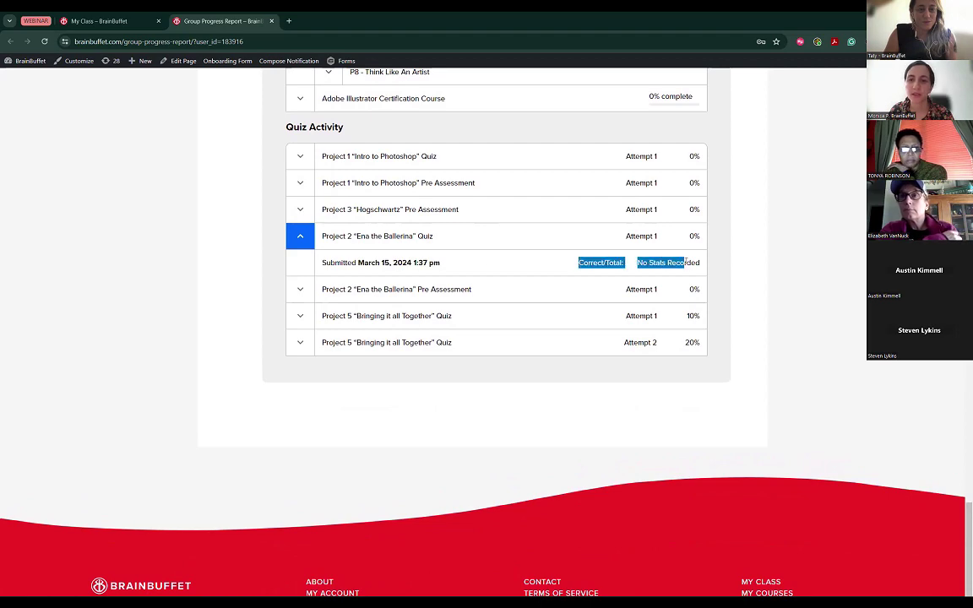
left_click(473, 263)
scroll(465, 258, "up", 3)
scroll(465, 259, "up", 15)
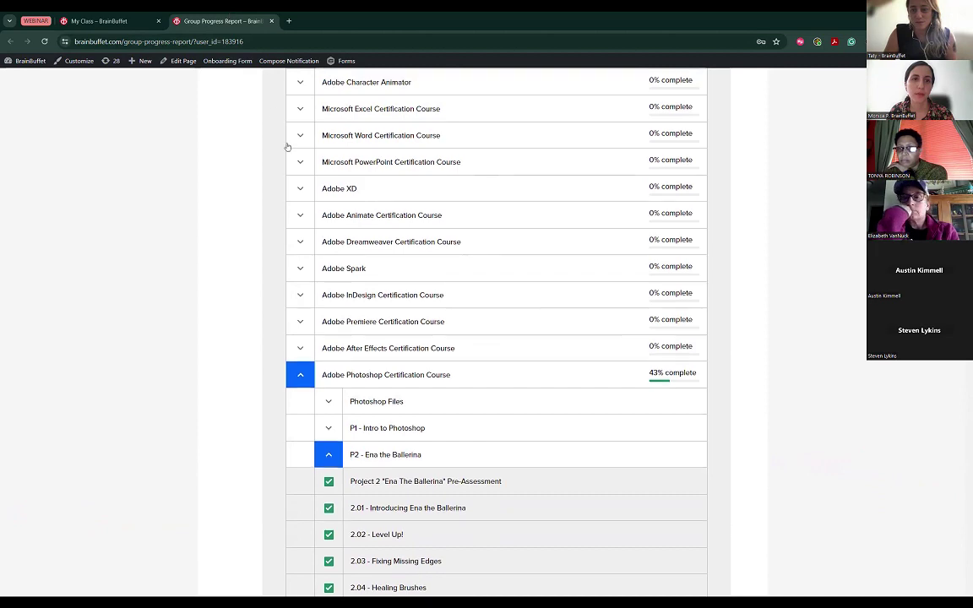
scroll(218, 24, "up", 2)
- Close the Group Progress Report page and expand the WEBINAR tab group
middle_click(223, 24)
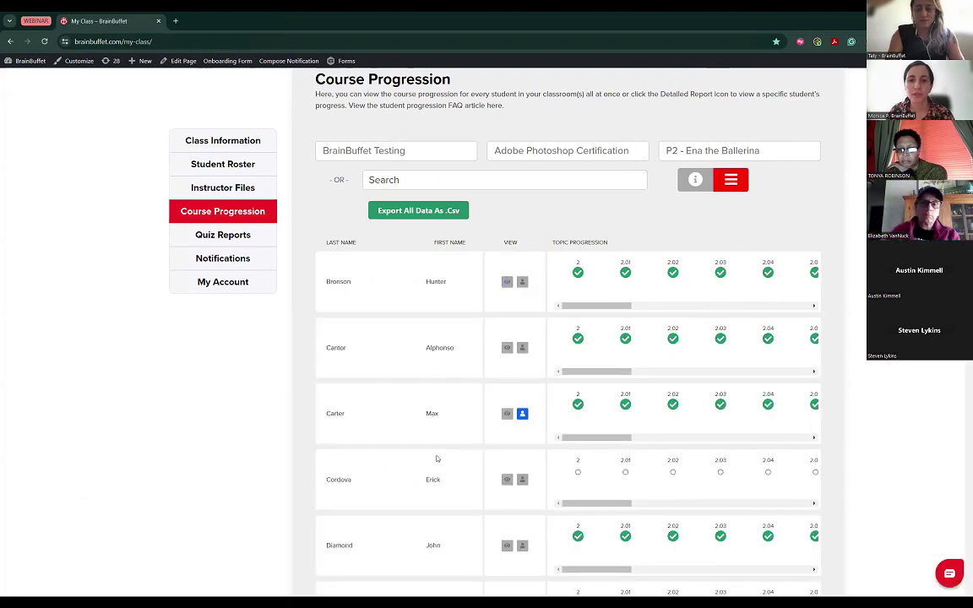
scroll(687, 369, "down", 5)
scroll(688, 366, "down", 2)
scroll(688, 372, "up", 7)
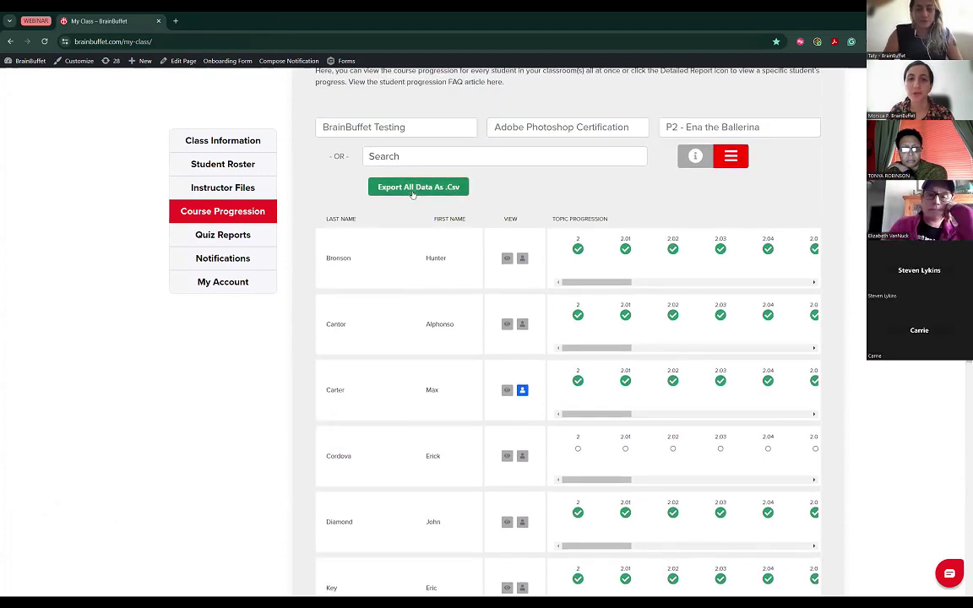
left_click(35, 20)
- In the BB LESSON REPORT sheet, drag the E3:E4 X marks down one row to E4:E5
left_click(183, 22)
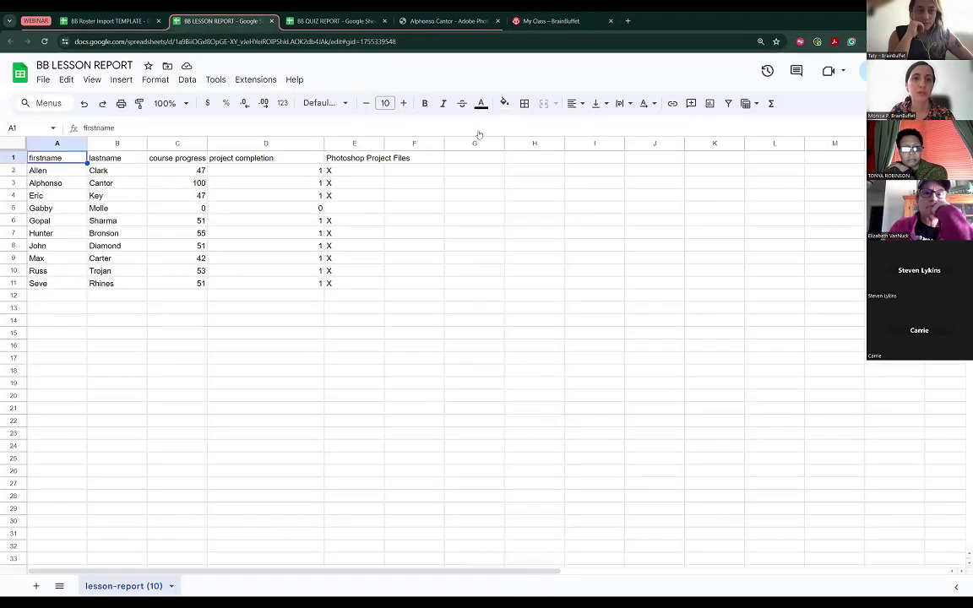
scroll(385, 262, "down", 3)
scroll(404, 256, "up", 3)
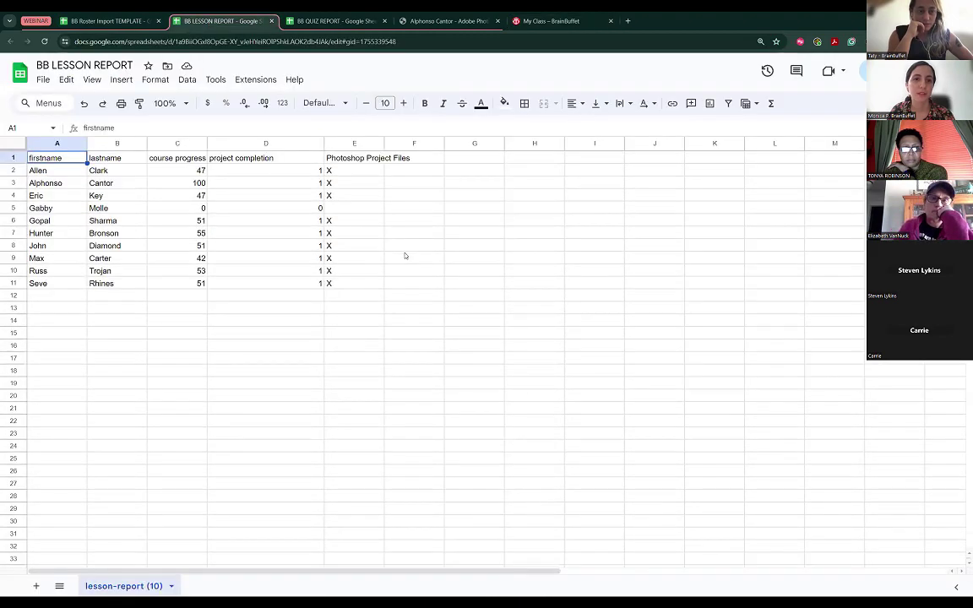
left_click(342, 163)
left_click(343, 183)
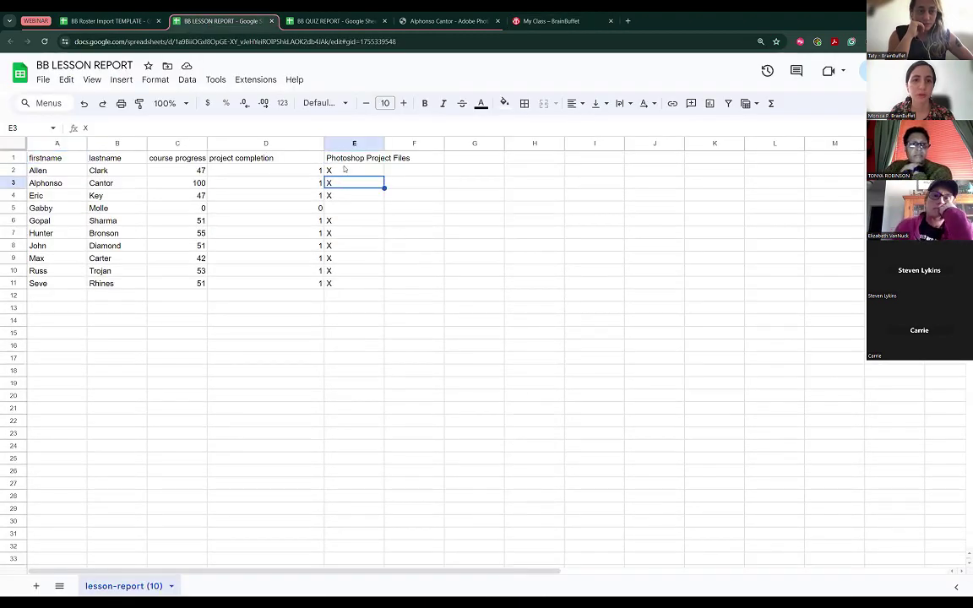
left_click(341, 198, "shift")
left_click_drag(342, 198, 342, 211)
- Check the header cells and course progress values 47 in C2 and 51 in C6
left_click(352, 237)
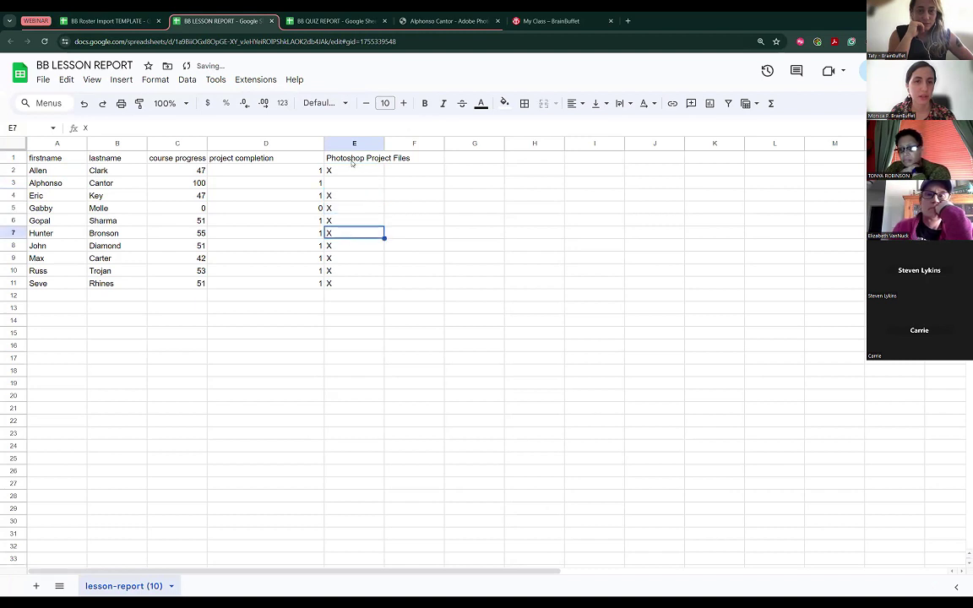
left_click(352, 163)
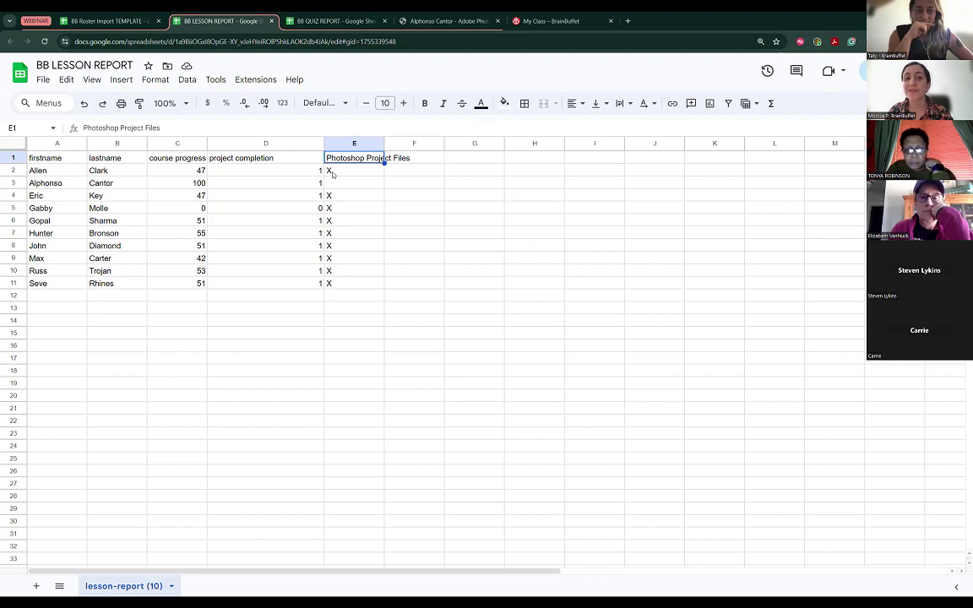
left_click(334, 174)
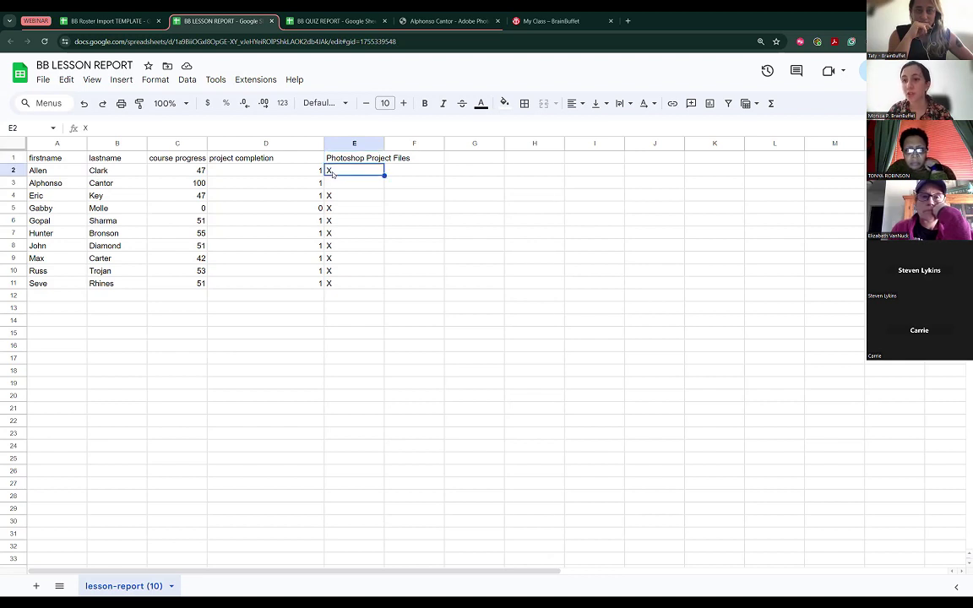
left_click(180, 174)
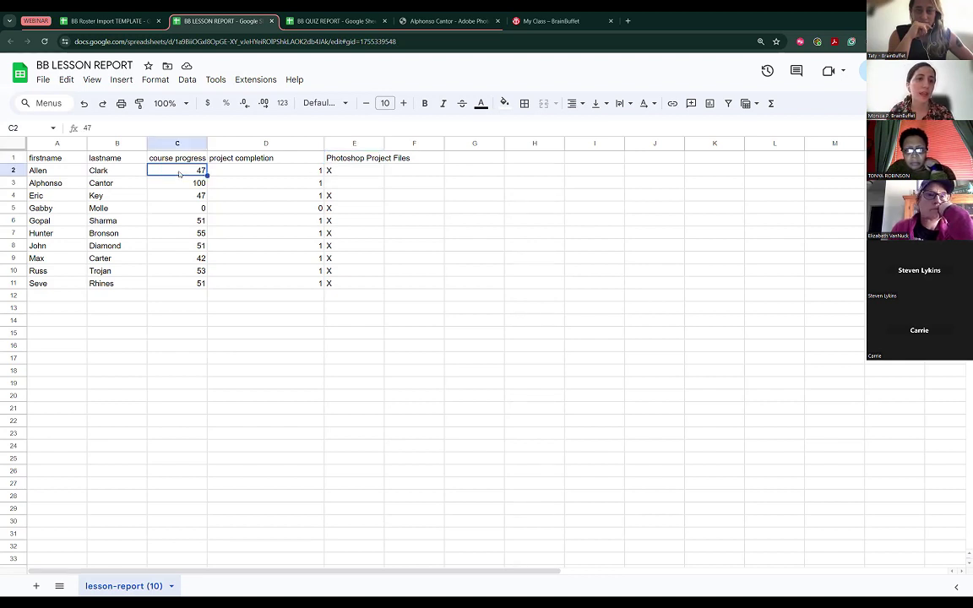
left_click(185, 158)
left_click(178, 170)
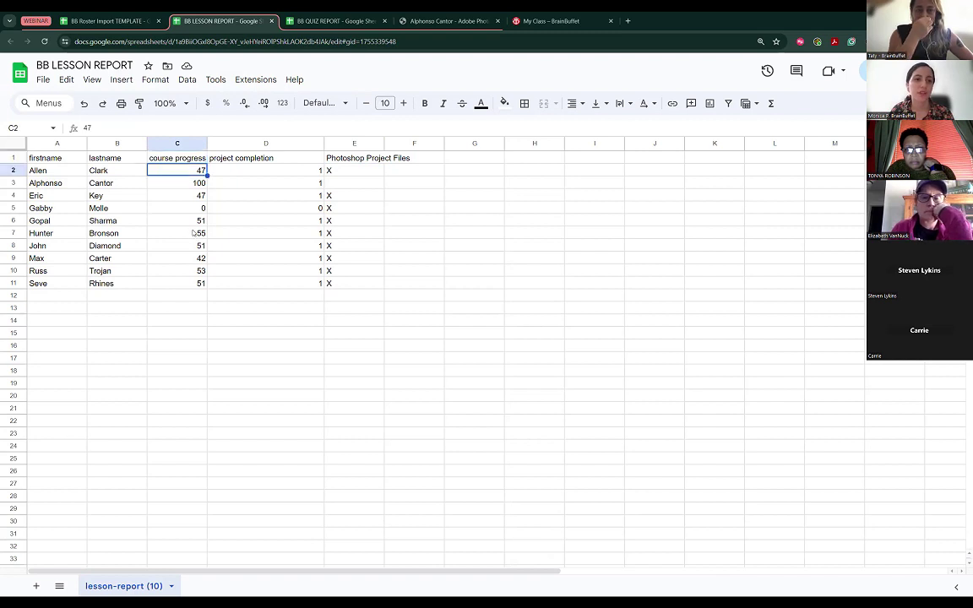
left_click(187, 218)
left_click(133, 160)
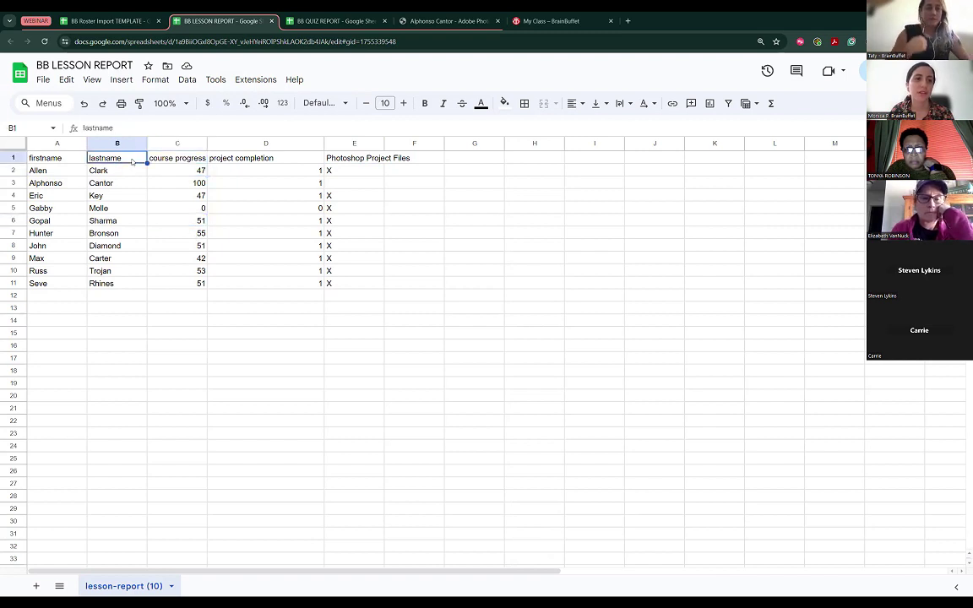
left_click(183, 173)
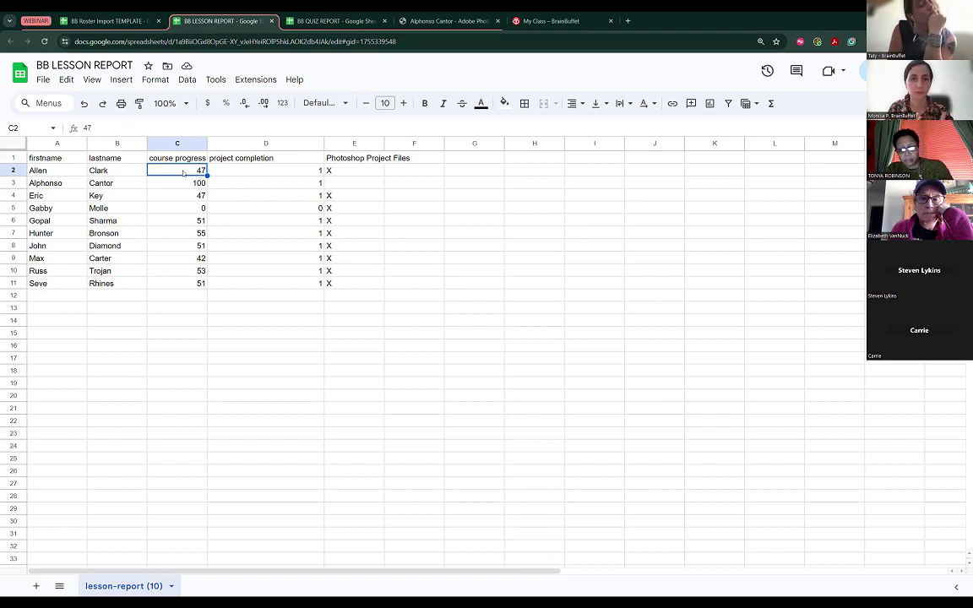
- Review rows 3 and 5, confirming E3 is empty and E5 marked, then return to BrainBuffet
left_click(51, 183)
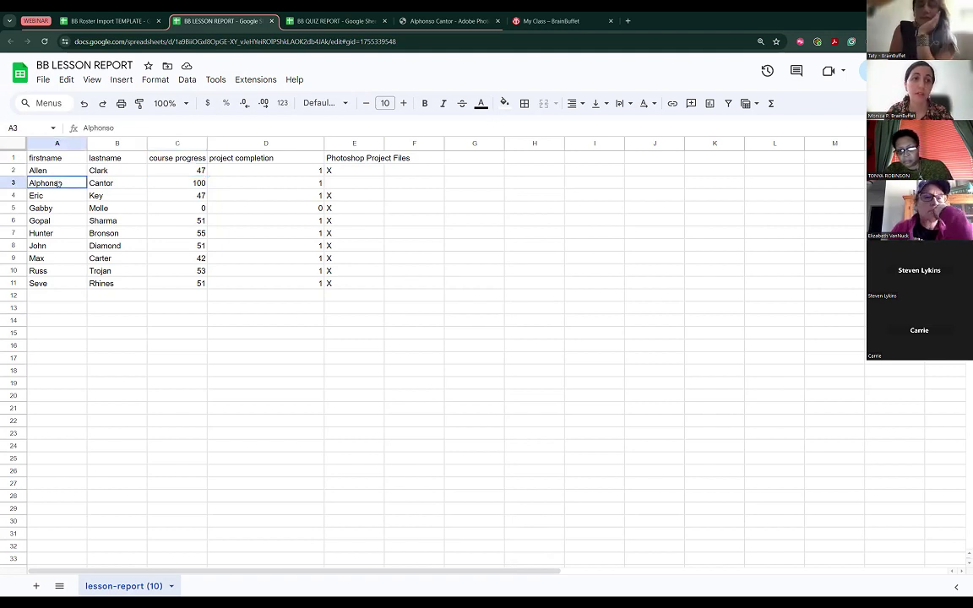
left_click(111, 186)
left_click(178, 184)
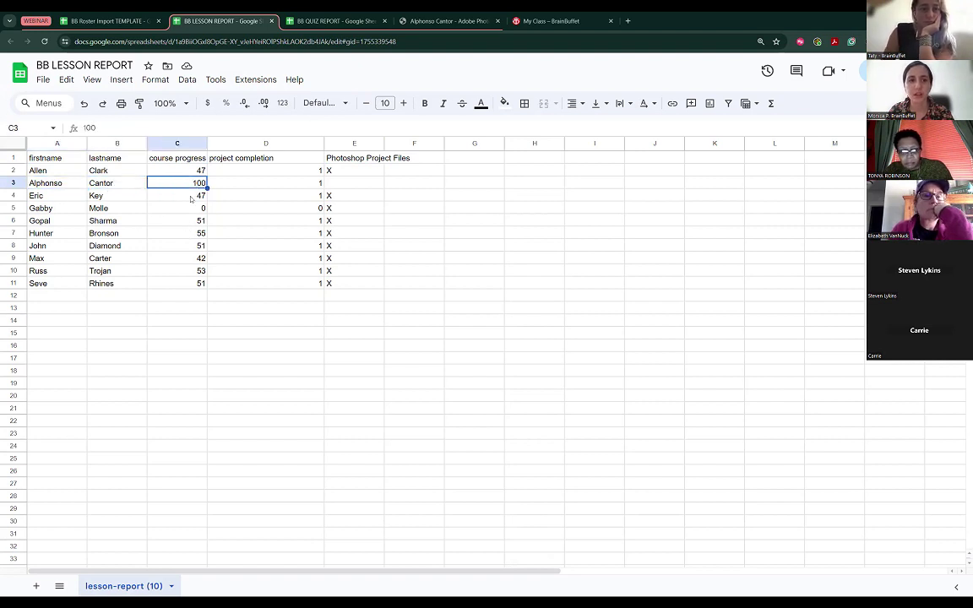
left_click(48, 211)
left_click(191, 212)
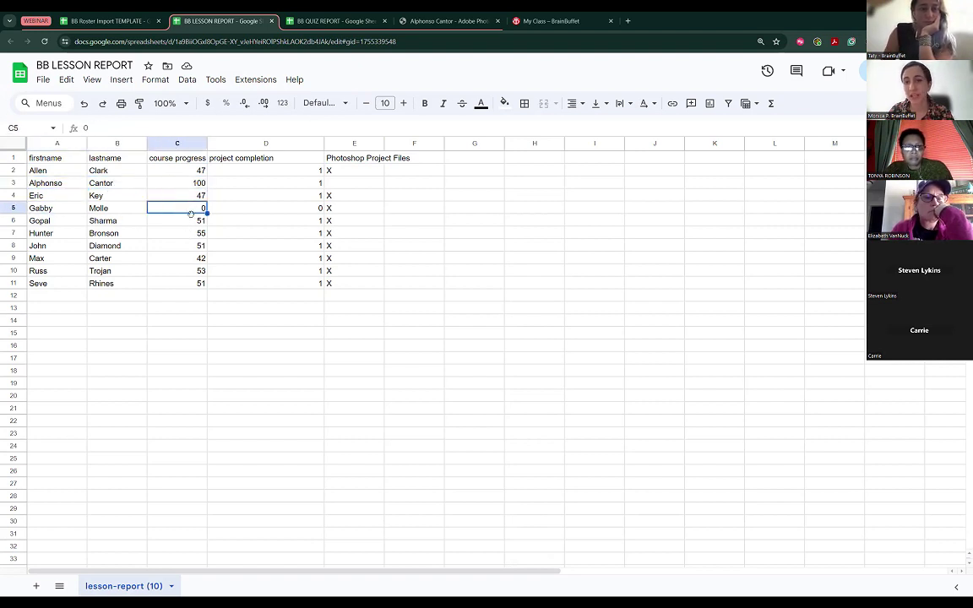
left_click(338, 212)
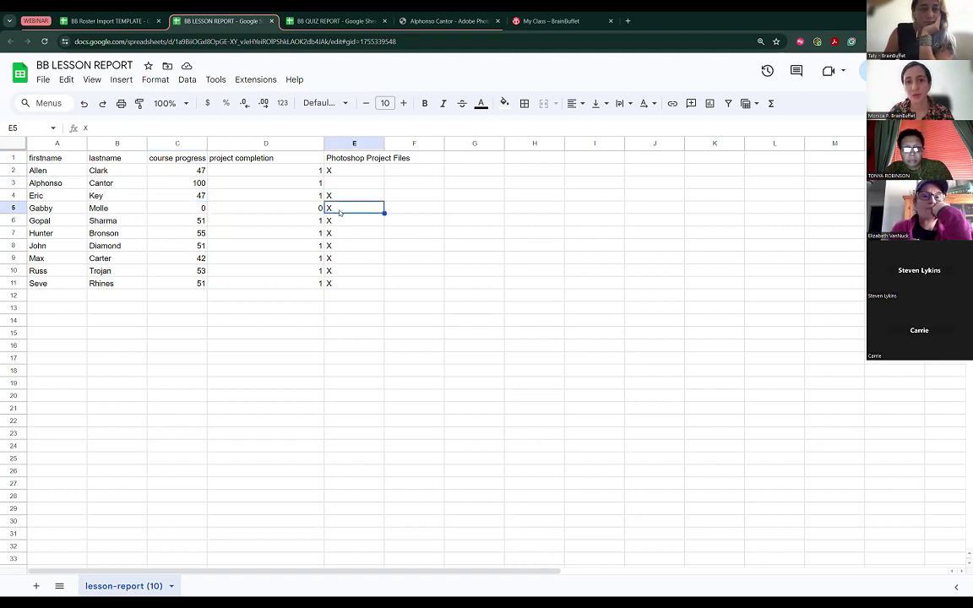
left_click(287, 186)
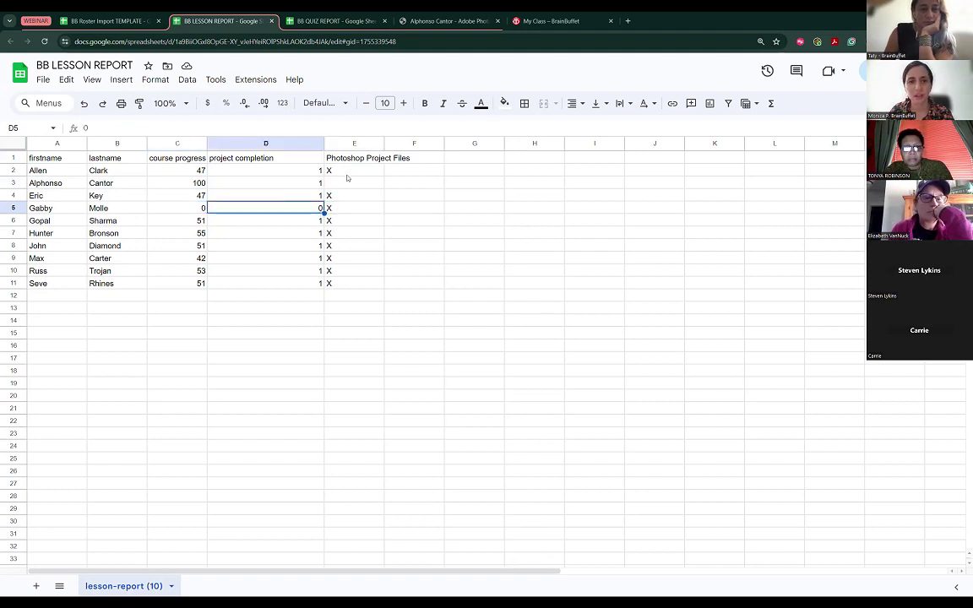
left_click(344, 187)
left_click(316, 208)
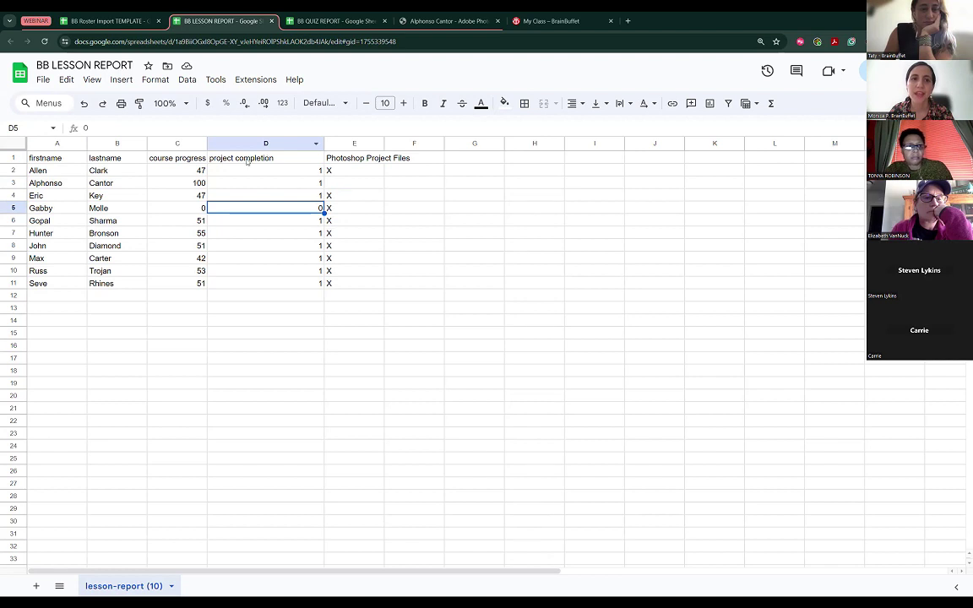
left_click(344, 172)
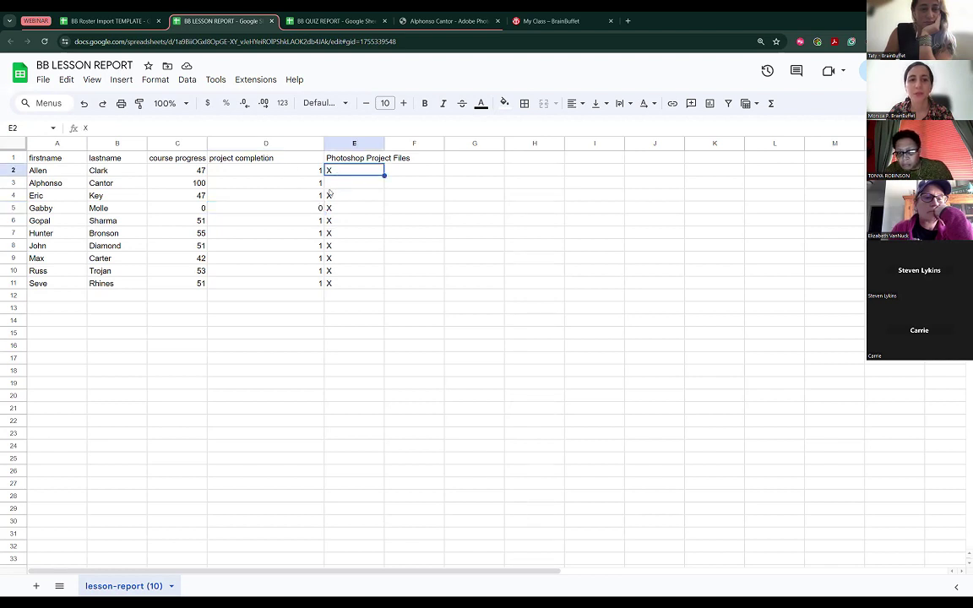
left_click(355, 196)
left_click(288, 208)
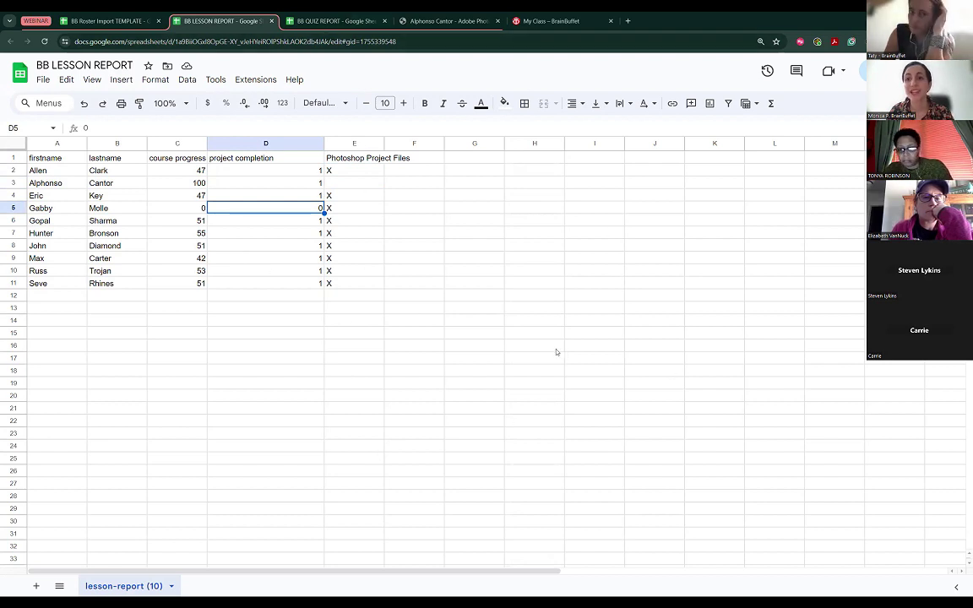
left_click(51, 19)
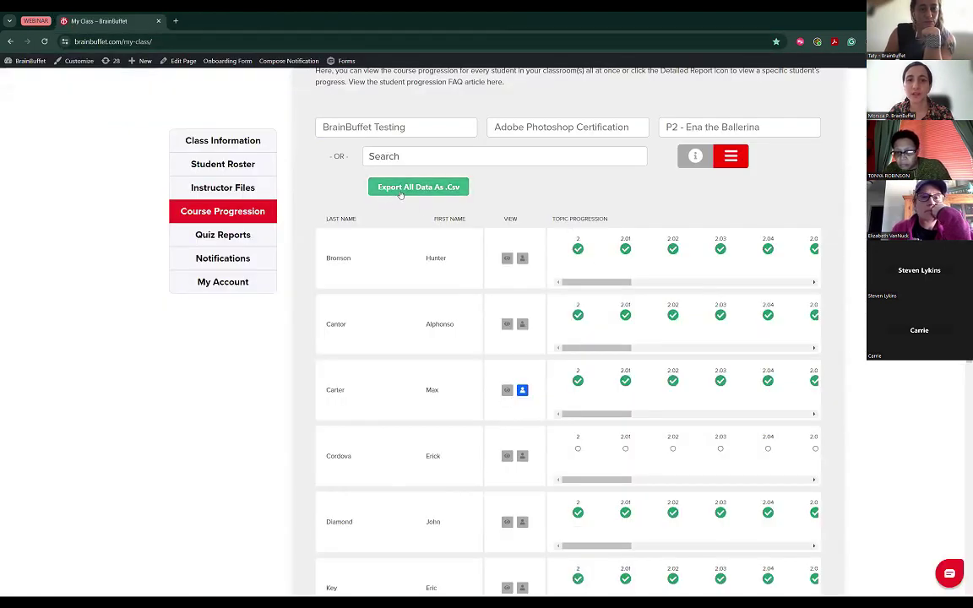
scroll(401, 199, "up", 2)
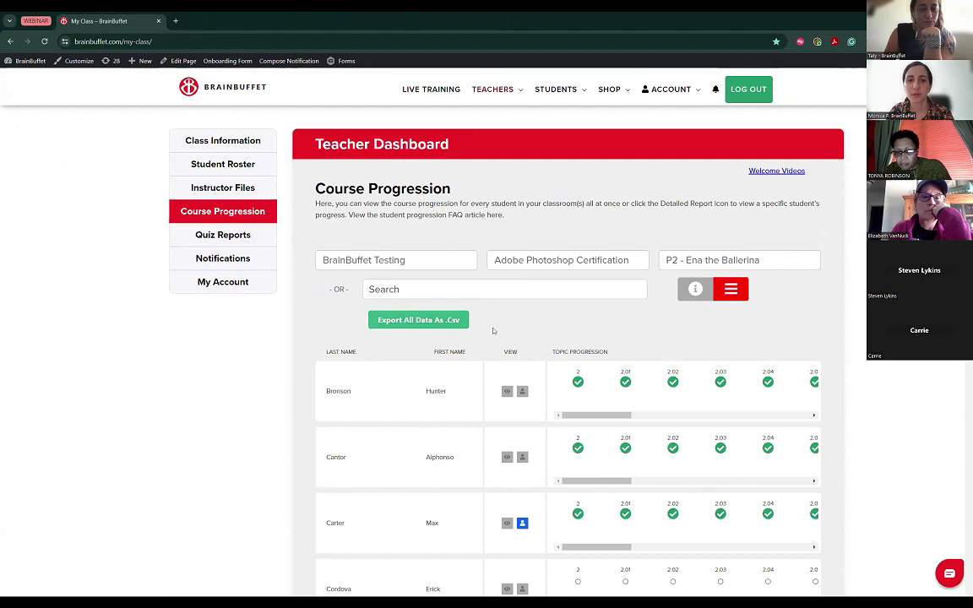
scroll(576, 311, "down", 6)
scroll(577, 311, "down", 2)
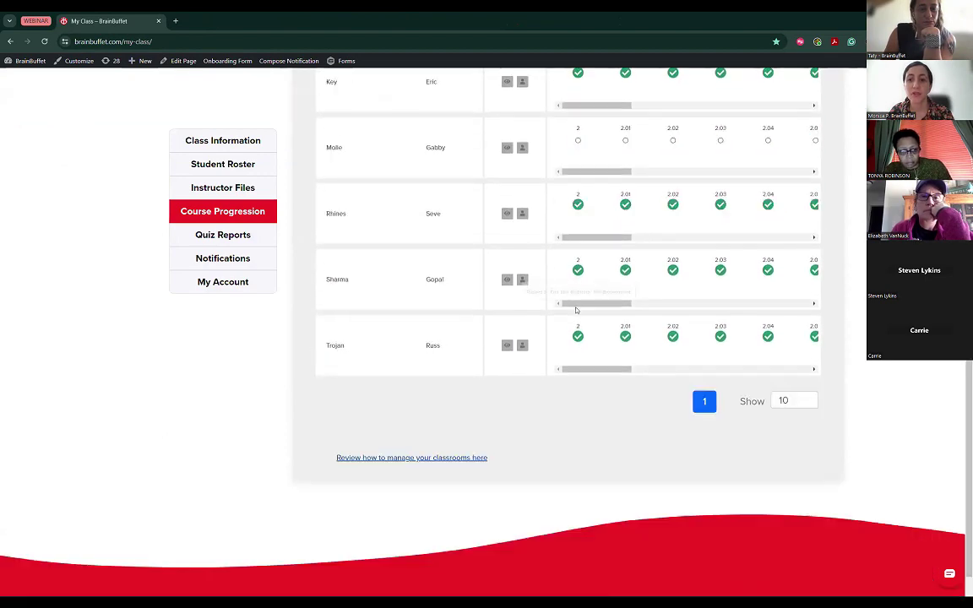
scroll(576, 311, "up", 4)
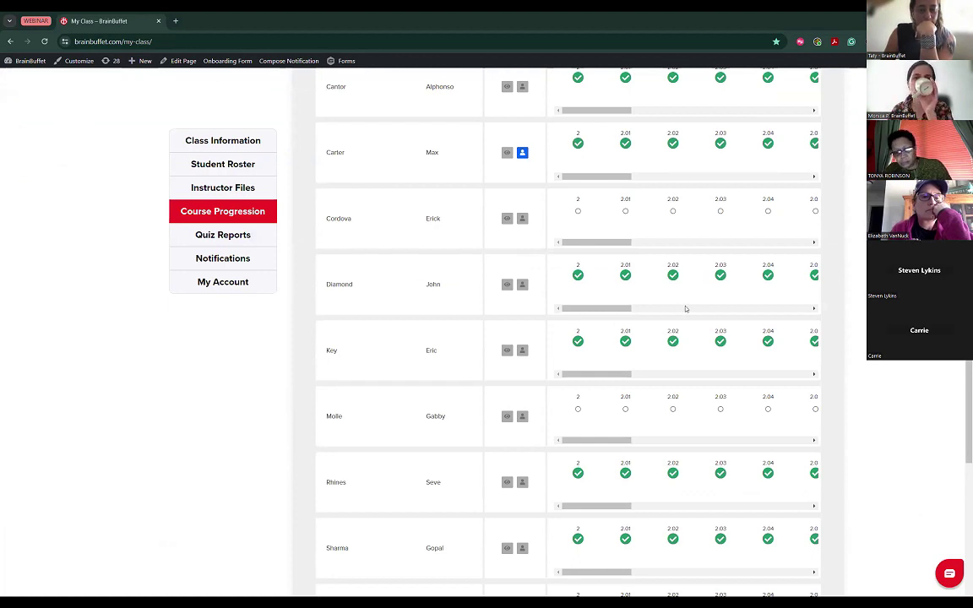
scroll(684, 309, "up", 5)
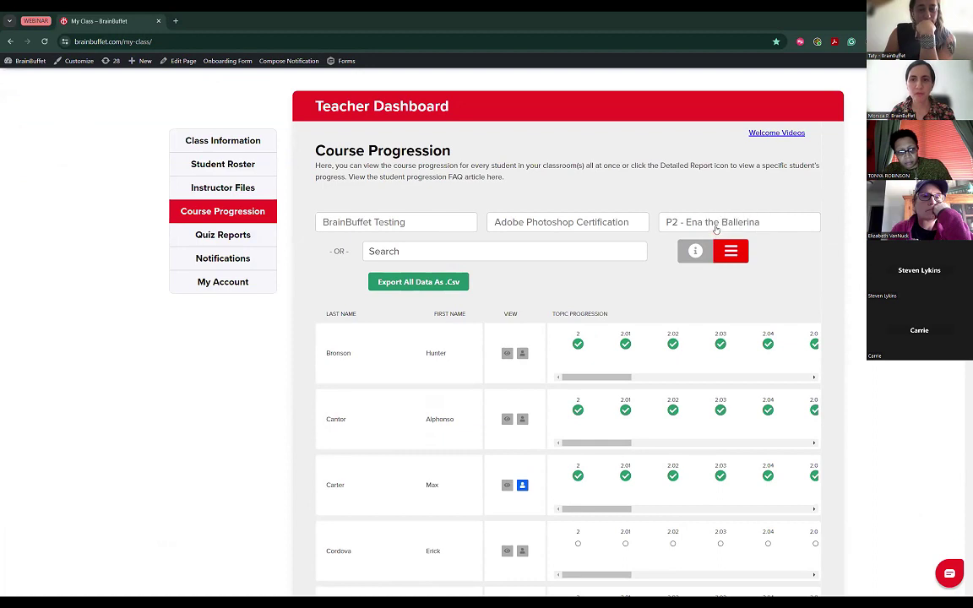
- Filter Course Progression to P8 - Think Like An Artist, showing one student at 100% (5/5)
left_click(715, 227)
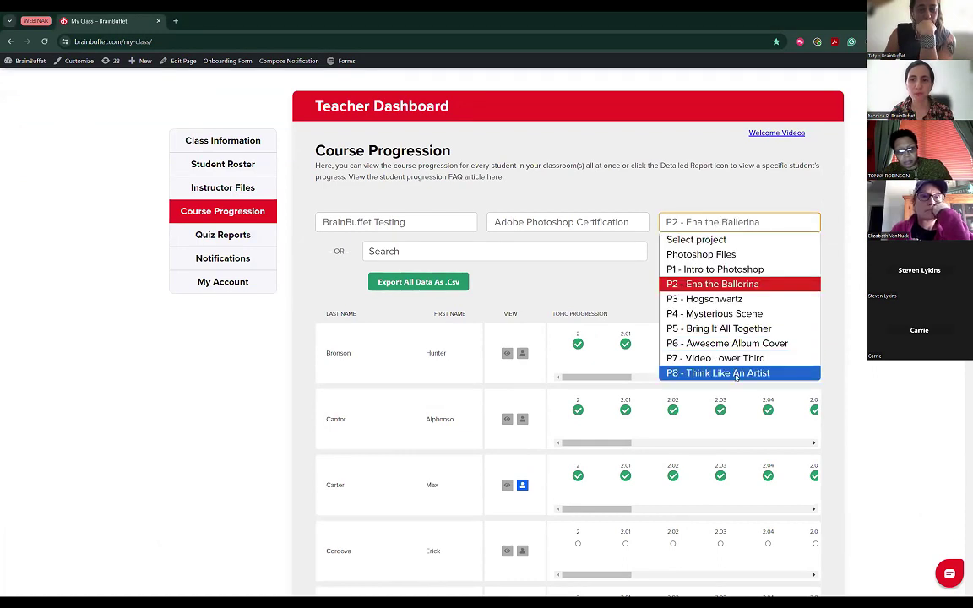
left_click(736, 375)
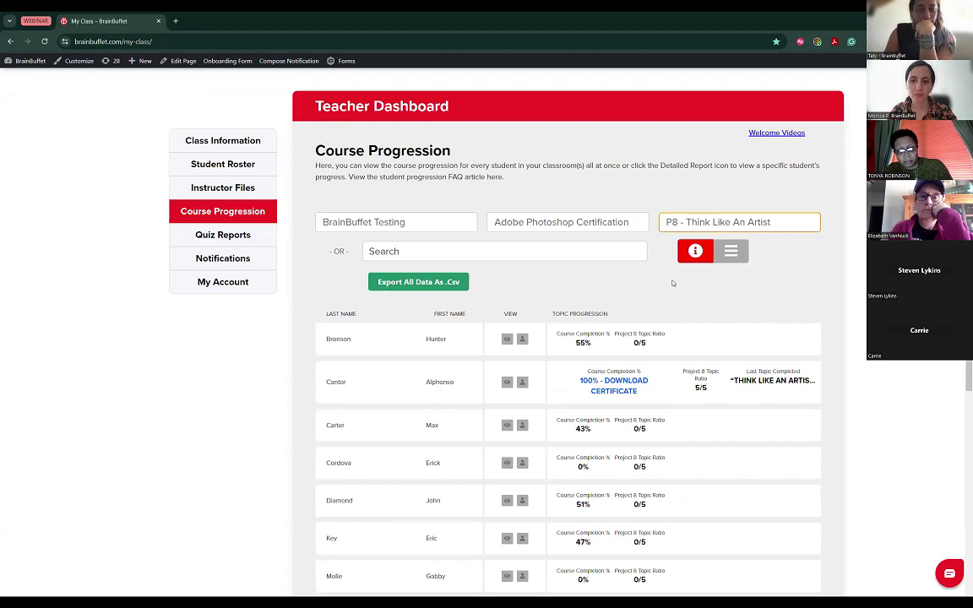
scroll(673, 283, "down", 1)
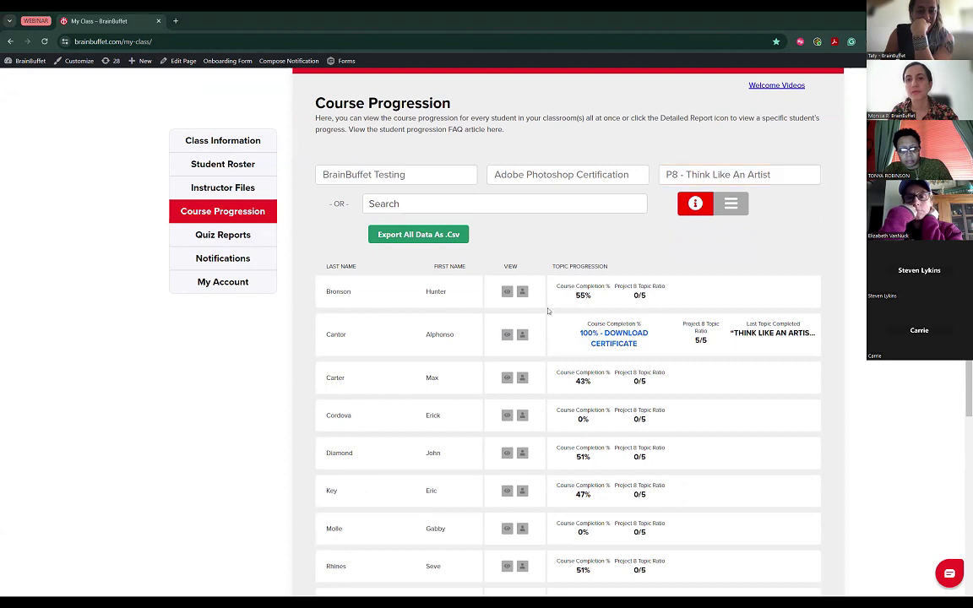
left_click(749, 178)
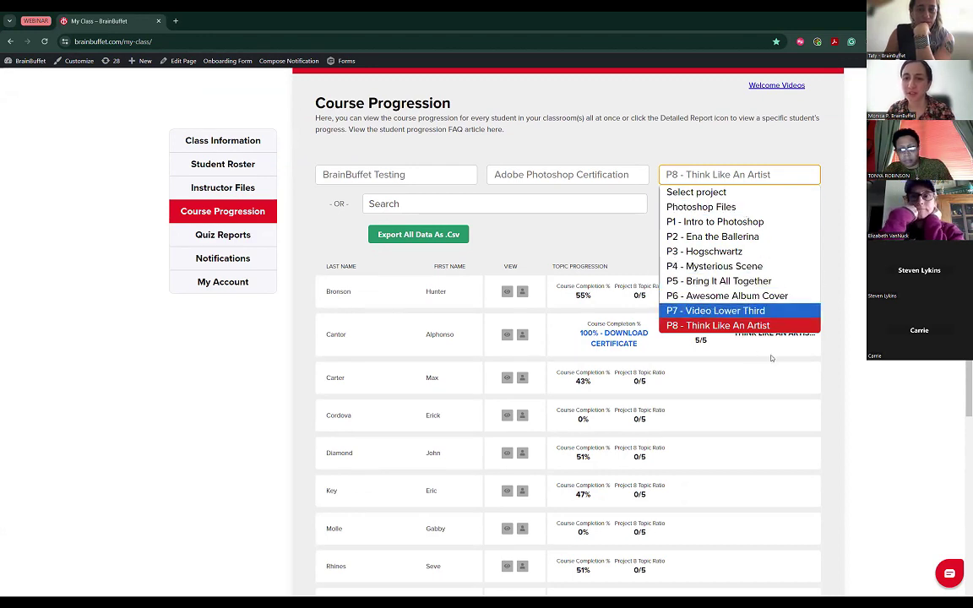
left_click(620, 248)
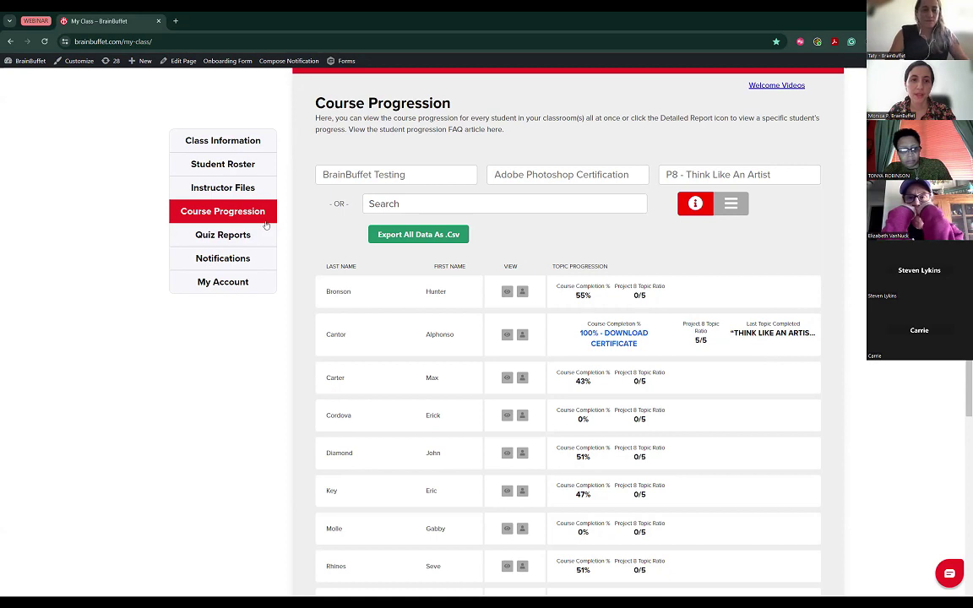
- Open Quiz Reports with Group Visual Arts 2024 | 1st Period and Course Adobe Photoshop Certification
left_click(222, 237)
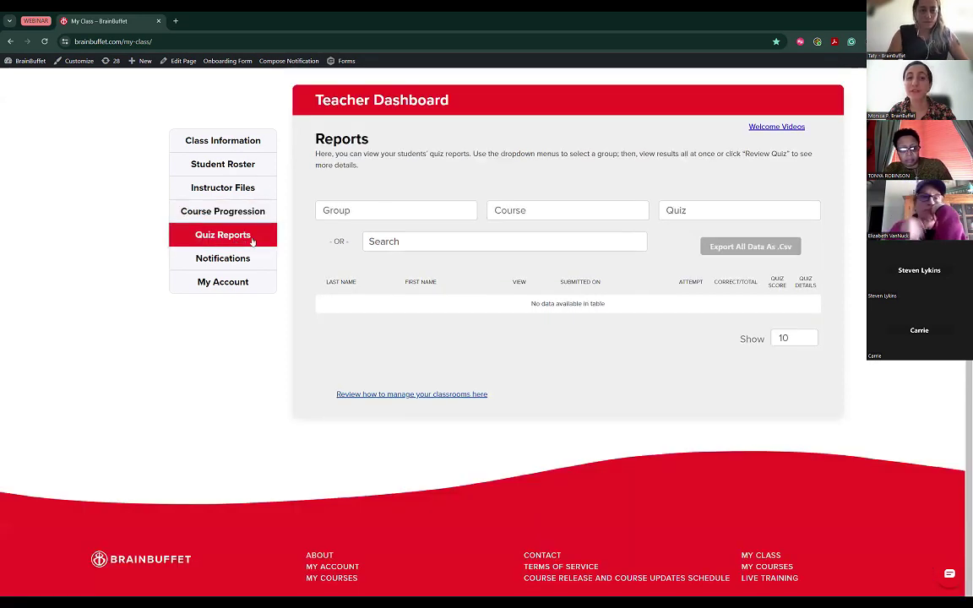
left_click(374, 209)
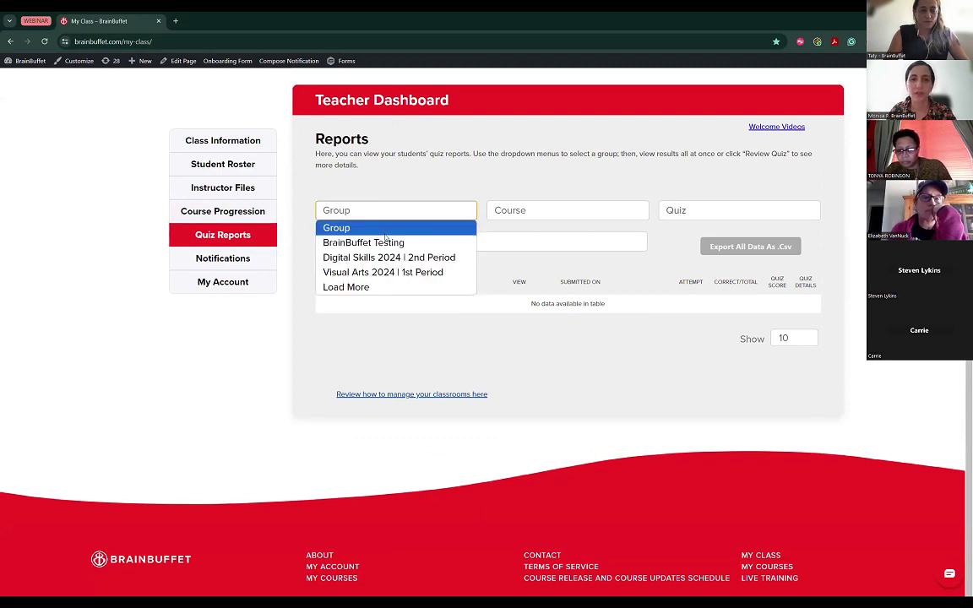
left_click(385, 244)
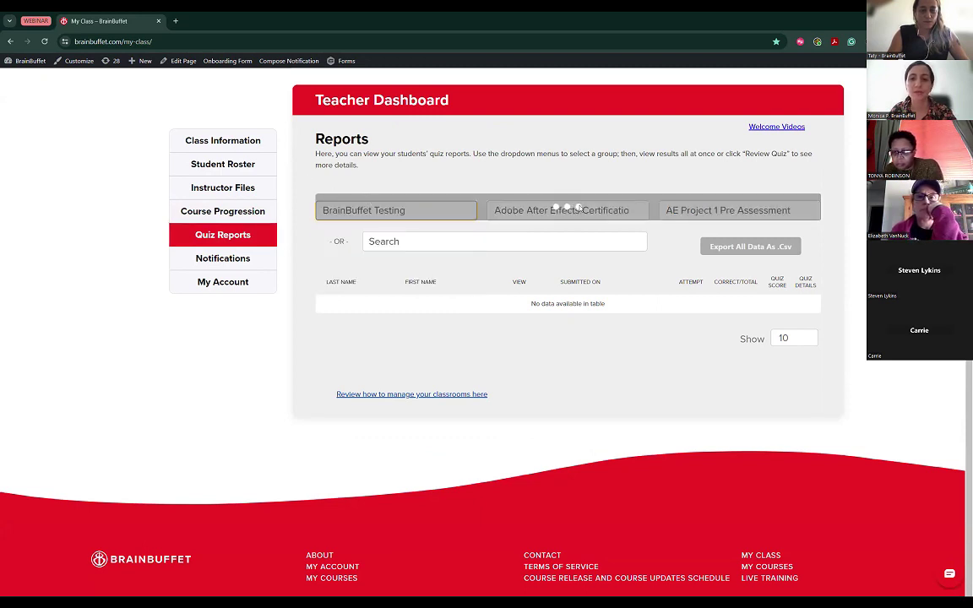
left_click(582, 214)
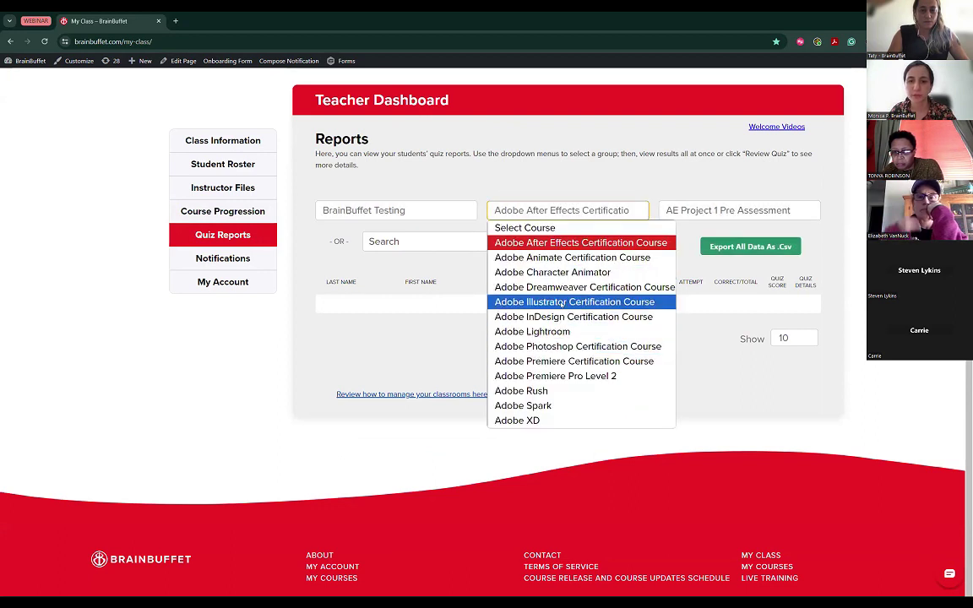
left_click(389, 211)
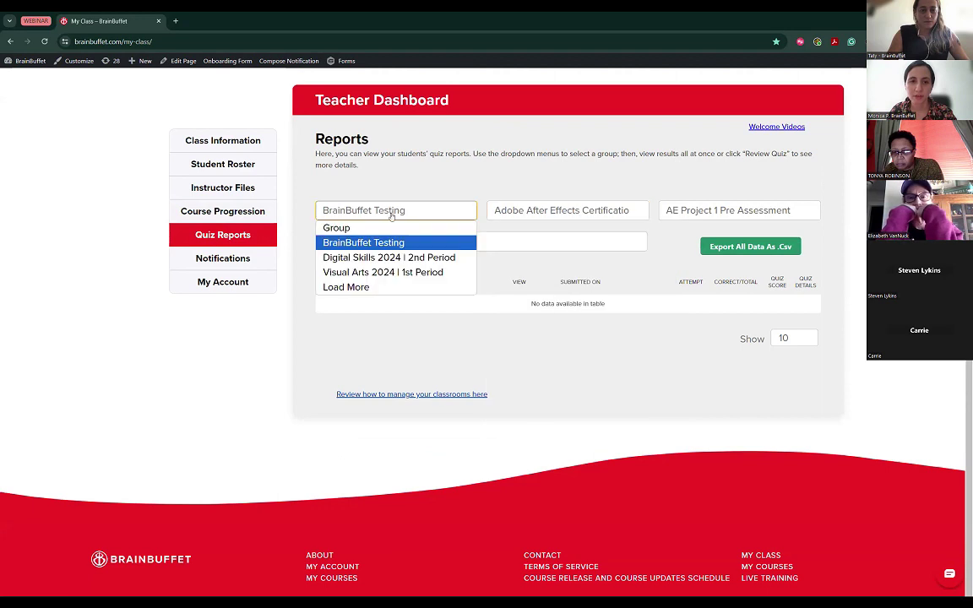
left_click(417, 273)
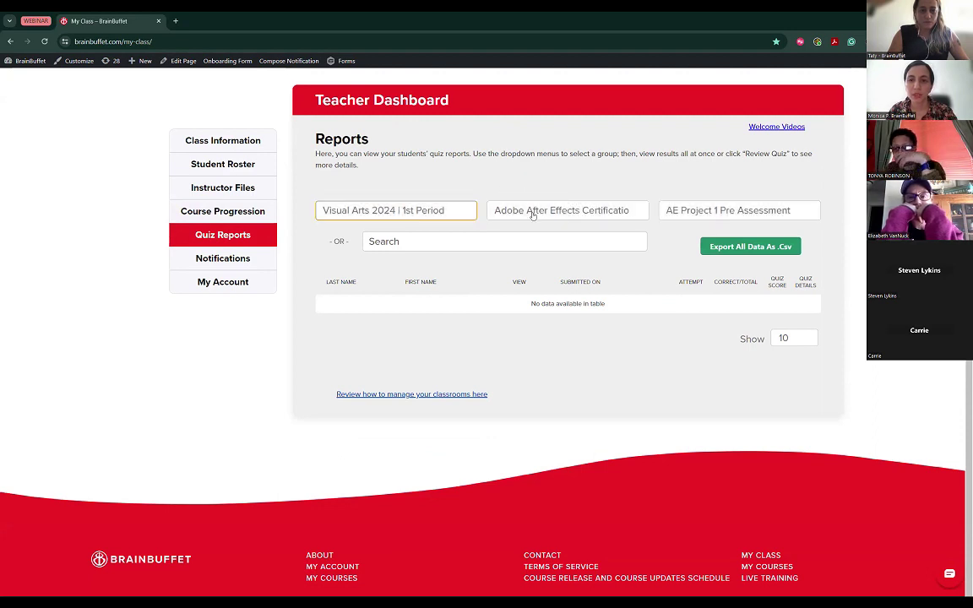
left_click(532, 210)
left_click(583, 348)
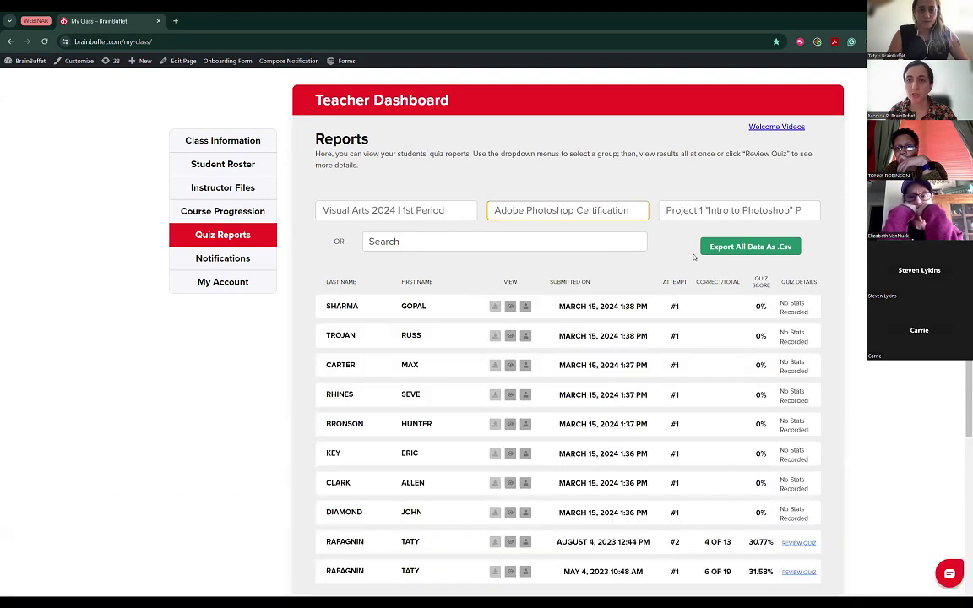
scroll(672, 159, "down", 3)
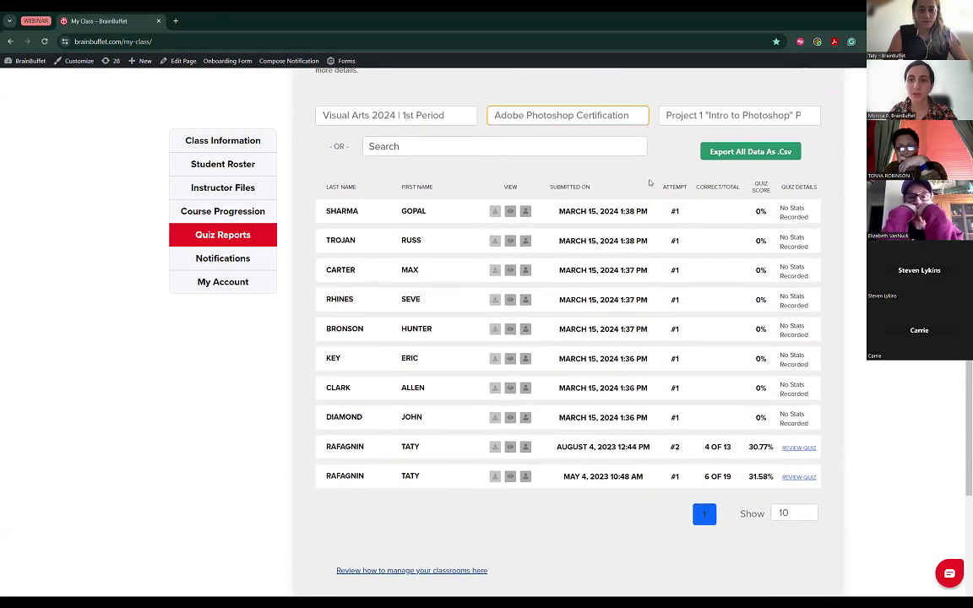
left_click_drag(674, 140, 682, 365)
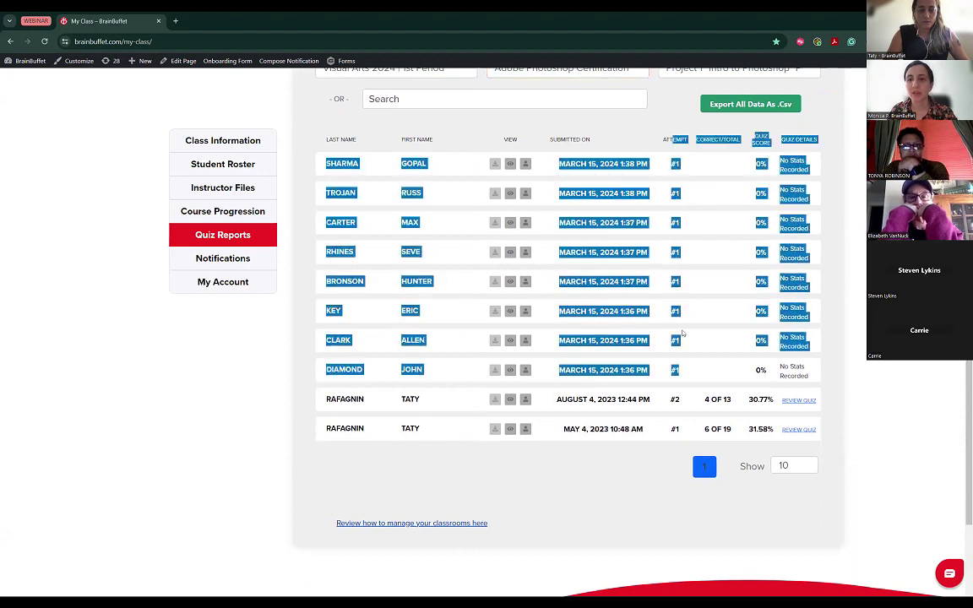
left_click(724, 417)
triple_click(720, 404)
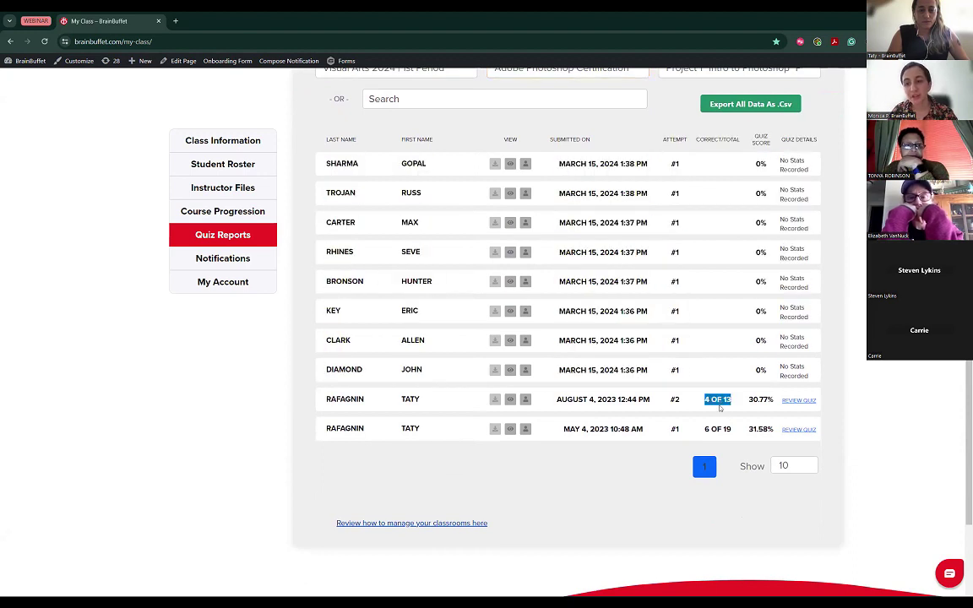
left_click(722, 442)
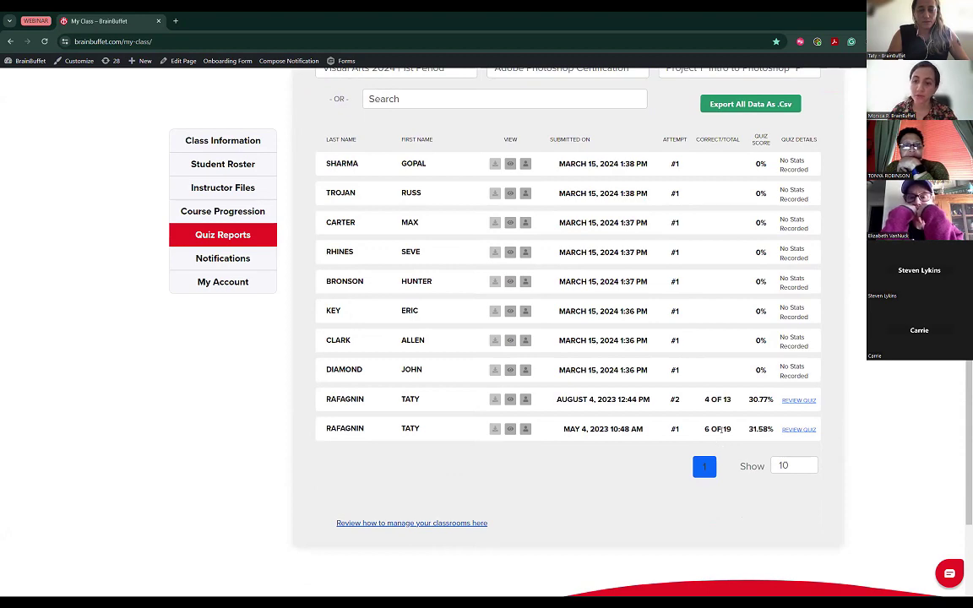
triple_click(718, 430)
left_click(725, 394)
scroll(725, 394, "down", 1)
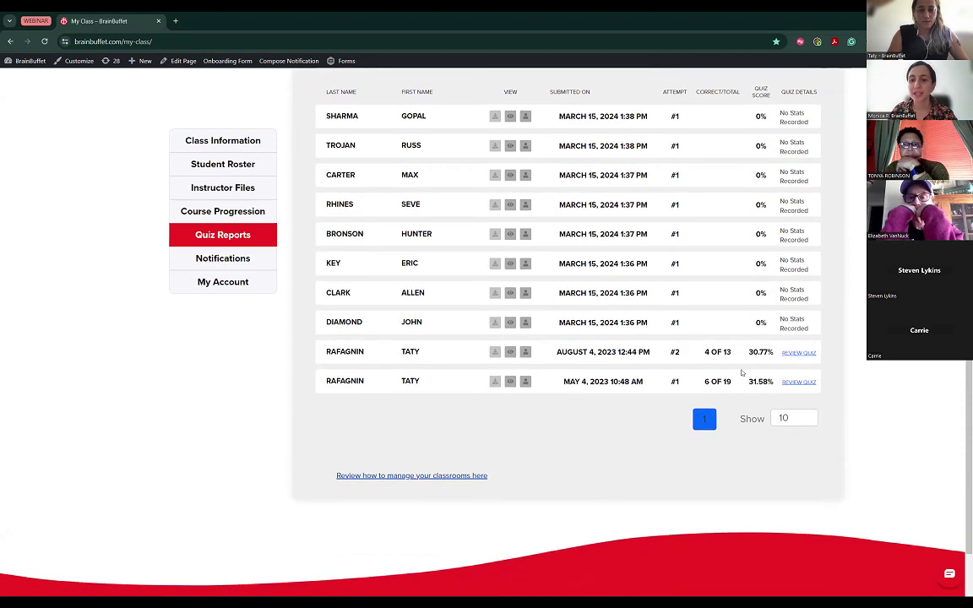
- Open the August 4, 2023 attempt's detailed review and expand the answers for questions 3 and 4
left_click(795, 353)
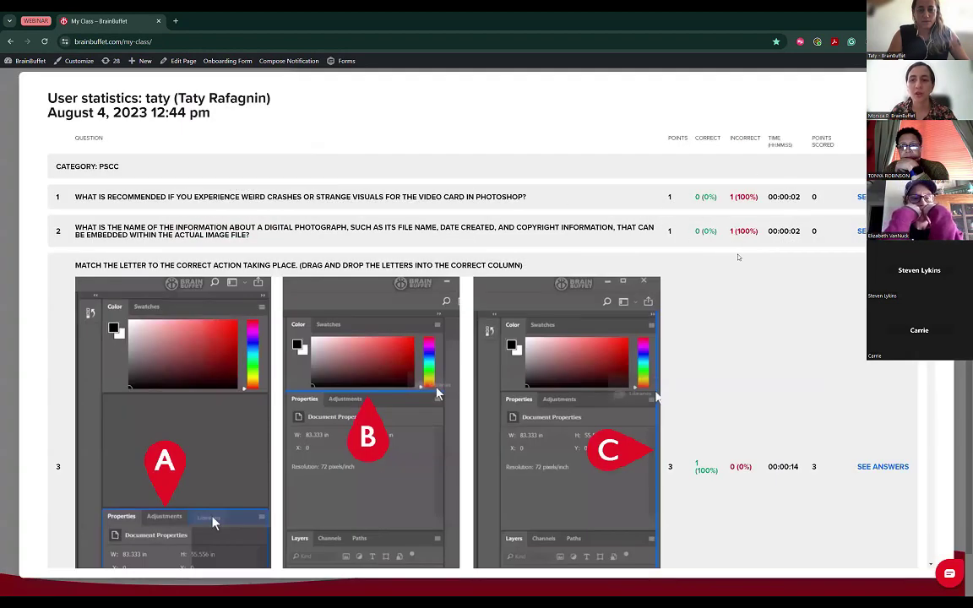
scroll(821, 132, "down", 3)
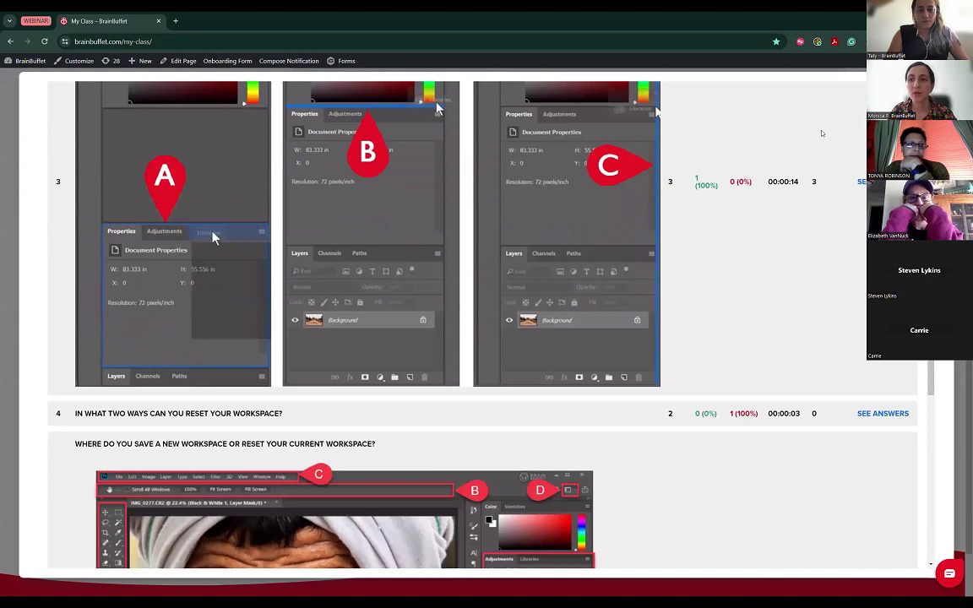
left_click(799, 204)
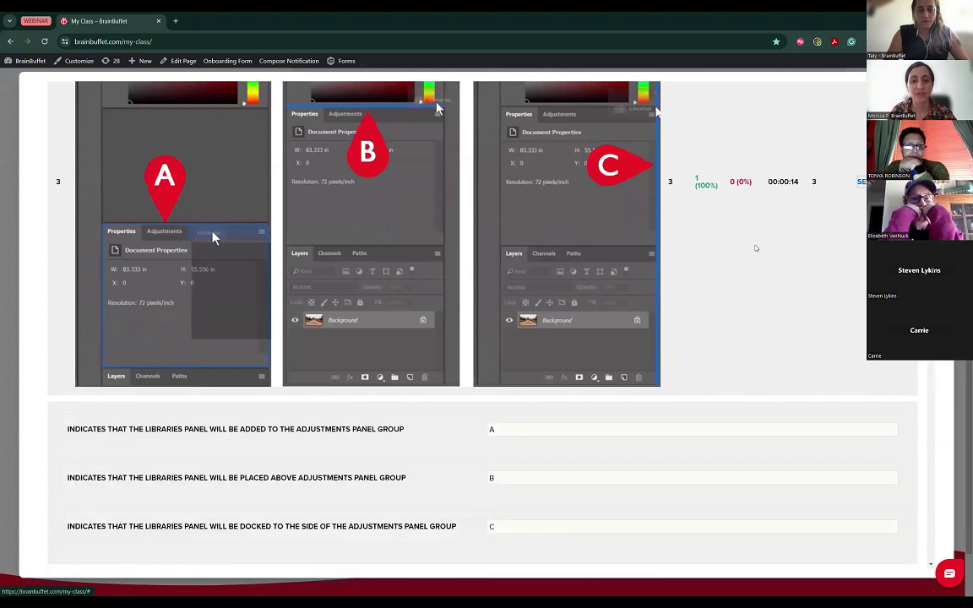
scroll(748, 256, "down", 2)
scroll(748, 255, "down", 1)
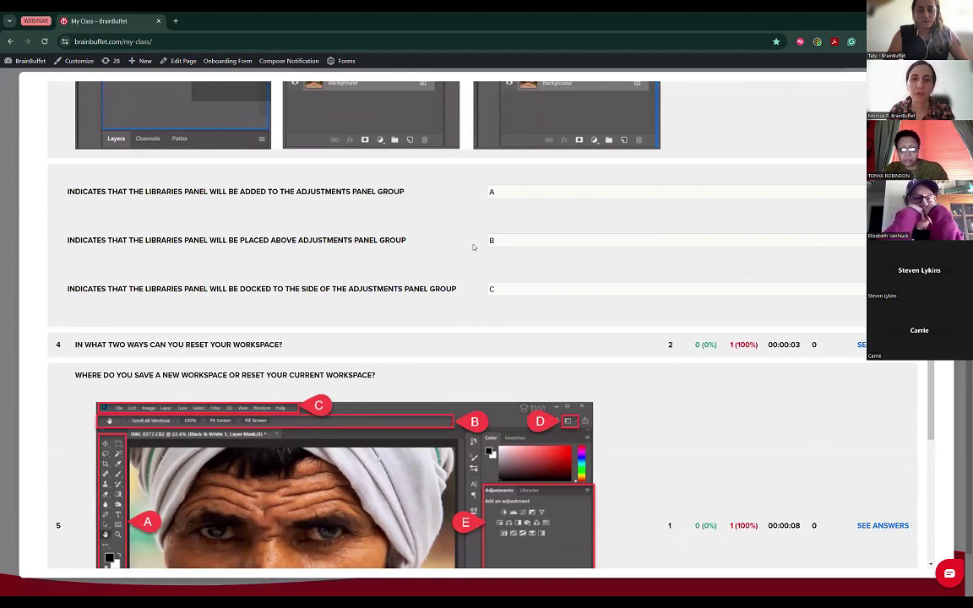
scroll(637, 252, "up", 5)
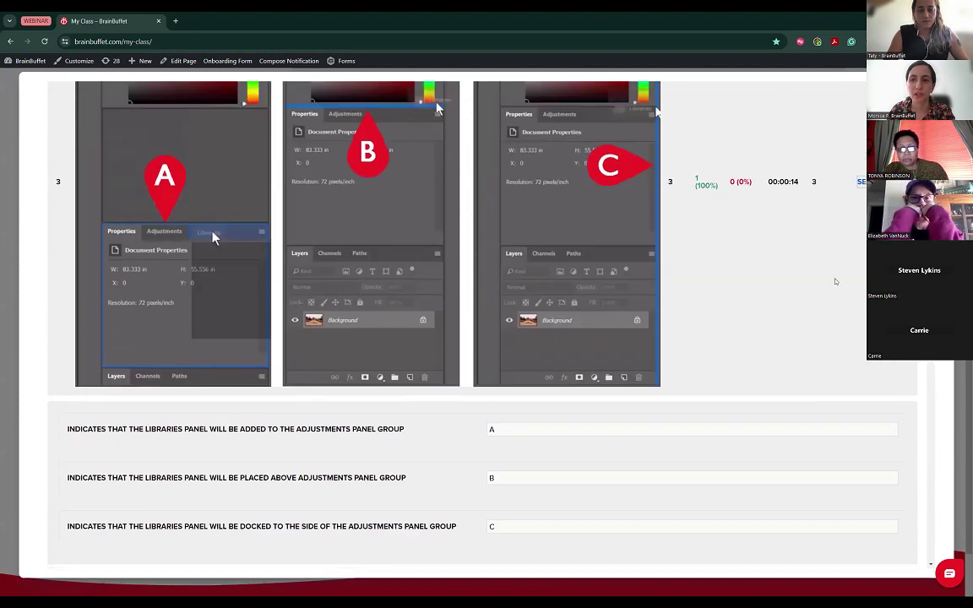
scroll(836, 281, "down", 4)
scroll(820, 308, "down", 3)
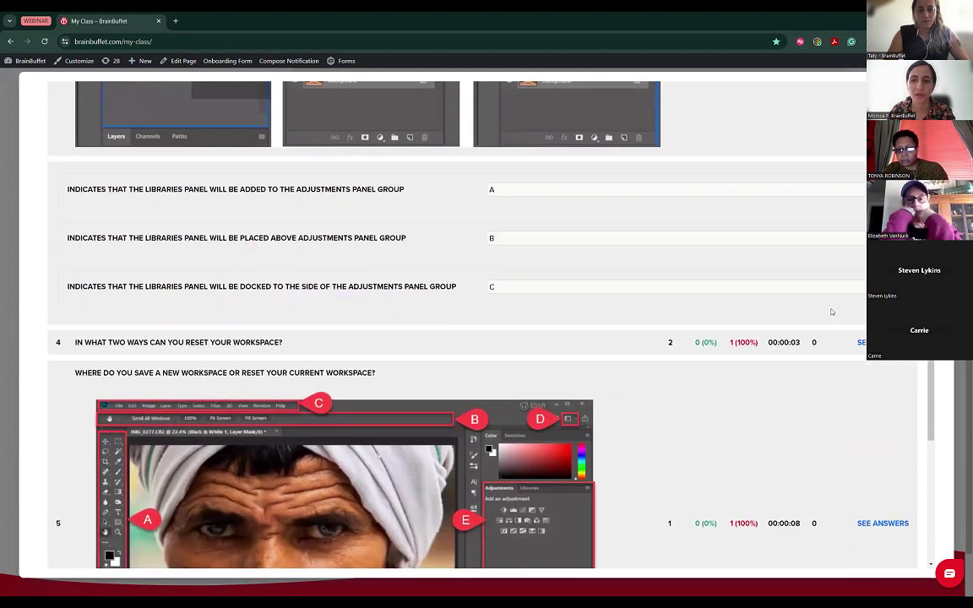
left_click(663, 250)
scroll(348, 217, "down", 1)
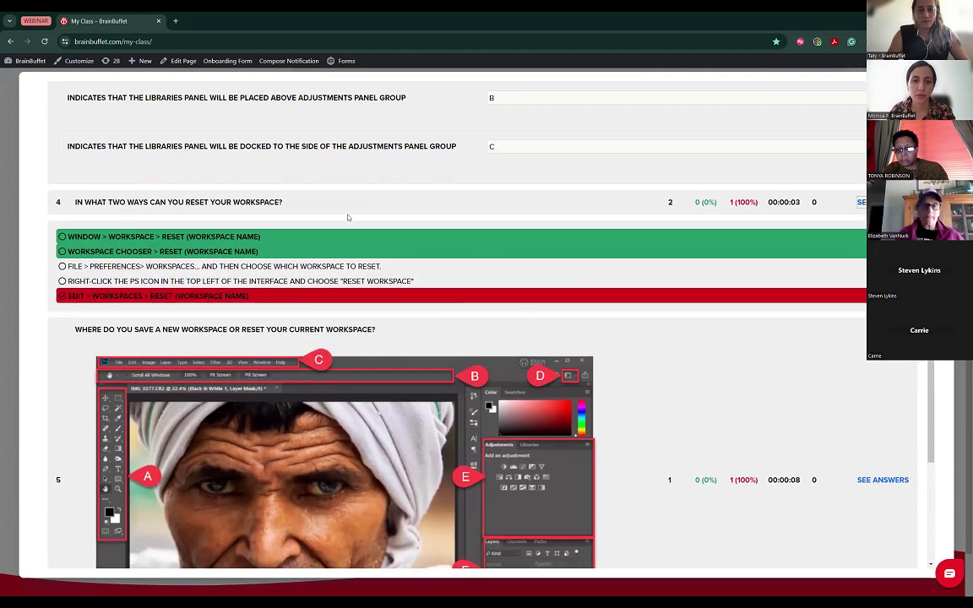
- Highlight the wrong EDIT > WORKSPACES > RESET answer and question times 00:00:03 and 00:00:08, then go back
left_click_drag(311, 231, 352, 266)
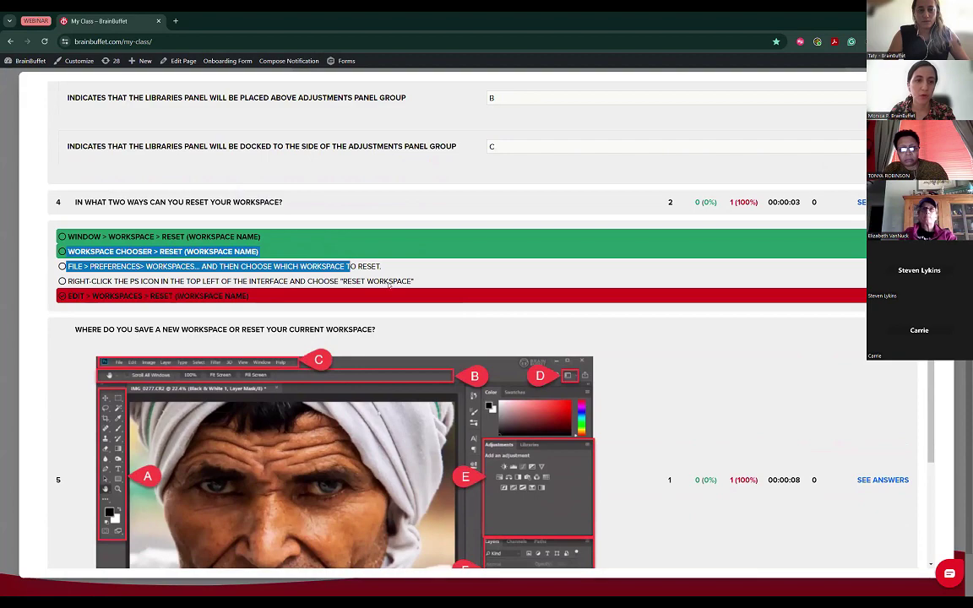
left_click_drag(67, 295, 417, 298)
left_click(755, 249)
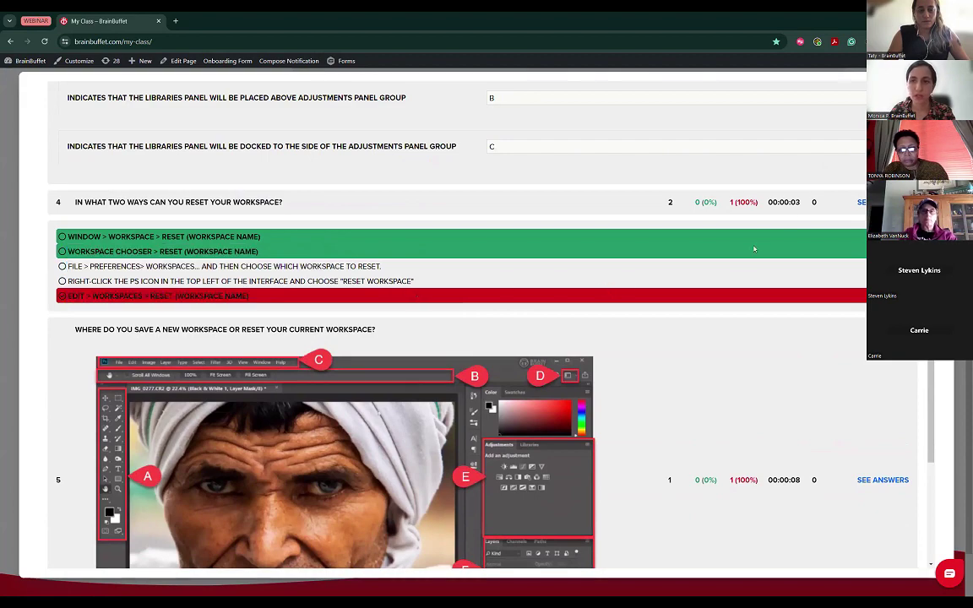
double_click(793, 204)
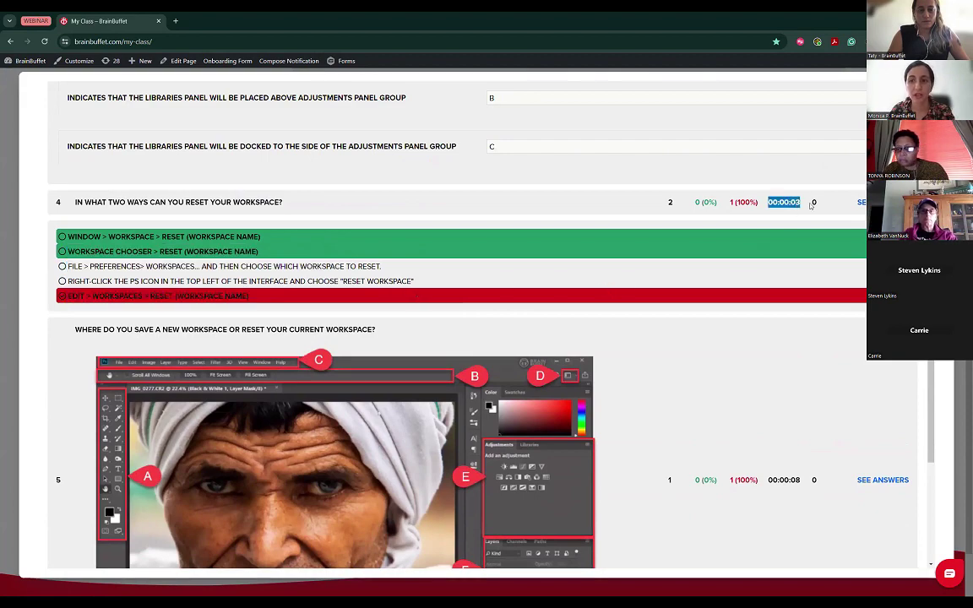
scroll(798, 198, "down", 5)
double_click(787, 195)
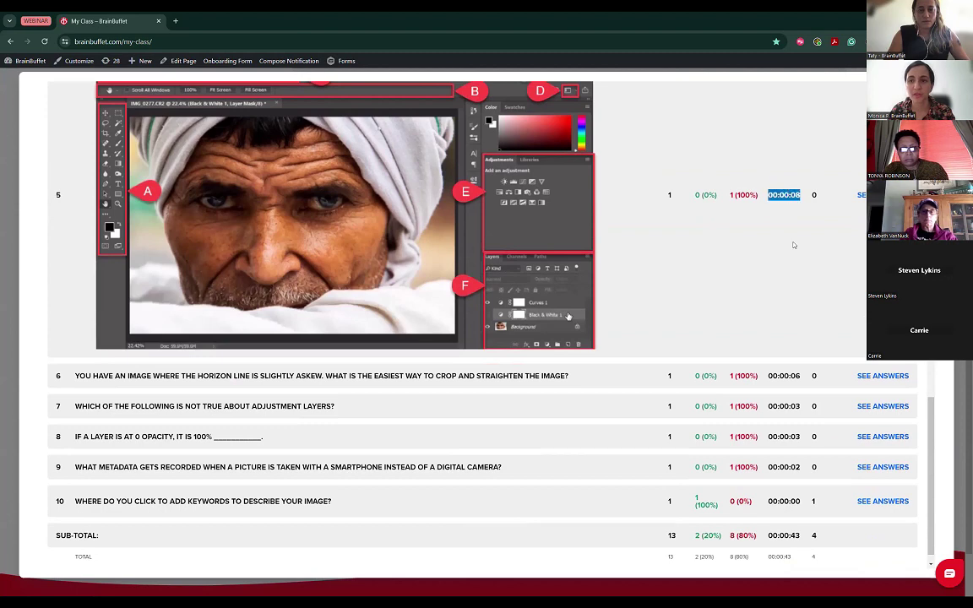
scroll(790, 249, "down", 1)
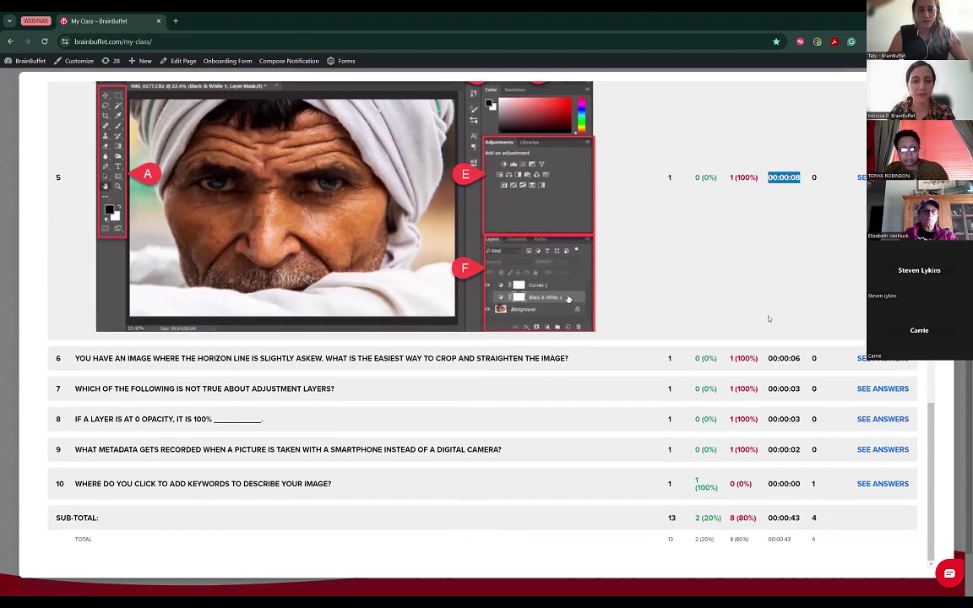
left_click(84, 538)
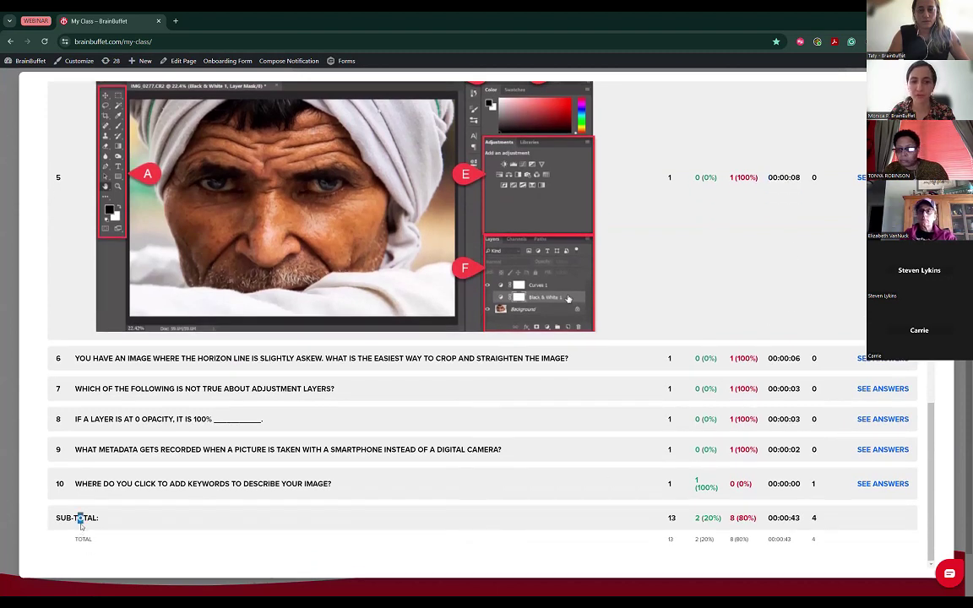
double_click(84, 518)
scroll(724, 291, "up", 5)
scroll(213, 125, "up", 3)
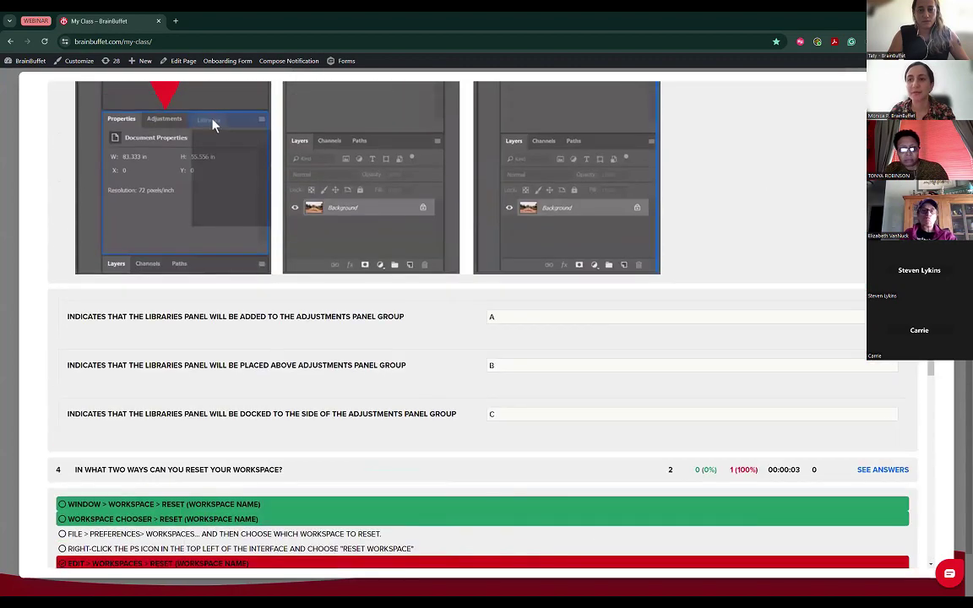
key("alt+Left")
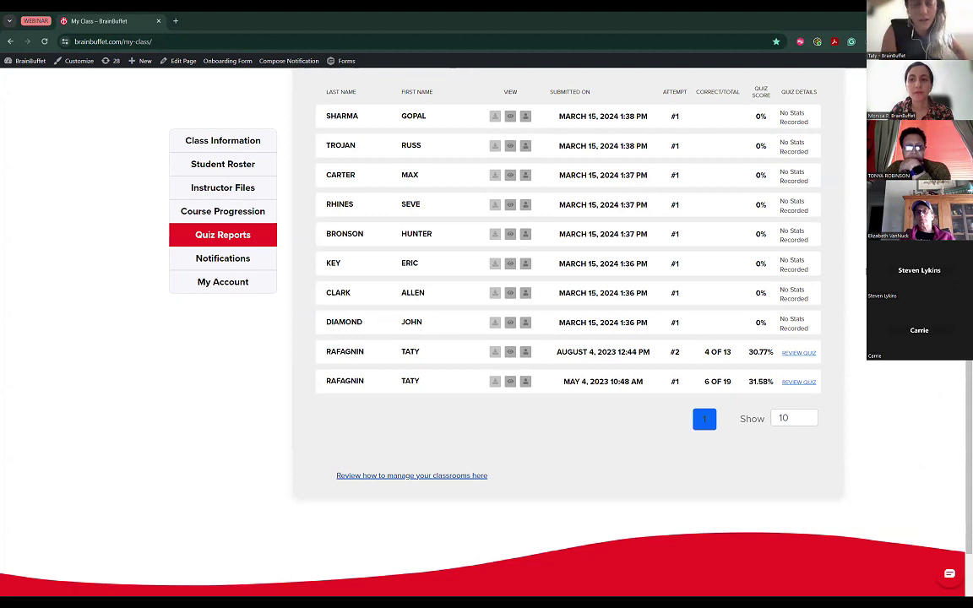
- Filter the quiz report to the Project 2 'Ena the Ballerina' Quiz
scroll(568, 296, "up", 1)
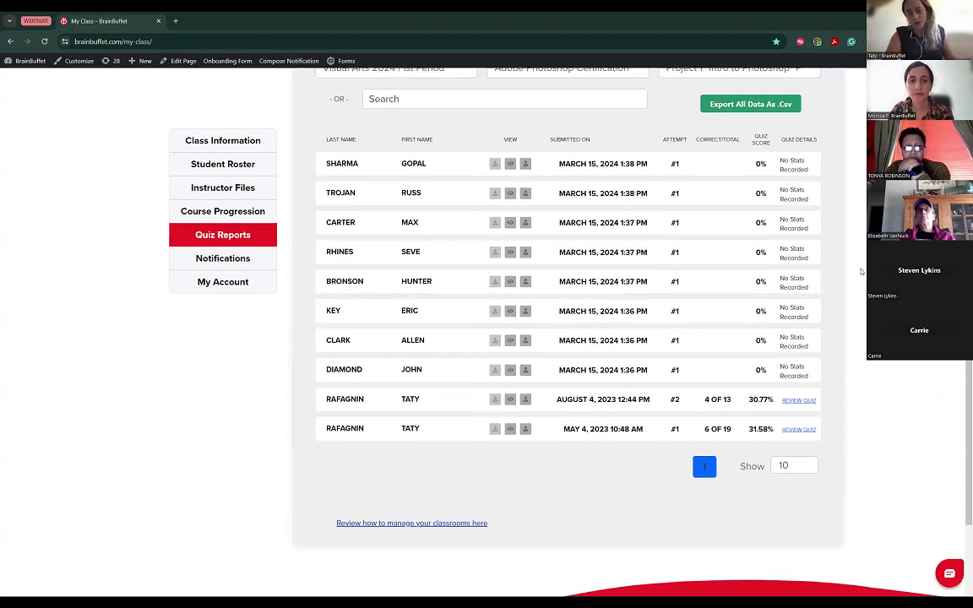
scroll(863, 271, "down", 2)
scroll(863, 271, "up", 2)
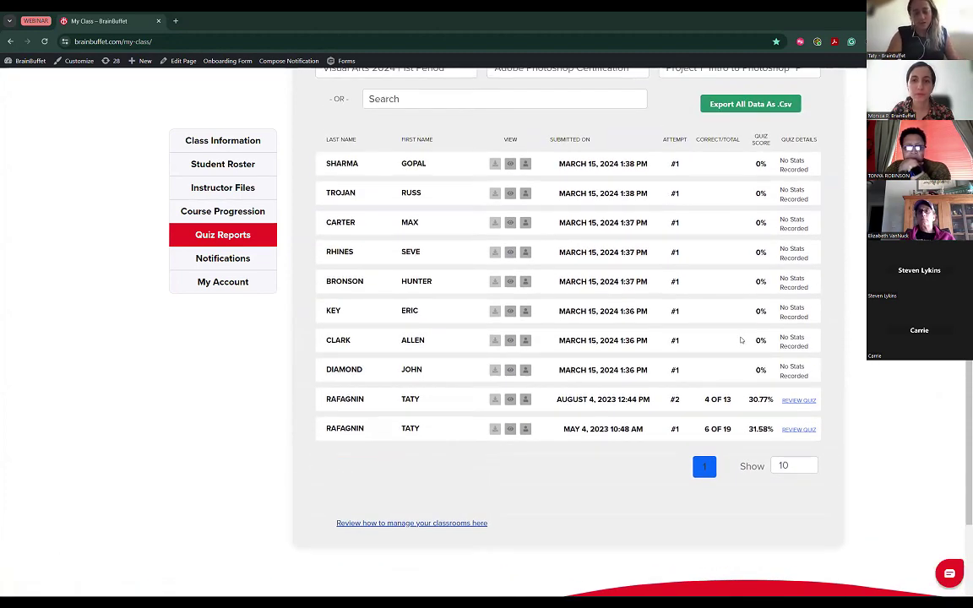
scroll(743, 342, "up", 2)
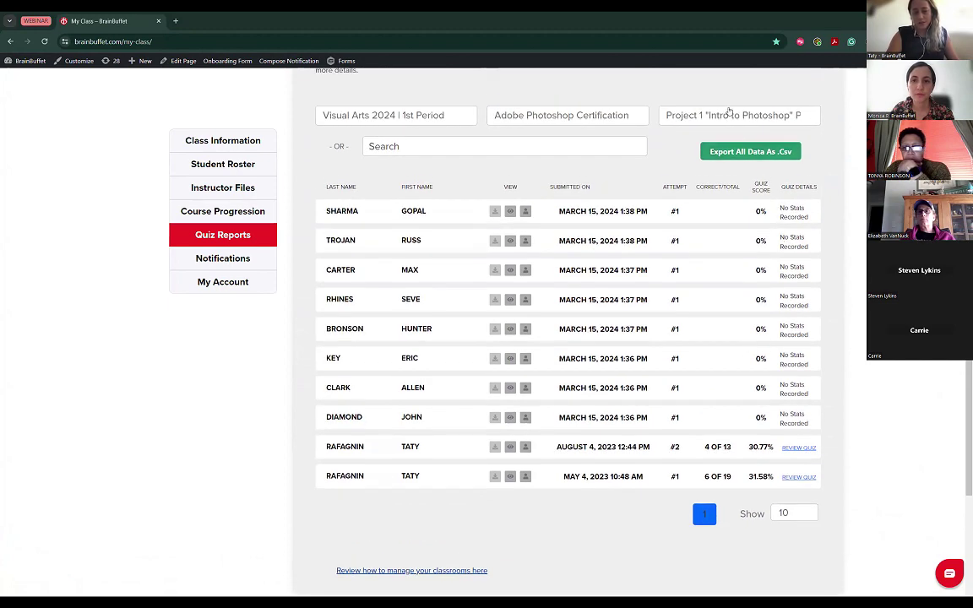
left_click(731, 113)
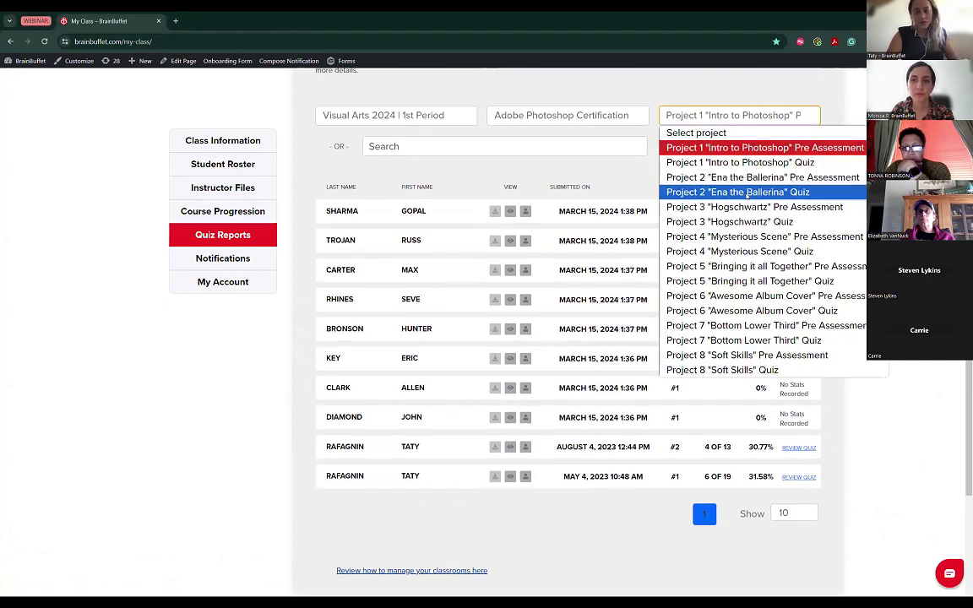
left_click(747, 193)
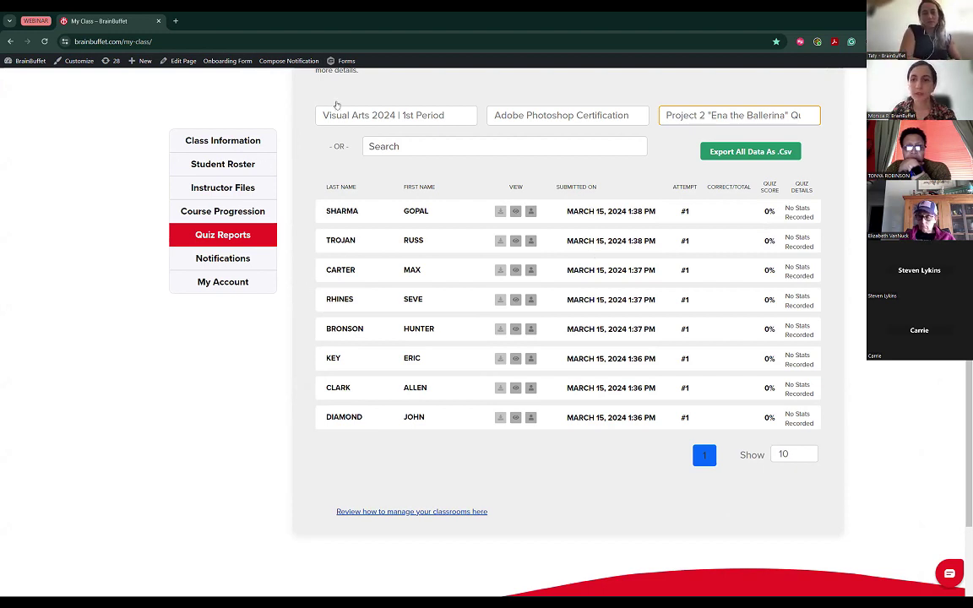
left_click(749, 217)
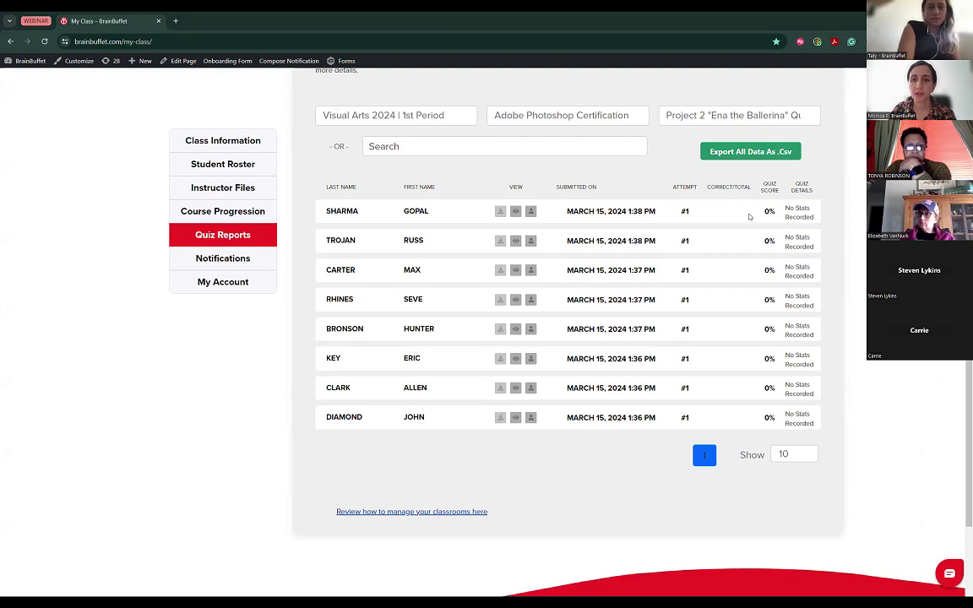
- Toggle the first student's eye icon to show only that submission, then restore all eight
left_click(516, 211)
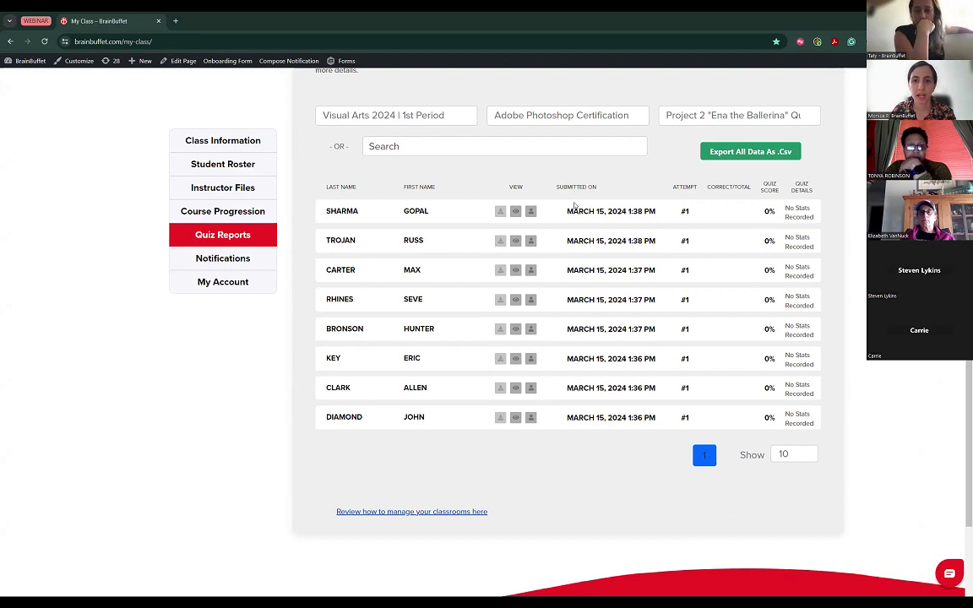
left_click(516, 212)
left_click(516, 301)
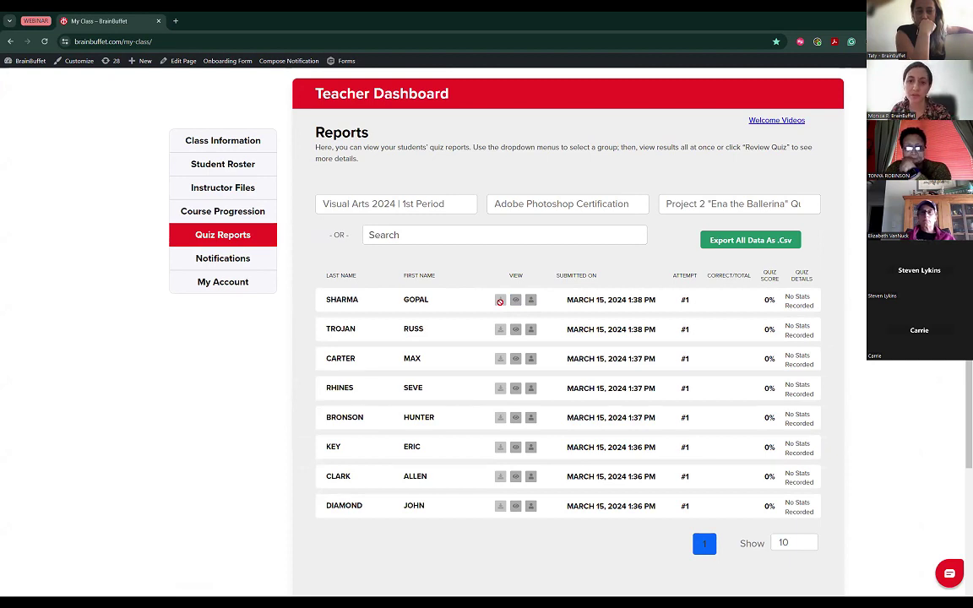
- Check the certified student's name on Course Progression, then sort the Project 2 quiz report by Last Name
left_click(250, 213)
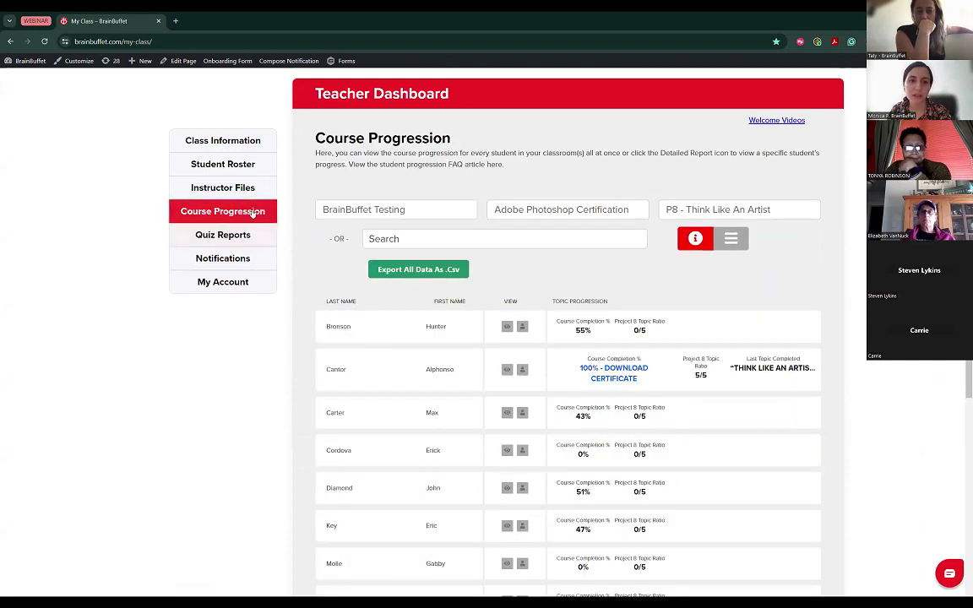
scroll(510, 193, "down", 1)
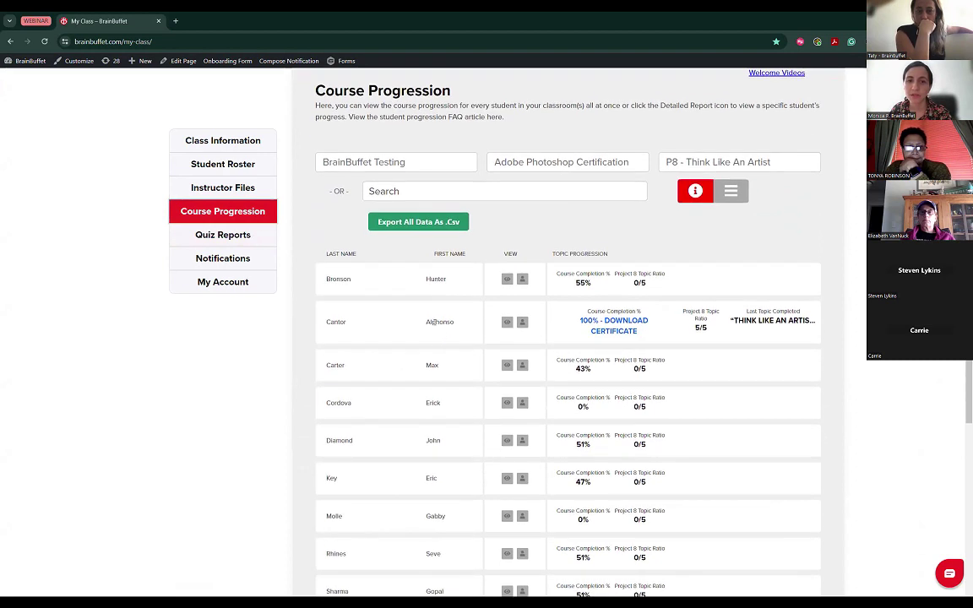
double_click(432, 322)
double_click(336, 322)
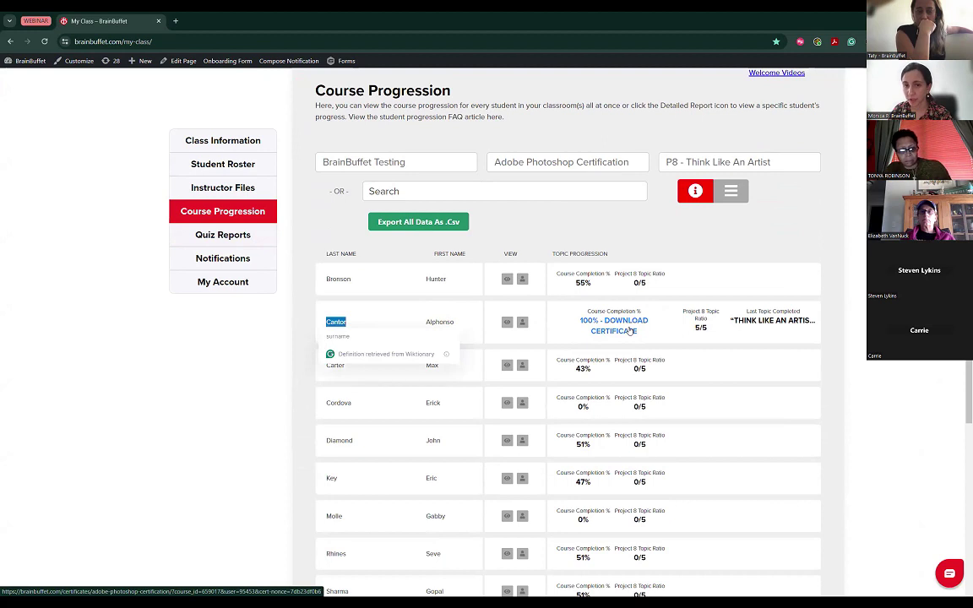
left_click(200, 235)
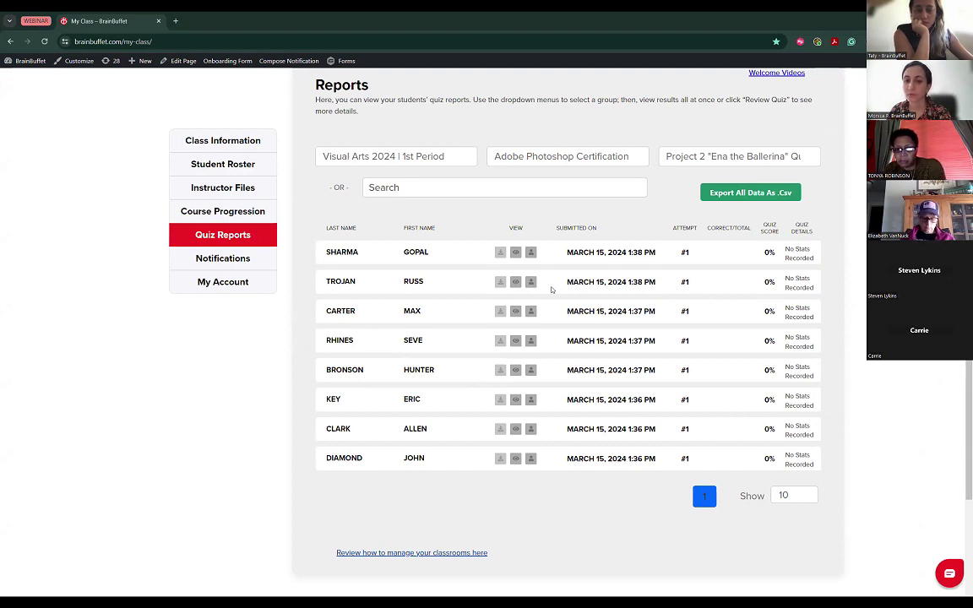
left_click(385, 229)
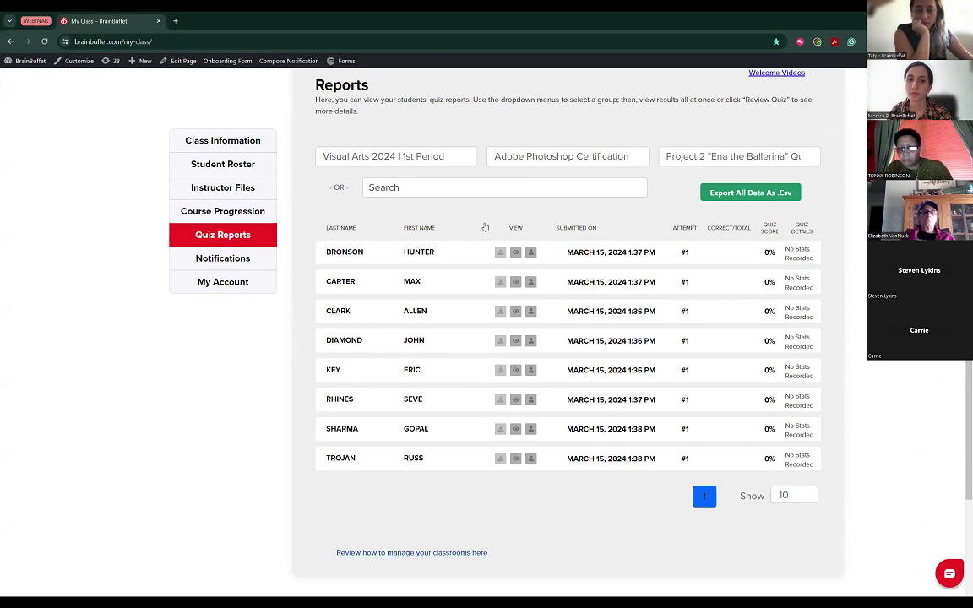
- Sort the submissions by Submitted On, toggling between newest and oldest first
left_click(569, 228)
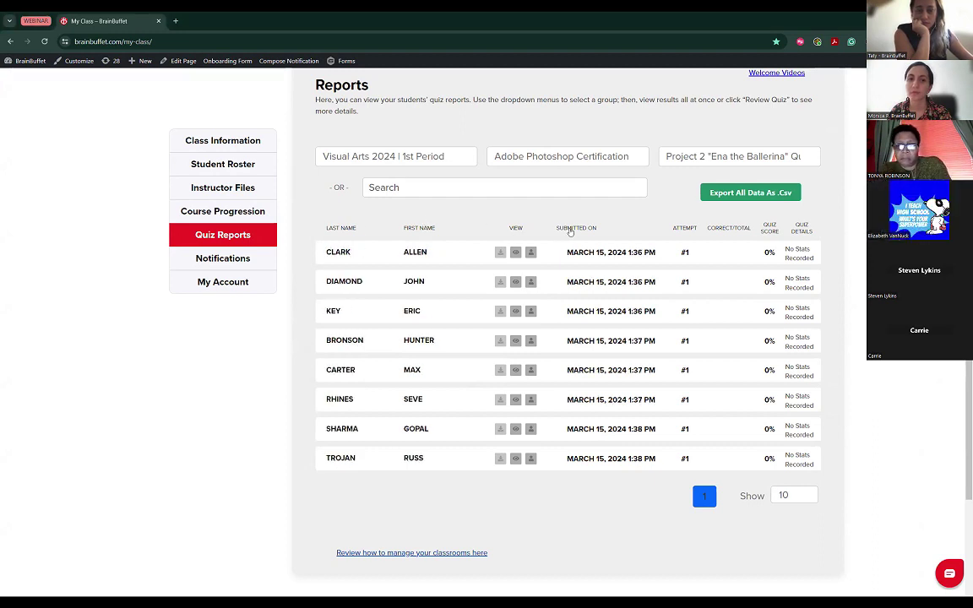
left_click(571, 229)
left_click(570, 229)
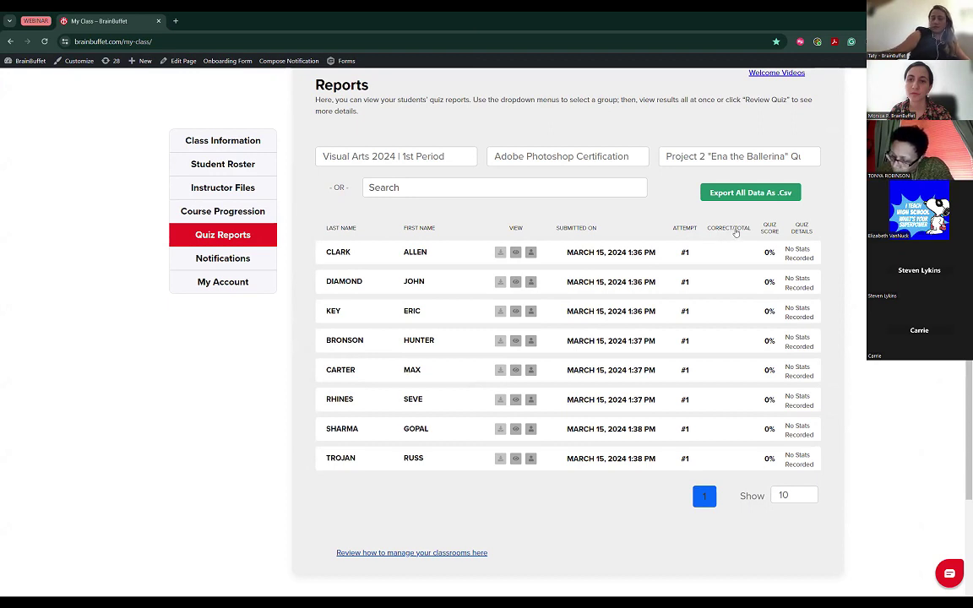
- Filter to the Project 1 'Intro to Photoshop' Quiz and export all its data as CSV
left_click(714, 156)
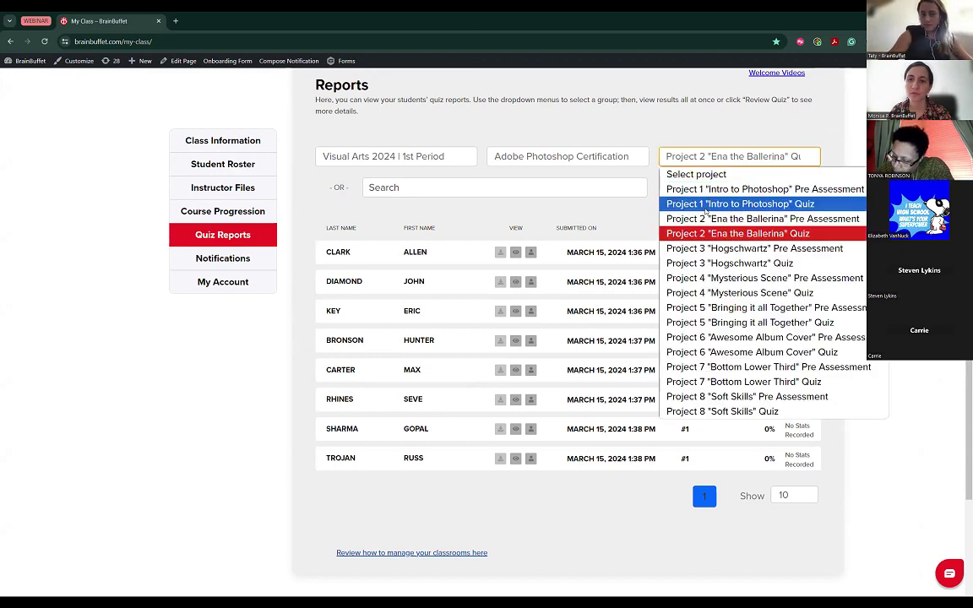
left_click(701, 205)
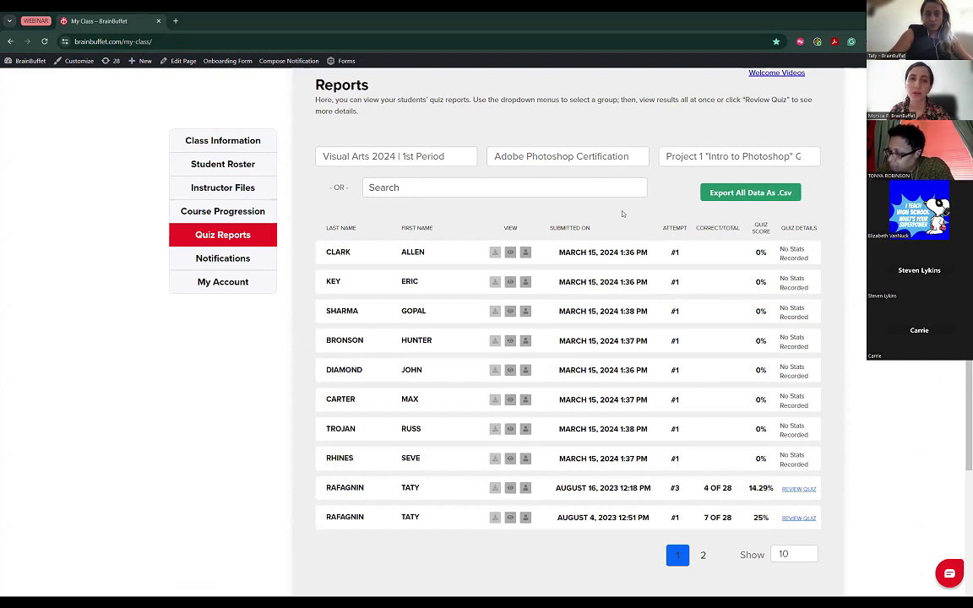
left_click(687, 157)
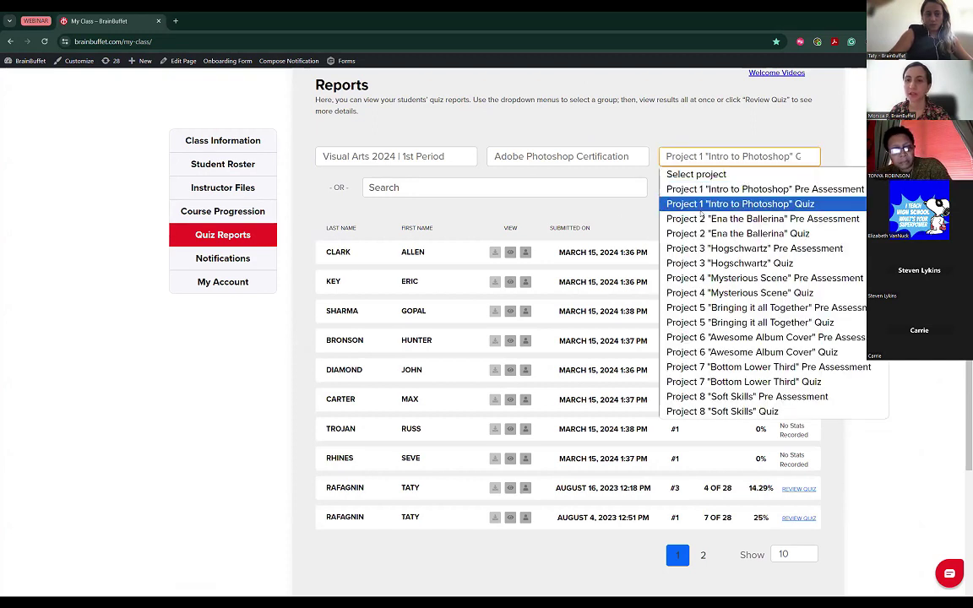
left_click(681, 135)
left_click(721, 198)
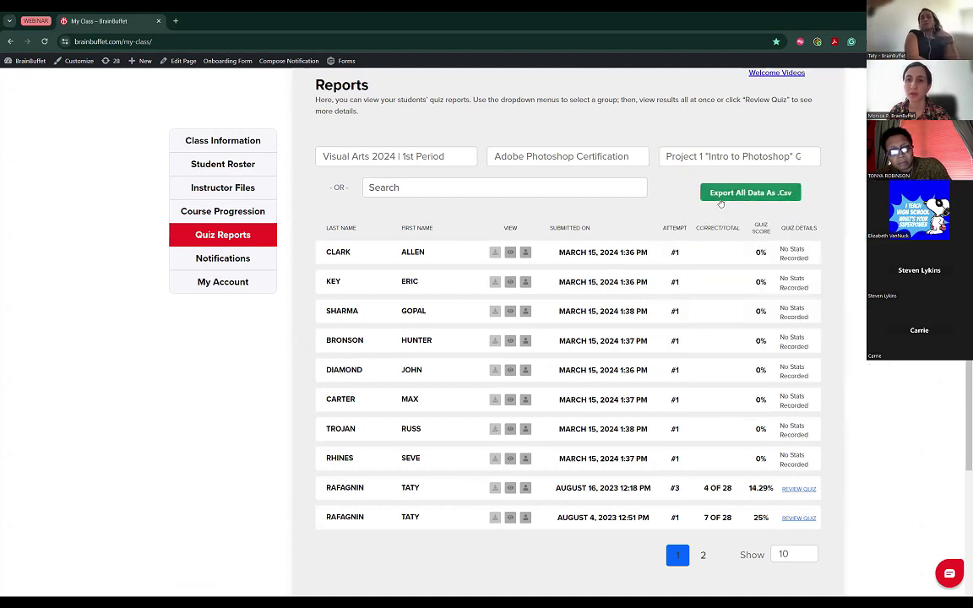
- In the BB QUIZ REPORT sheet, compare one student's two attempts: 10 of 10 (100%) and 4 of 10 (40%)
left_click(34, 16)
left_click(308, 20)
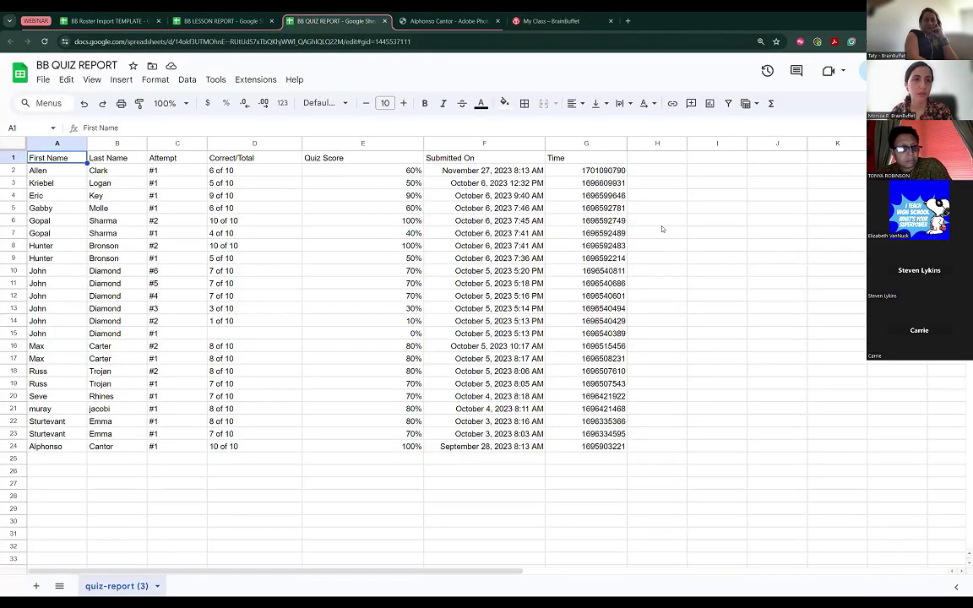
left_click(186, 224)
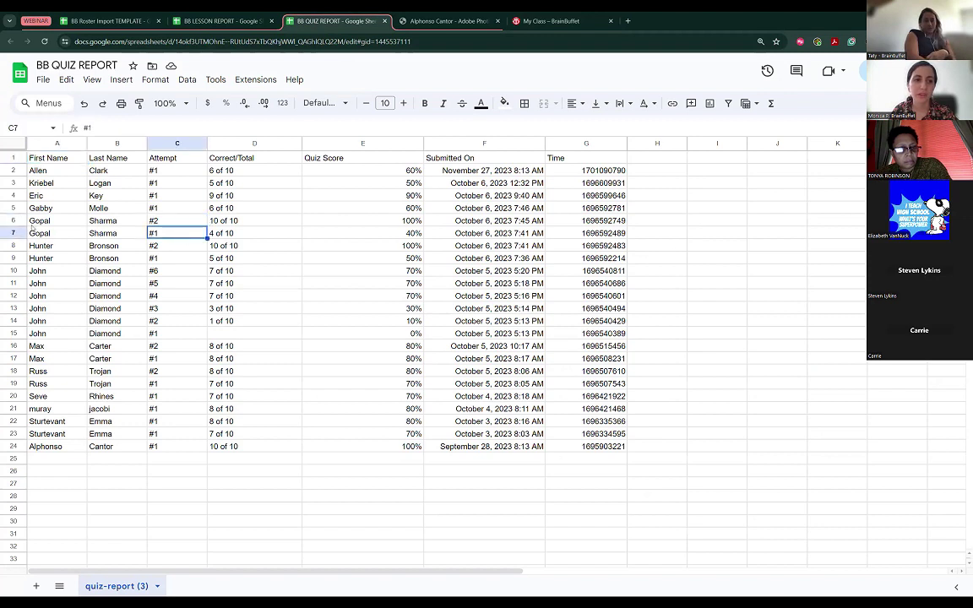
left_click(46, 221)
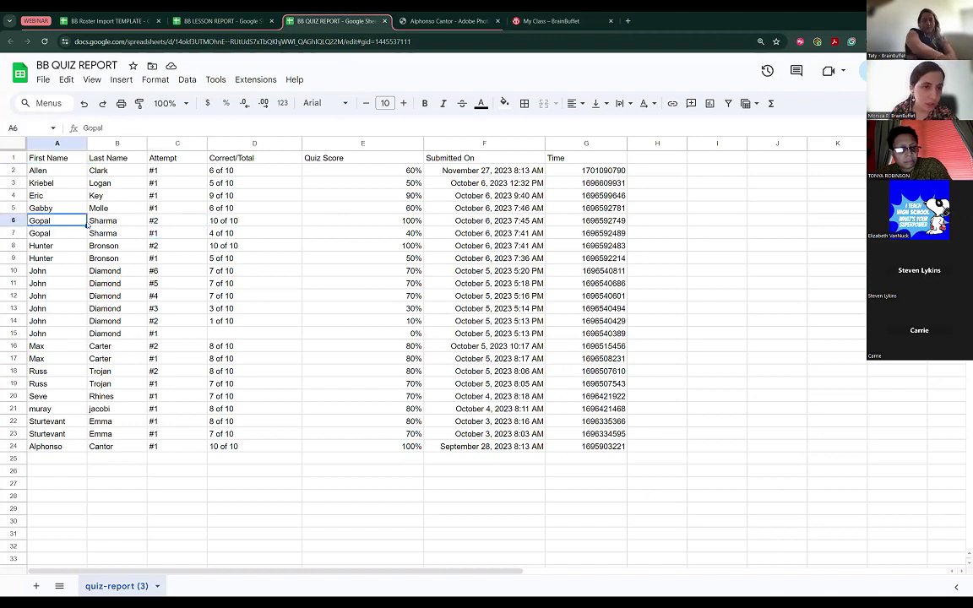
key("Down")
key("Right")
key("Right")
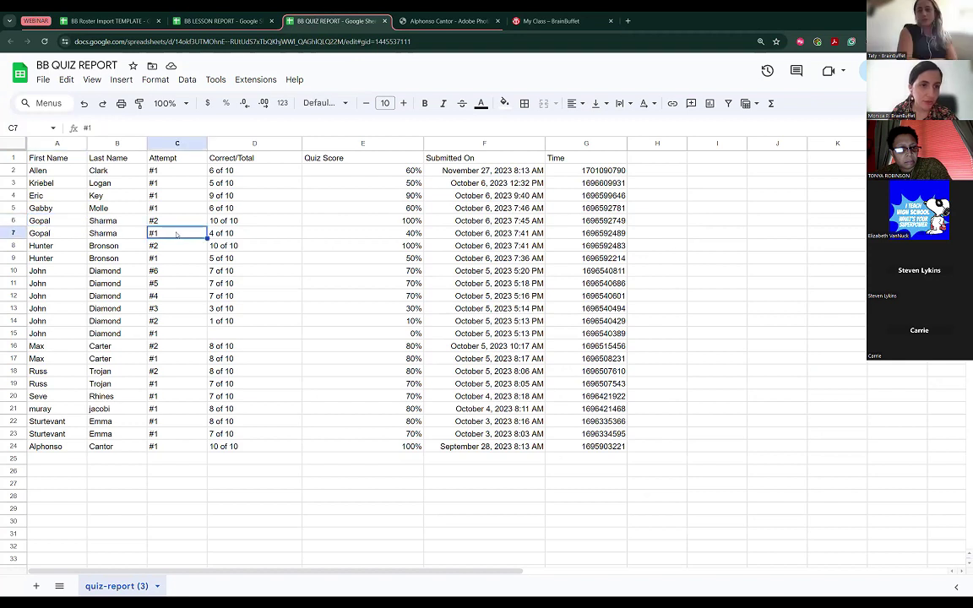
left_click_drag(41, 222, 189, 231)
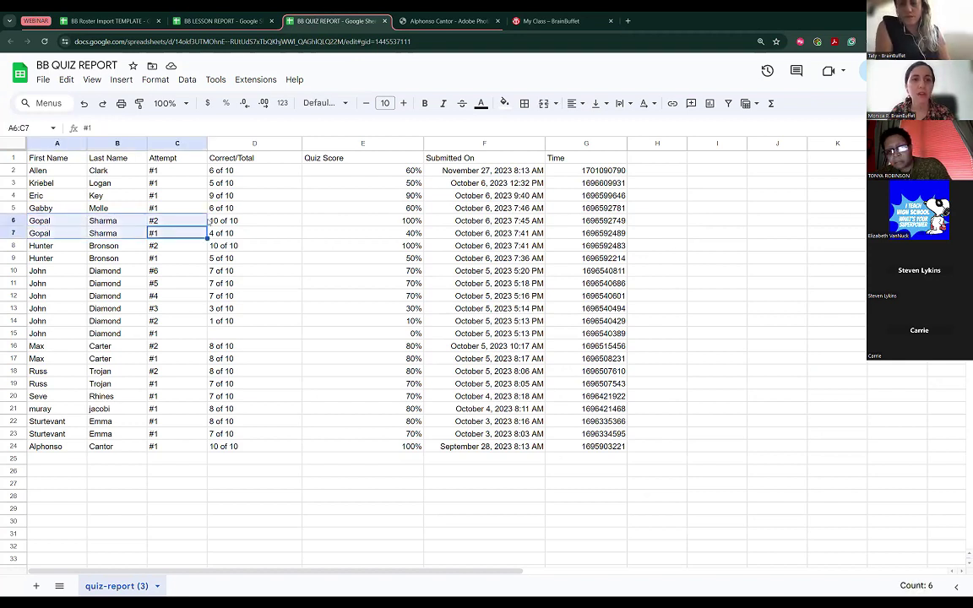
left_click(224, 224)
left_click(226, 233)
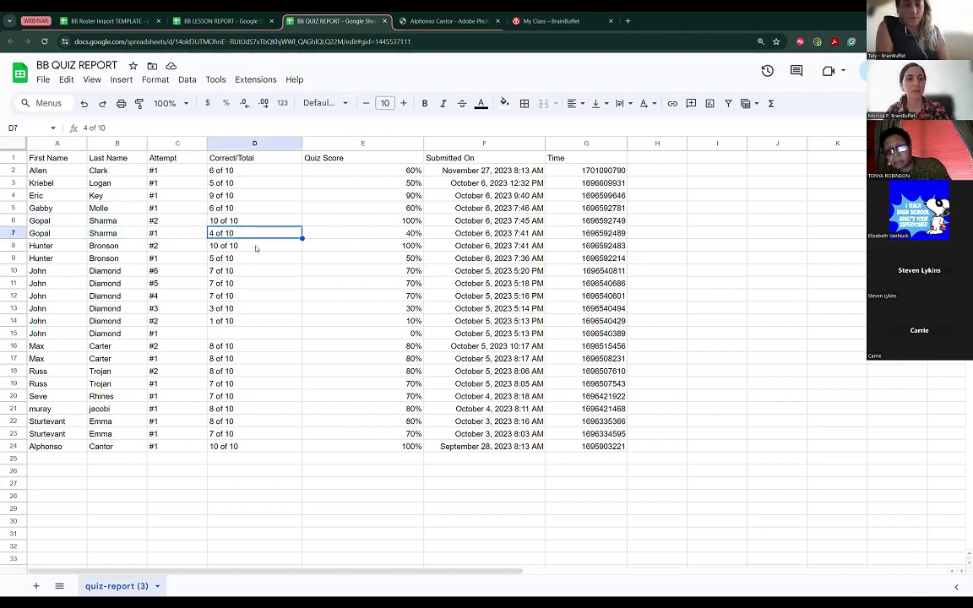
left_click(240, 224)
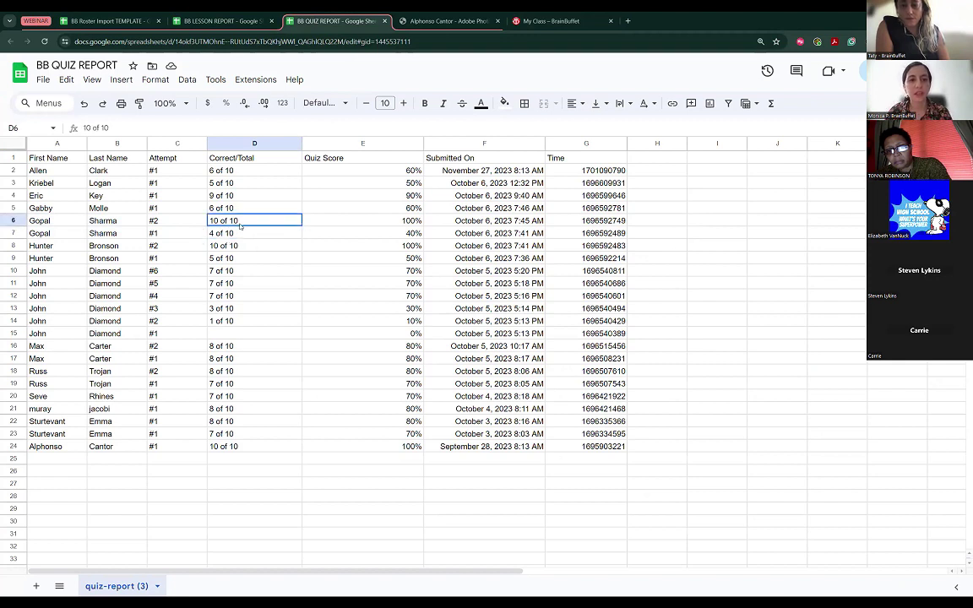
left_click(371, 233)
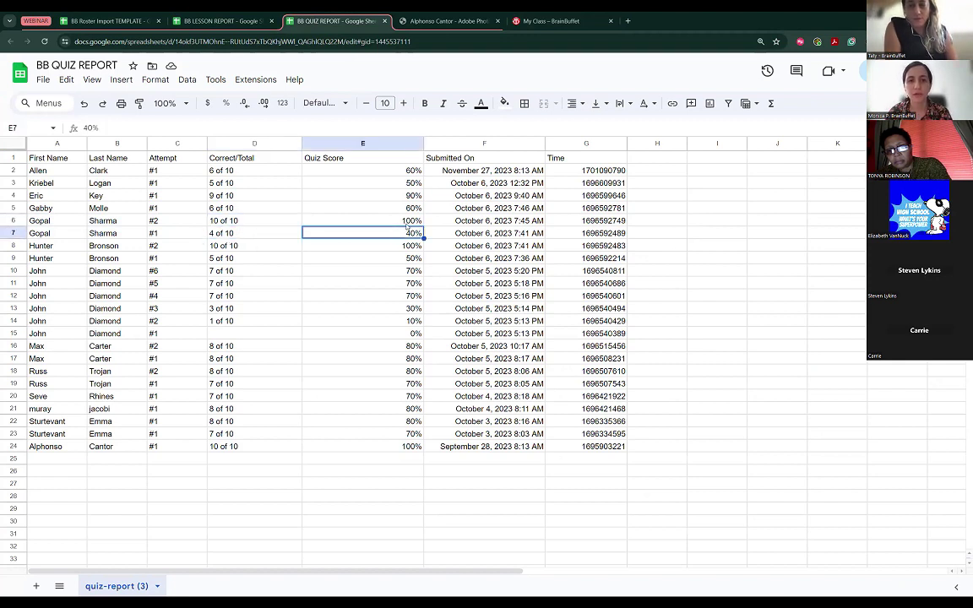
left_click(397, 222)
left_click(477, 218)
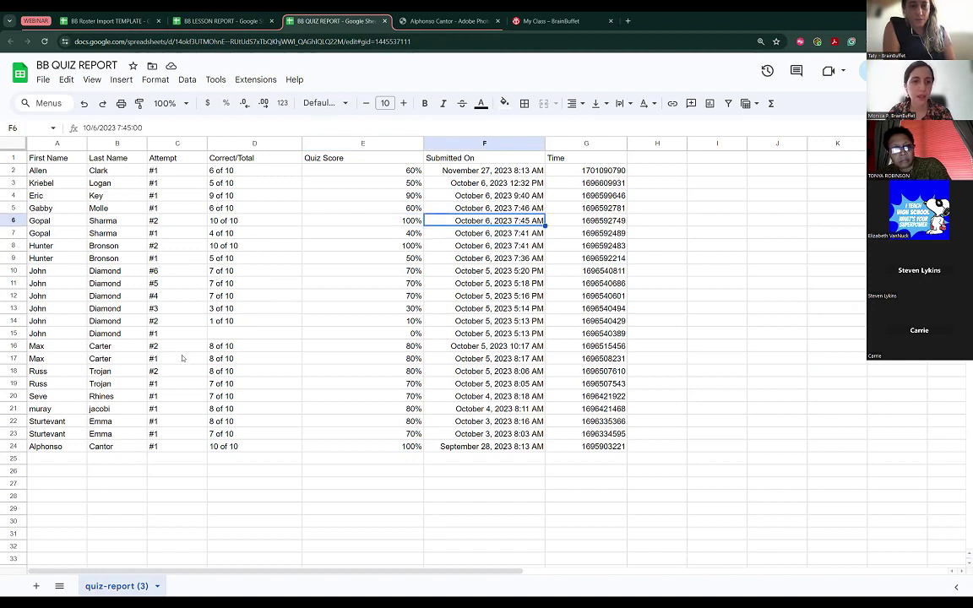
- Review row 15, attempt numbers, E10:E18 scores and Correct/Total values, glance at the certificate PDF, then return
left_click(14, 334)
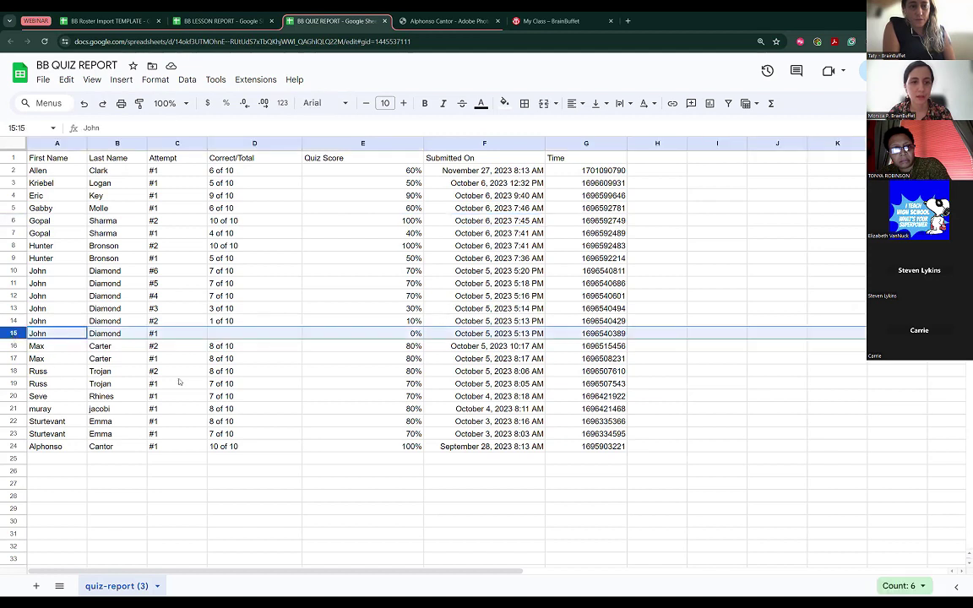
left_click(224, 358)
key("Left")
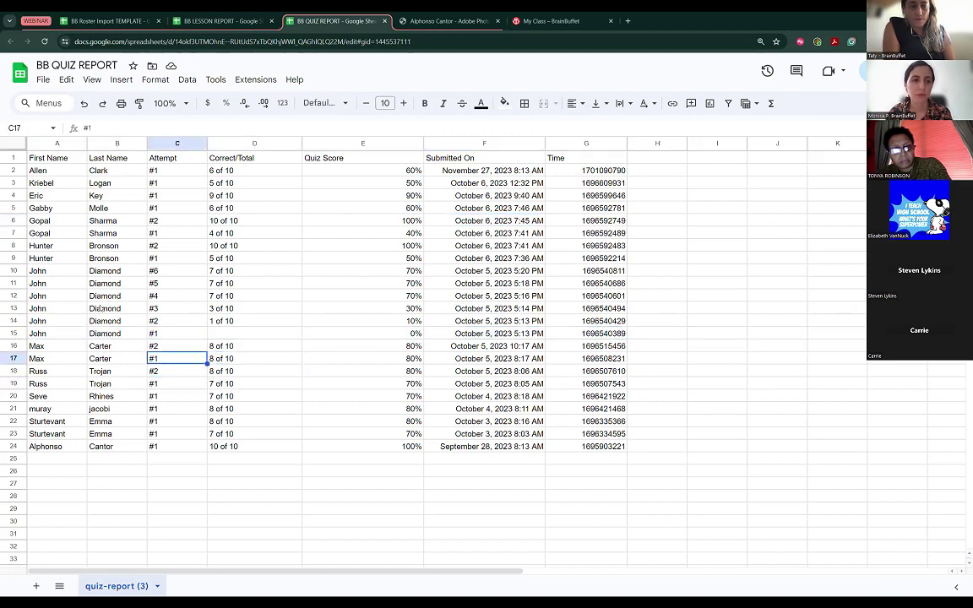
key("Up")
key("Up")
key("Up")
key("Up")
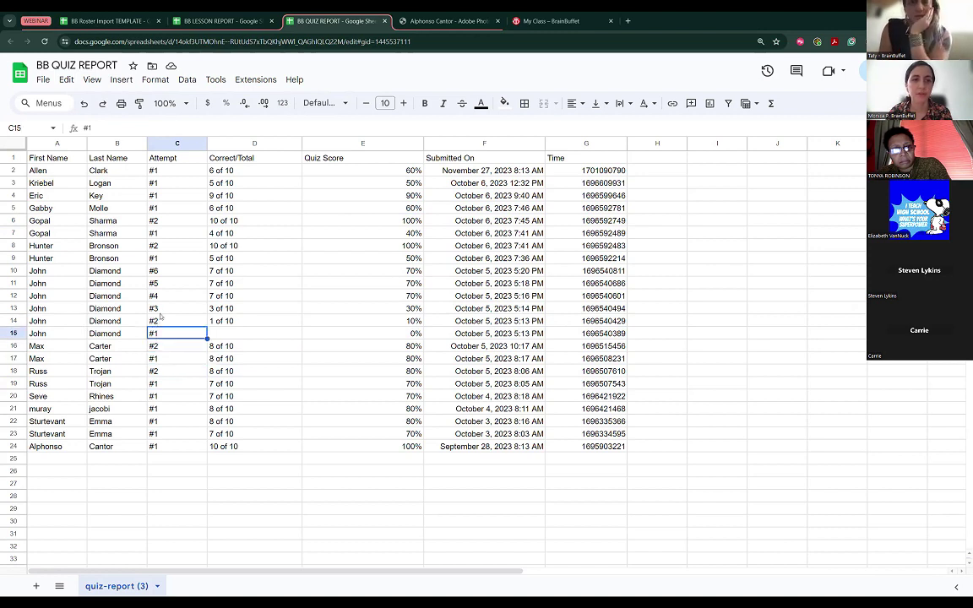
key("Up")
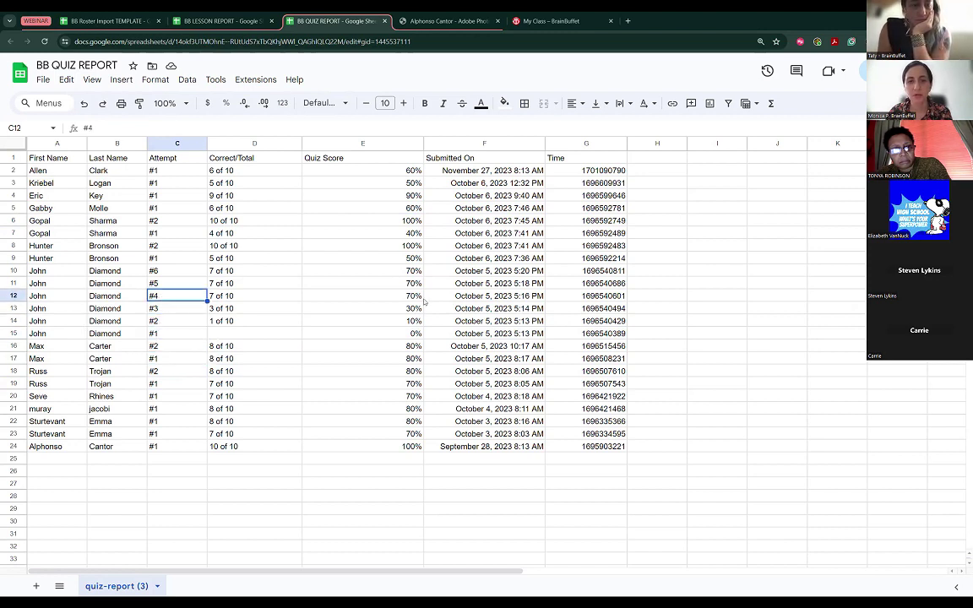
left_click_drag(385, 271, 384, 372)
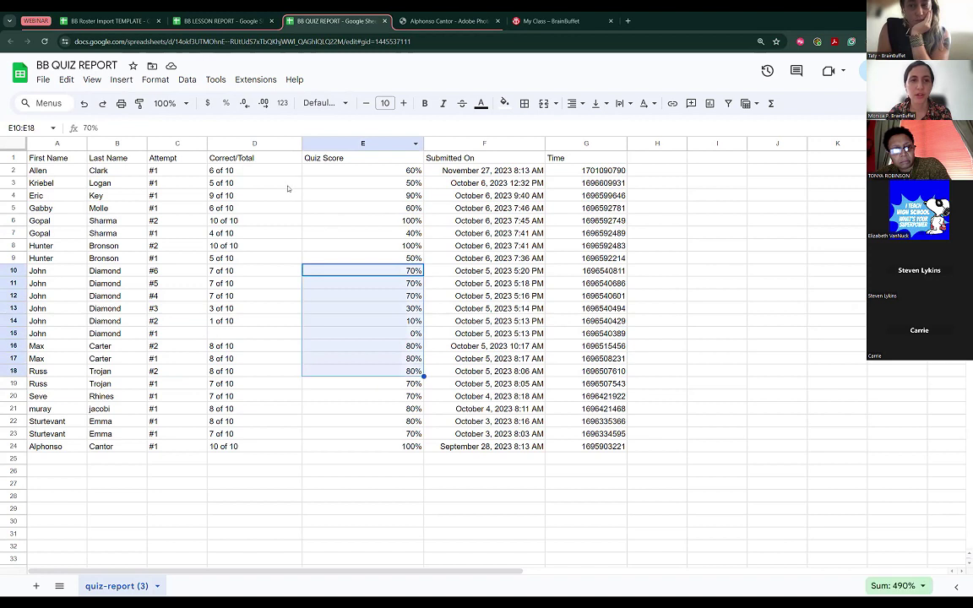
left_click(256, 181)
left_click_drag(257, 169, 241, 397)
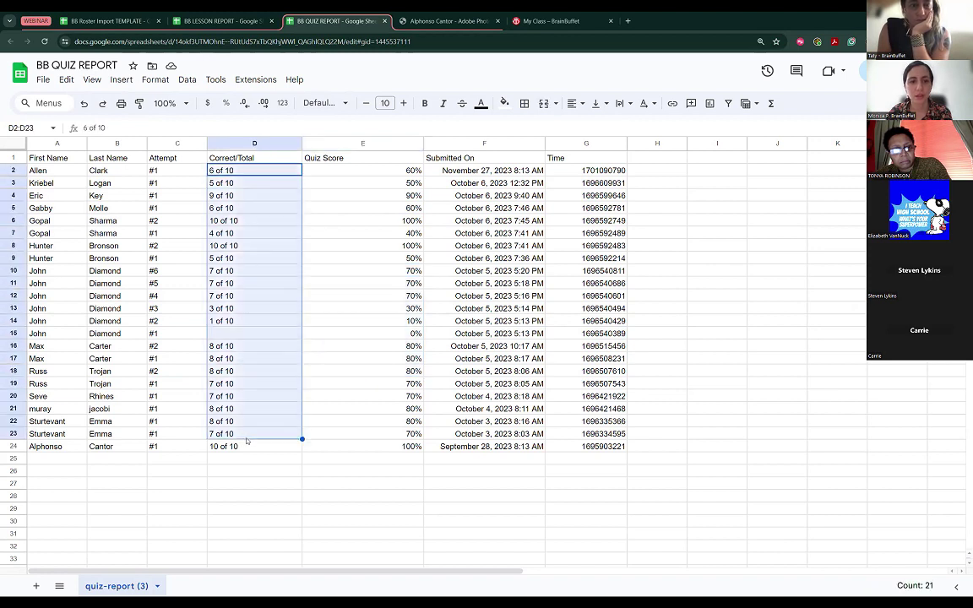
left_click(245, 435)
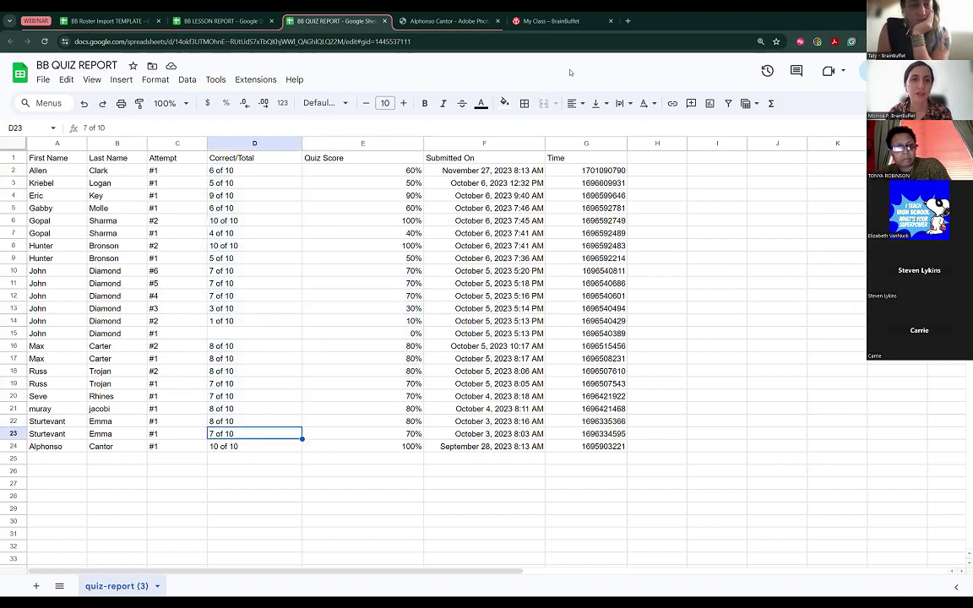
left_click(448, 21)
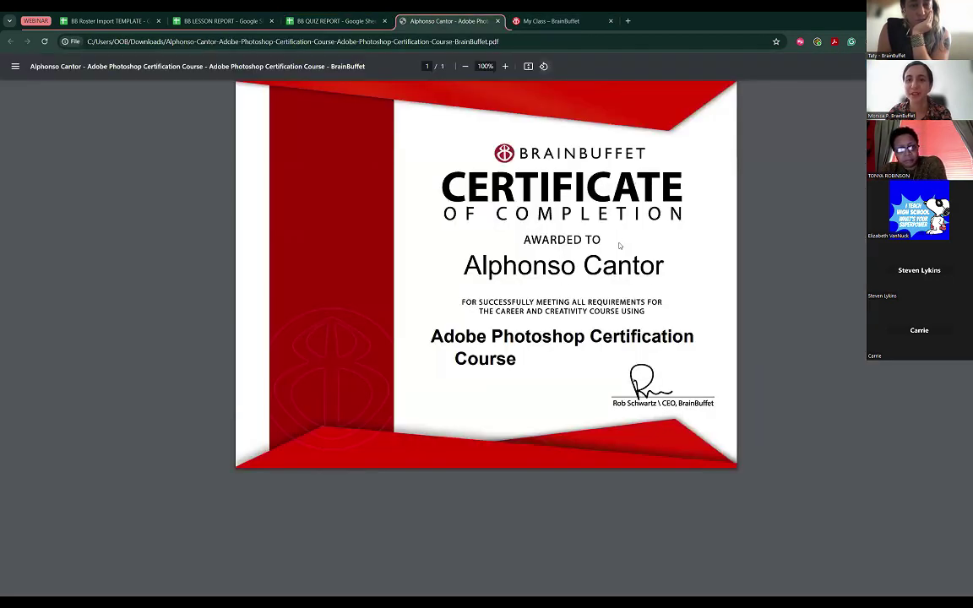
left_click(540, 21)
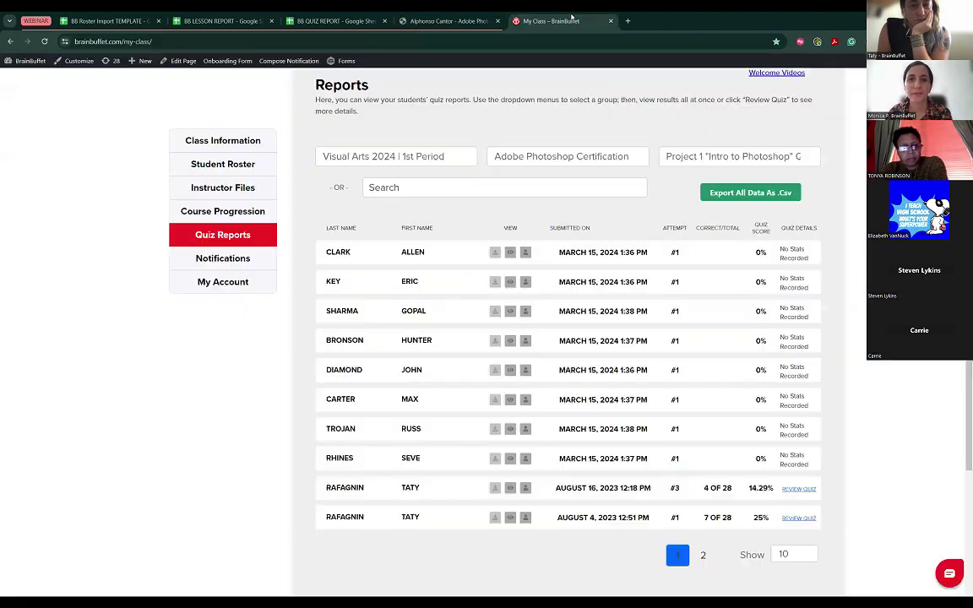
- Collapse the WEBINAR tab group and scroll the Quiz Reports page down and back up
left_click(34, 21)
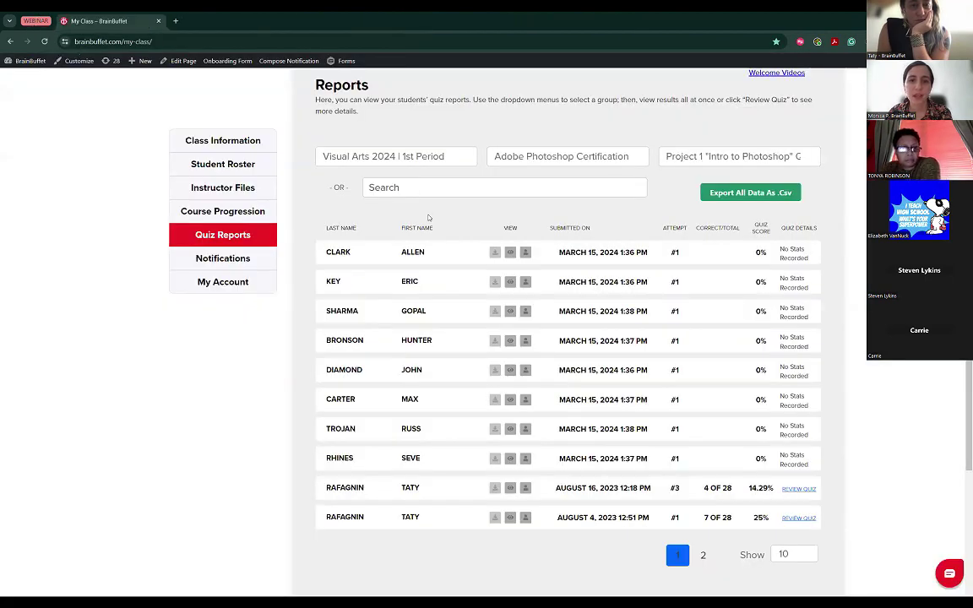
scroll(592, 232, "down", 3)
scroll(597, 241, "up", 3)
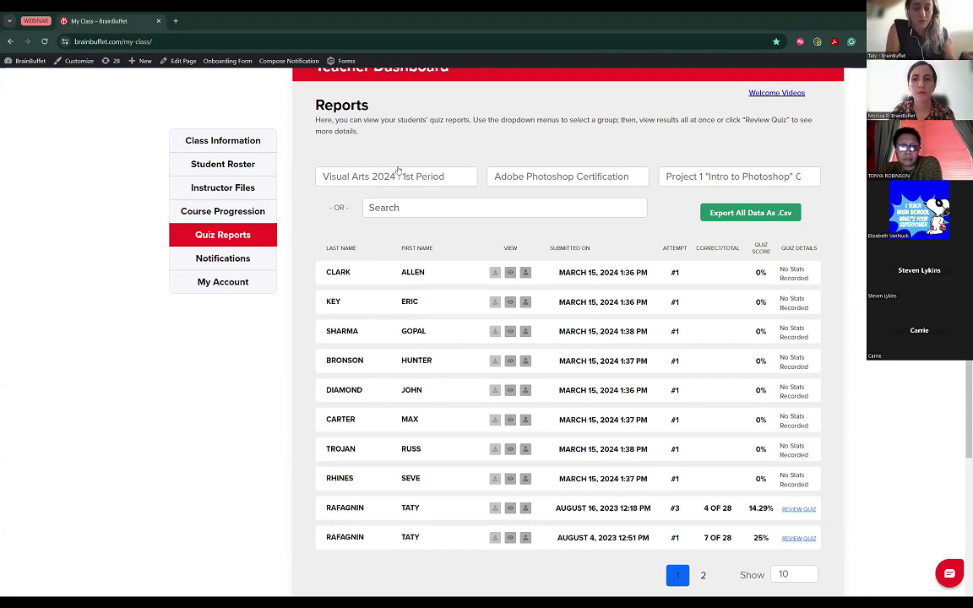
key("alt+Tab")
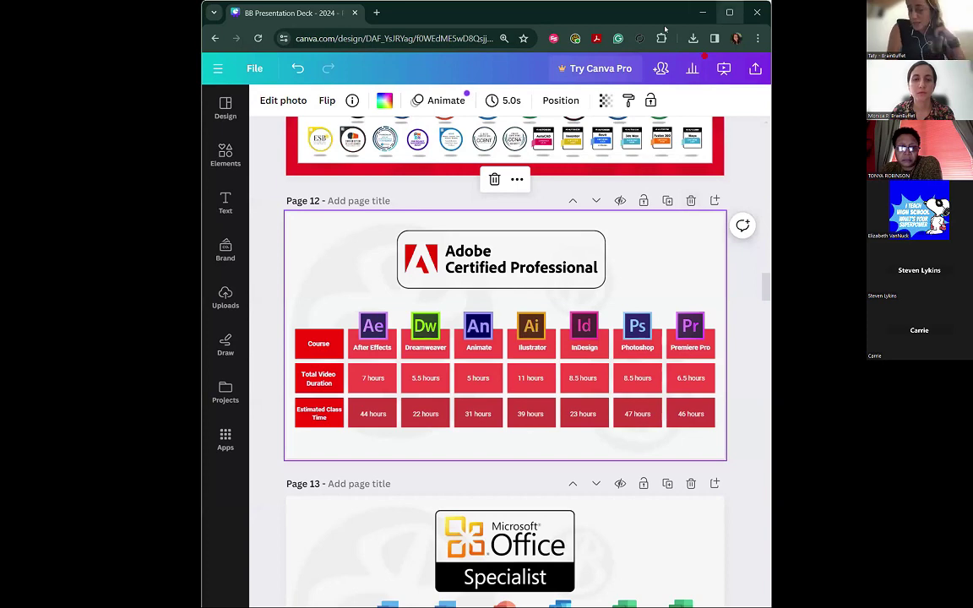
- Maximize Canva and scroll through BB Presentation Deck pages 12–14, returning to page 12
double_click(665, 30)
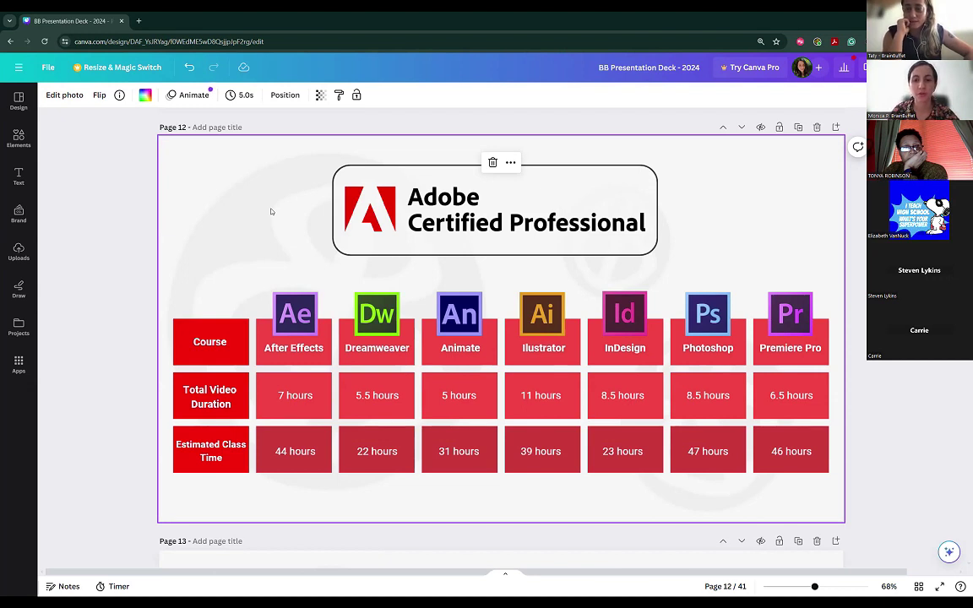
scroll(501, 329, "down", 6)
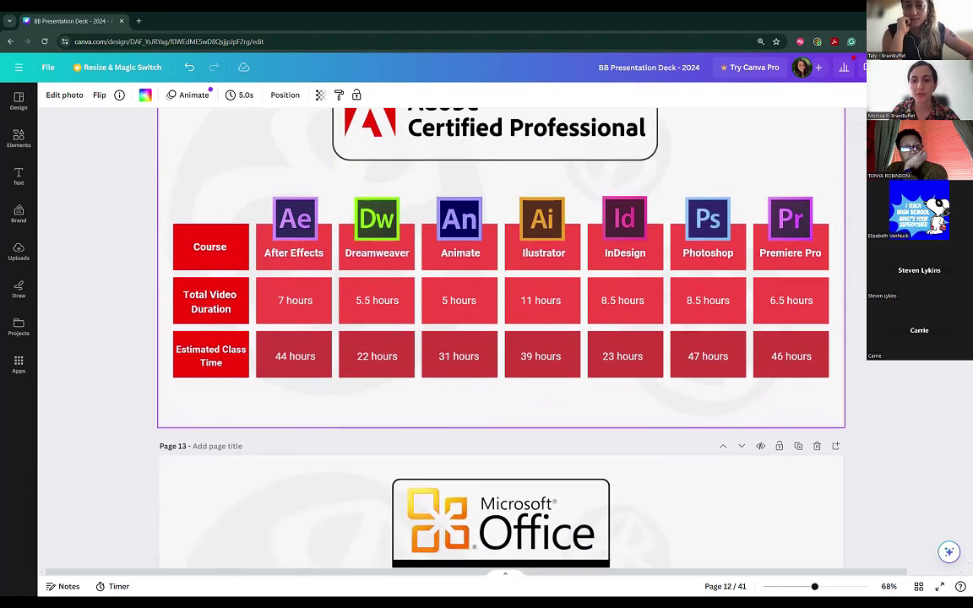
scroll(501, 330, "up", 1)
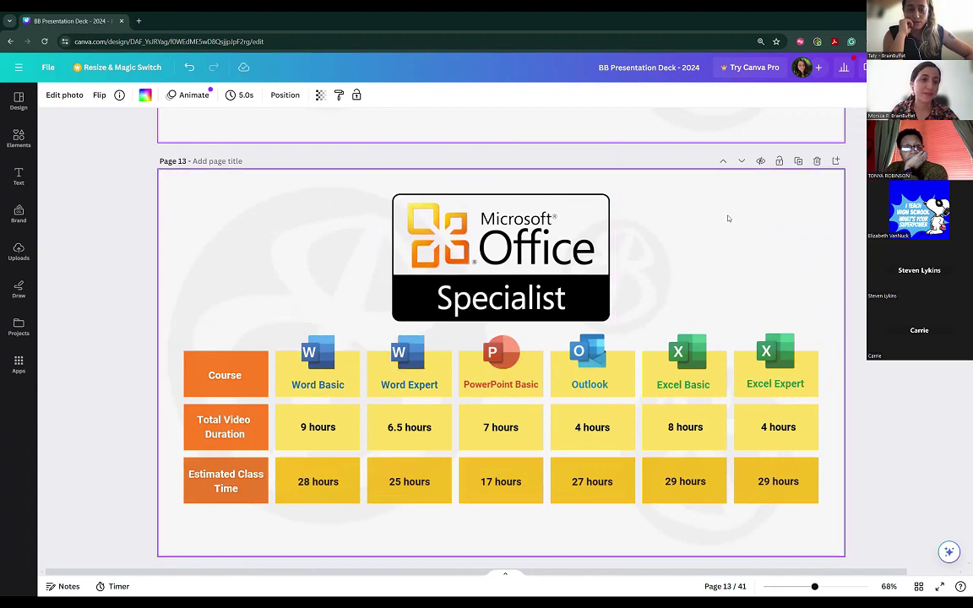
scroll(728, 219, "down", 2)
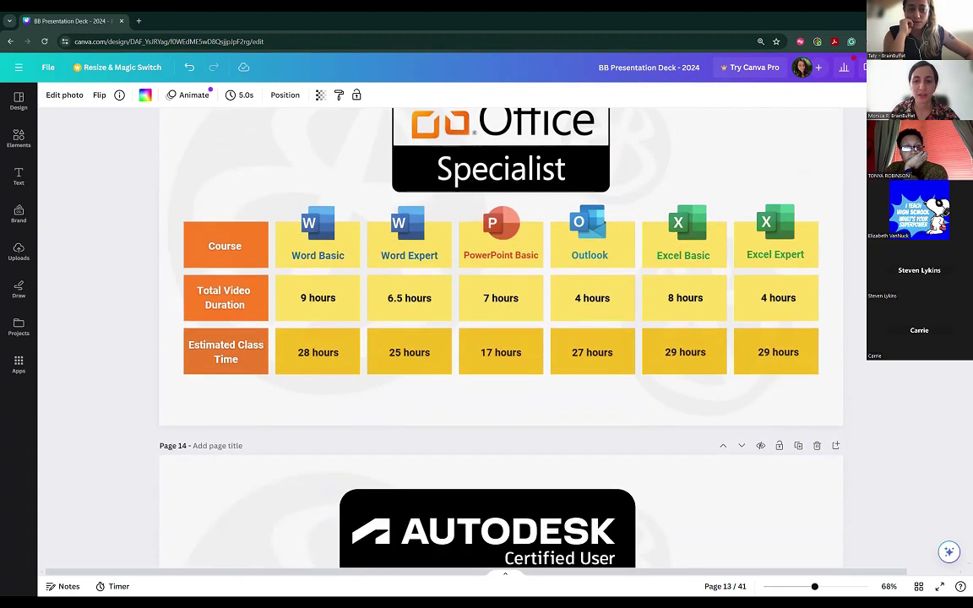
scroll(501, 338, "down", 5)
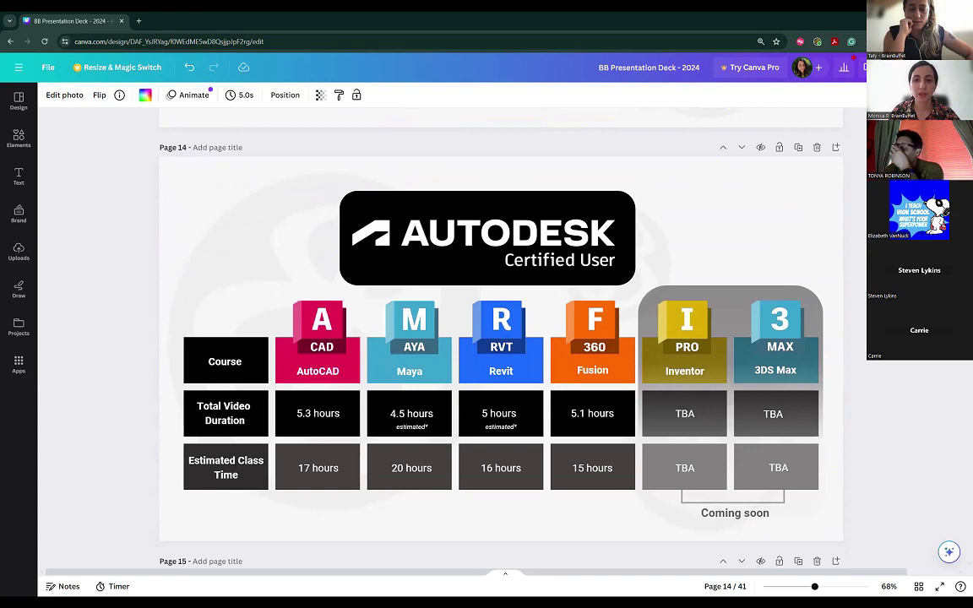
scroll(522, 142, "up", 5)
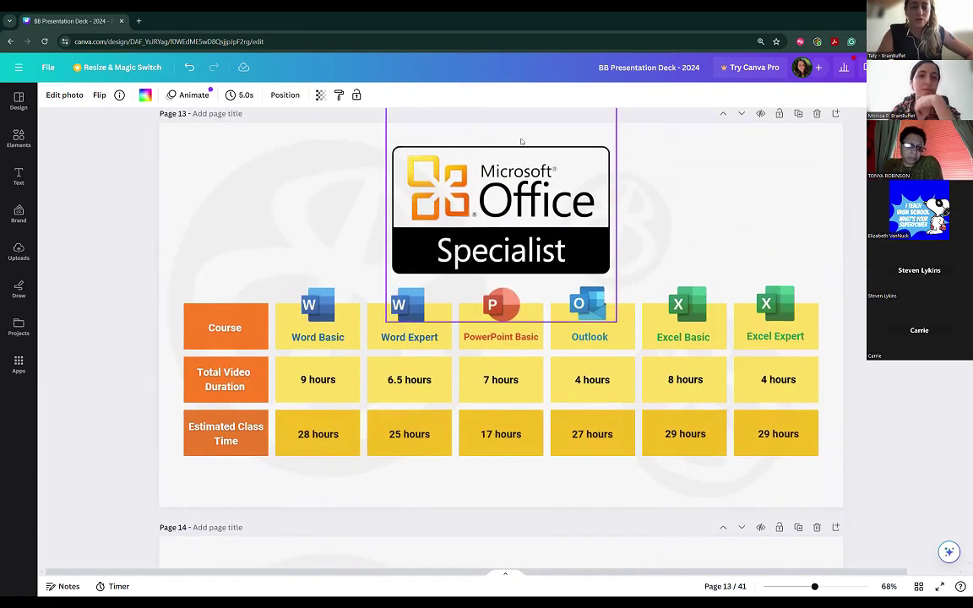
scroll(712, 298, "down", 2)
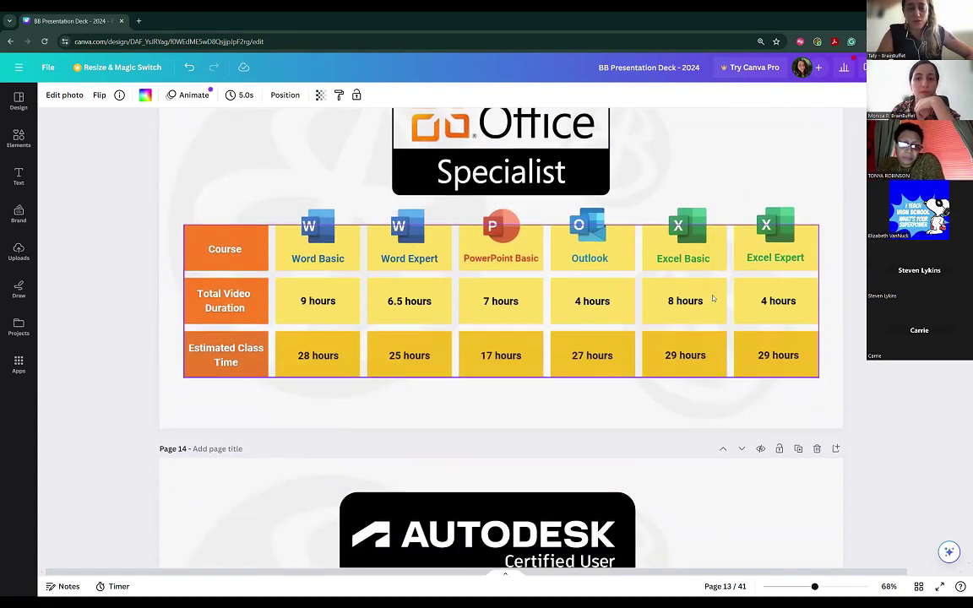
scroll(713, 298, "down", 8)
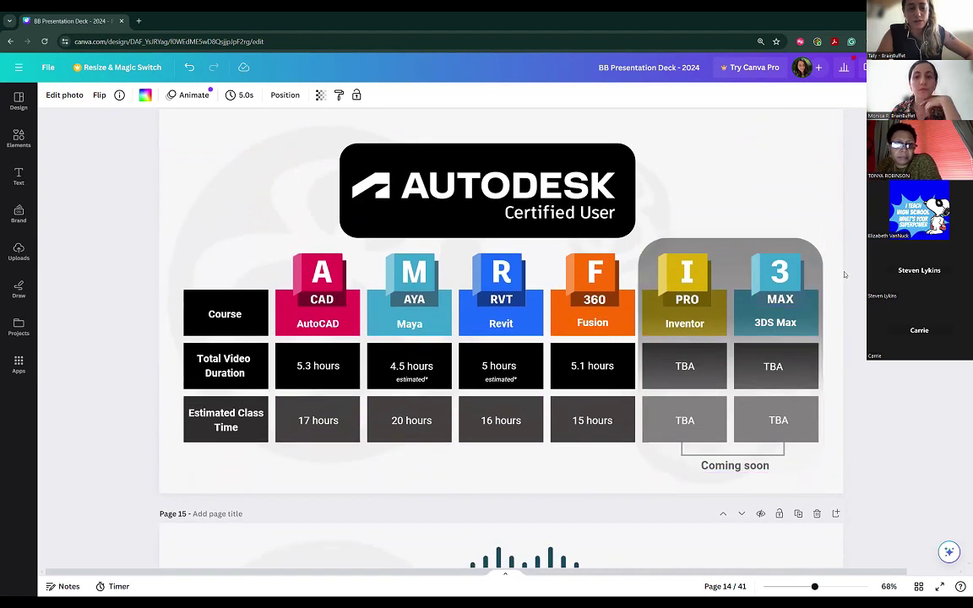
scroll(844, 274, "up", 1)
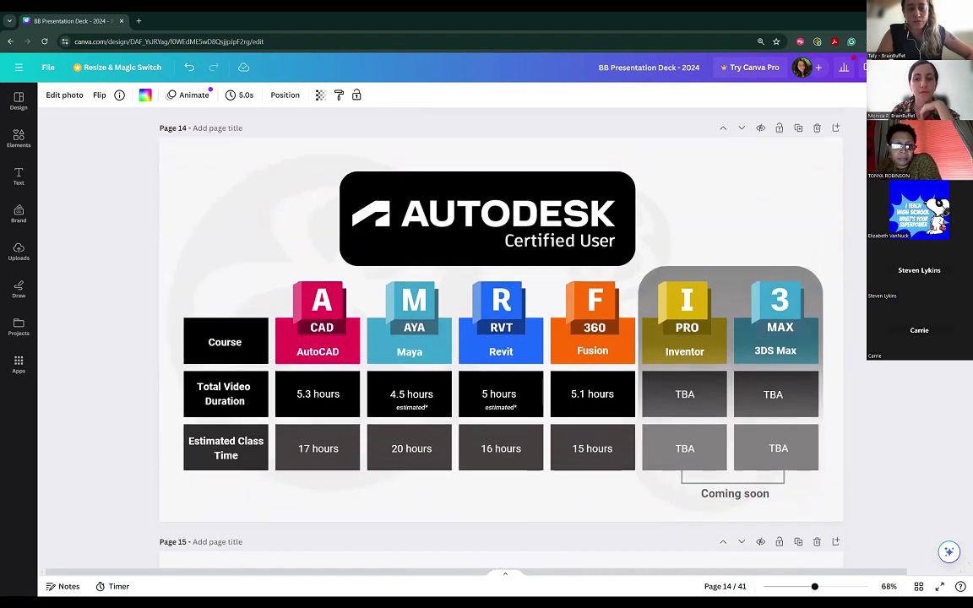
scroll(495, 321, "up", 1)
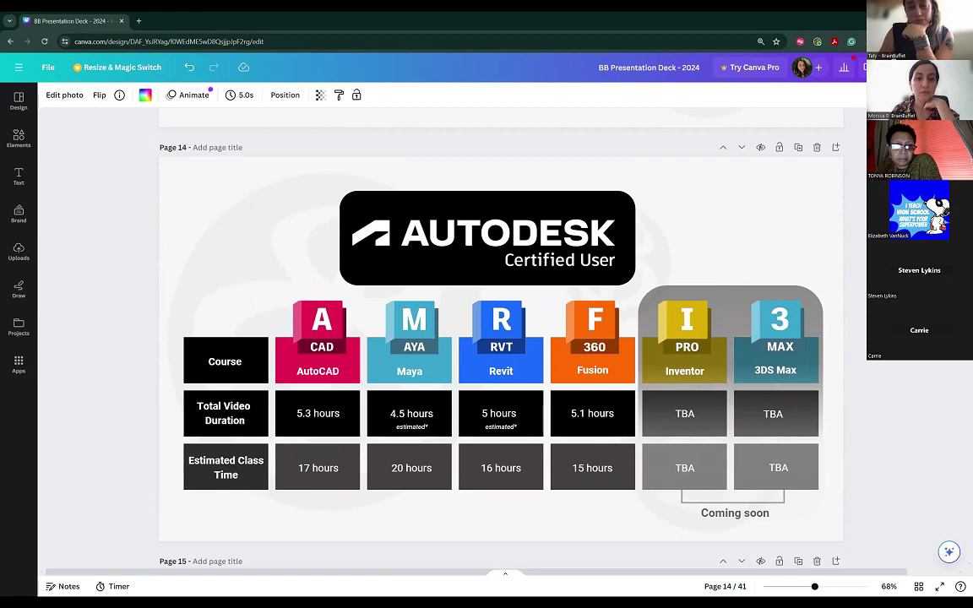
scroll(501, 338, "up", 8)
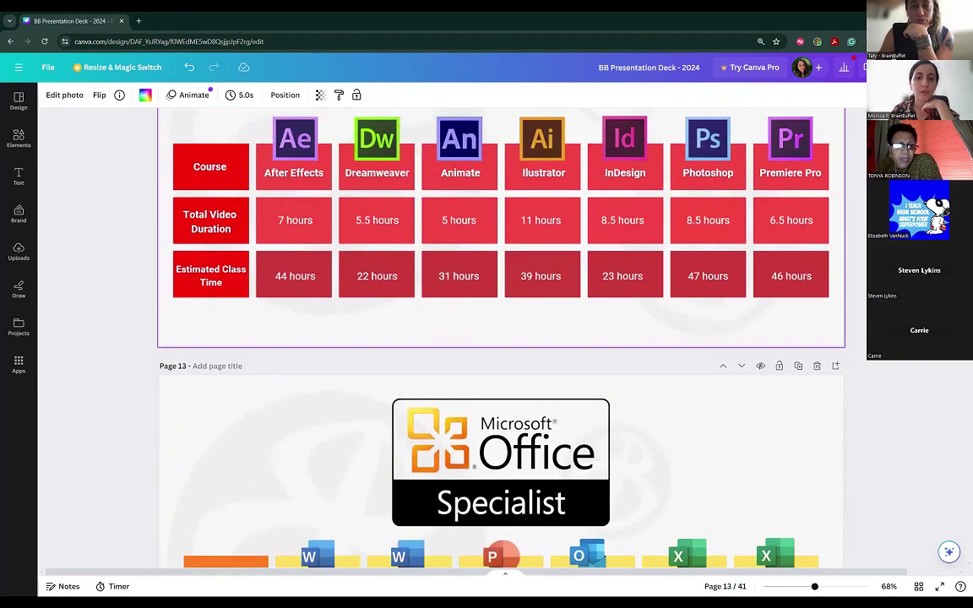
scroll(791, 481, "up", 3)
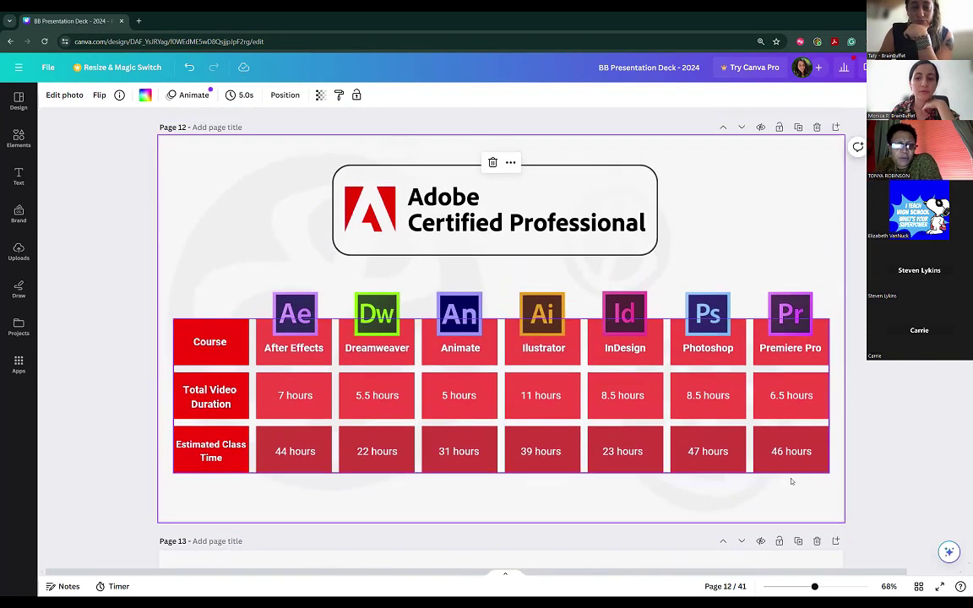
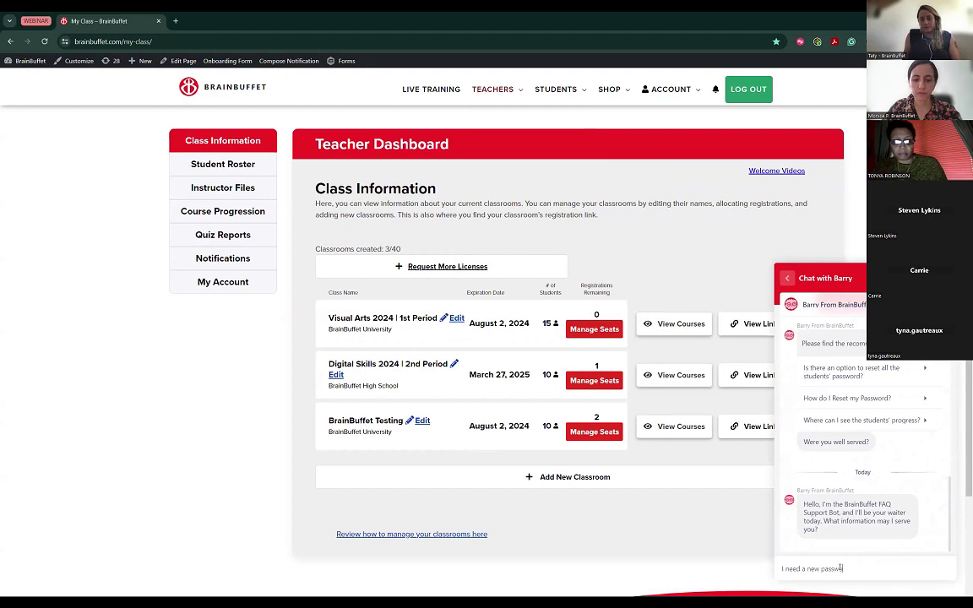
- Send the new-password request to Barry and read the 'Were you well served?' question
key("Return")
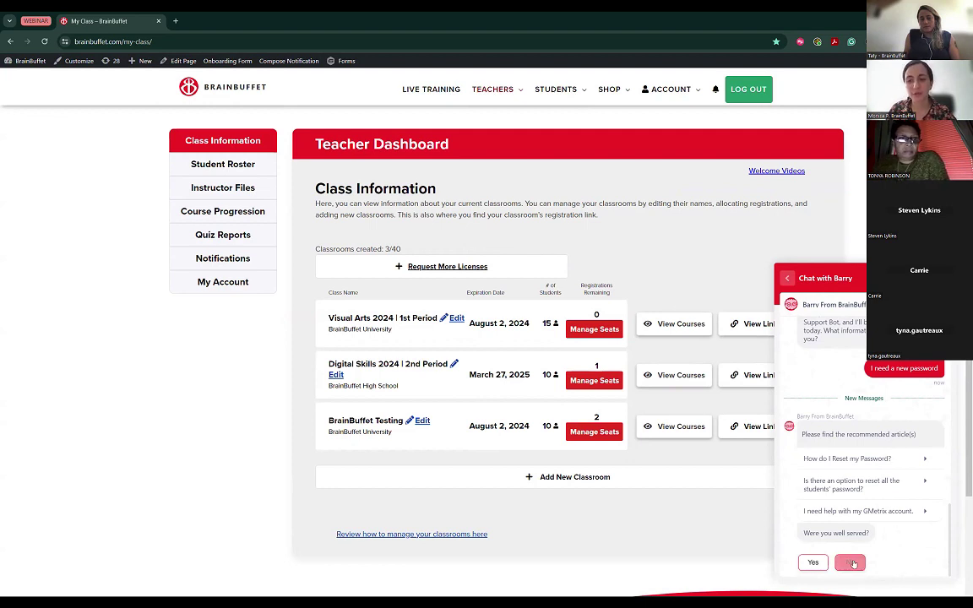
left_click_drag(803, 534, 870, 534)
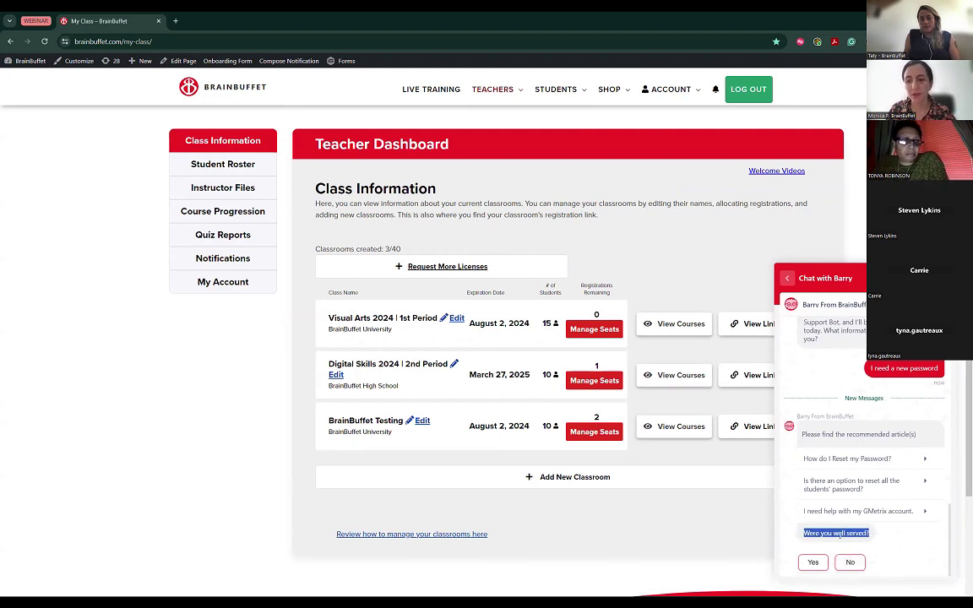
left_click(870, 534)
- Answer No to being well served and read Barry's invitation to message support
left_click(850, 562)
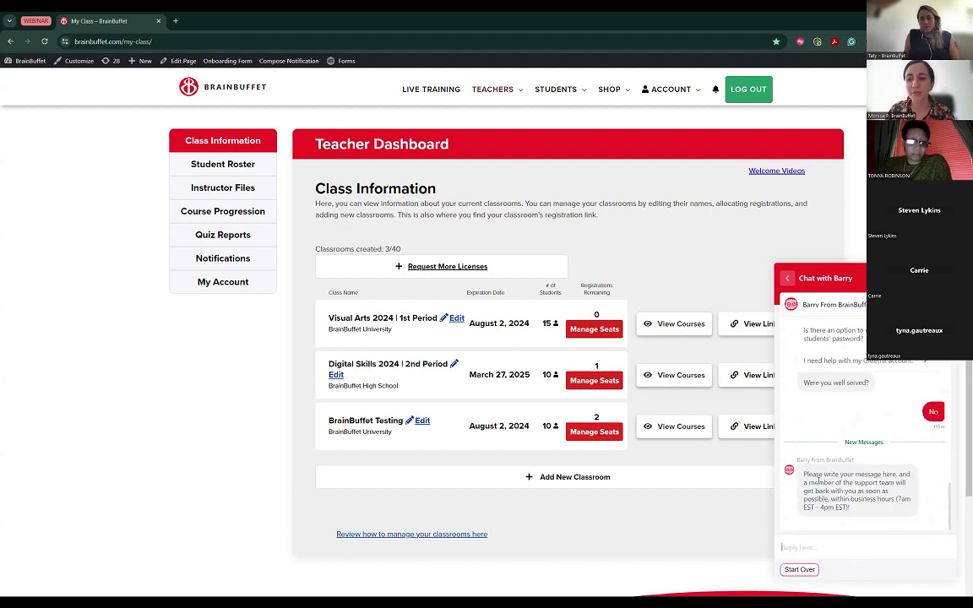
triple_click(820, 477)
left_click(819, 478)
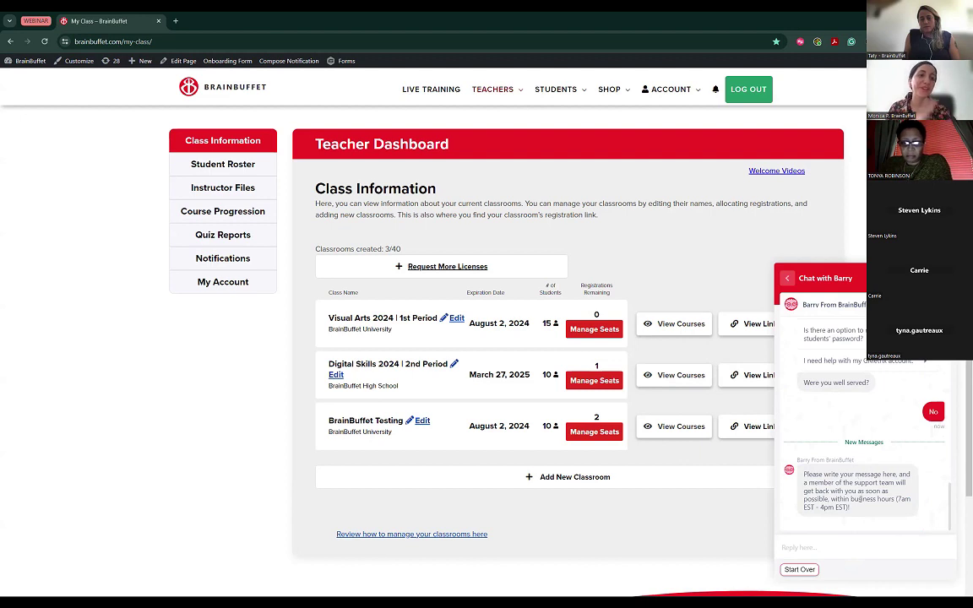
- Send support the message 'Hey I need help with my password', then close the Barry chat
left_click(863, 545)
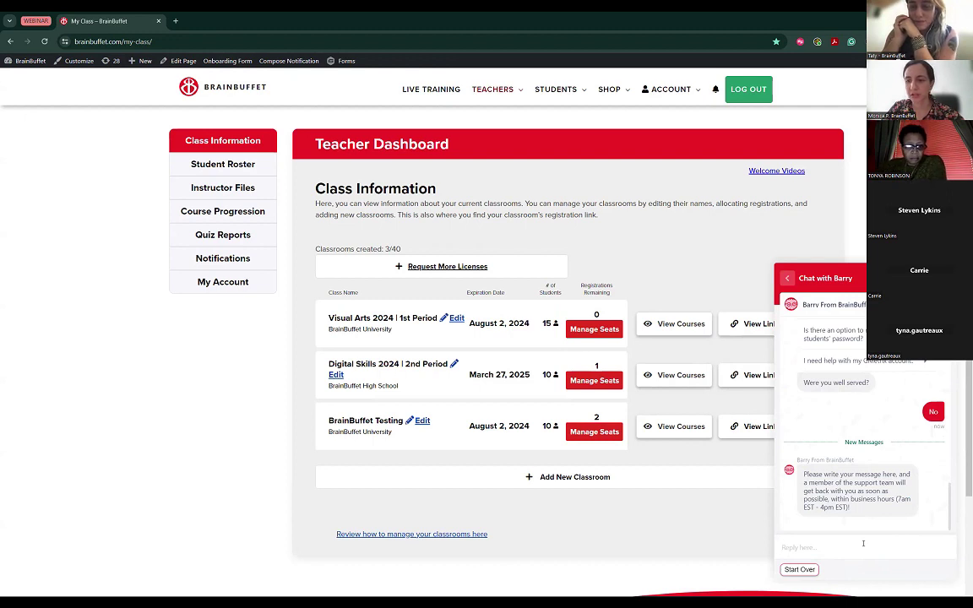
type("Hey I")
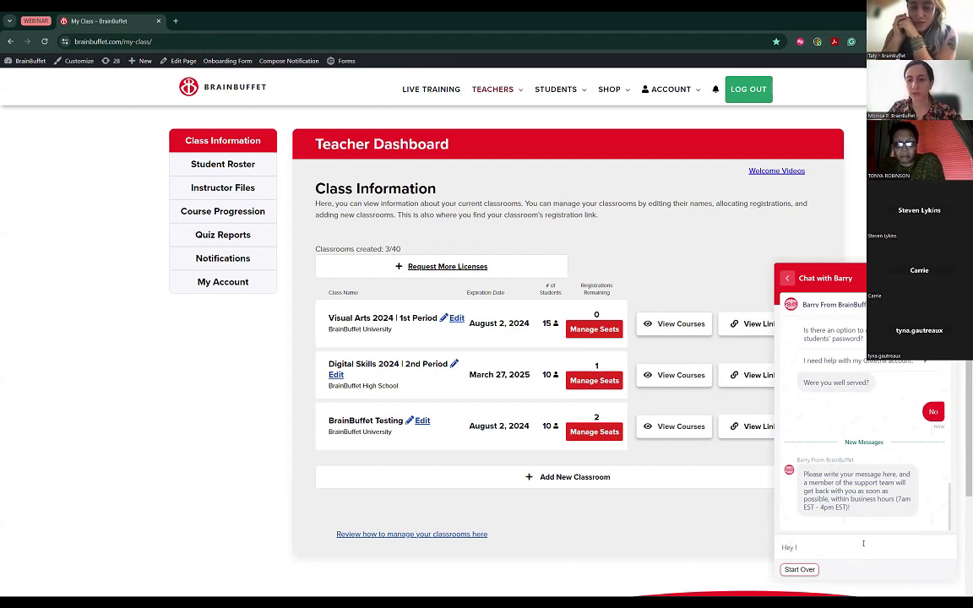
type(" need h")
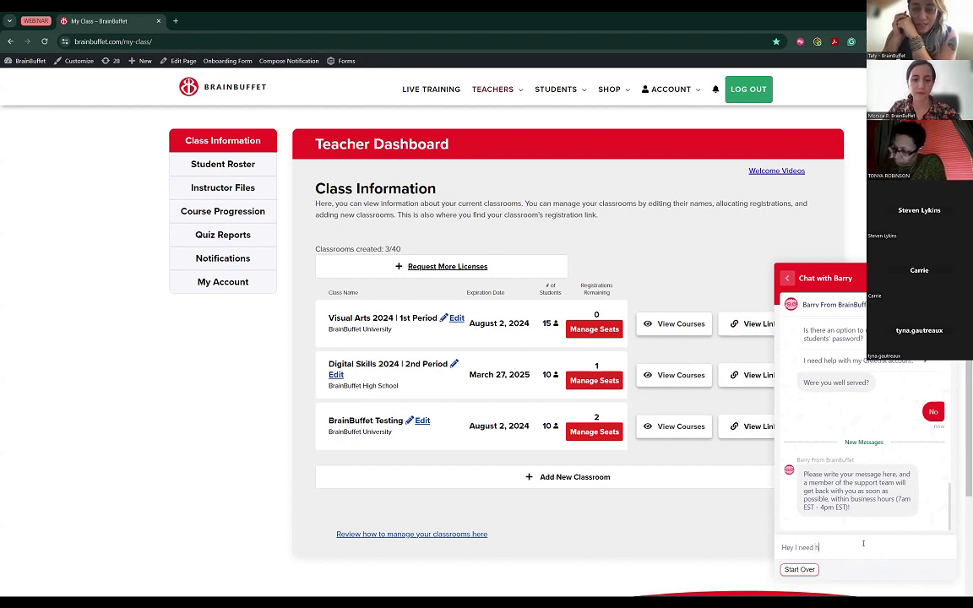
type("elp with my")
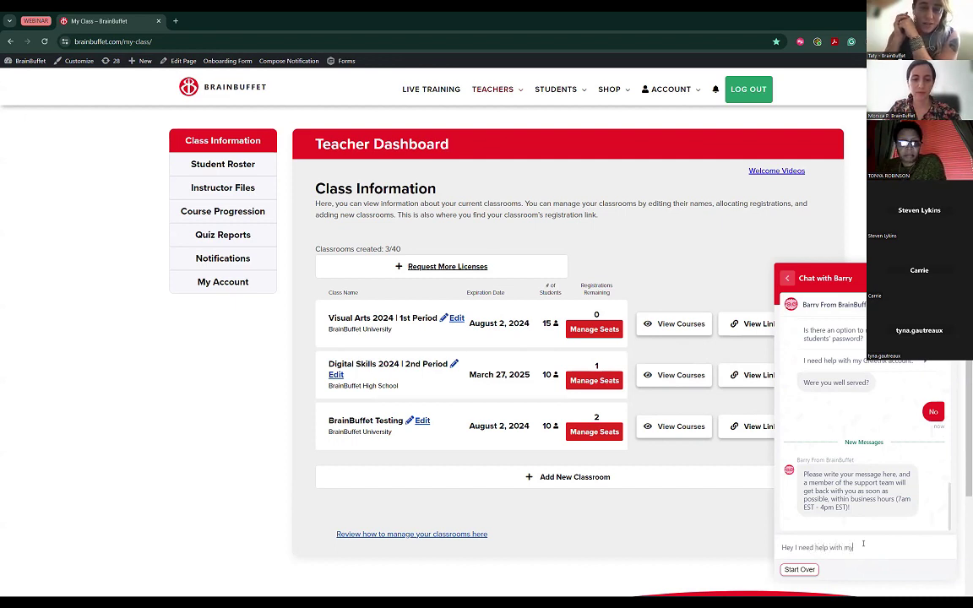
type(" password")
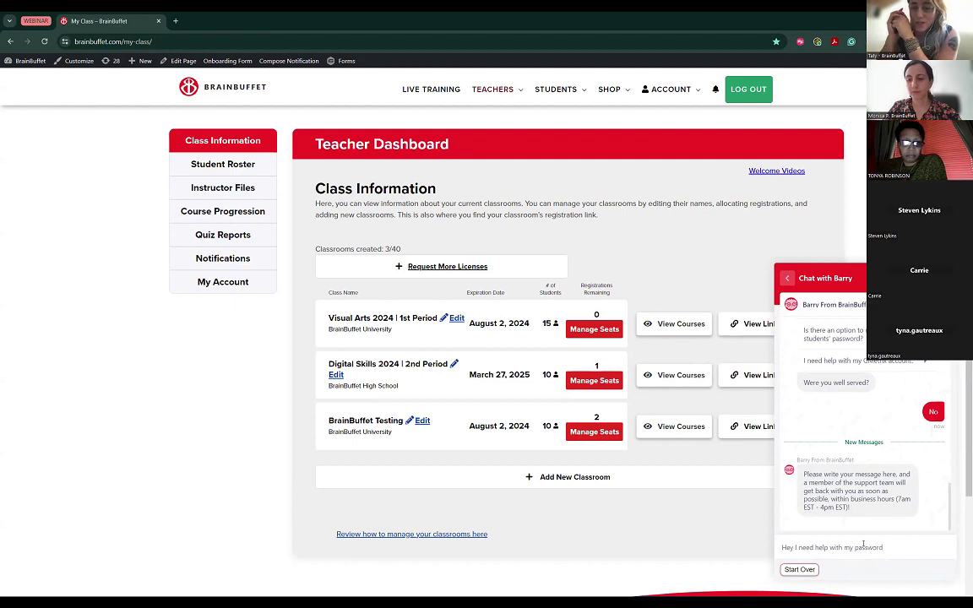
key("Return")
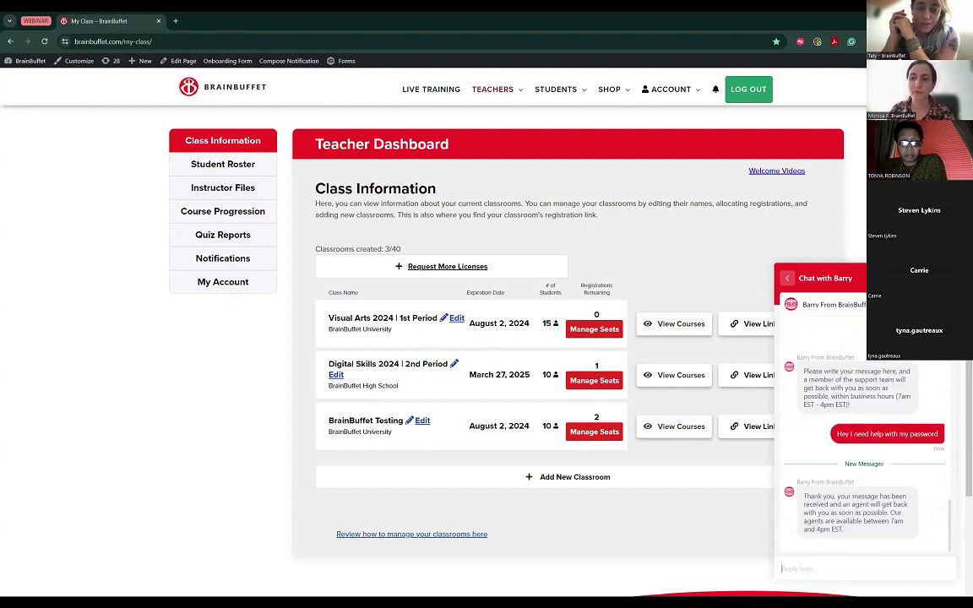
key("Escape")
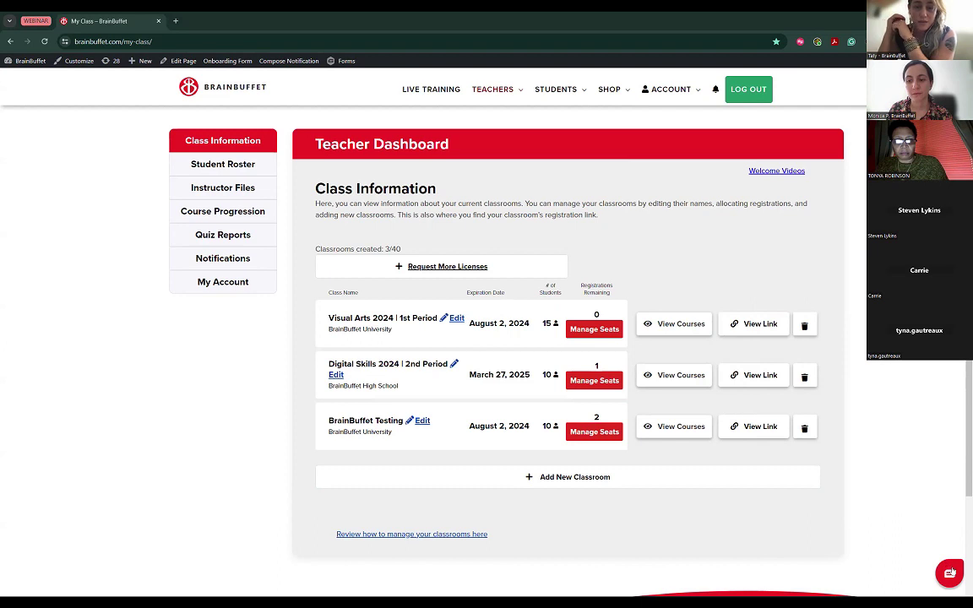
- Open the help widget, browse Teacher's FAQ and the full category grid, then close it
left_click(950, 571)
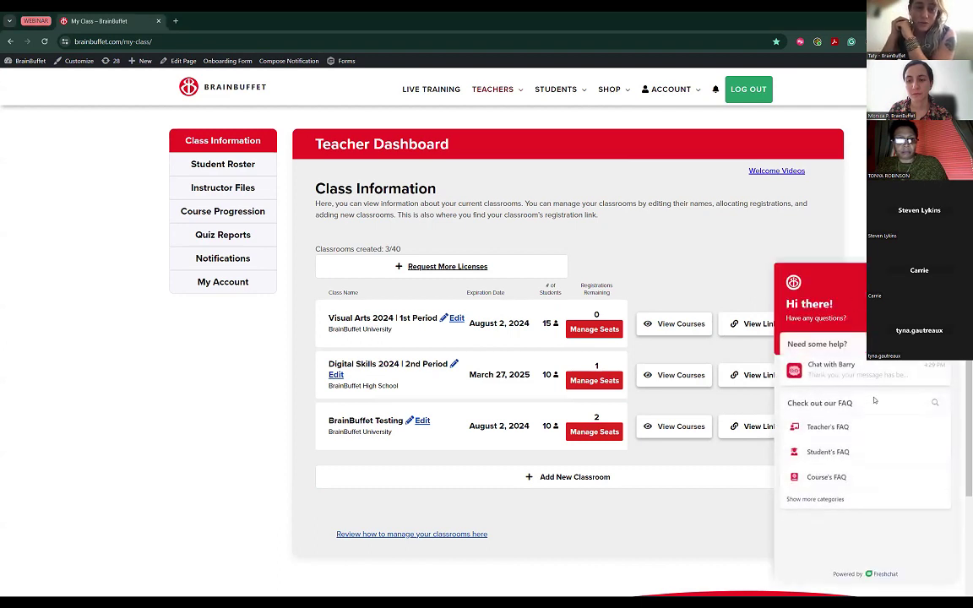
left_click(863, 427)
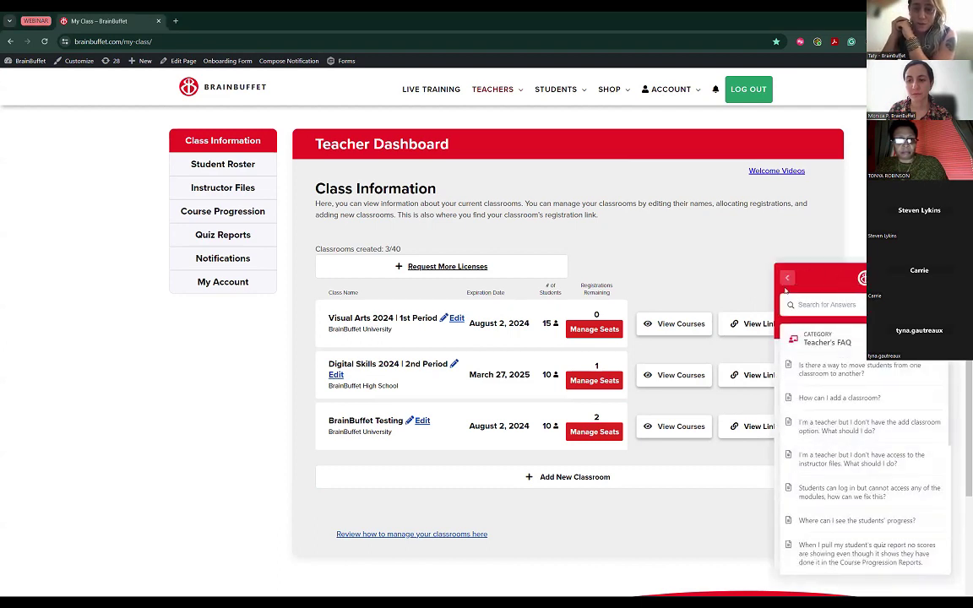
left_click(790, 254)
left_click(822, 497)
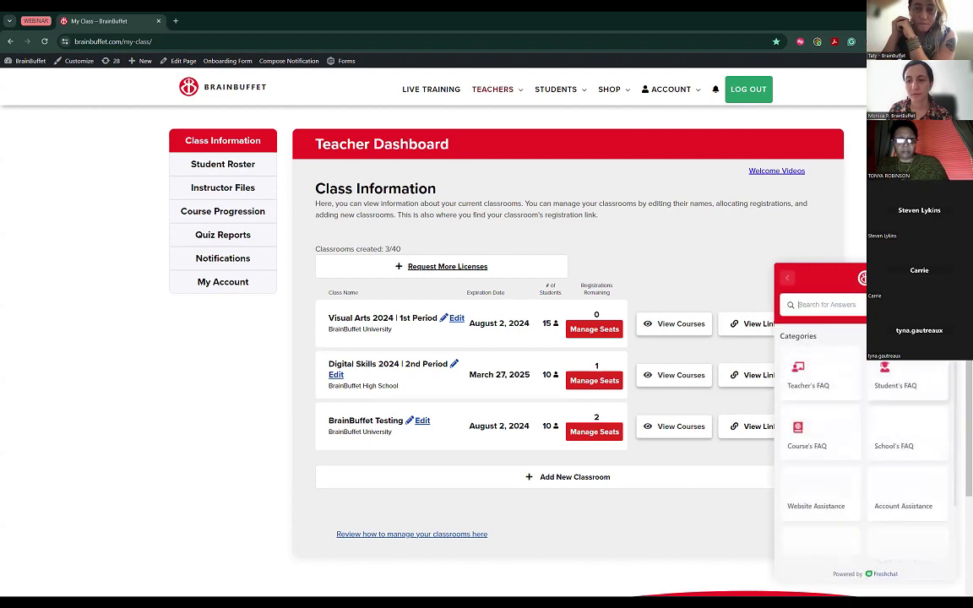
left_click(796, 211)
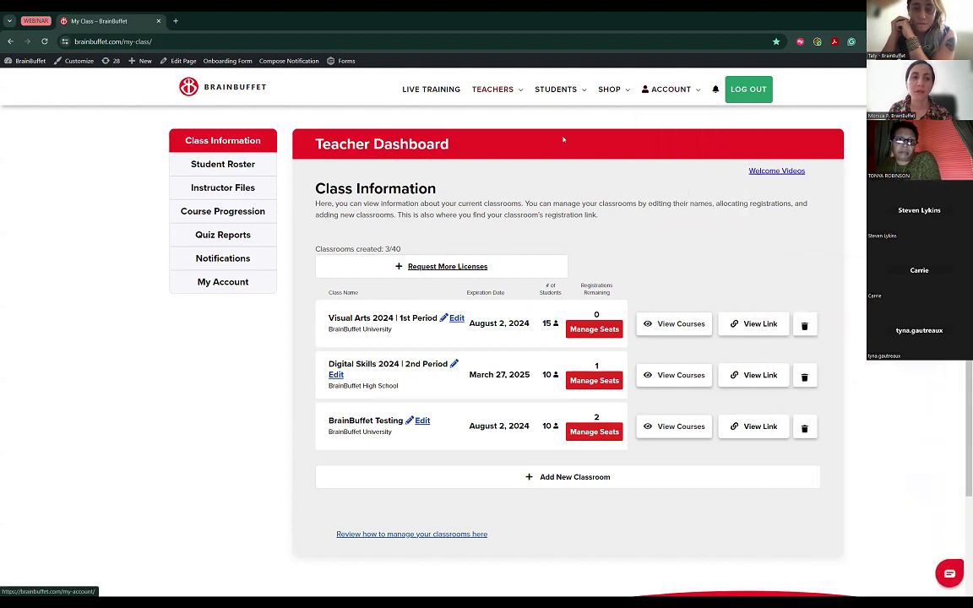
- Reopen the help widget, view Teacher's FAQ, and go back to the 'Hi there!' home screen
left_click(950, 573)
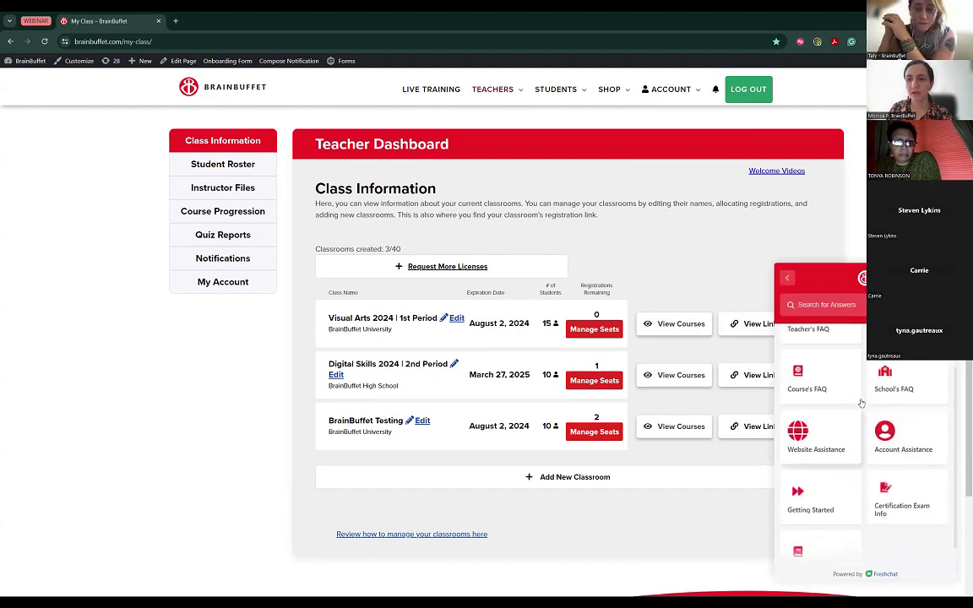
left_click(824, 372)
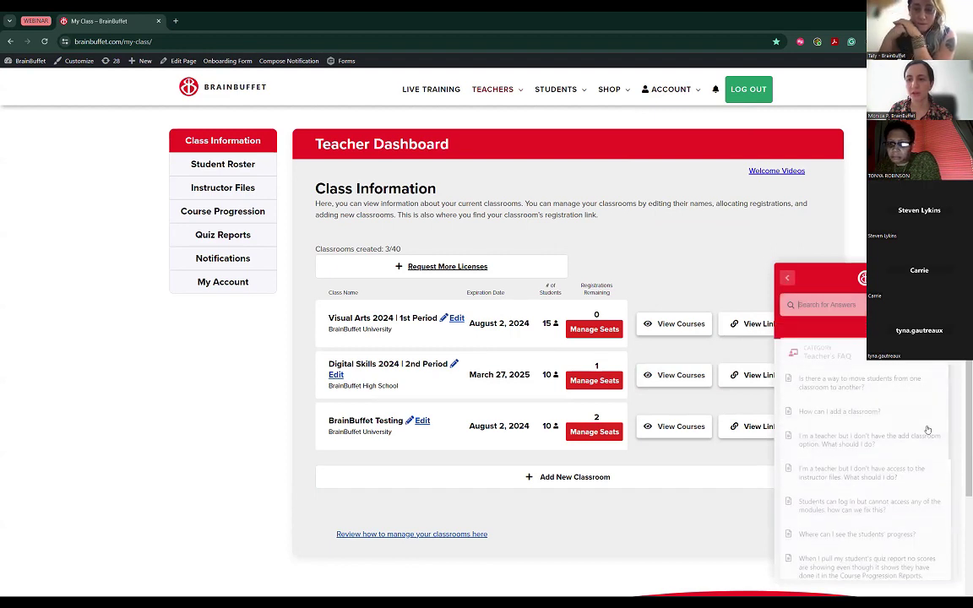
left_click(789, 280)
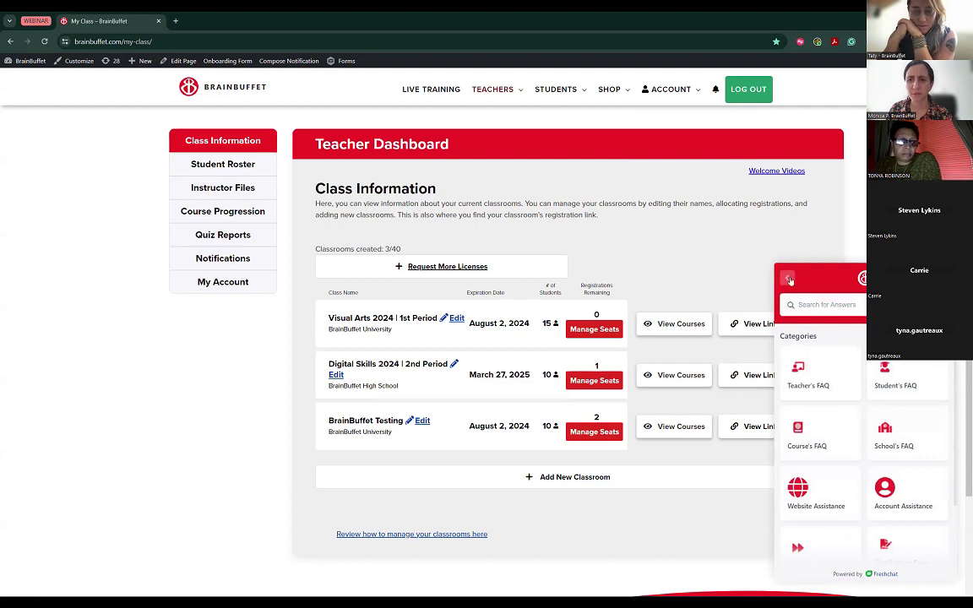
left_click(791, 283)
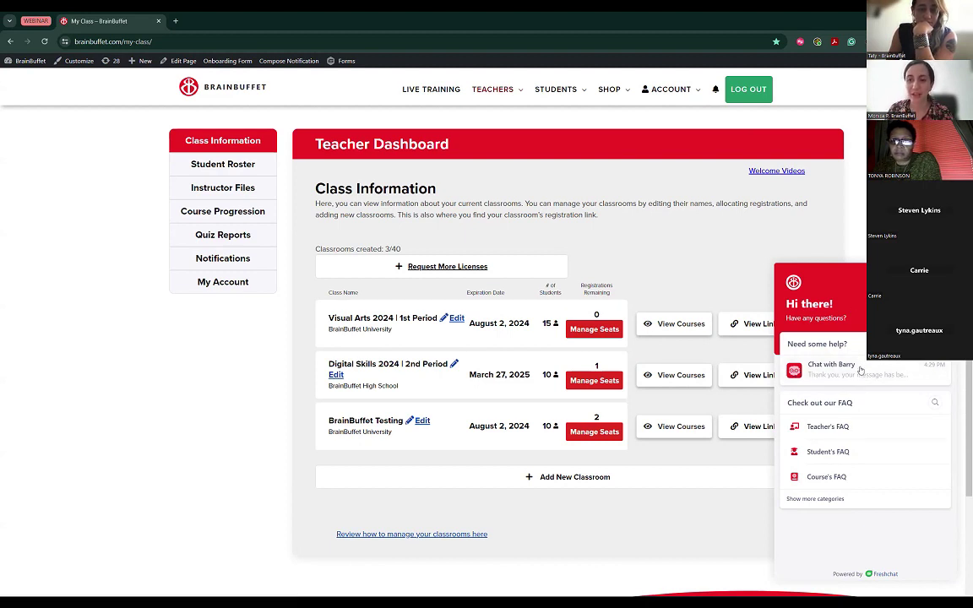
- Reopen Chat with Barry and scroll through the password-help message and the agent-will-respond confirmation
left_click(835, 370)
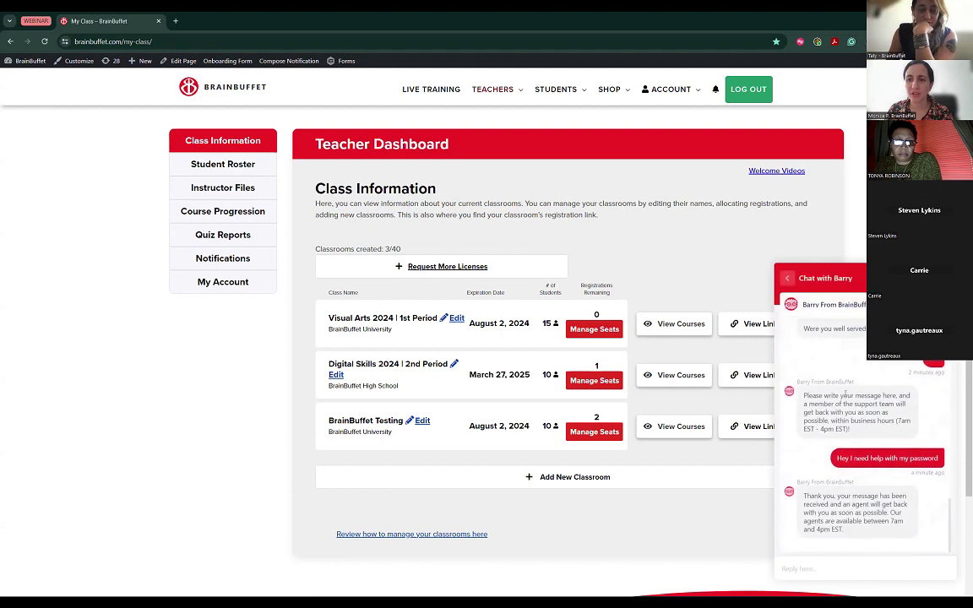
scroll(862, 442, "up", 5)
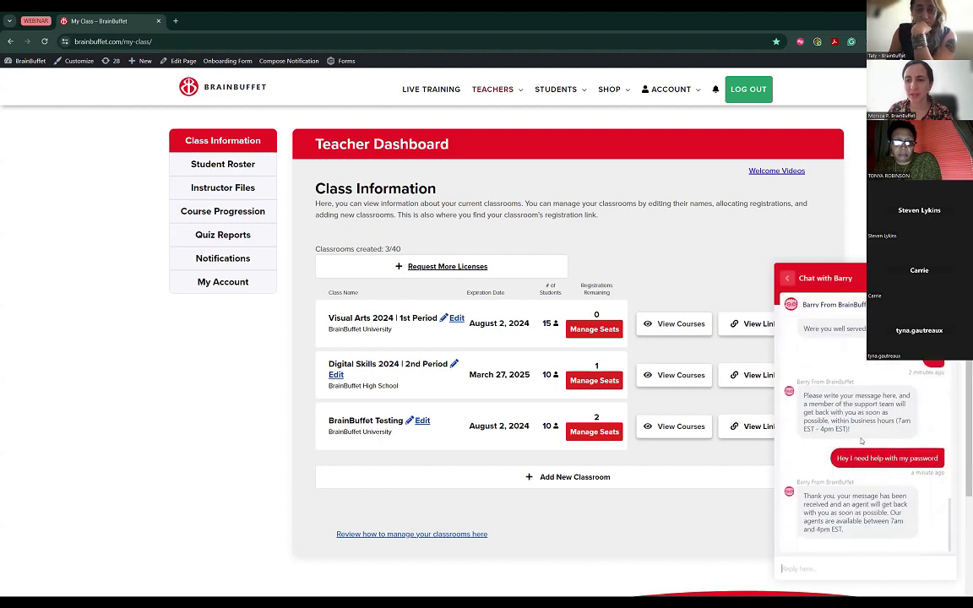
scroll(862, 441, "down", 2)
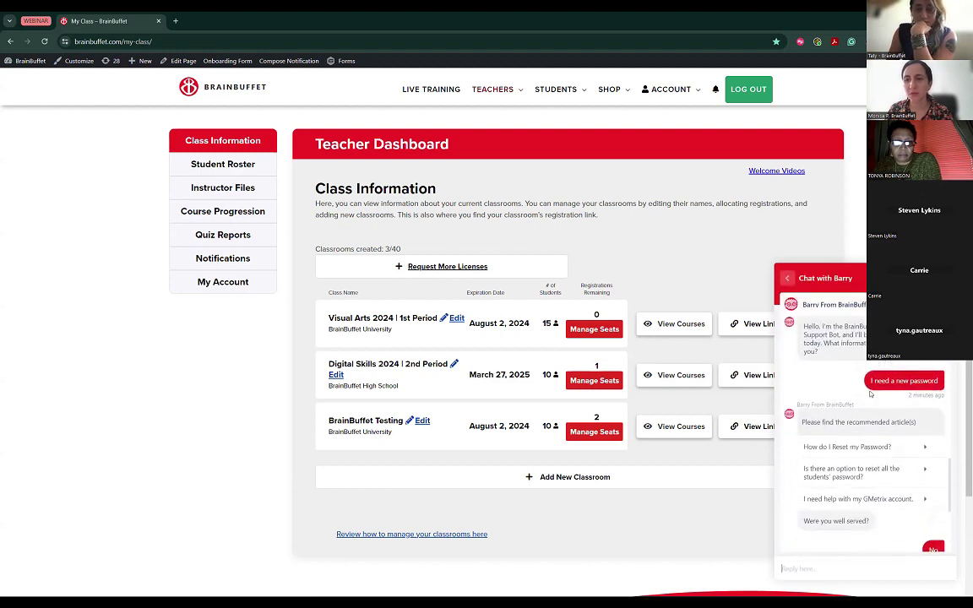
left_click_drag(802, 373, 845, 473)
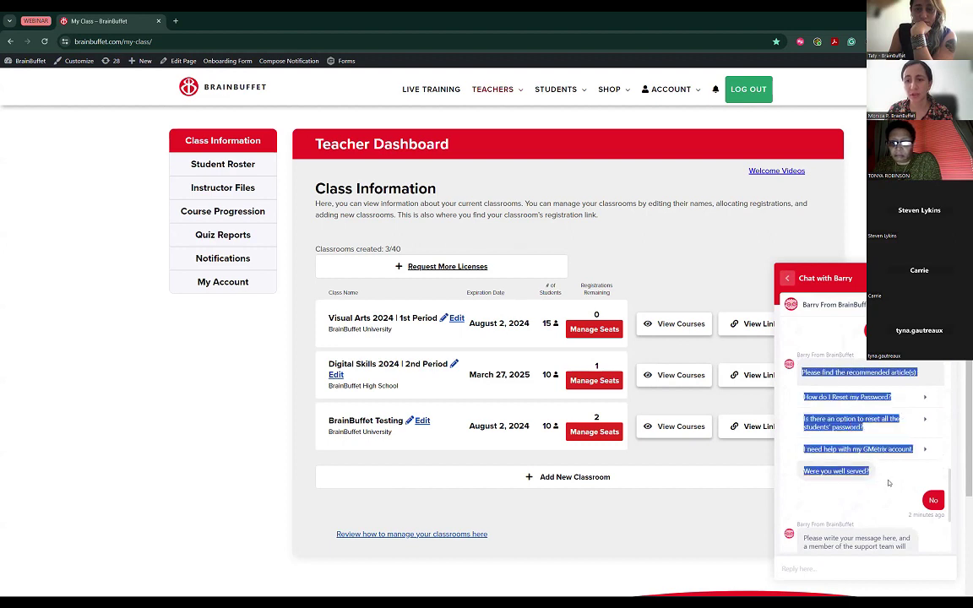
left_click(806, 429)
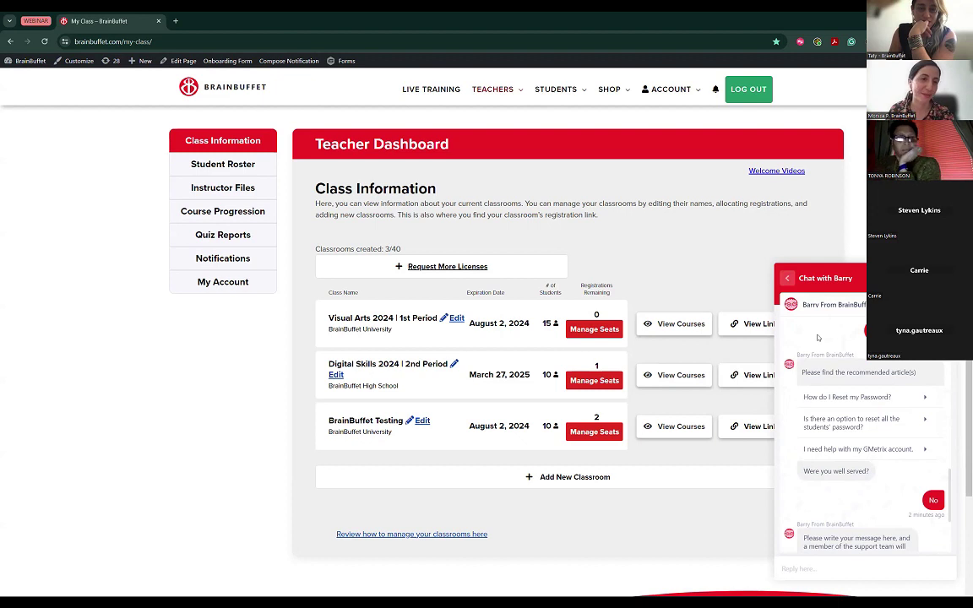
scroll(859, 545, "down", 3)
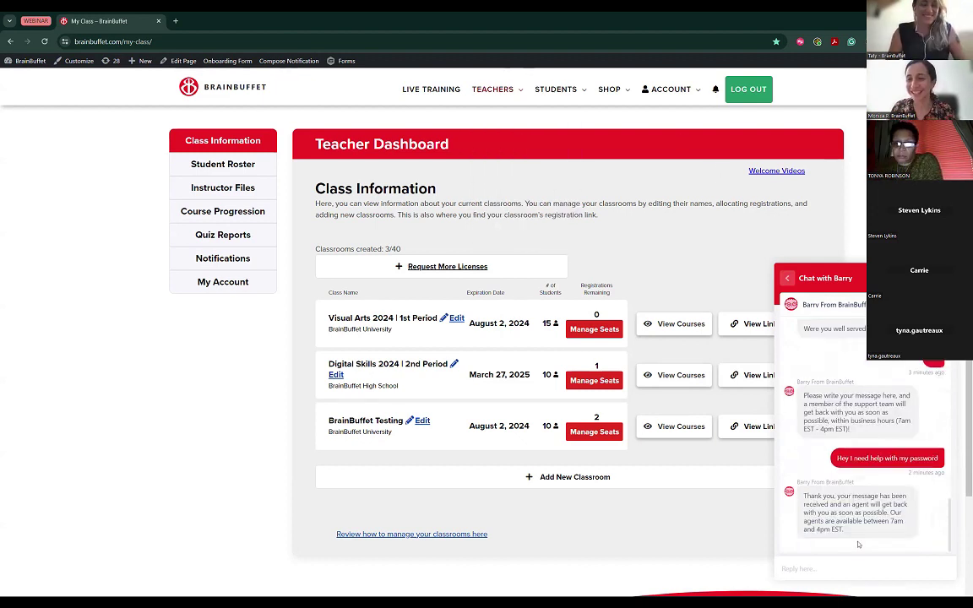